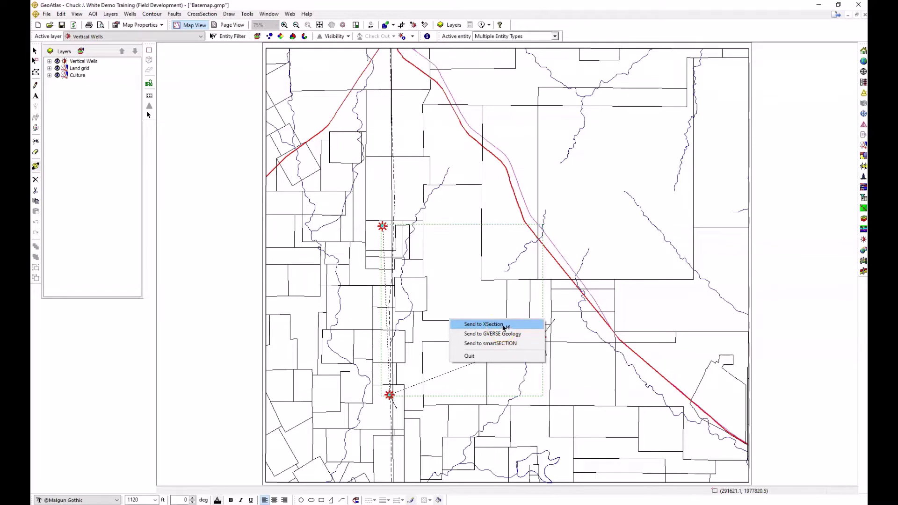
Step: Send the cross-section line drawn through the selected vertical wells to GVERSE Geology
{"action": "left_click", "coordinate": [508, 331]}
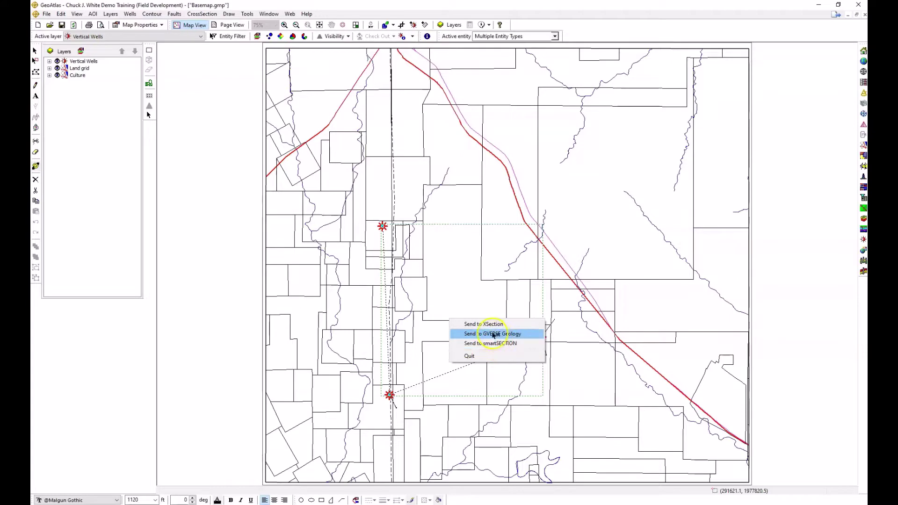
{"action": "left_click", "coordinate": [493, 334]}
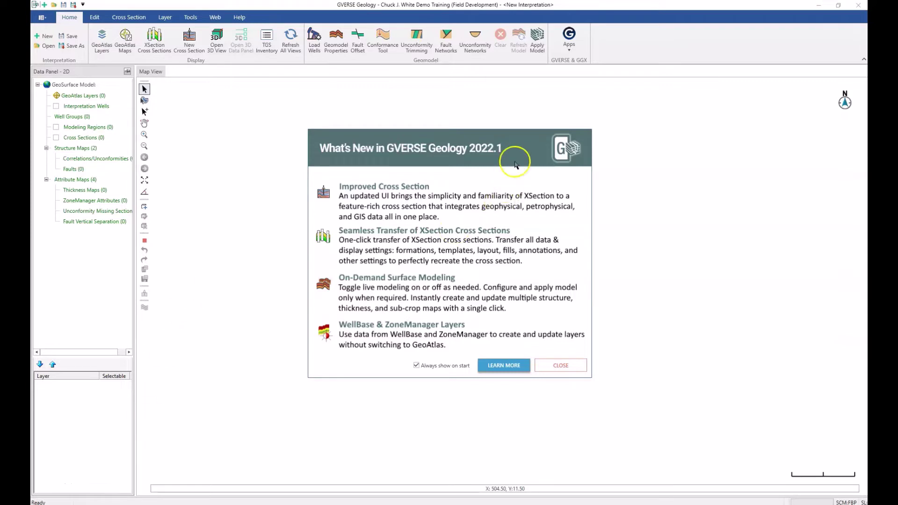
Step: Stop the What's New screen from always showing on start, close it and create a new interpretation
{"action": "left_click", "coordinate": [415, 370]}
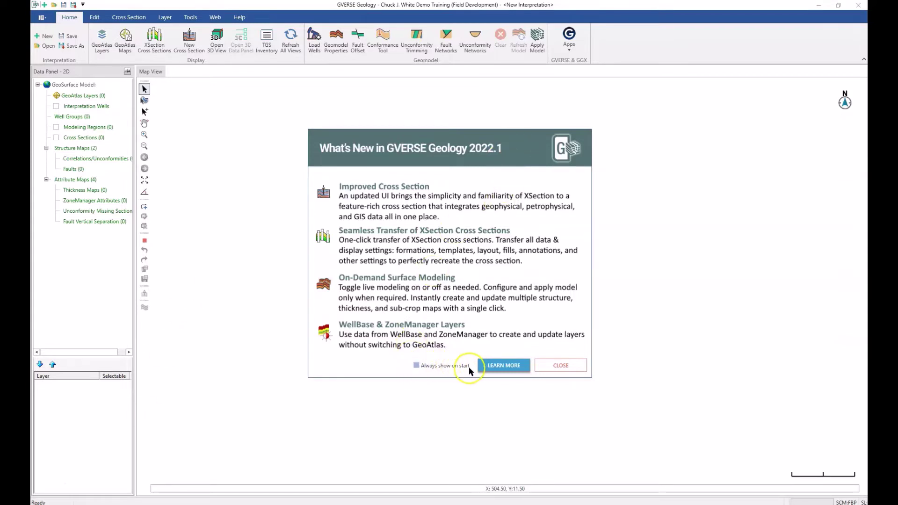
{"action": "left_click", "coordinate": [546, 370]}
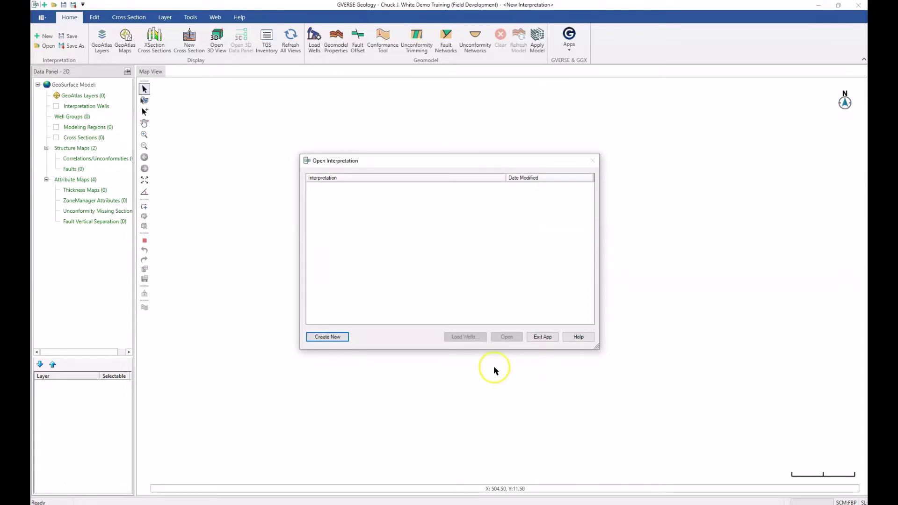
{"action": "left_click", "coordinate": [327, 337]}
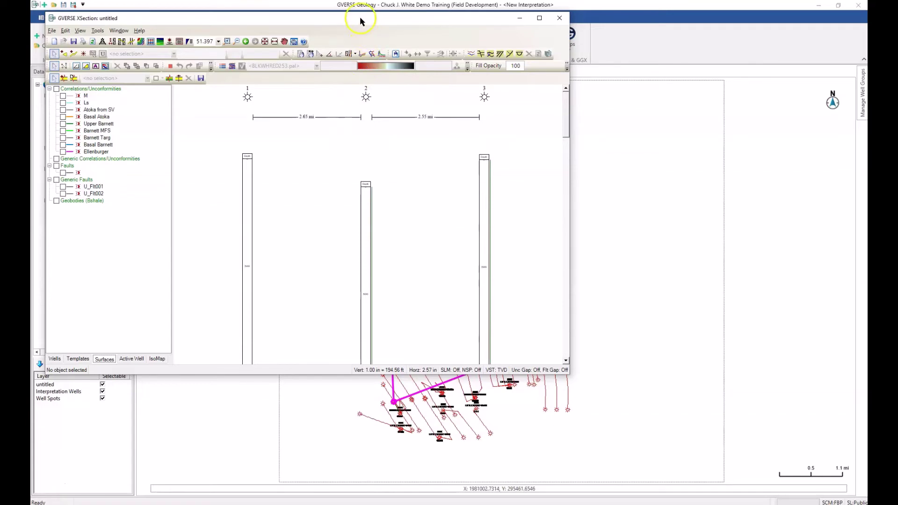
Step: Maximize the untitled cross-section window and fit all three wells in the view
{"action": "left_click_drag", "start_coordinate": [361, 17], "coordinate": [408, 42]}
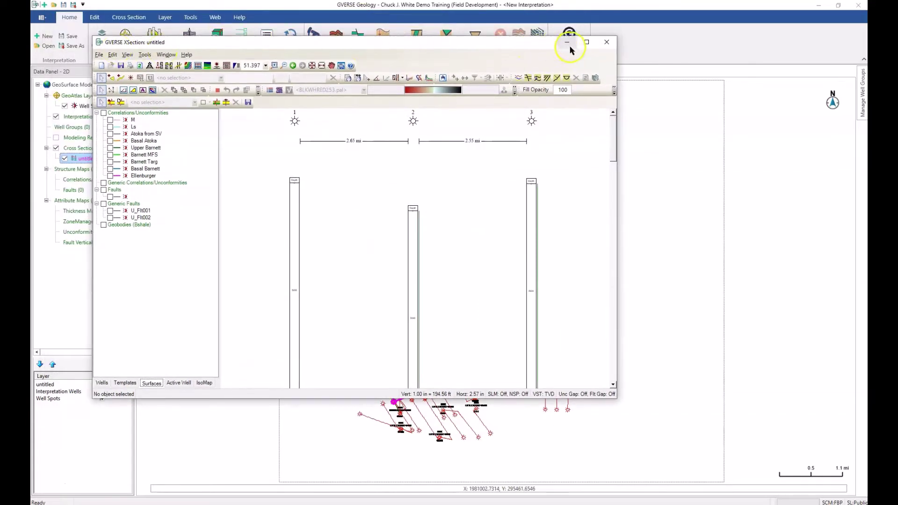
{"action": "left_click", "coordinate": [587, 42]}
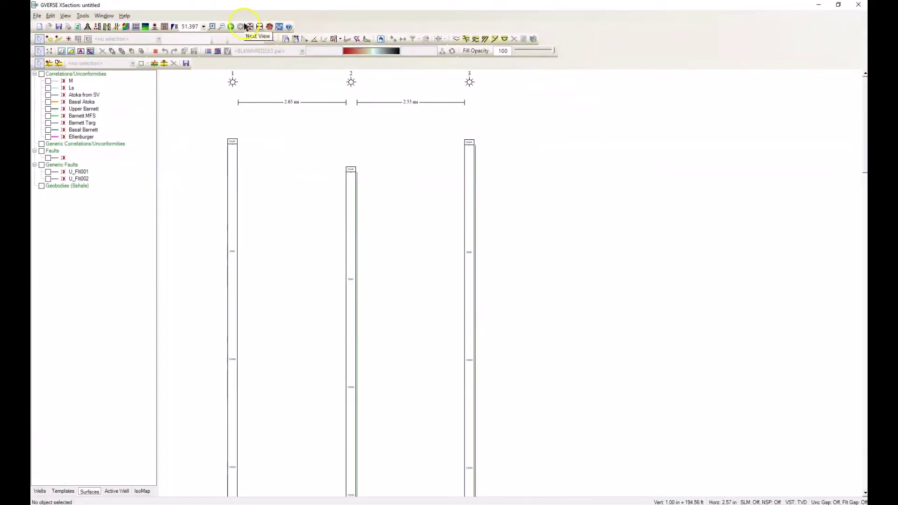
{"action": "left_click", "coordinate": [250, 27]}
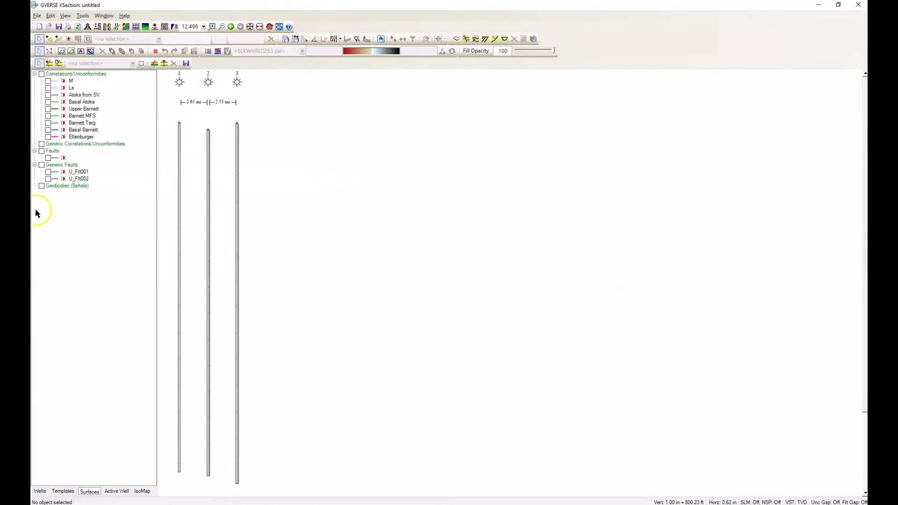
{"action": "left_click", "coordinate": [48, 39]}
{"action": "left_click", "coordinate": [62, 51]}
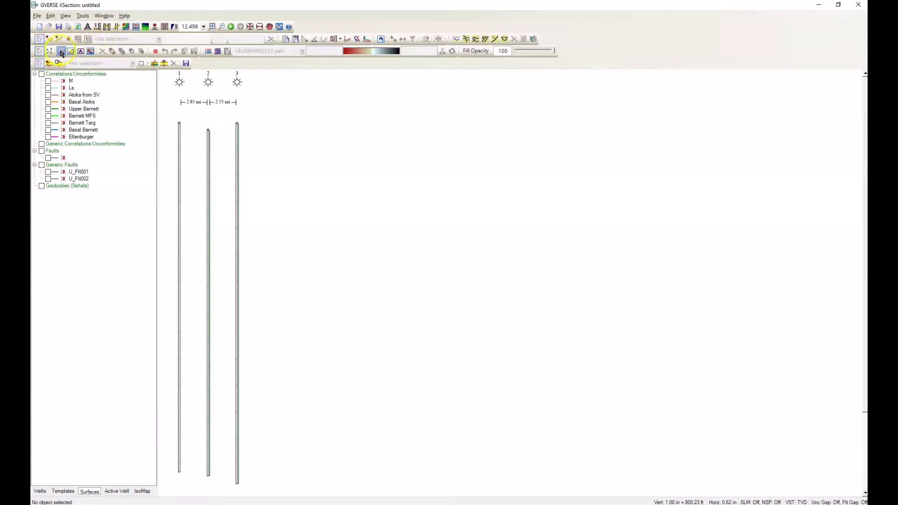
{"action": "left_click", "coordinate": [40, 64]}
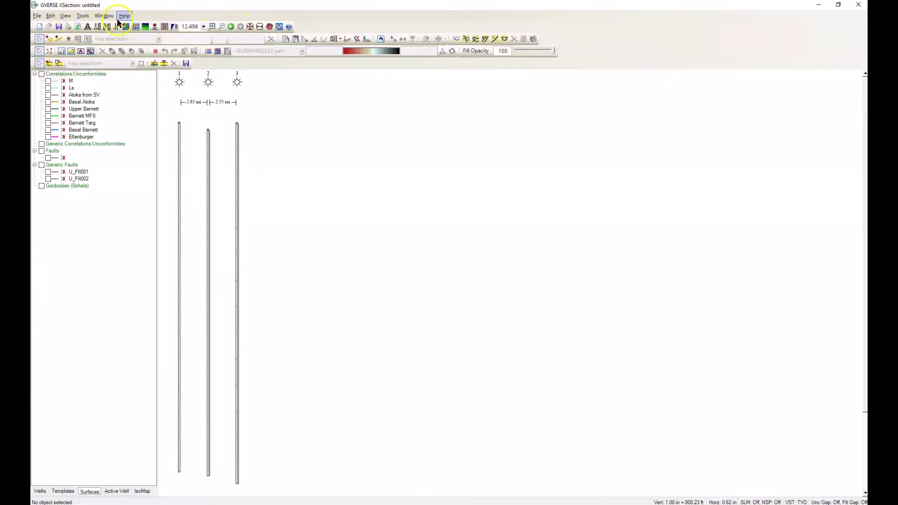
{"action": "left_click", "coordinate": [50, 16]}
{"action": "left_click", "coordinate": [107, 14]}
Step: Examine the layout, surface, fault, IsoMap, display, interpolation, well posting, marginalia and downhole posting settings in the cross-section display preferences
{"action": "left_click", "coordinate": [88, 27]}
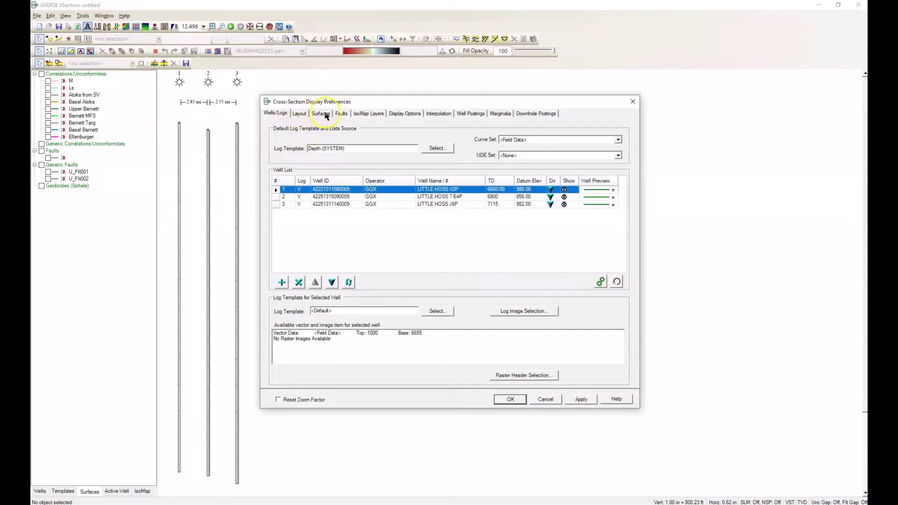
{"action": "left_click", "coordinate": [300, 114]}
{"action": "left_click", "coordinate": [321, 114]}
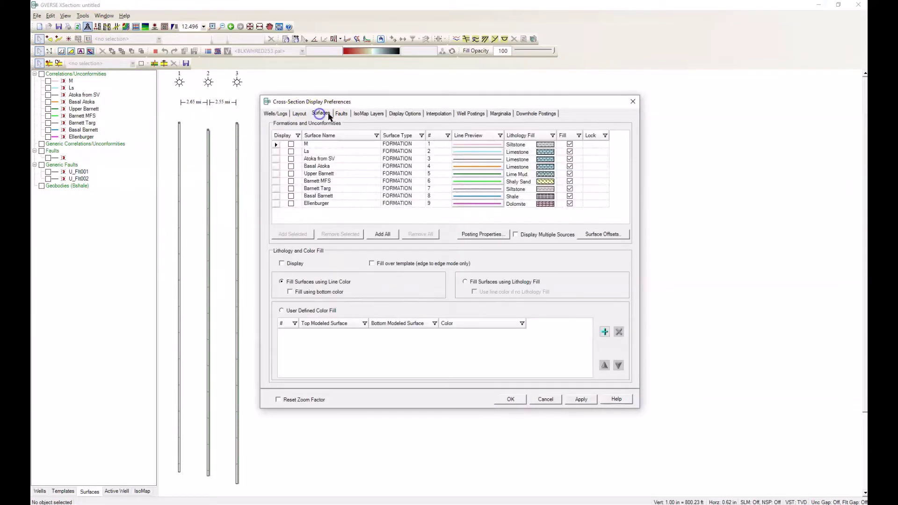
{"action": "left_click", "coordinate": [341, 114]}
{"action": "left_click", "coordinate": [364, 115]}
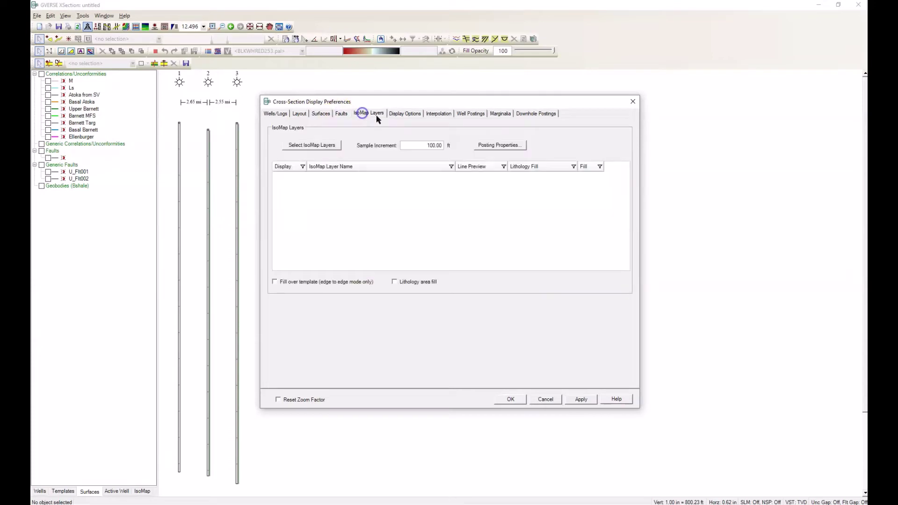
{"action": "left_click", "coordinate": [400, 116]}
{"action": "left_click", "coordinate": [437, 115]}
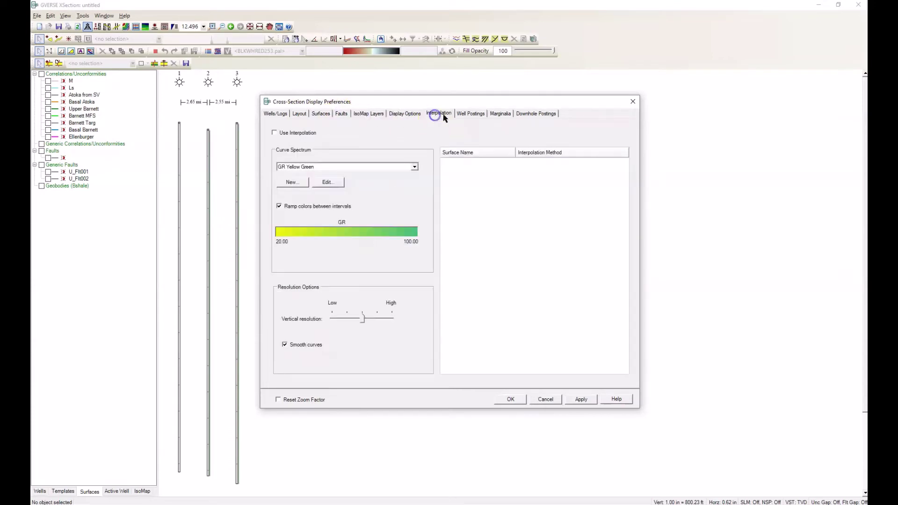
{"action": "left_click", "coordinate": [471, 117]}
{"action": "left_click", "coordinate": [501, 115]}
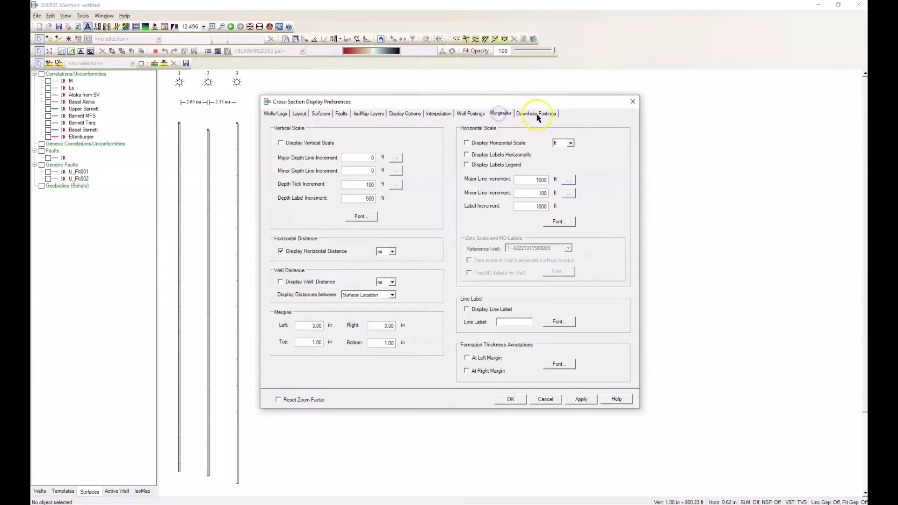
{"action": "left_click", "coordinate": [537, 115]}
Step: Set the project template Clay Minerals and Organic Shale as default with the UDE set Clay Minerals DW MS IND English;RHOB, PHIN, PEF, GR, RT
{"action": "left_click", "coordinate": [275, 115]}
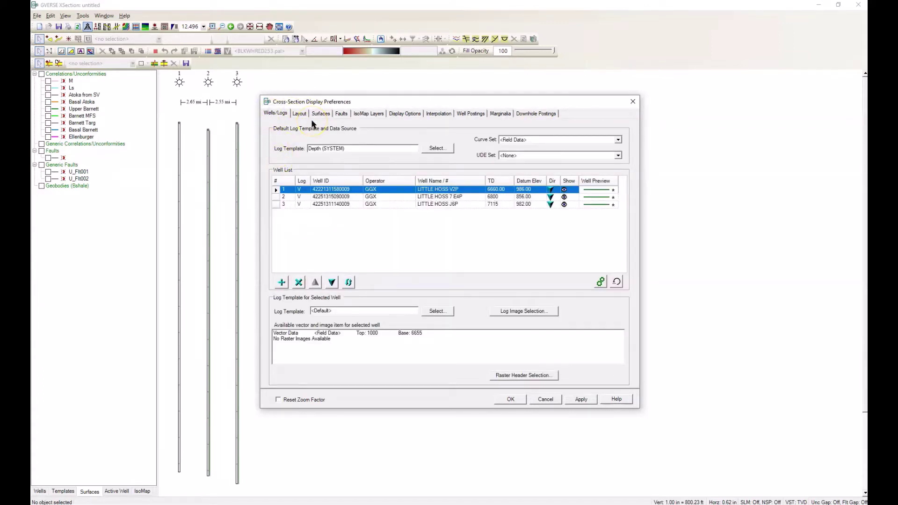
{"action": "left_click", "coordinate": [427, 150]}
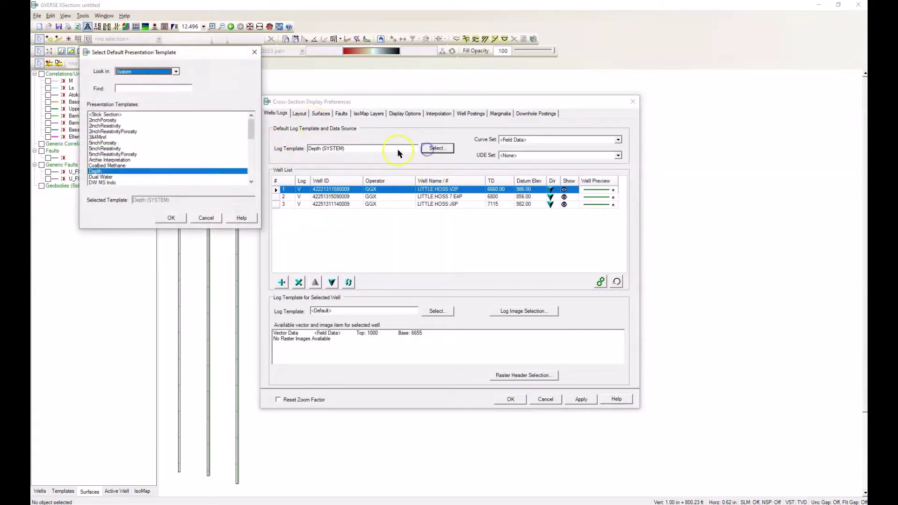
{"action": "left_click", "coordinate": [176, 71]}
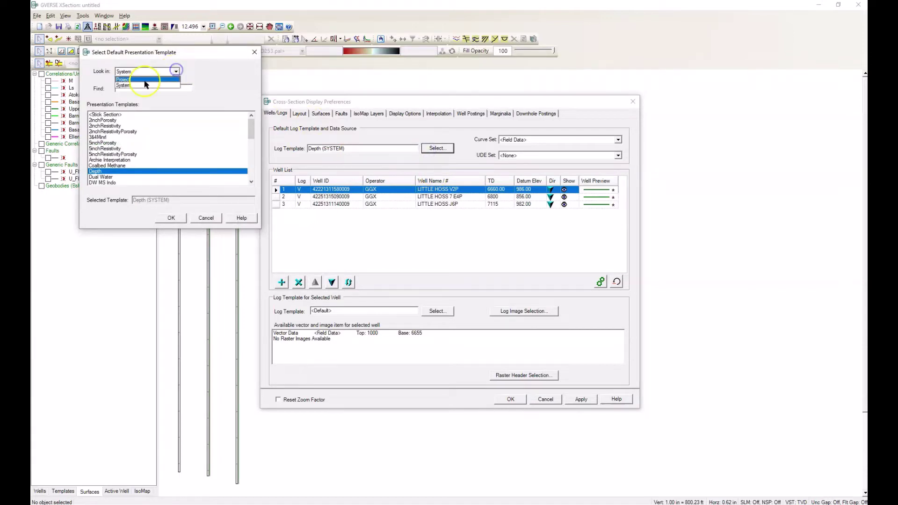
{"action": "left_click", "coordinate": [151, 83]}
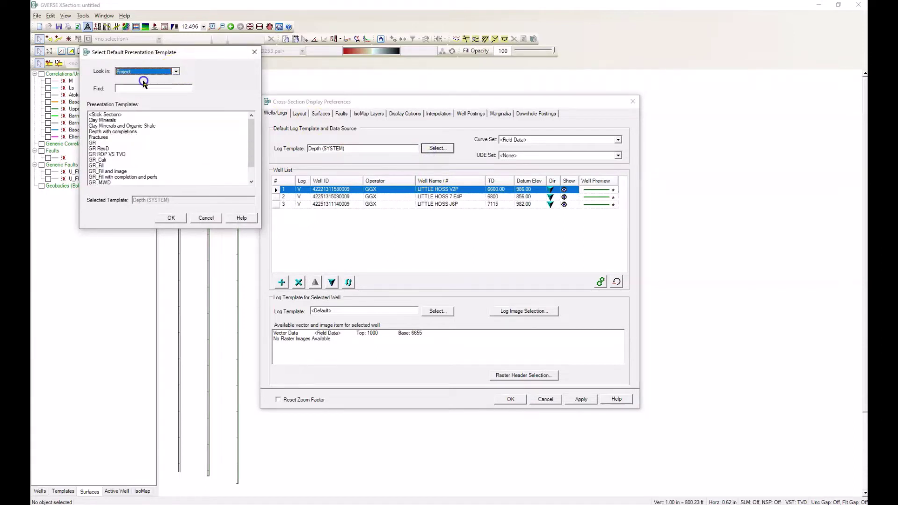
{"action": "left_click", "coordinate": [114, 126]}
{"action": "left_click", "coordinate": [171, 218]}
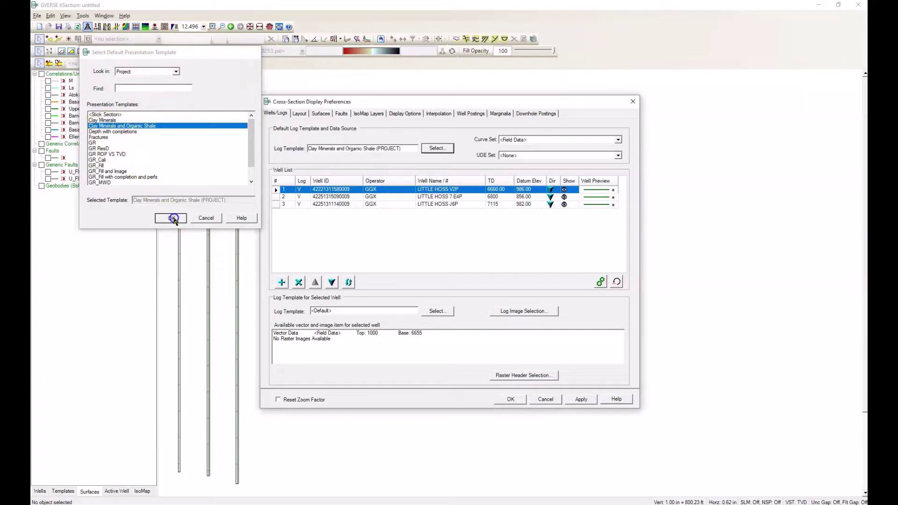
{"action": "left_click", "coordinate": [618, 156]}
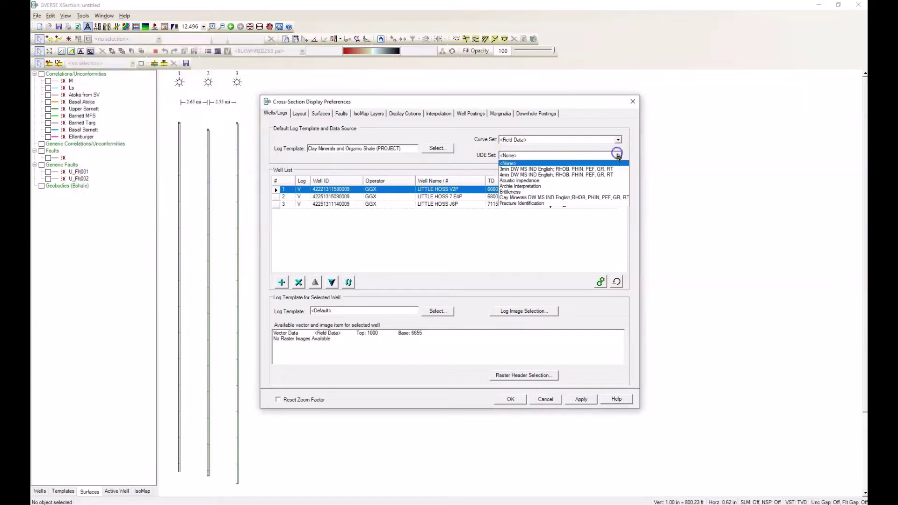
{"action": "left_click", "coordinate": [565, 198]}
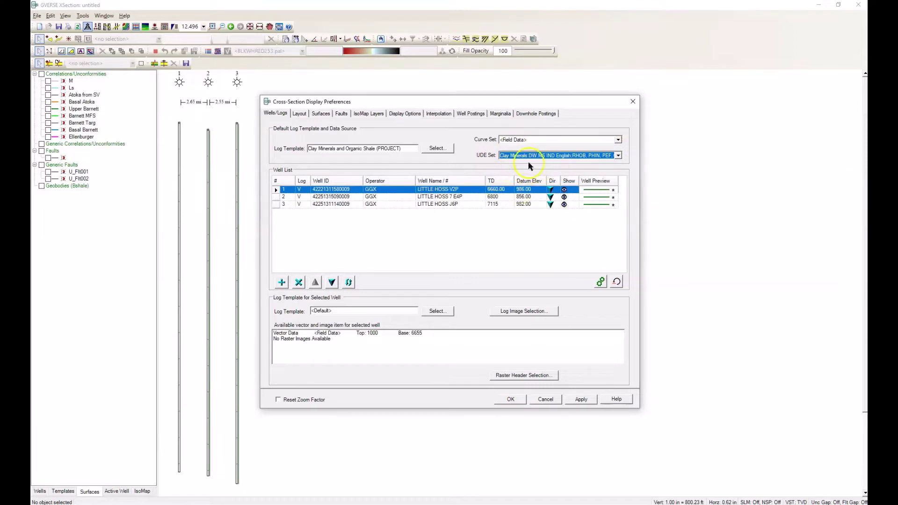
Step: Scale the section vertically at 1 in per 50 ft and clip its depth interval to start at 6,000 ft absolute measured depth
{"action": "left_click", "coordinate": [301, 115]}
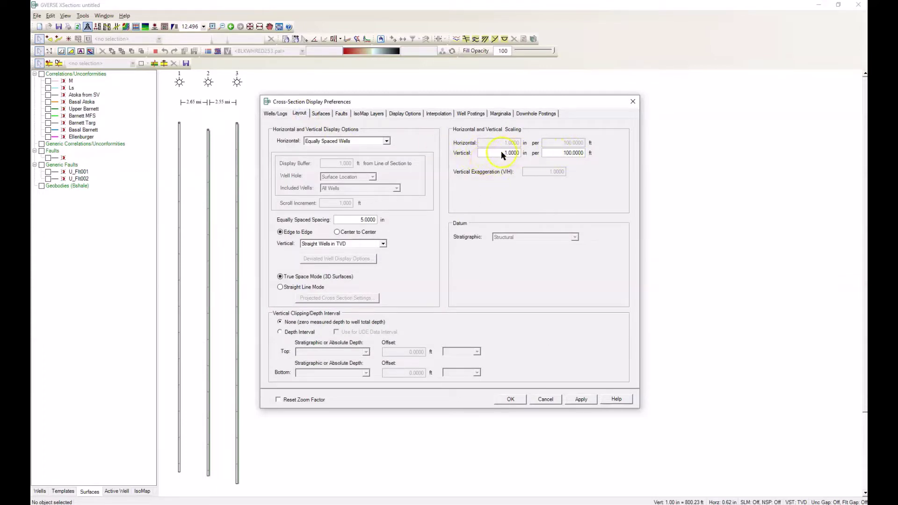
{"action": "double_click", "coordinate": [559, 156]}
{"action": "type", "text": "50."}
{"action": "left_click", "coordinate": [280, 332]}
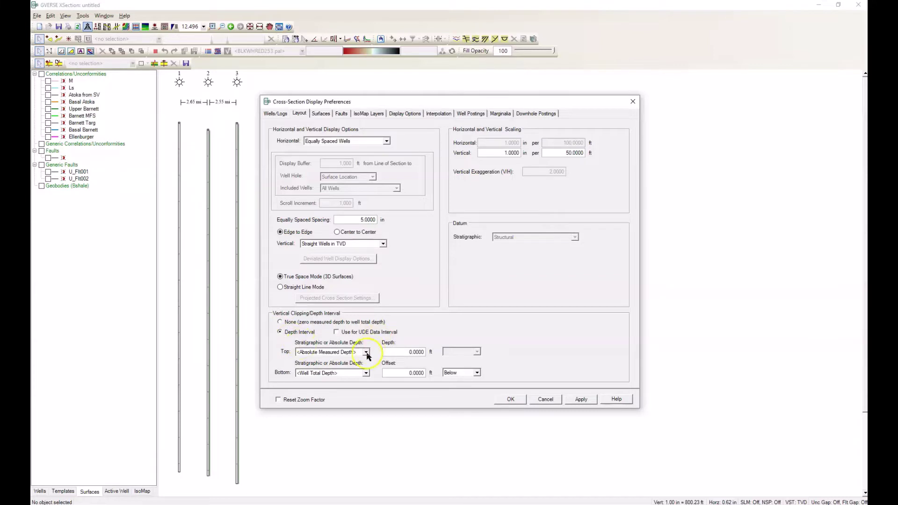
{"action": "double_click", "coordinate": [413, 354]}
{"action": "type", "text": "6,000"}
{"action": "left_click", "coordinate": [511, 400]}
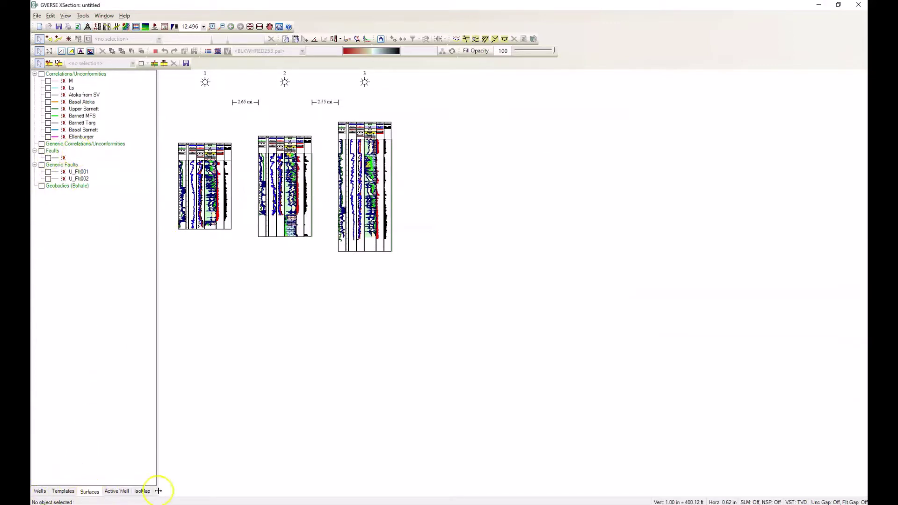
Step: Examine the cross-section's well list, its text options and the list of log templates
{"action": "left_click", "coordinate": [40, 492]}
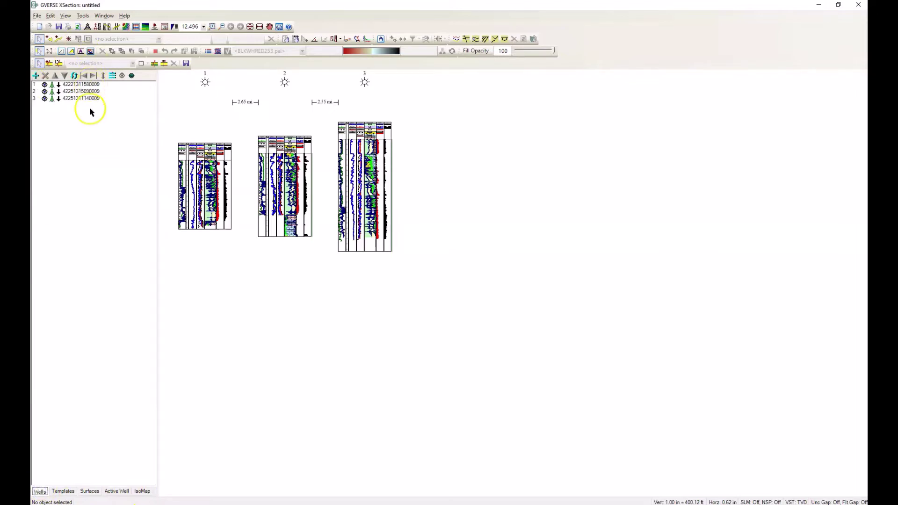
{"action": "left_click", "coordinate": [112, 77]}
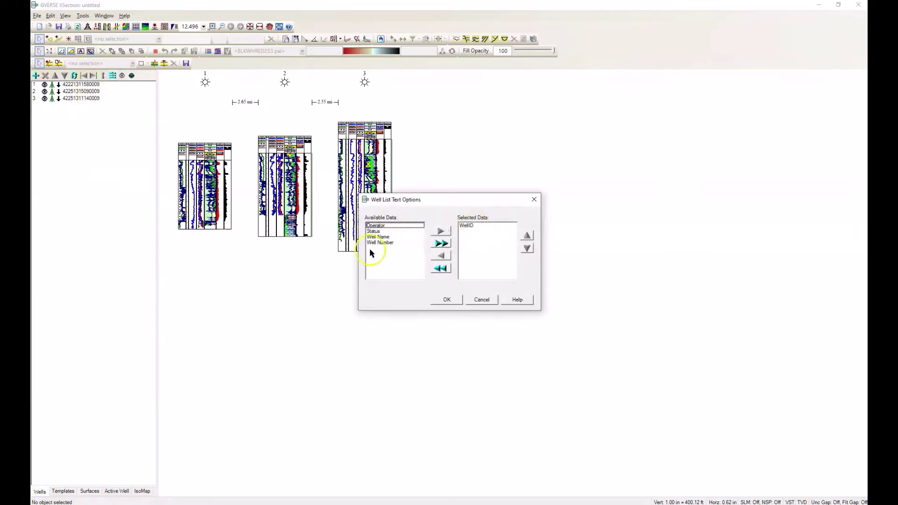
{"action": "left_click", "coordinate": [534, 200]}
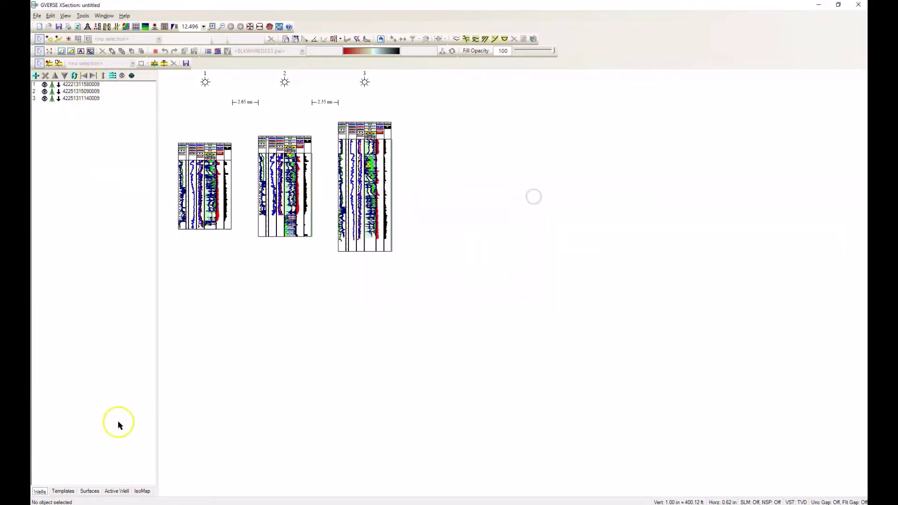
{"action": "left_click", "coordinate": [62, 492]}
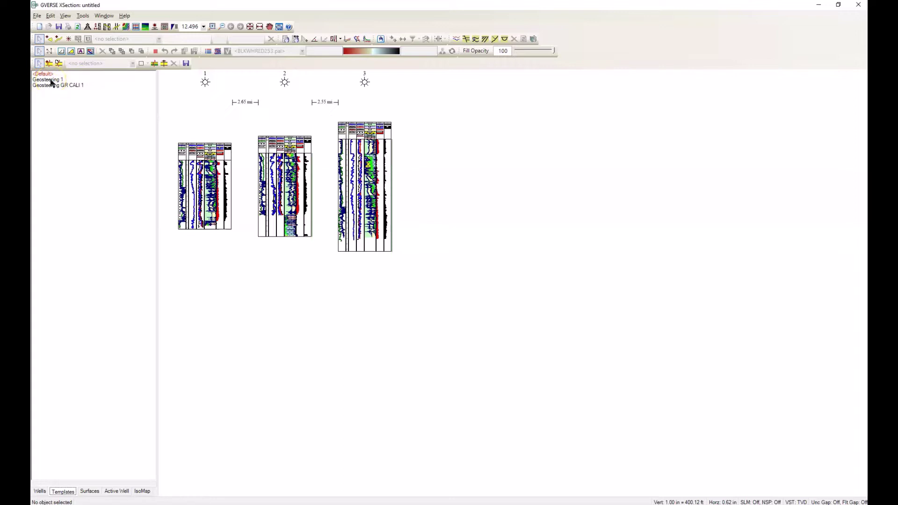
Step: Display the Ellenburger, Basal Barnett, Barnett Targ, Barnett MFS, Upper Barnett, Basal Atoka and Atoka from SV surfaces on the cross-section
{"action": "left_click", "coordinate": [90, 492]}
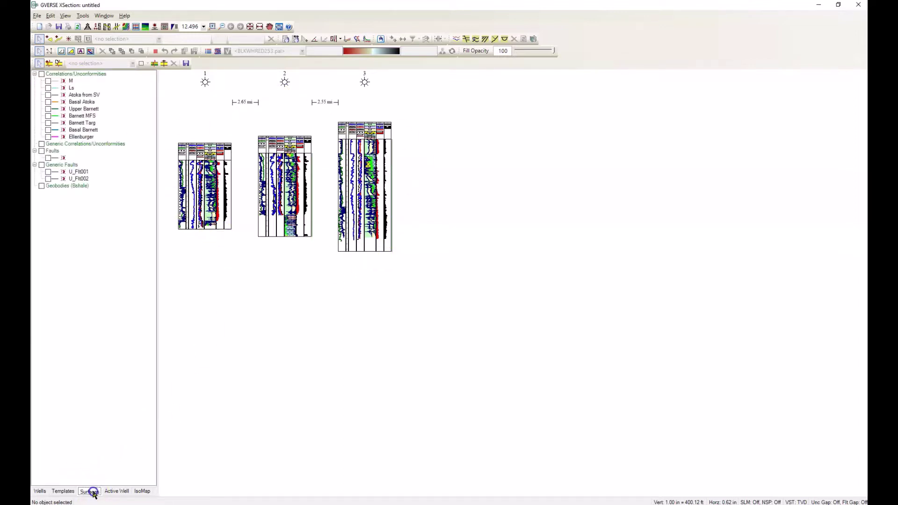
{"action": "left_click", "coordinate": [49, 137]}
{"action": "left_click", "coordinate": [48, 130]}
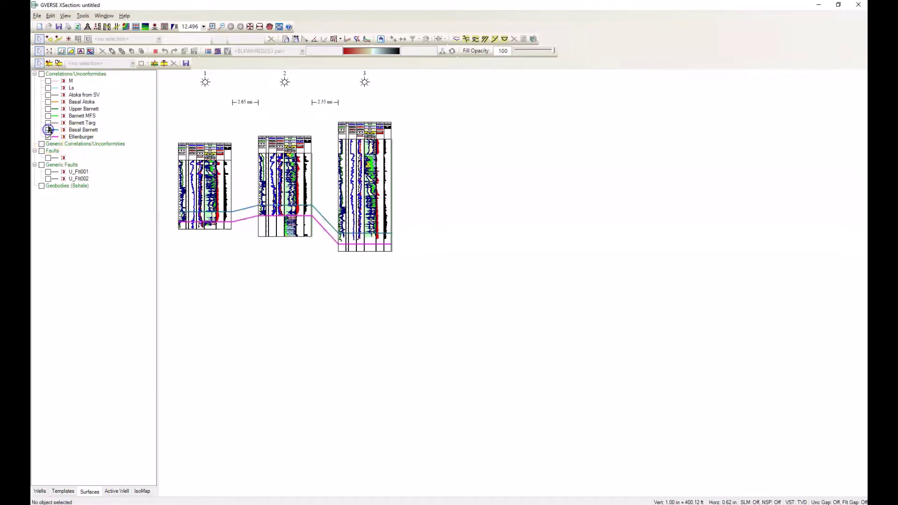
{"action": "left_click", "coordinate": [48, 123]}
{"action": "left_click", "coordinate": [48, 116]}
{"action": "left_click", "coordinate": [49, 109]}
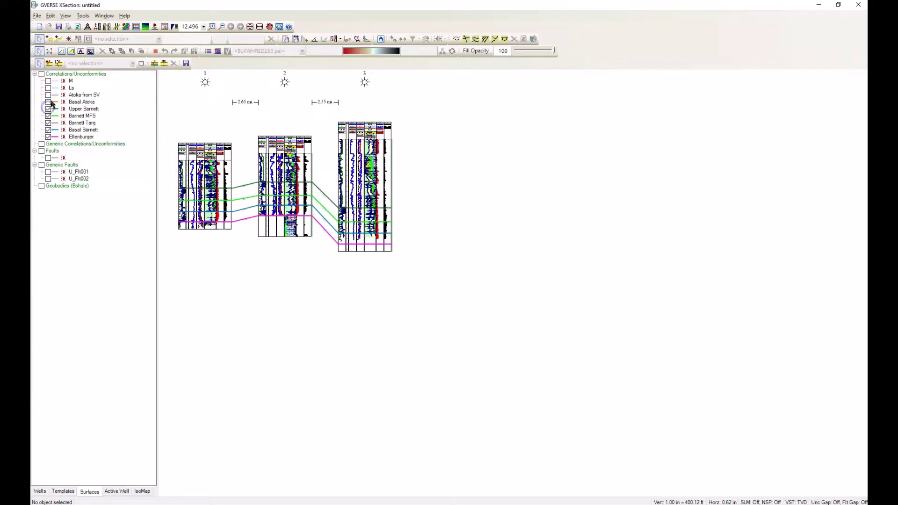
{"action": "left_click", "coordinate": [48, 102]}
{"action": "left_click", "coordinate": [48, 95]}
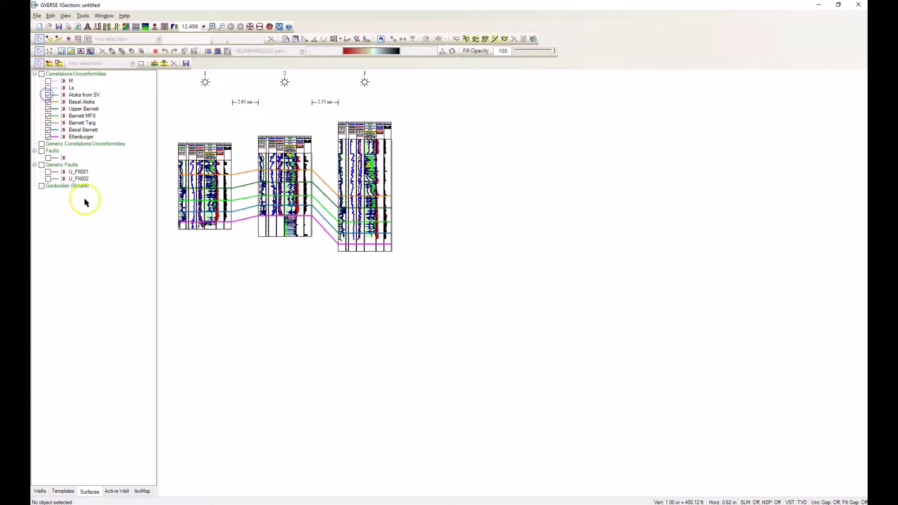
Step: List the project PRT templates available for the active well
{"action": "left_click", "coordinate": [118, 491]}
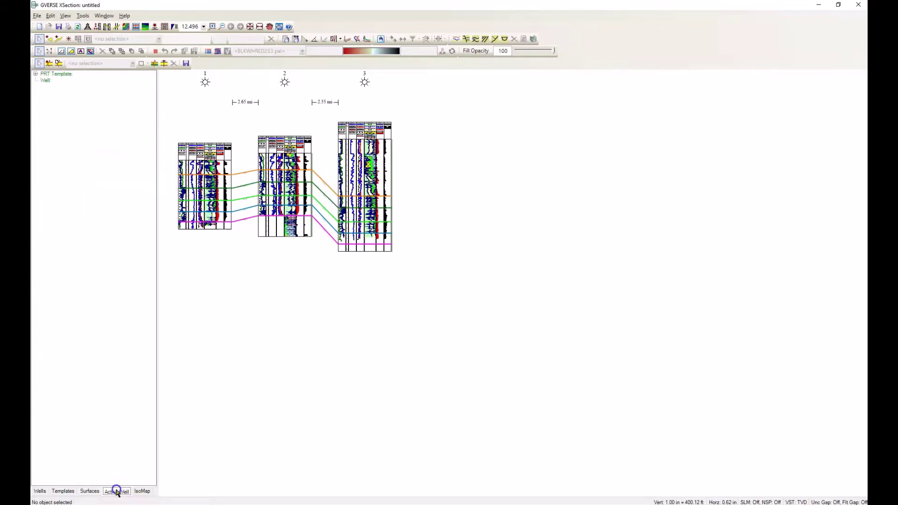
{"action": "left_click", "coordinate": [36, 74]}
{"action": "left_click", "coordinate": [43, 95]}
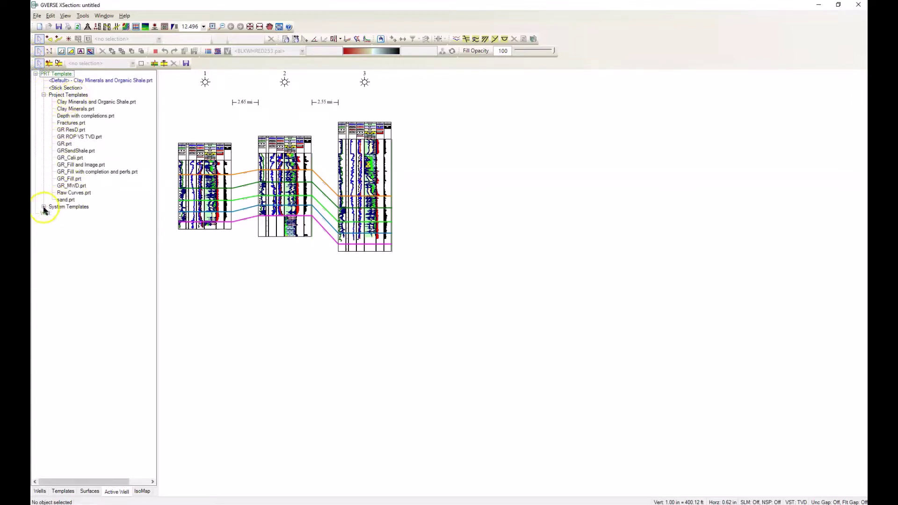
Step: Examine the system PRT templates for the active well, select 5inchResistivity.prt in the list, and return to the surface list
{"action": "left_click", "coordinate": [43, 208]}
{"action": "left_click", "coordinate": [78, 248]}
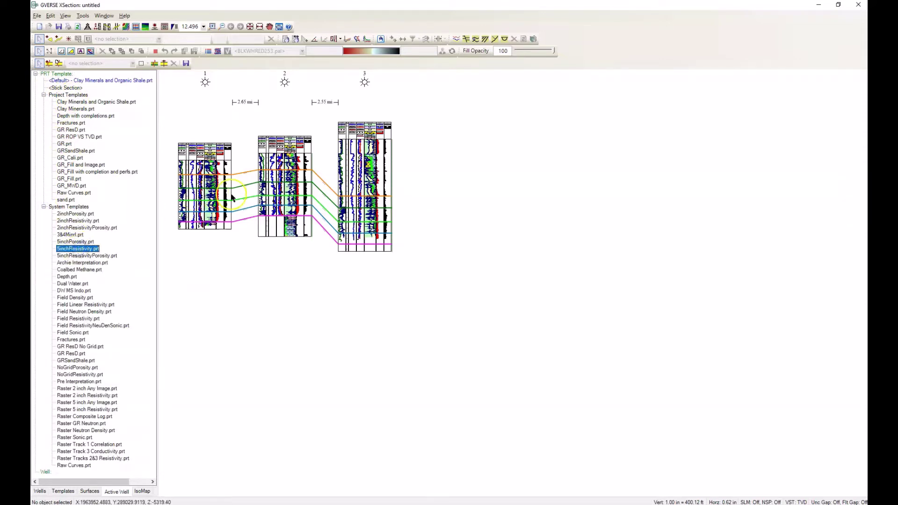
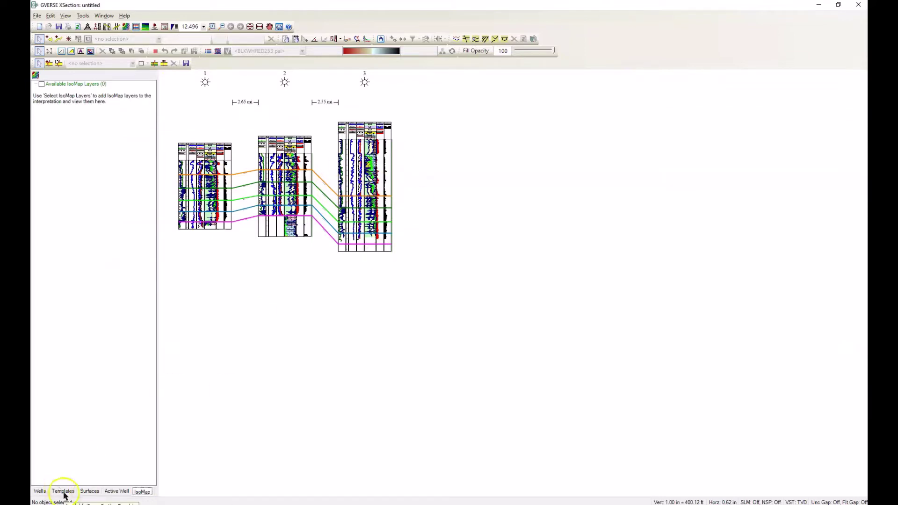
{"action": "left_click", "coordinate": [90, 491]}
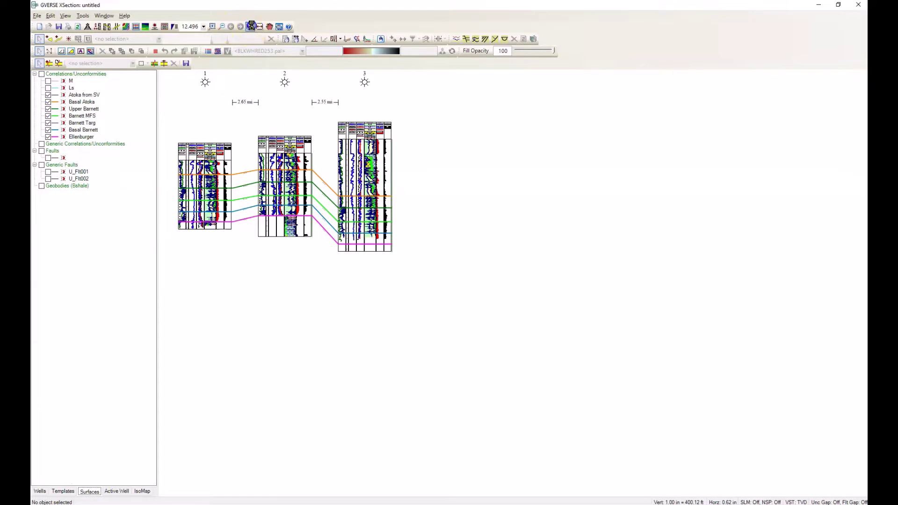
{"action": "left_click", "coordinate": [251, 26]}
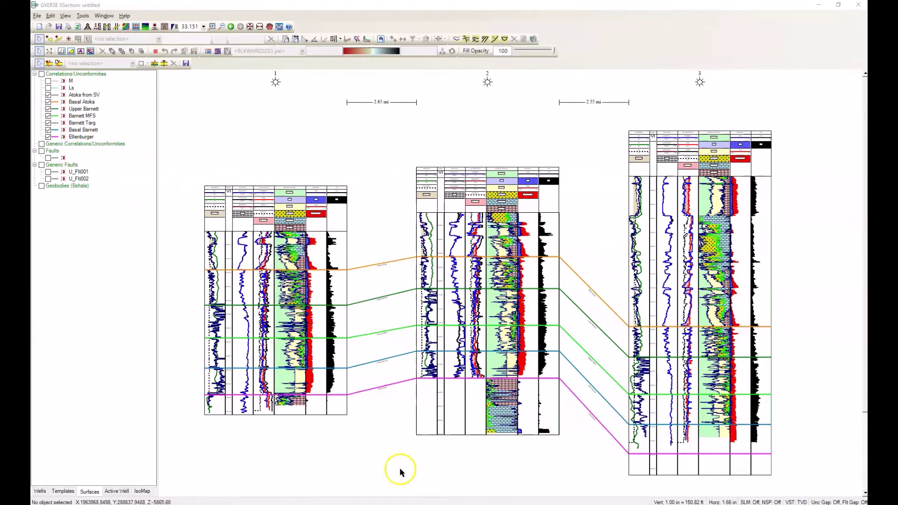
Step: Switch to well 1's Clay Minerals and Organic Shale log in GVERSE Petrophysics and add a linear track after the TOC track
{"action": "left_click", "coordinate": [270, 295]}
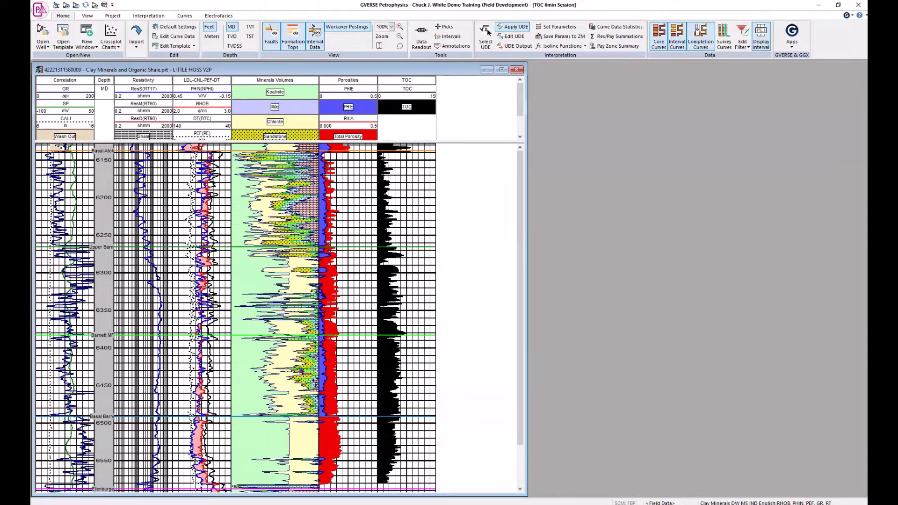
{"action": "right_click", "coordinate": [479, 237]}
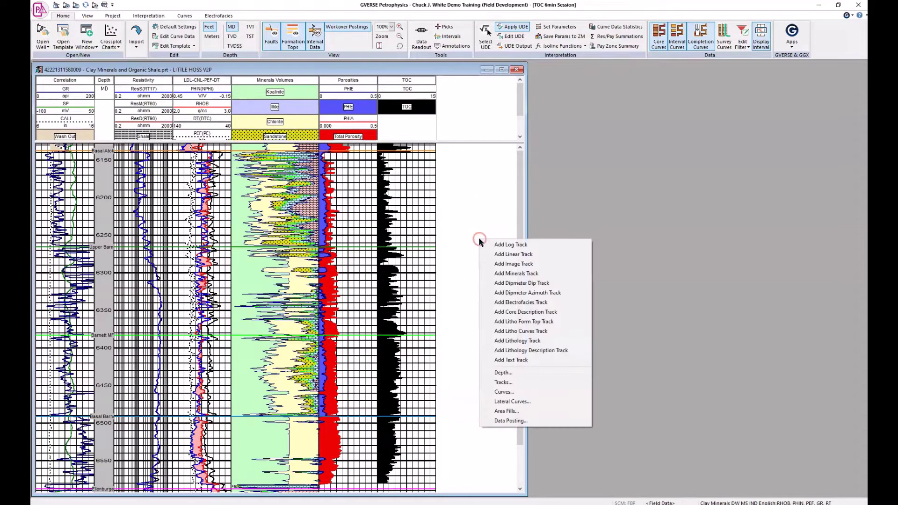
{"action": "left_click", "coordinate": [499, 256]}
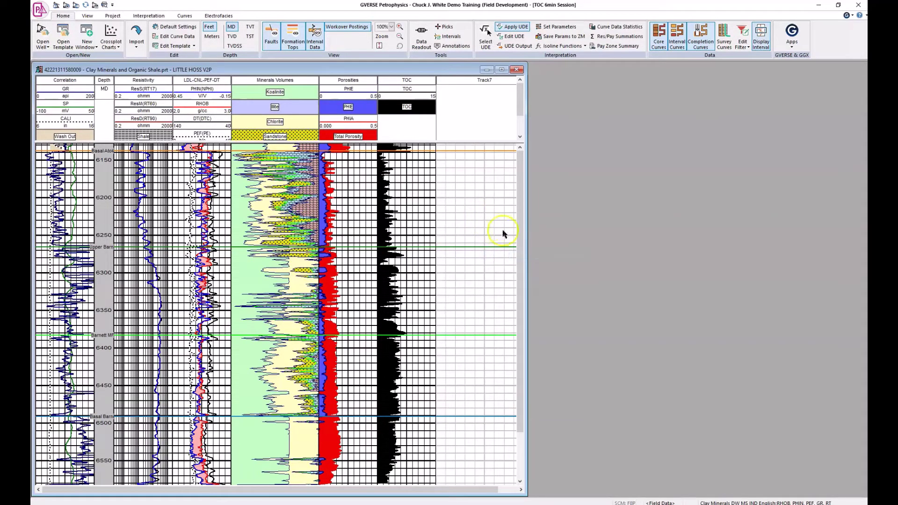
{"action": "left_click_drag", "start_coordinate": [528, 247], "coordinate": [547, 249]}
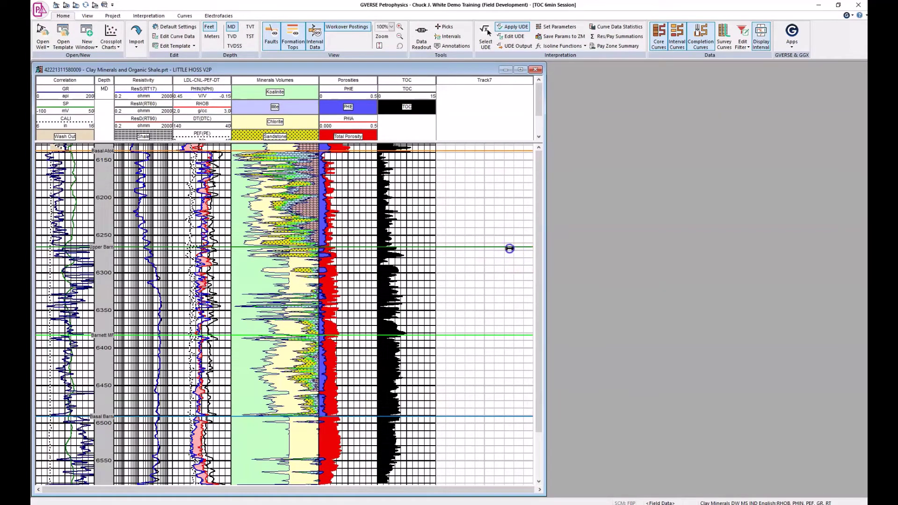
Step: Create a new curve for the empty track, choosing VOL_TOC from the Barnett Net Pay Calc curve set
{"action": "right_click", "coordinate": [473, 217]}
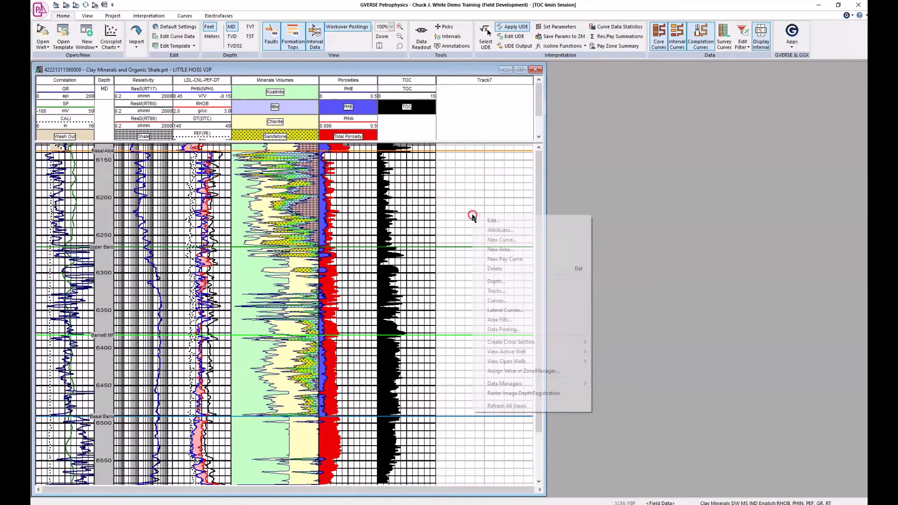
{"action": "left_click", "coordinate": [494, 240]}
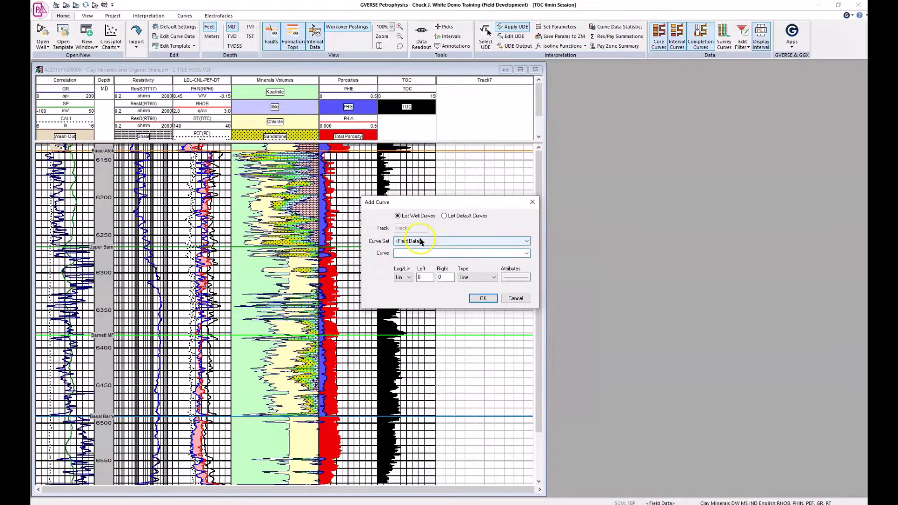
{"action": "left_click", "coordinate": [527, 241]}
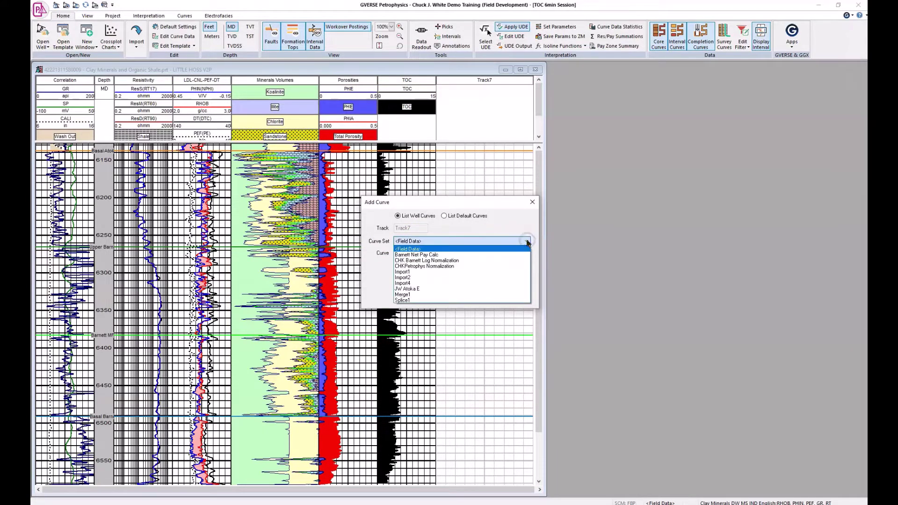
{"action": "left_click", "coordinate": [414, 255]}
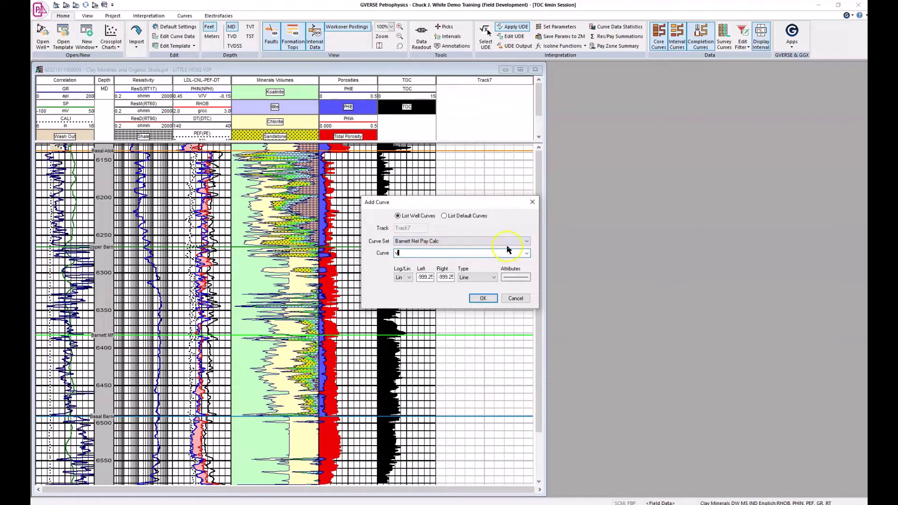
{"action": "left_click", "coordinate": [527, 254]}
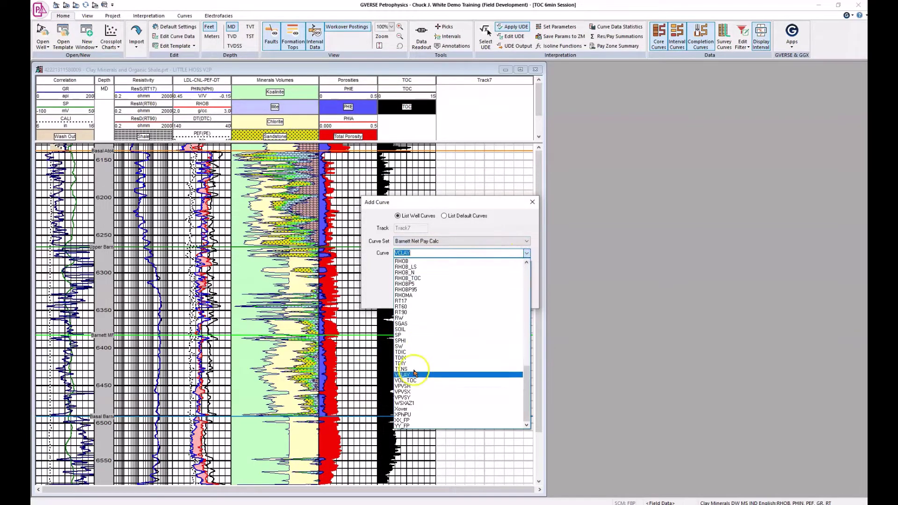
{"action": "left_click", "coordinate": [410, 382]}
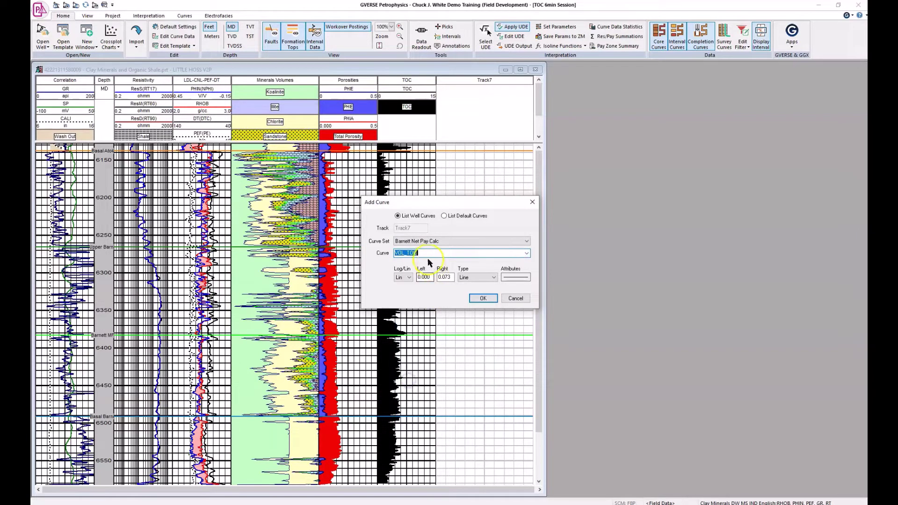
Step: Format the VOL_TOC curve as a red line 1½ pt wide and add it to the new track
{"action": "left_click", "coordinate": [524, 277]}
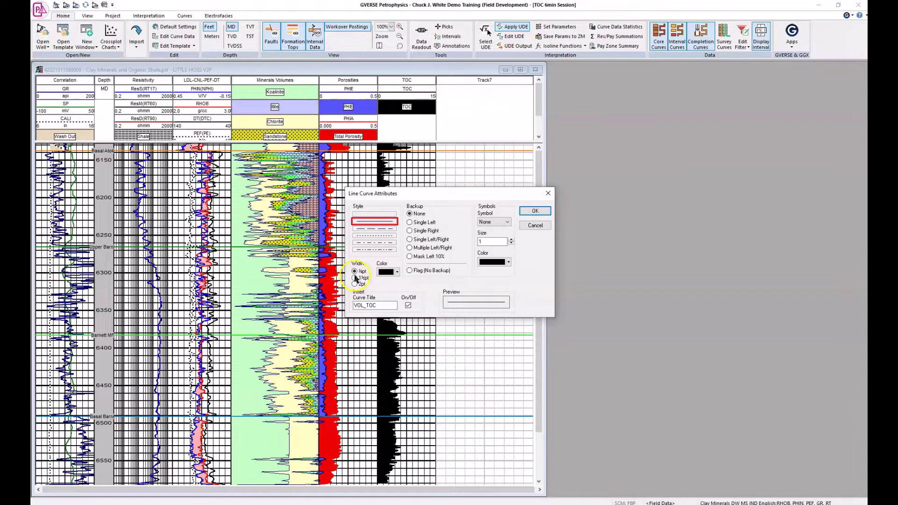
{"action": "left_click", "coordinate": [354, 277]}
{"action": "left_click", "coordinate": [388, 272]}
{"action": "left_click", "coordinate": [382, 292]}
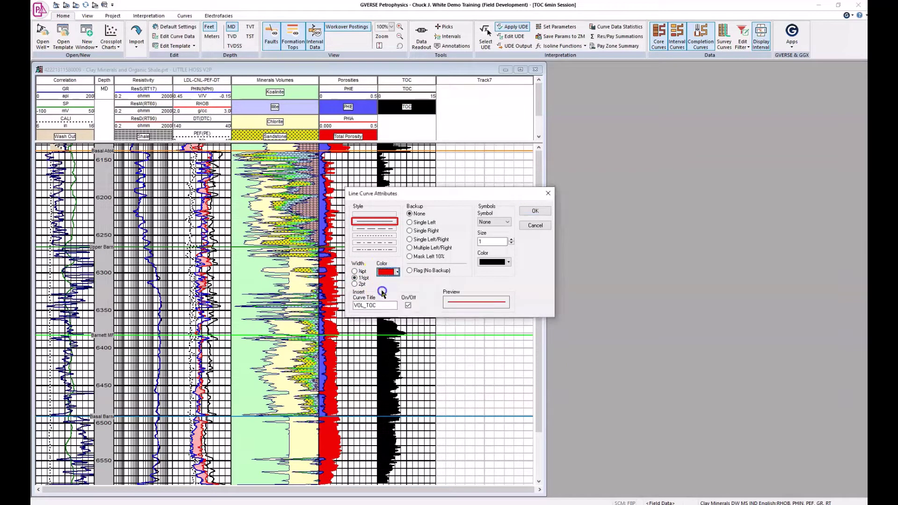
{"action": "left_click", "coordinate": [533, 211]}
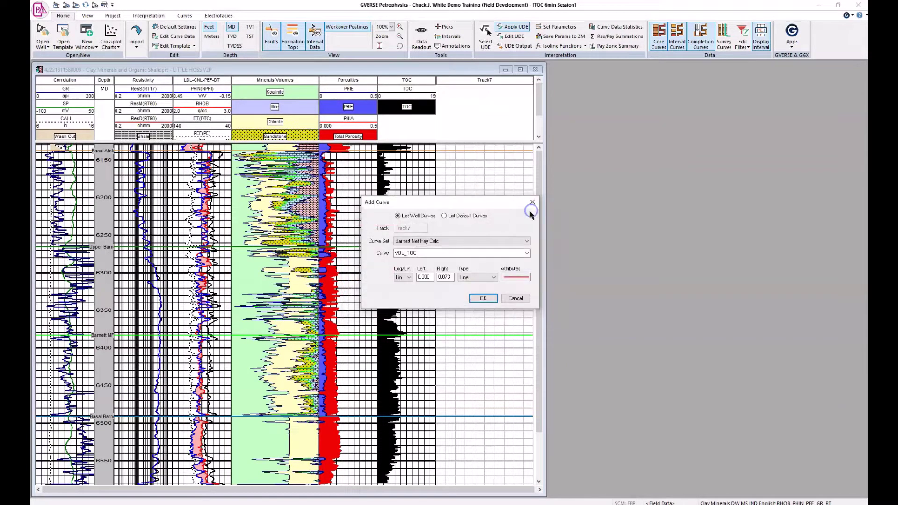
{"action": "left_click", "coordinate": [481, 299]}
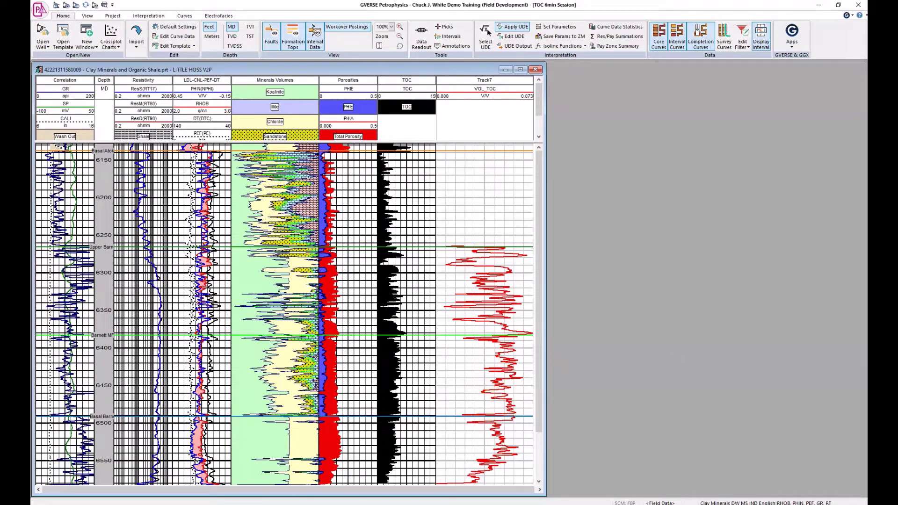
Step: Switch back to GVERSE XSection and flatten the cross-section on the Basal Barnett surface
{"action": "left_click", "coordinate": [486, 35]}
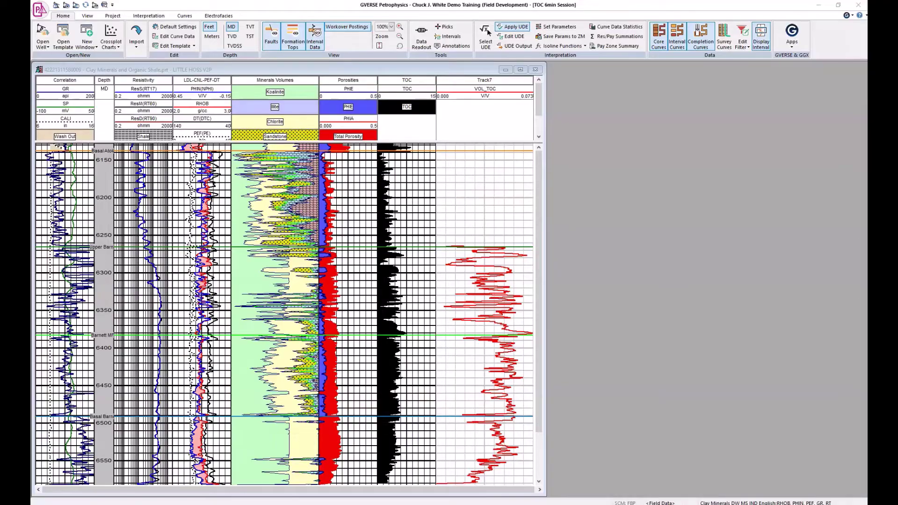
{"action": "mouse_move", "coordinate": [646, 501]}
{"action": "left_click", "coordinate": [646, 470]}
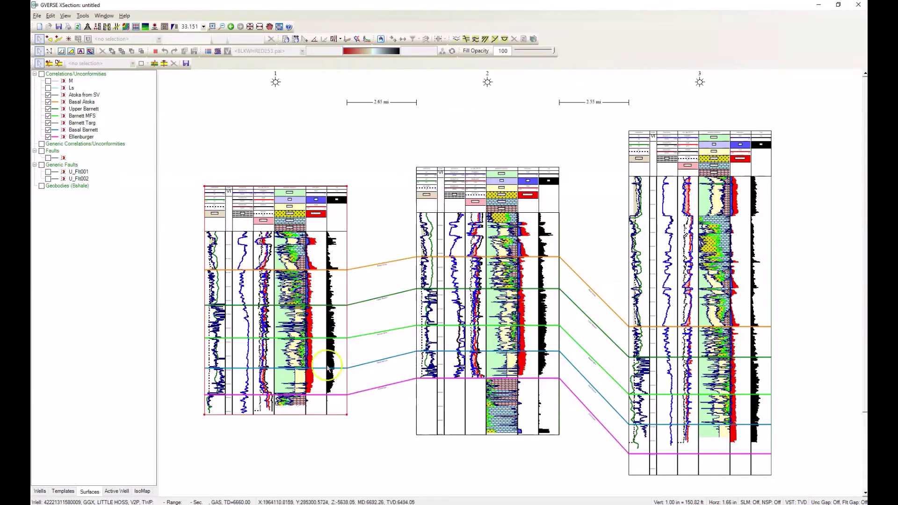
{"action": "left_click", "coordinate": [514, 350]}
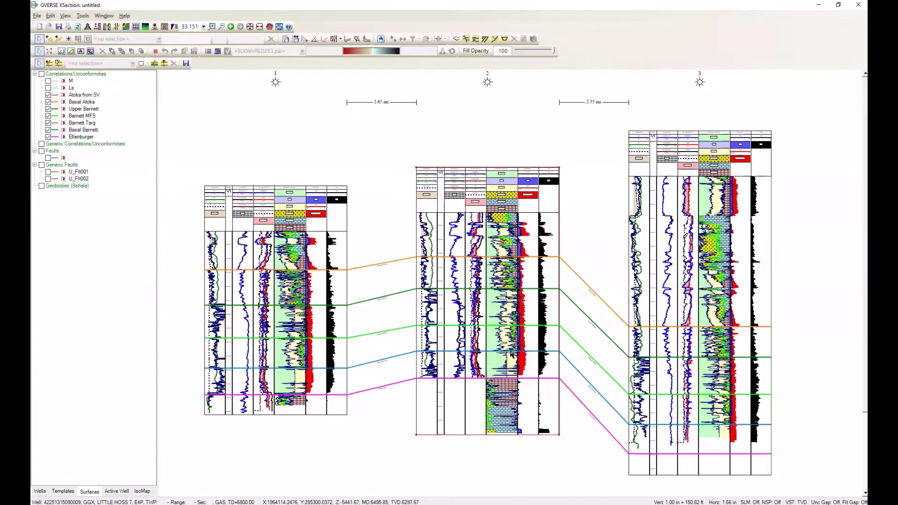
{"action": "left_click", "coordinate": [508, 351]}
{"action": "double_click", "coordinate": [505, 350]}
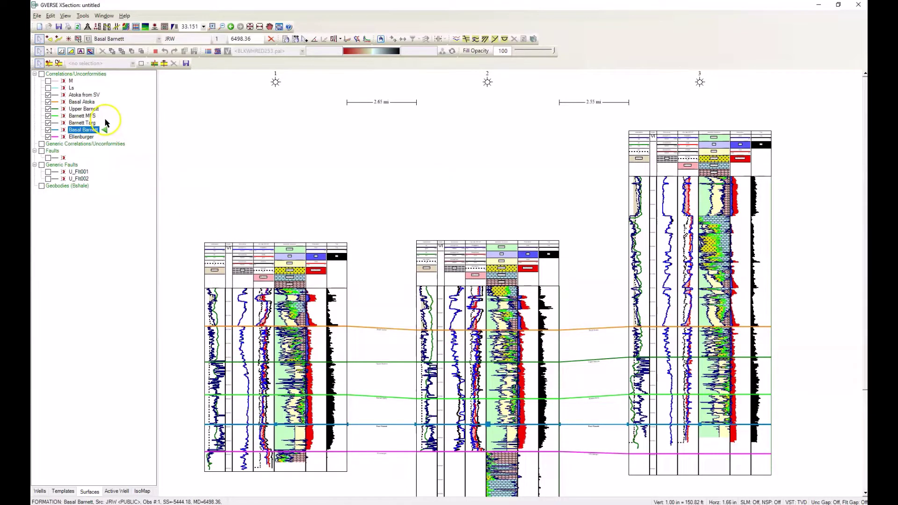
Step: Pick the Barnett Targ surface at measured depths of about 6,430 ft in well 1, 6,446 ft in well 2 and 6,871 ft in well 3
{"action": "left_click", "coordinate": [83, 123]}
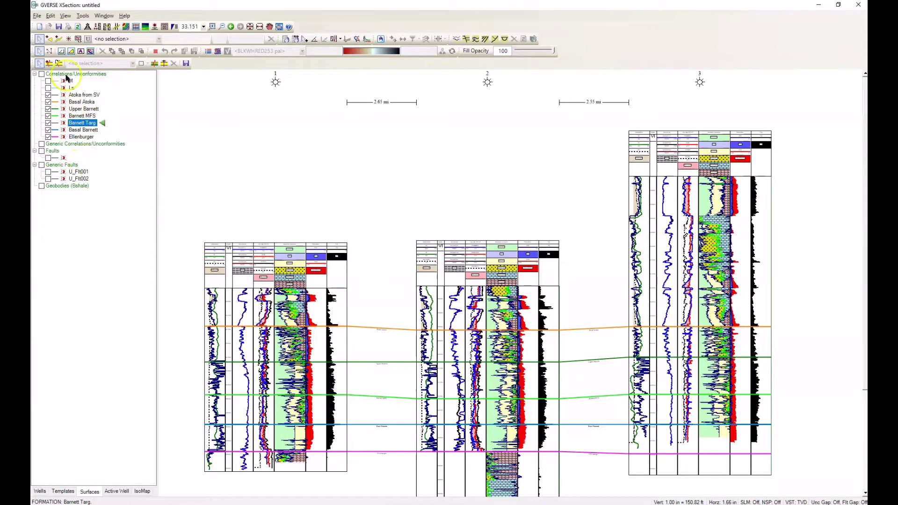
{"action": "left_click", "coordinate": [49, 40]}
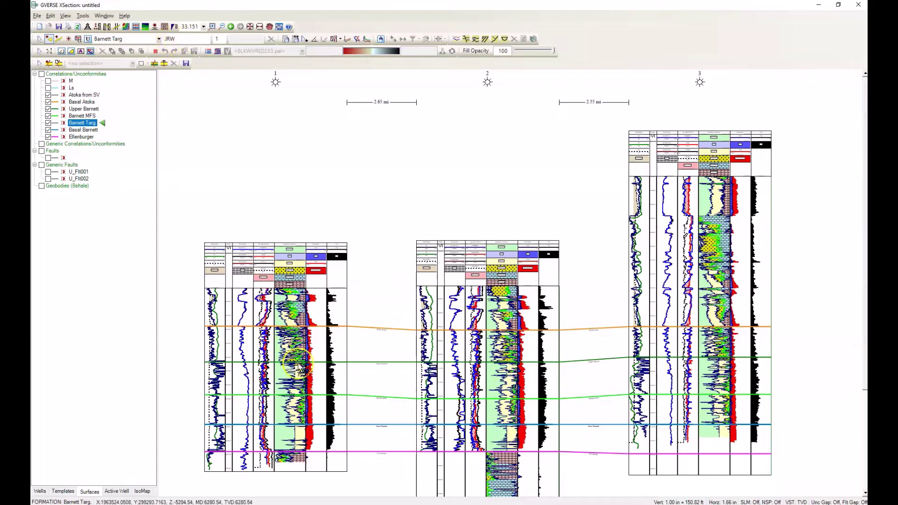
{"action": "left_click", "coordinate": [293, 408]}
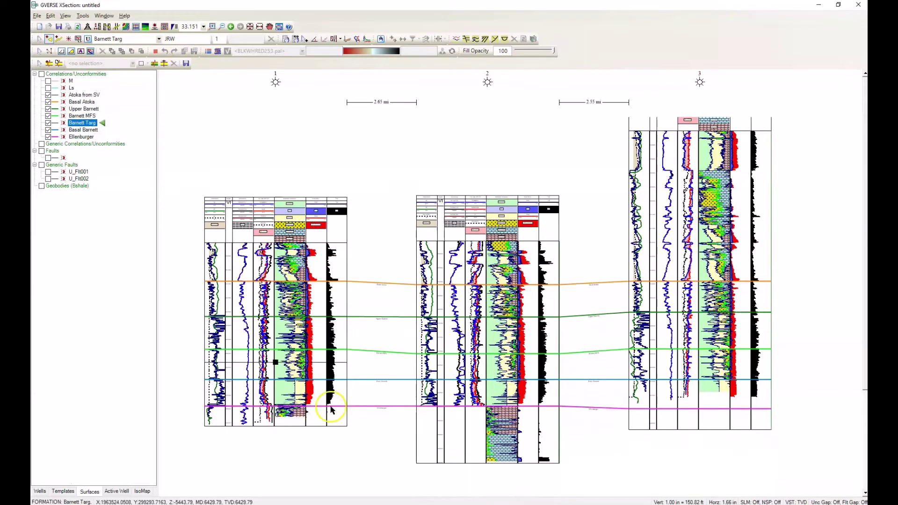
{"action": "left_click", "coordinate": [508, 365]}
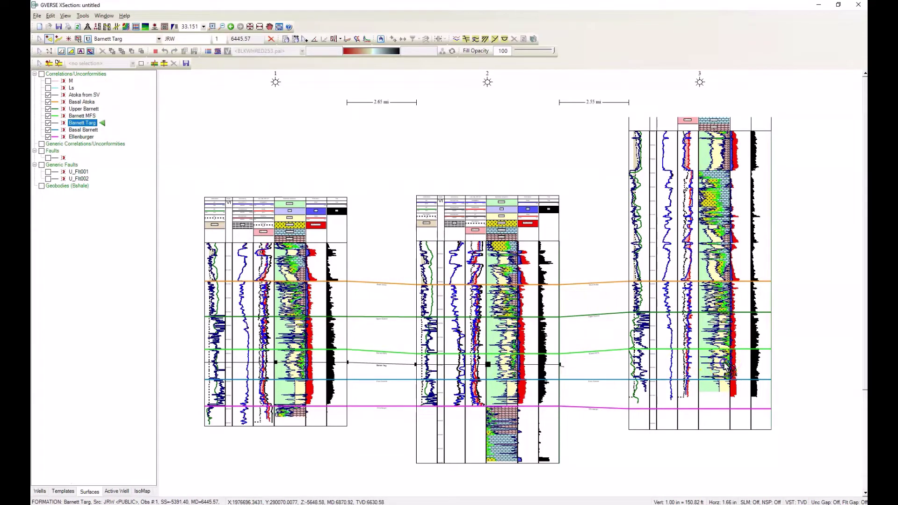
{"action": "left_click", "coordinate": [726, 363]}
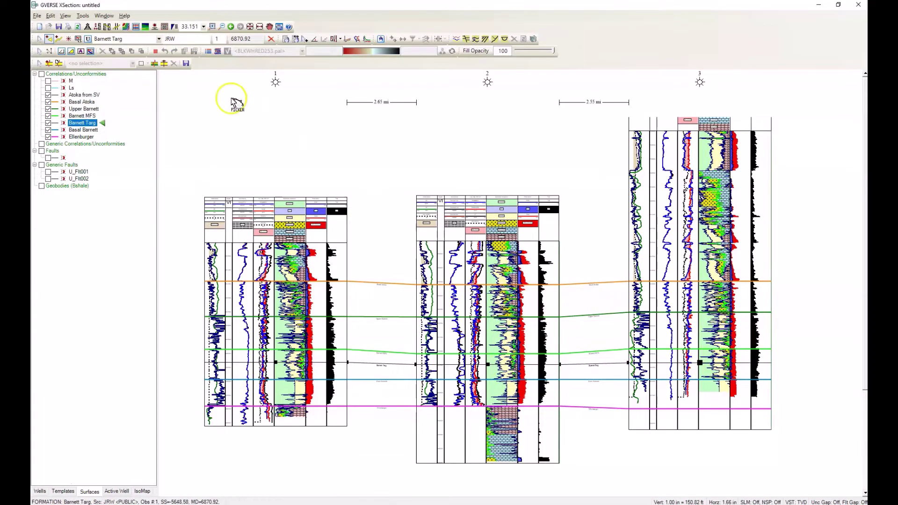
{"action": "left_click", "coordinate": [42, 41]}
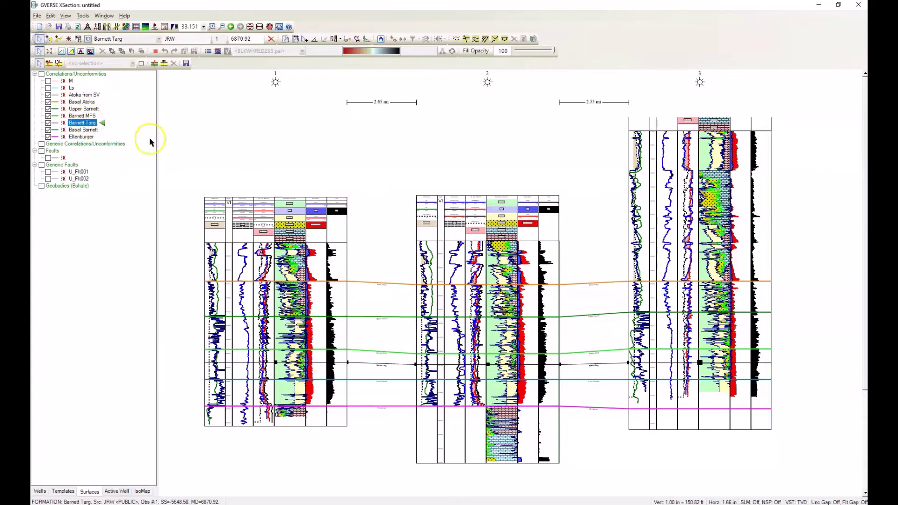
Step: Set the Barnett Targ surface's display color to Red and its line weight to 2
{"action": "right_click", "coordinate": [84, 126]}
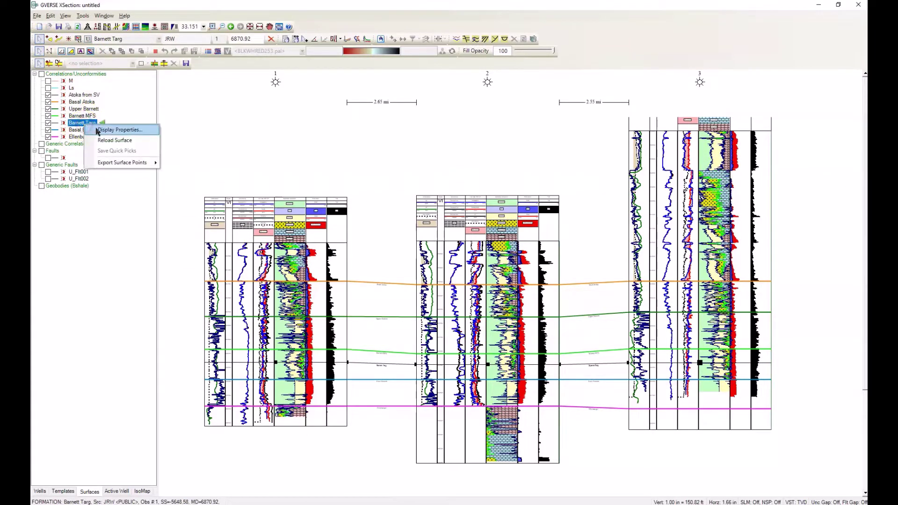
{"action": "left_click", "coordinate": [101, 131]}
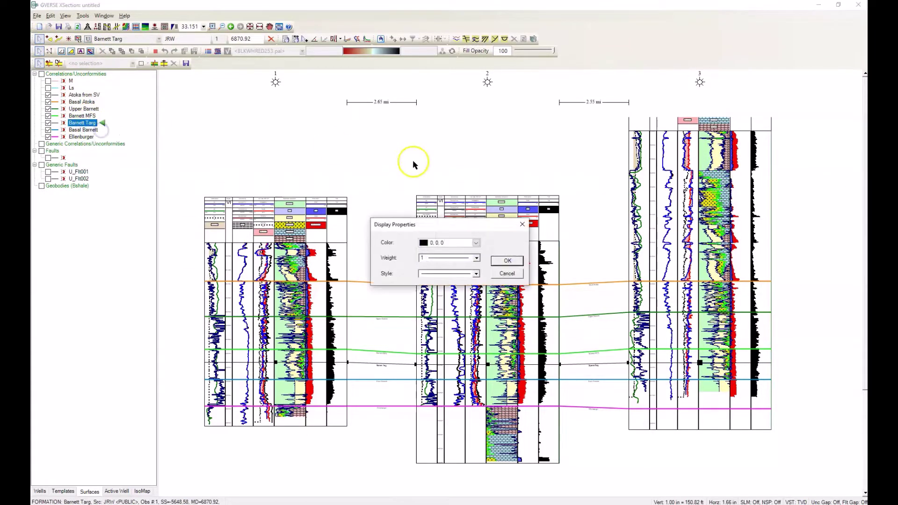
{"action": "left_click", "coordinate": [476, 243]}
{"action": "left_click", "coordinate": [411, 285]}
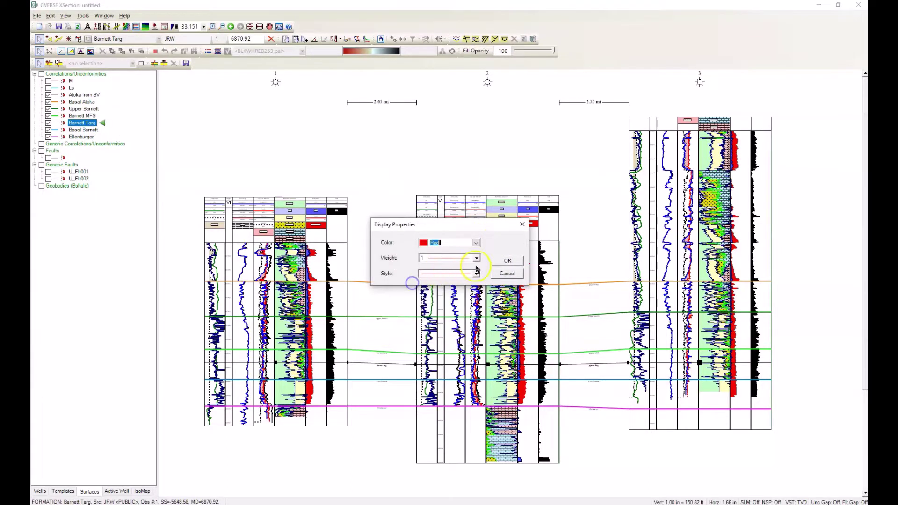
{"action": "left_click", "coordinate": [475, 258]}
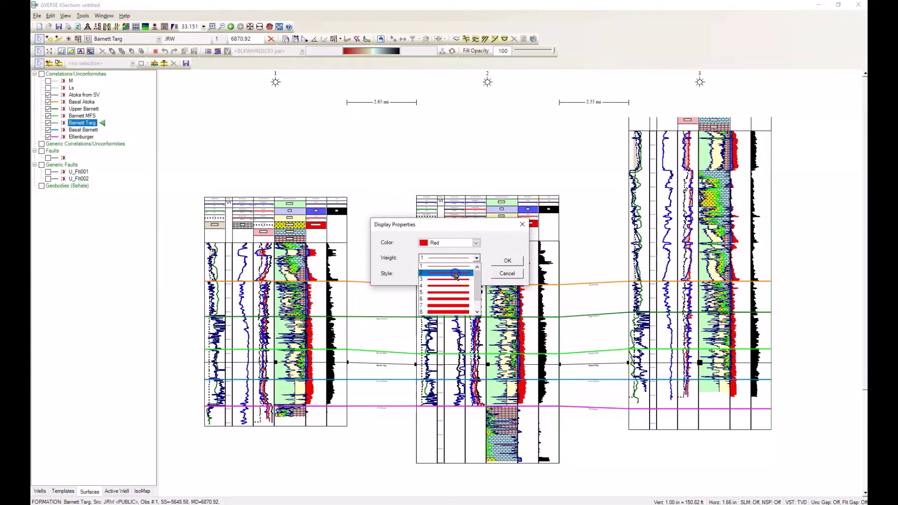
{"action": "left_click", "coordinate": [458, 273]}
{"action": "left_click", "coordinate": [507, 260]}
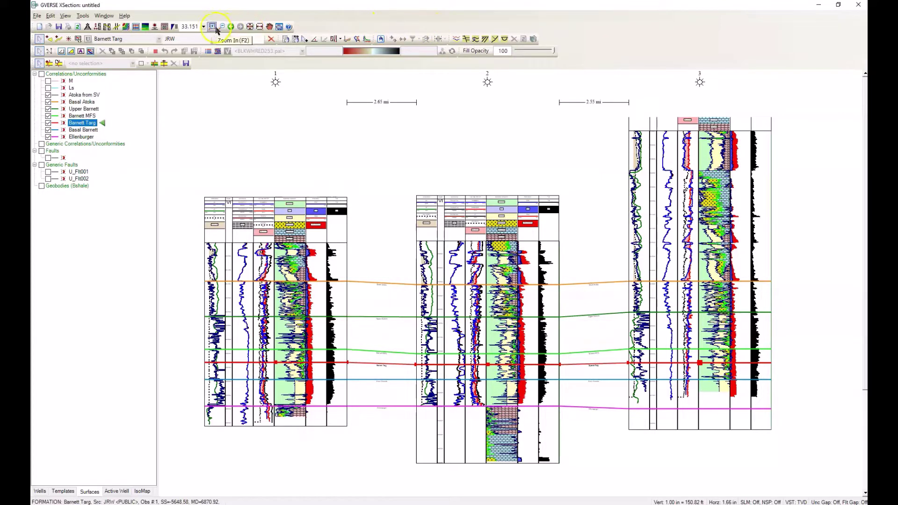
Step: Add two Reservoir intervals in well 1 around Barnett Targ, at measured depths of about 6,399–6,452 ft and 6,462–6,481 ft
{"action": "left_click", "coordinate": [529, 424]}
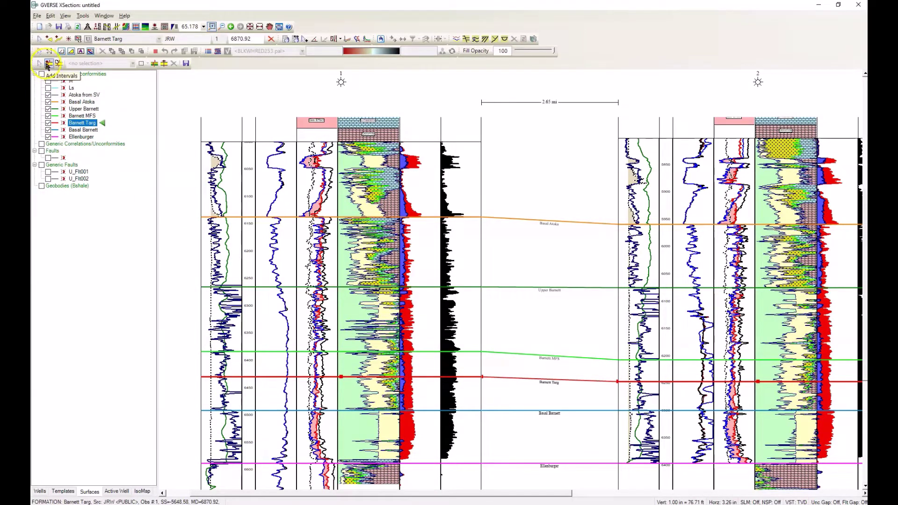
{"action": "left_click", "coordinate": [48, 64]}
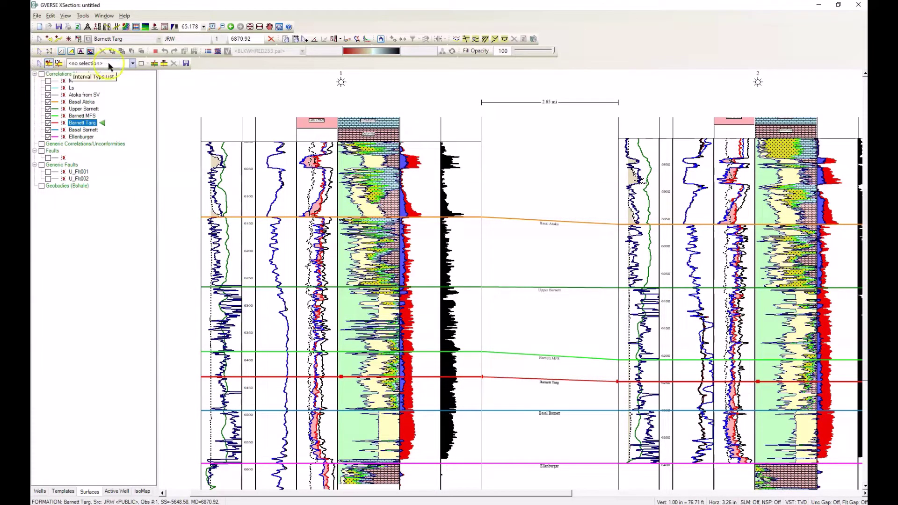
{"action": "left_click", "coordinate": [134, 64]}
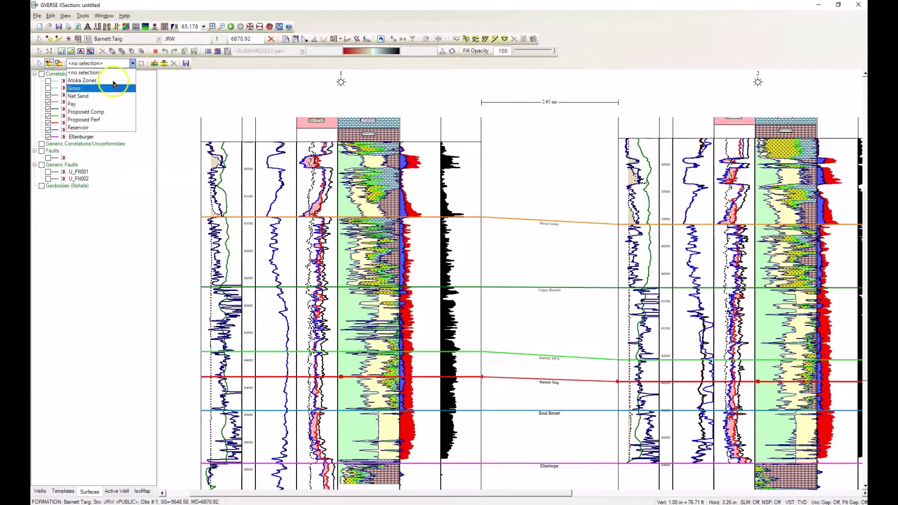
{"action": "left_click", "coordinate": [80, 128]}
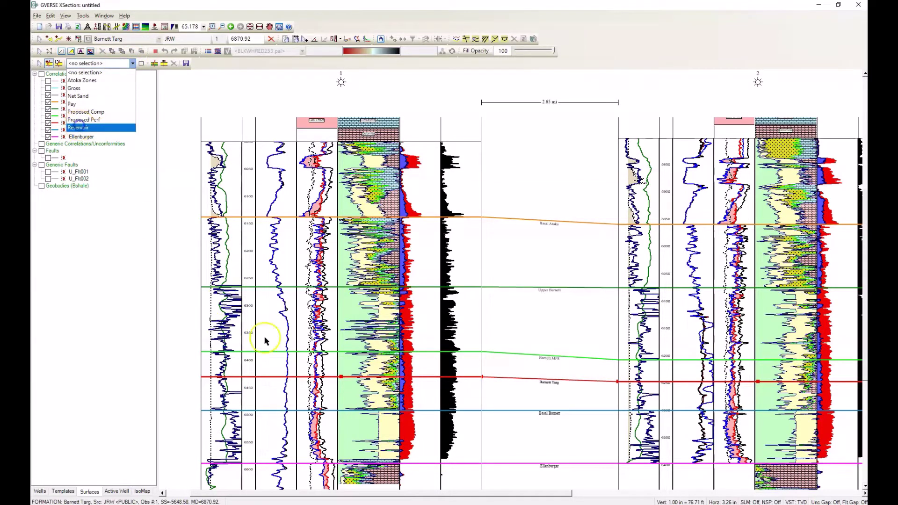
{"action": "left_click_drag", "start_coordinate": [386, 363], "coordinate": [389, 389]}
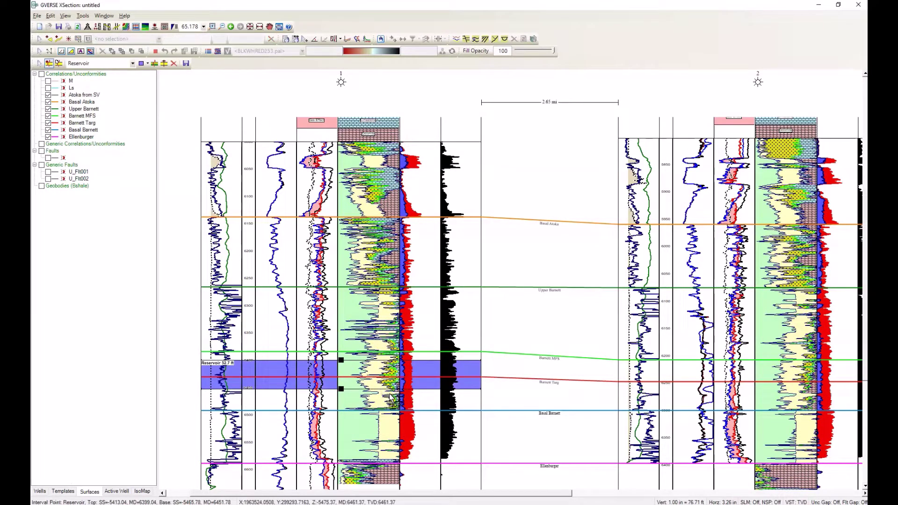
{"action": "left_click_drag", "start_coordinate": [389, 394], "coordinate": [391, 406]}
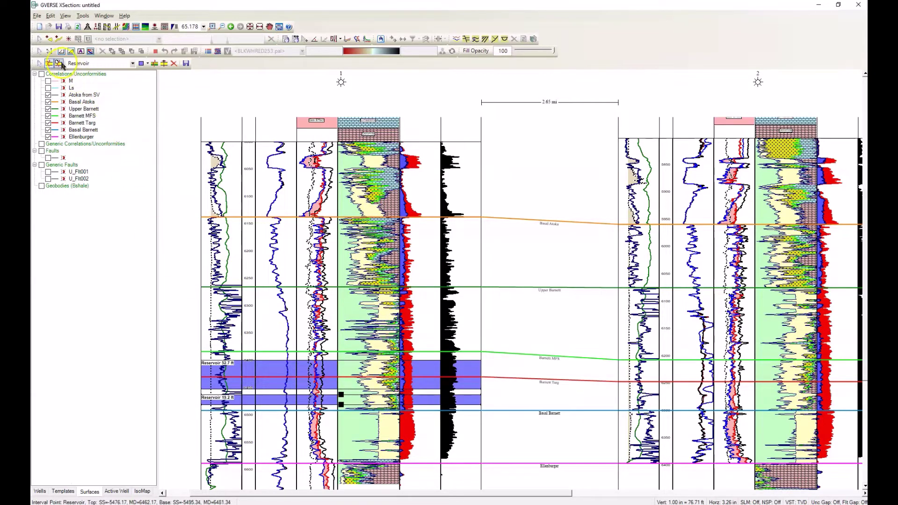
Step: Select well 1's upper Reservoir interval and create a numeric data field named Competent with User Defined units for it
{"action": "left_click", "coordinate": [39, 63]}
{"action": "left_click", "coordinate": [431, 371]}
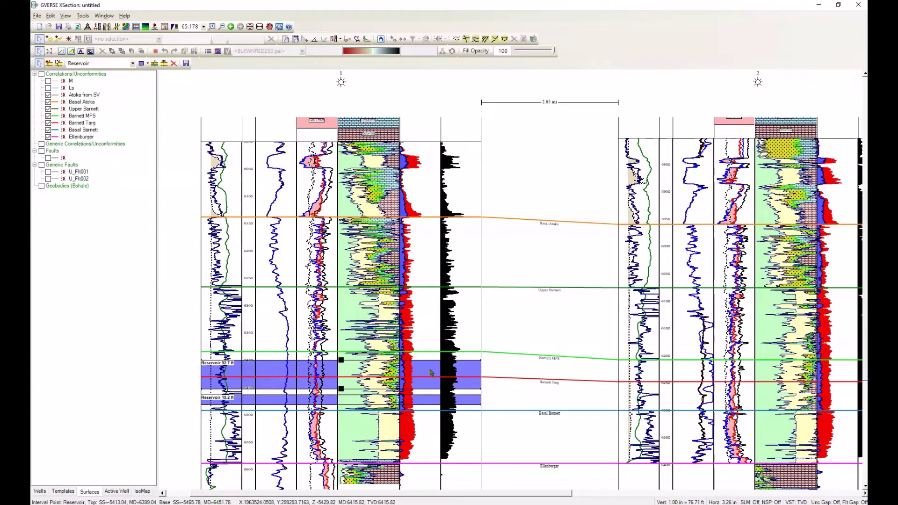
{"action": "right_click", "coordinate": [431, 371]}
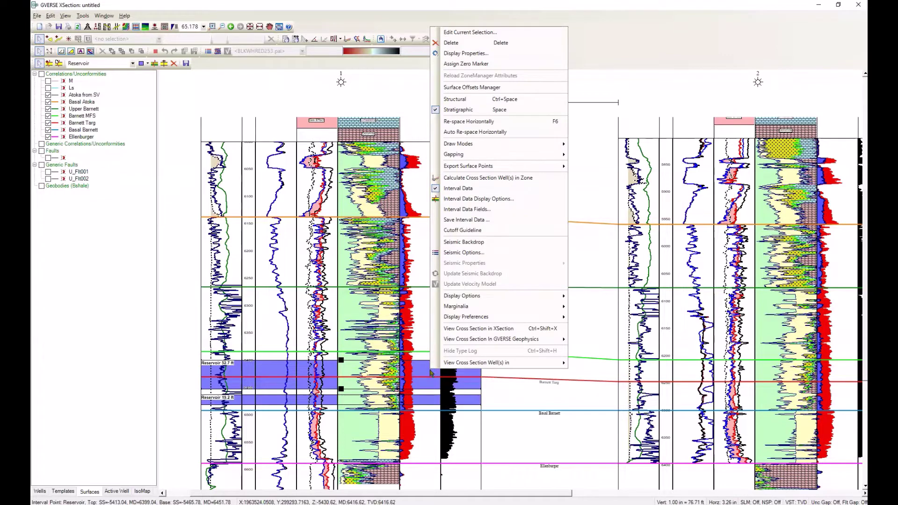
{"action": "left_click", "coordinate": [447, 211]}
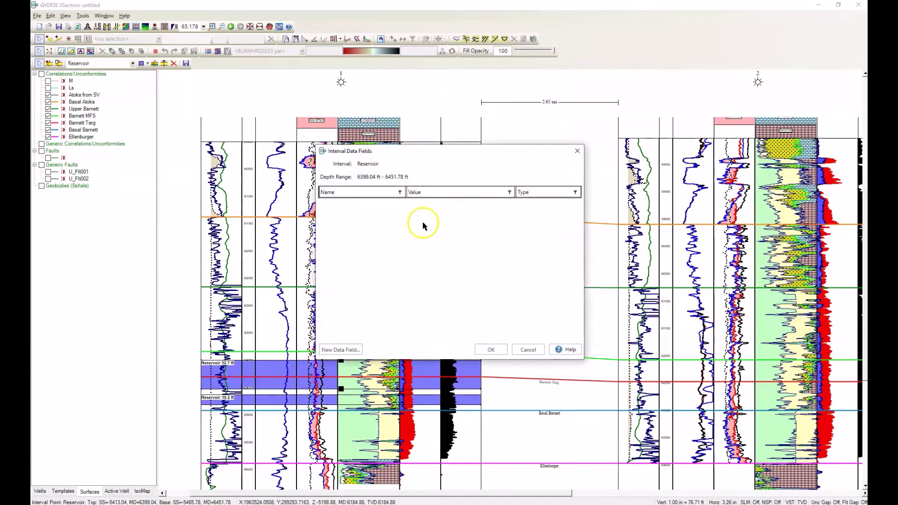
{"action": "left_click", "coordinate": [347, 354]}
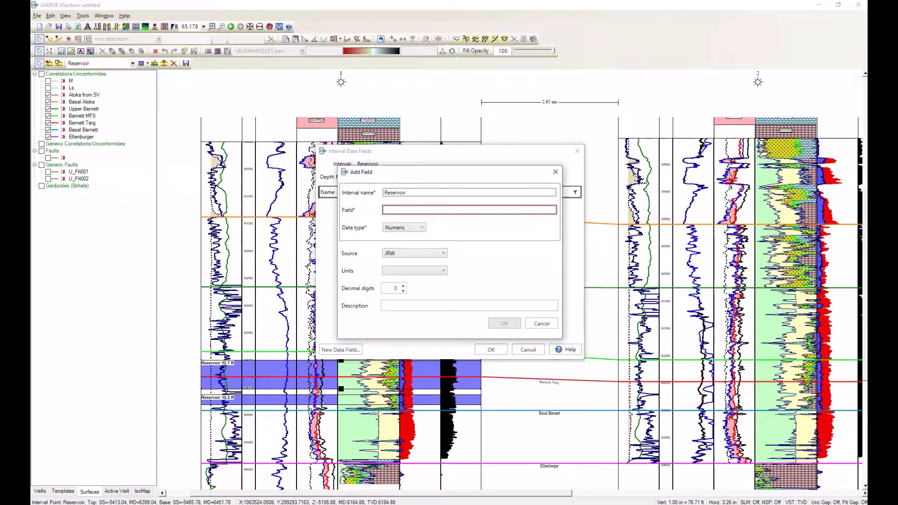
{"action": "left_click", "coordinate": [404, 209]}
{"action": "type", "text": "Competent"}
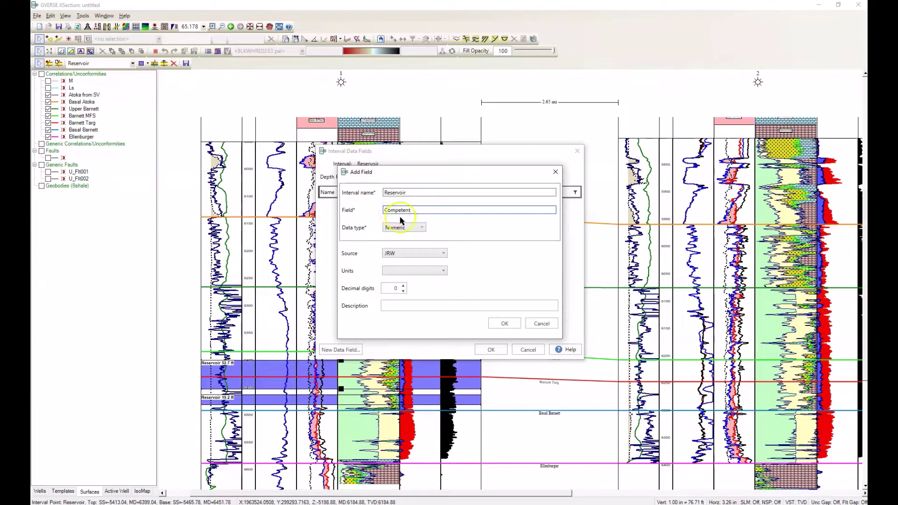
{"action": "left_click", "coordinate": [420, 270]}
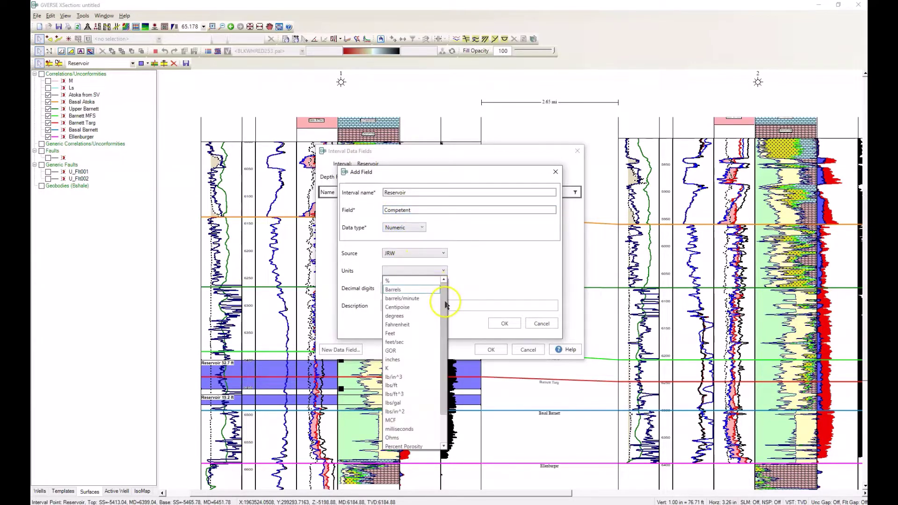
{"action": "scroll", "coordinate": [444, 328], "scroll_direction": "down", "scroll_amount": 3}
{"action": "left_click", "coordinate": [411, 429]}
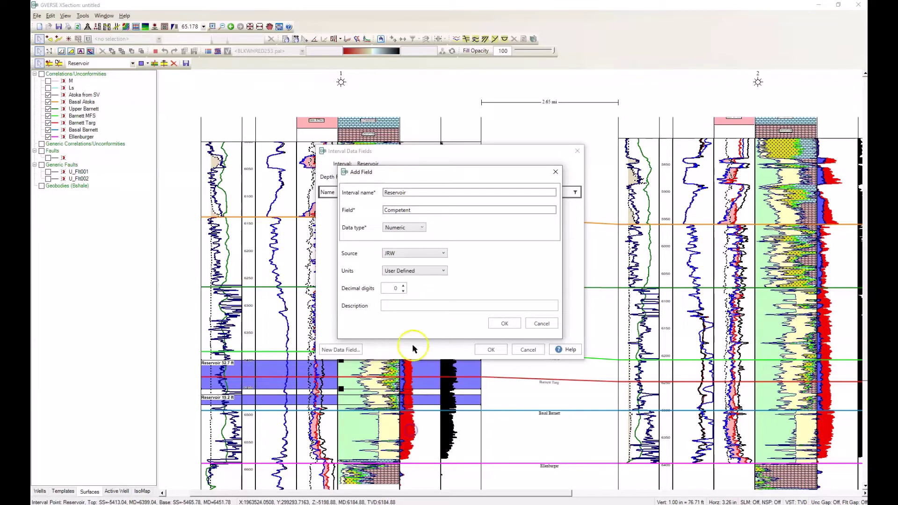
{"action": "left_click", "coordinate": [504, 324]}
Step: Set the upper Reservoir interval's Competent value to 1
{"action": "left_click", "coordinate": [423, 203]}
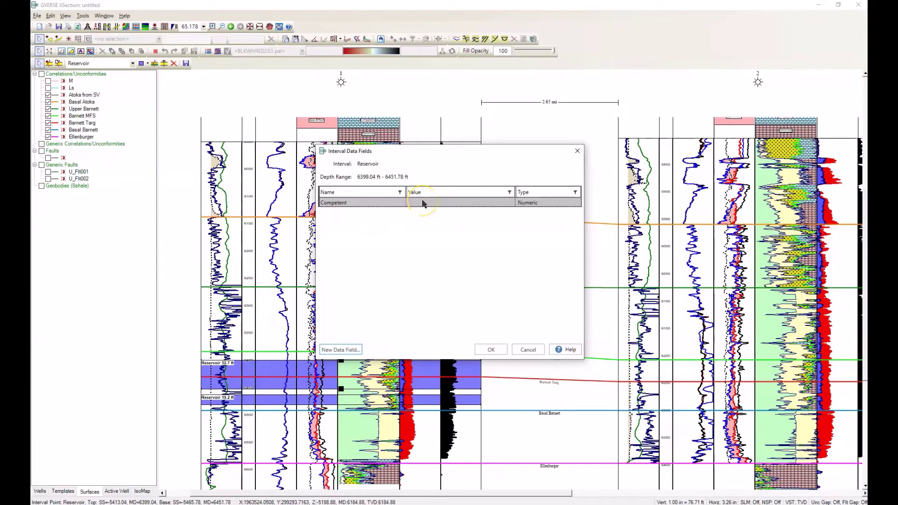
{"action": "left_click", "coordinate": [422, 202]}
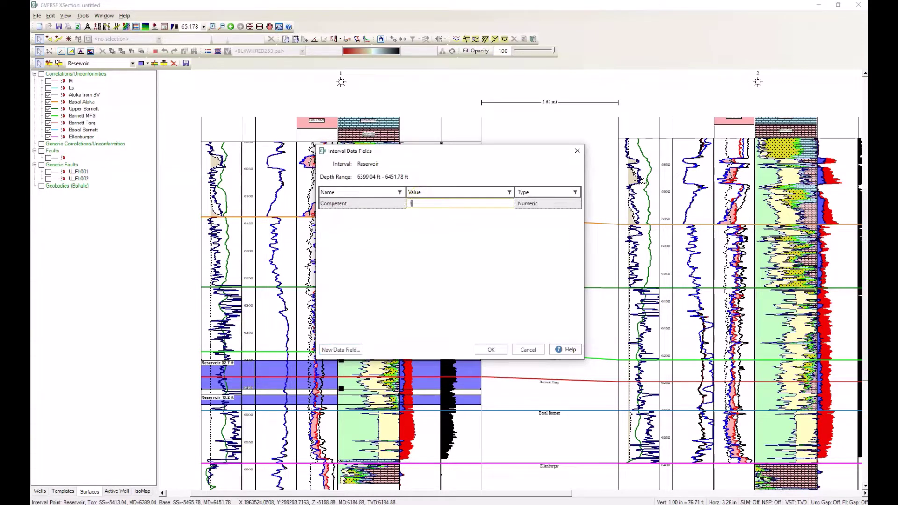
{"action": "left_click", "coordinate": [491, 351]}
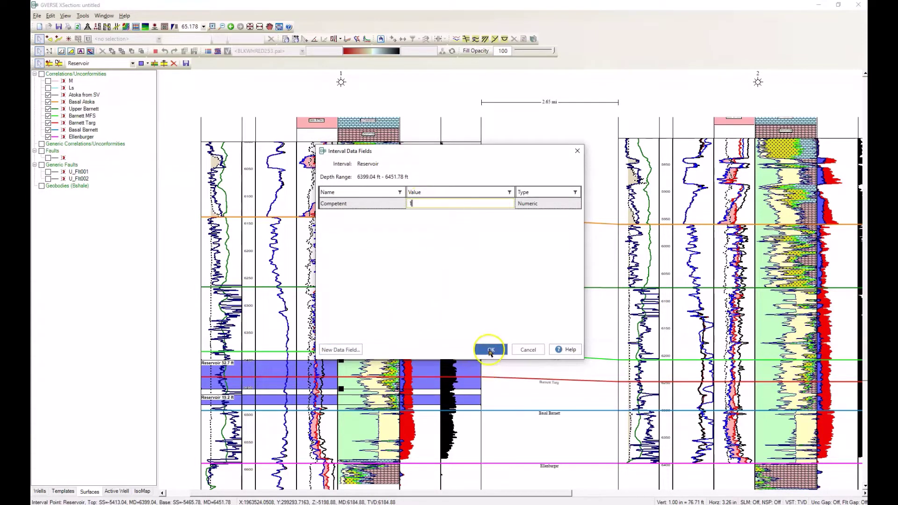
Step: Set the Competent data field of well 1's lower Reservoir interval to 1
{"action": "left_click", "coordinate": [323, 400]}
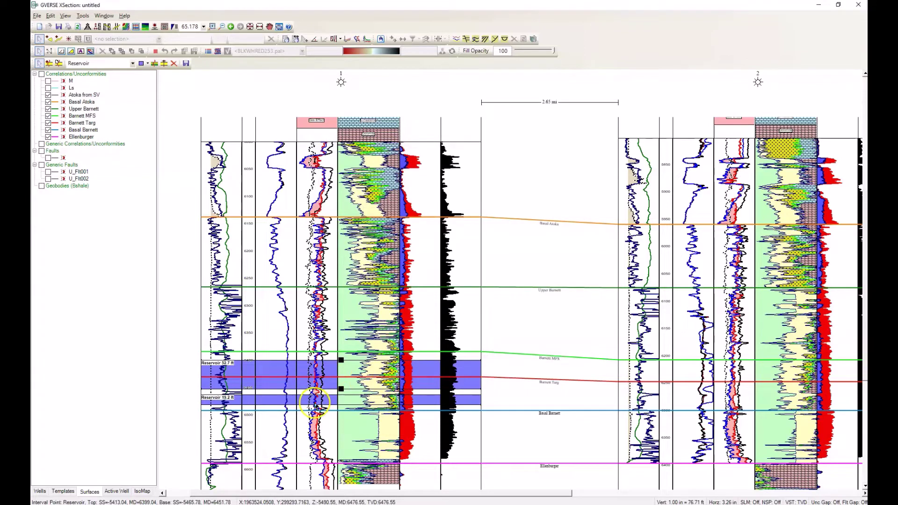
{"action": "right_click", "coordinate": [314, 405]}
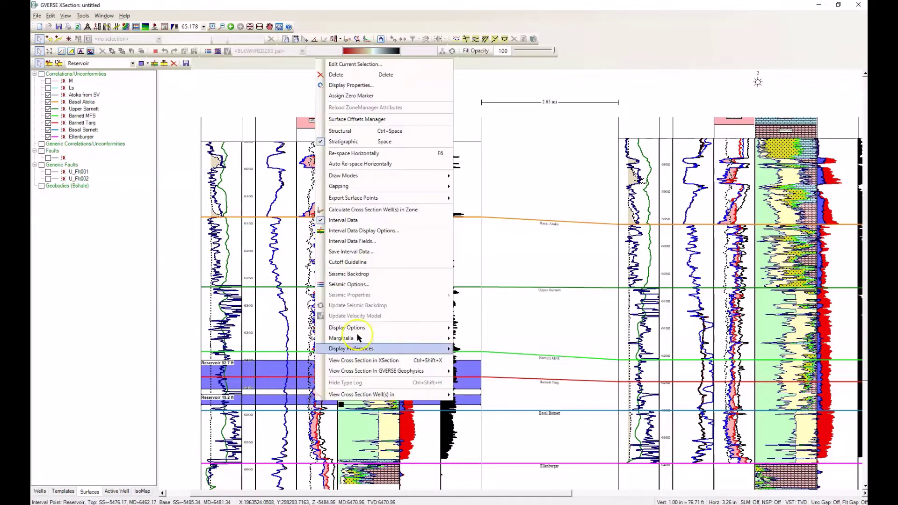
{"action": "left_click", "coordinate": [370, 242]}
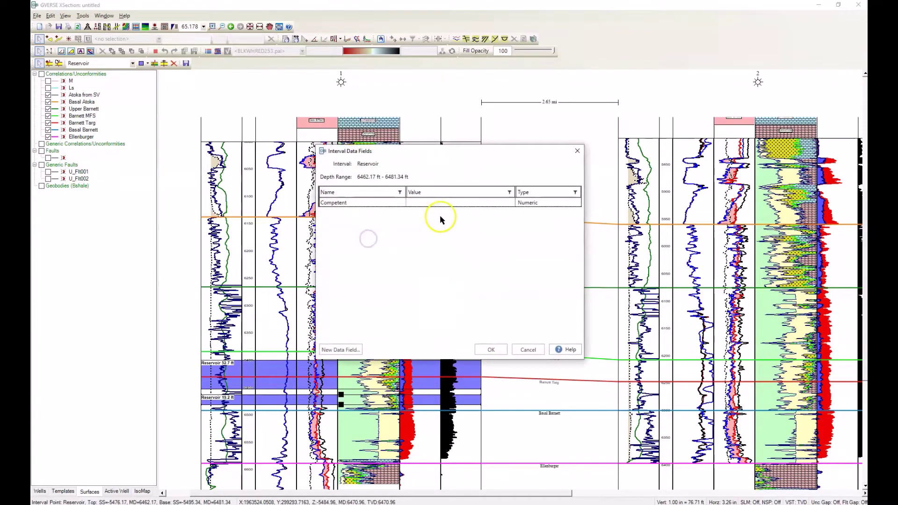
{"action": "left_click", "coordinate": [433, 203]}
{"action": "type", "text": "1"}
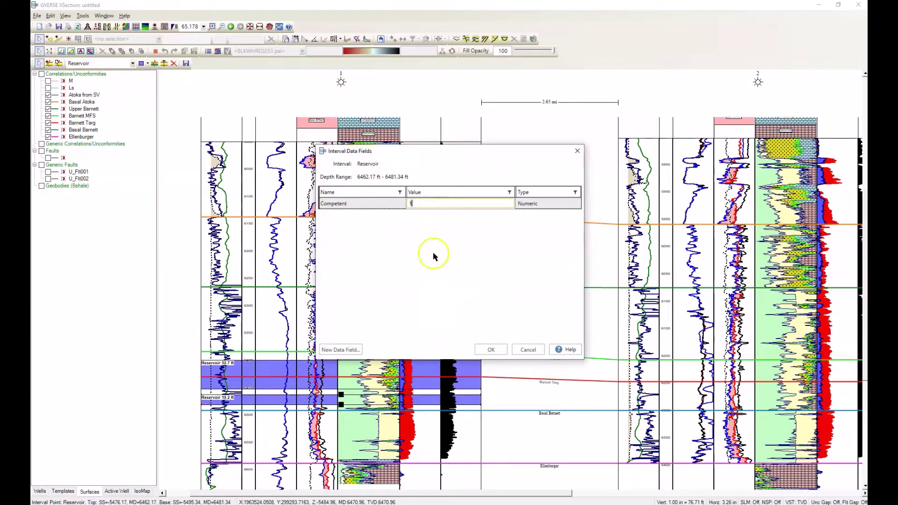
{"action": "left_click", "coordinate": [491, 350]}
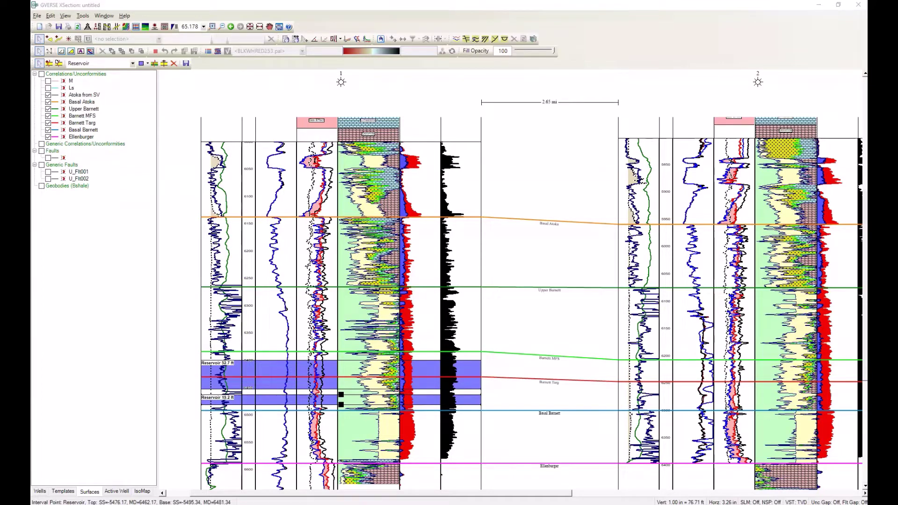
Step: Open well 1 in WellBase Information Manager, check the depths and Competent values of its Reservoir intervals, and close it
{"action": "left_click", "coordinate": [364, 327]}
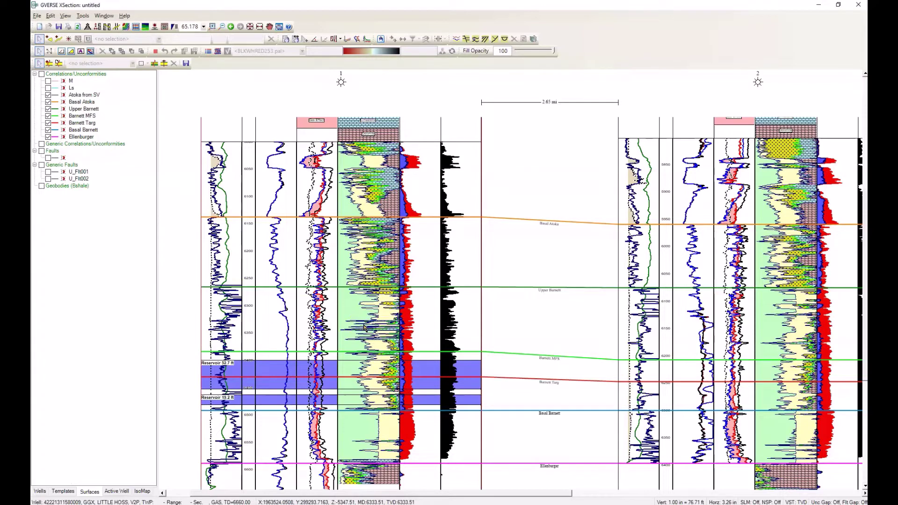
{"action": "double_click", "coordinate": [364, 326]}
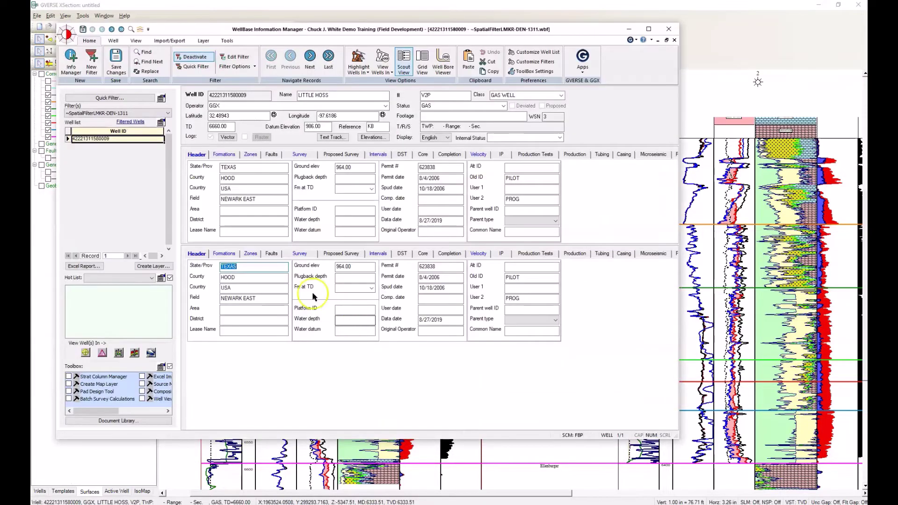
{"action": "left_click", "coordinate": [379, 155]}
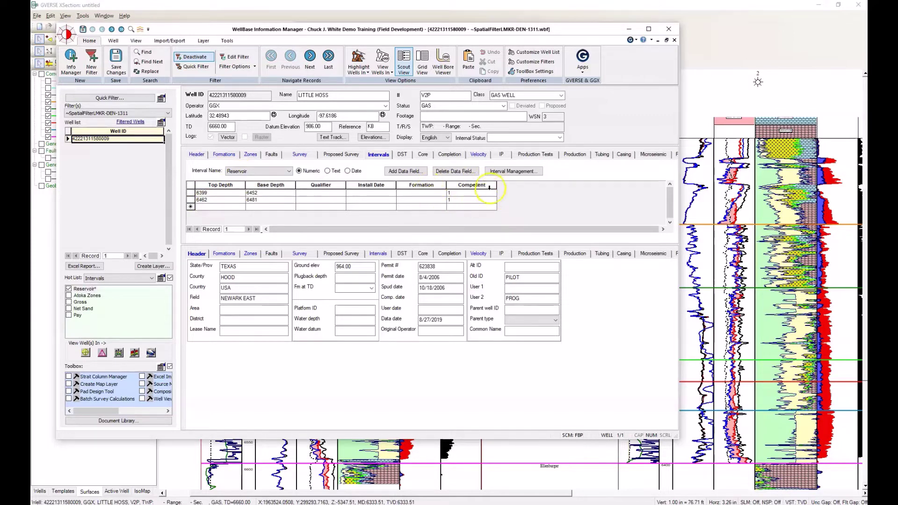
{"action": "left_click", "coordinate": [456, 195]}
{"action": "left_click", "coordinate": [669, 29]}
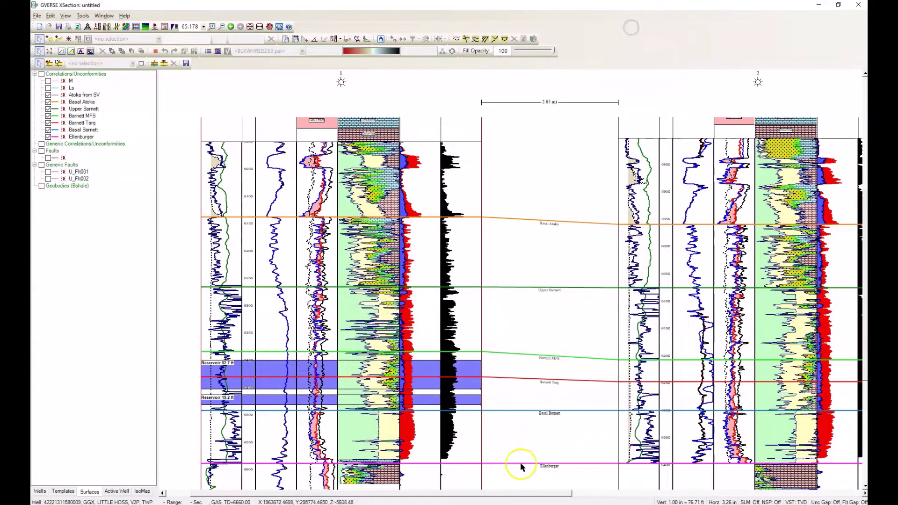
Step: Switch to GVERSE Petrophysics, widen the log window and add a linear track after the VOL_TOC track
{"action": "left_click", "coordinate": [515, 468]}
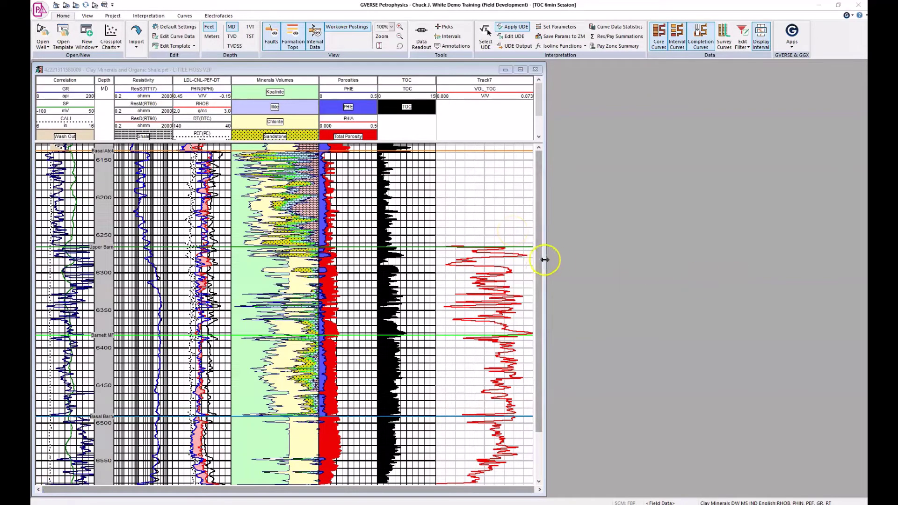
{"action": "left_click_drag", "start_coordinate": [543, 260], "coordinate": [650, 258]}
{"action": "right_click", "coordinate": [578, 249]}
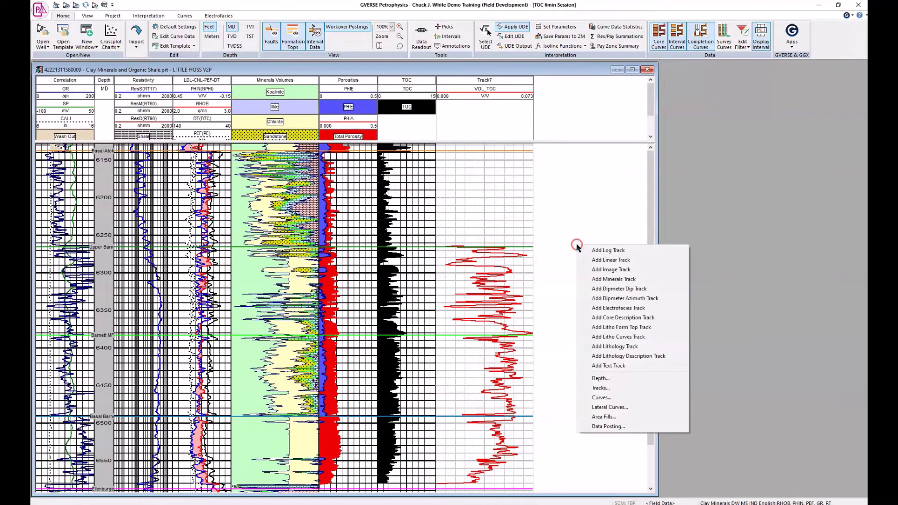
{"action": "left_click", "coordinate": [595, 260]}
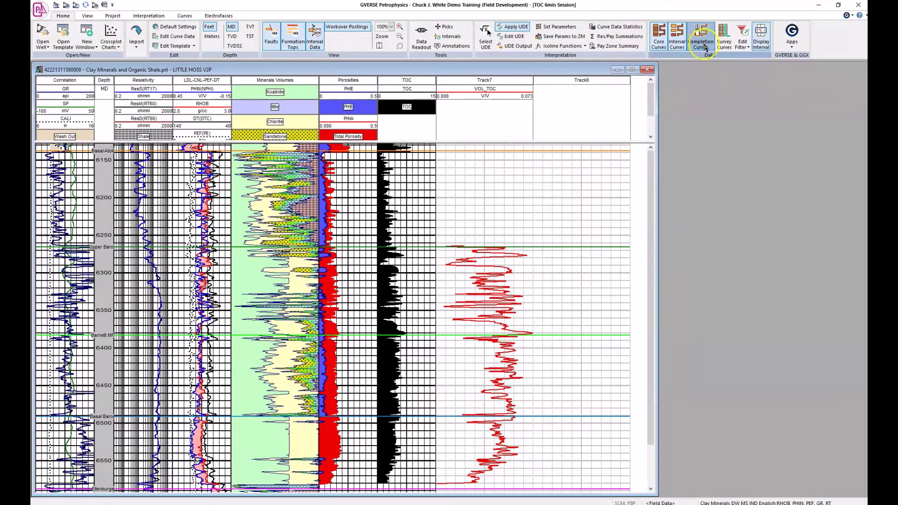
Step: Enable the interval curves and choose the Field Data curve Int_Reservoir_Competent as a new curve for Track8
{"action": "left_click", "coordinate": [677, 38]}
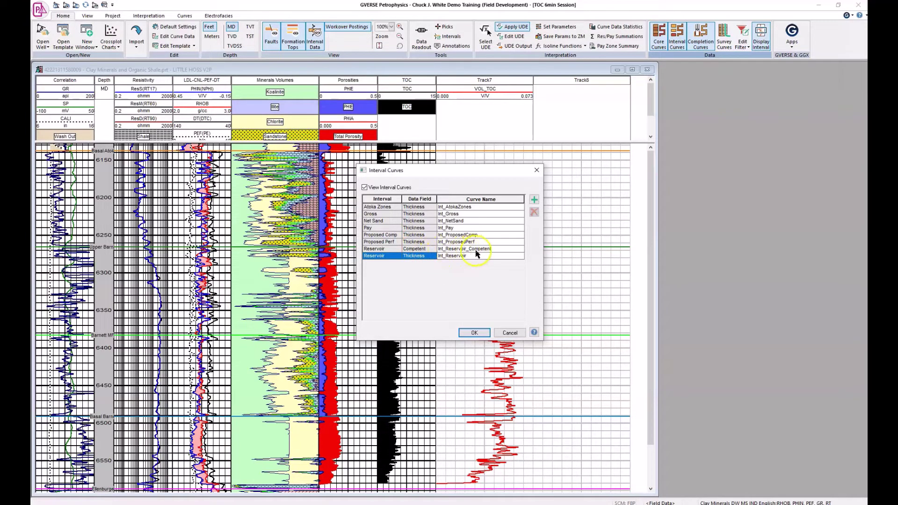
{"action": "left_click", "coordinate": [474, 332]}
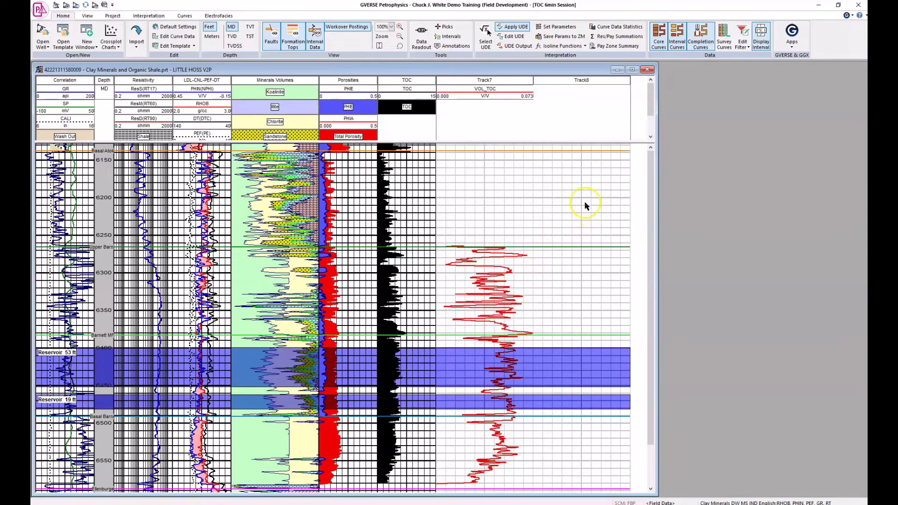
{"action": "right_click", "coordinate": [593, 190]}
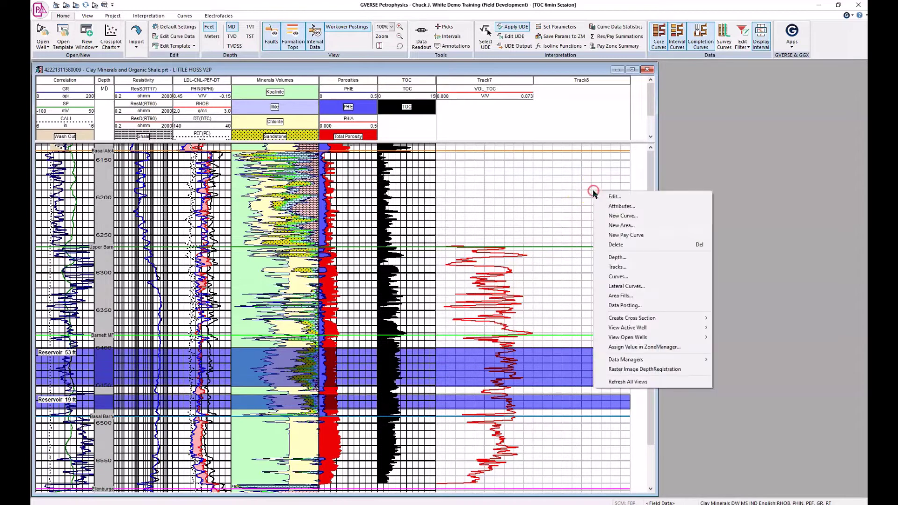
{"action": "left_click", "coordinate": [612, 216]}
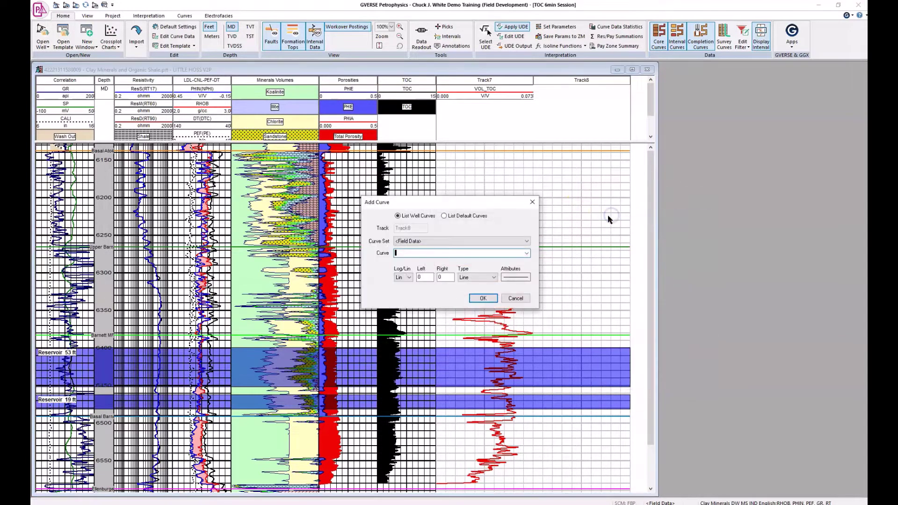
{"action": "left_click", "coordinate": [527, 241]}
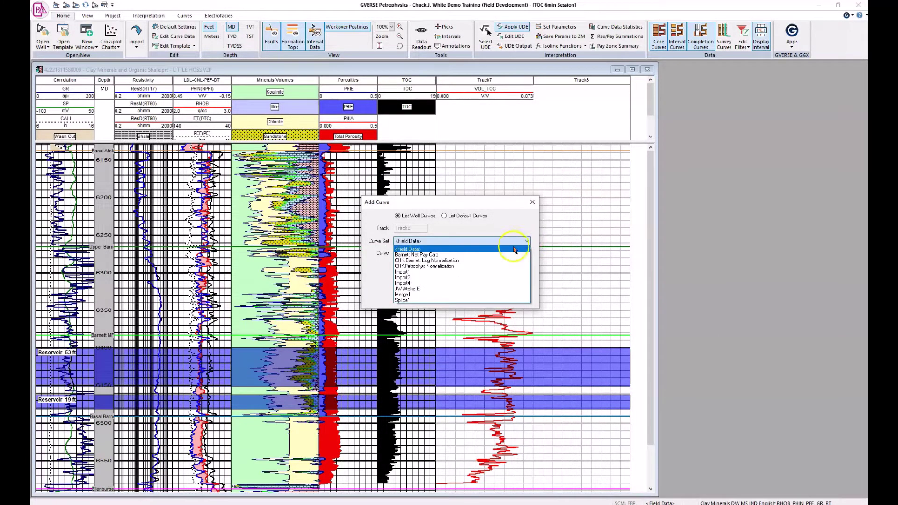
{"action": "left_click", "coordinate": [514, 250]}
{"action": "left_click", "coordinate": [526, 253]}
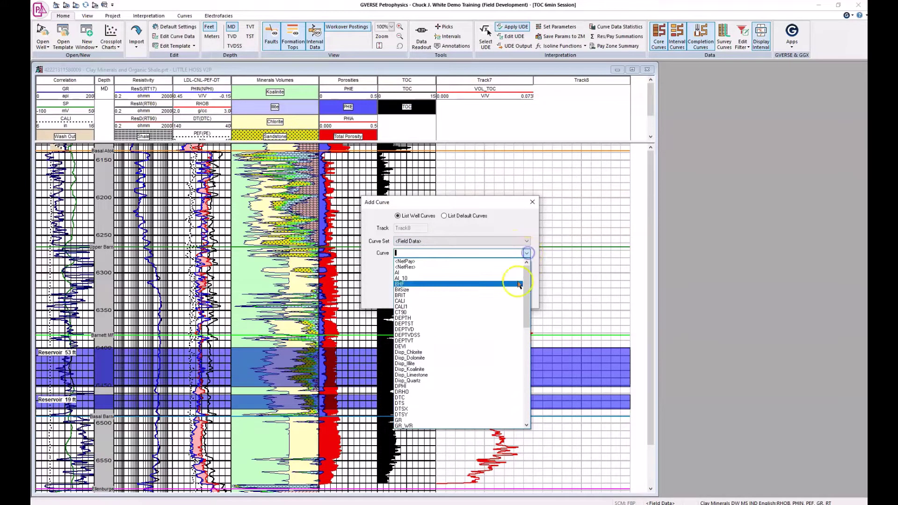
{"action": "scroll", "coordinate": [519, 327], "scroll_direction": "down", "scroll_amount": 7}
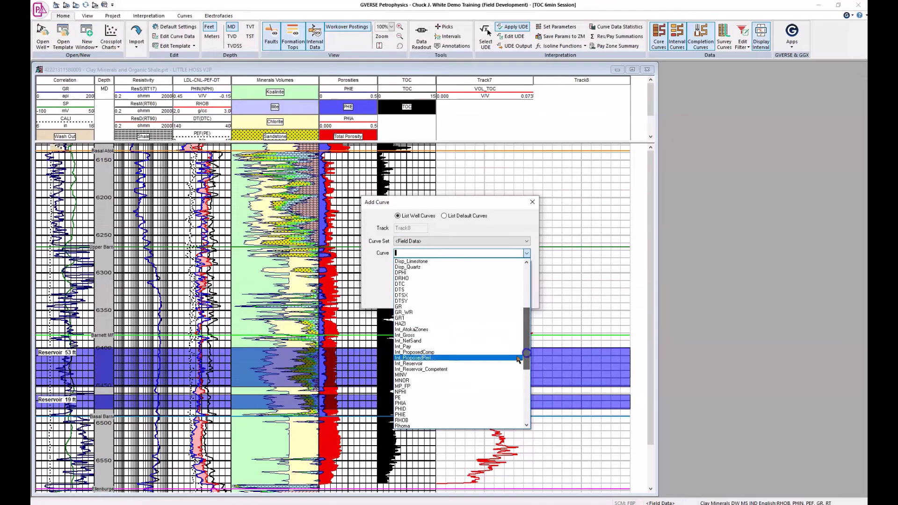
{"action": "left_click", "coordinate": [431, 369]}
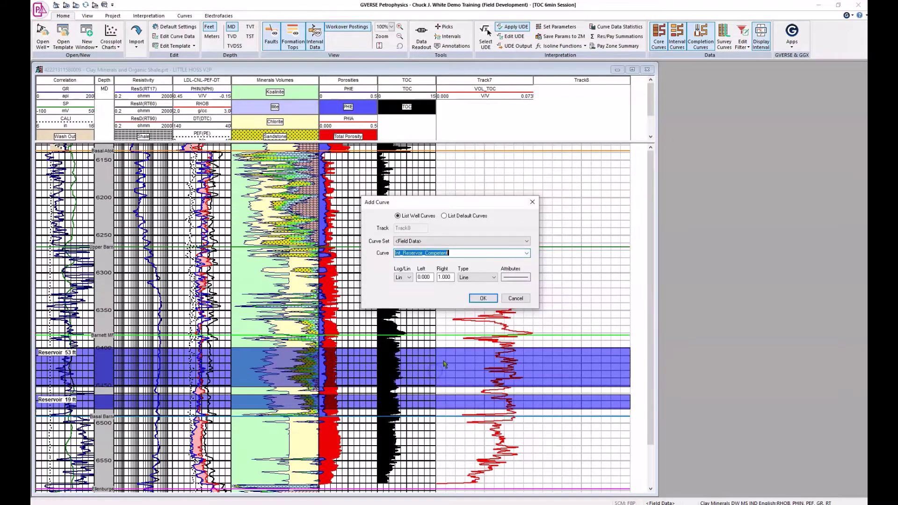
Step: Give the Int_Reservoir_Competent curve a 1½ pt orange line and add it to Track8
{"action": "left_click", "coordinate": [521, 280]}
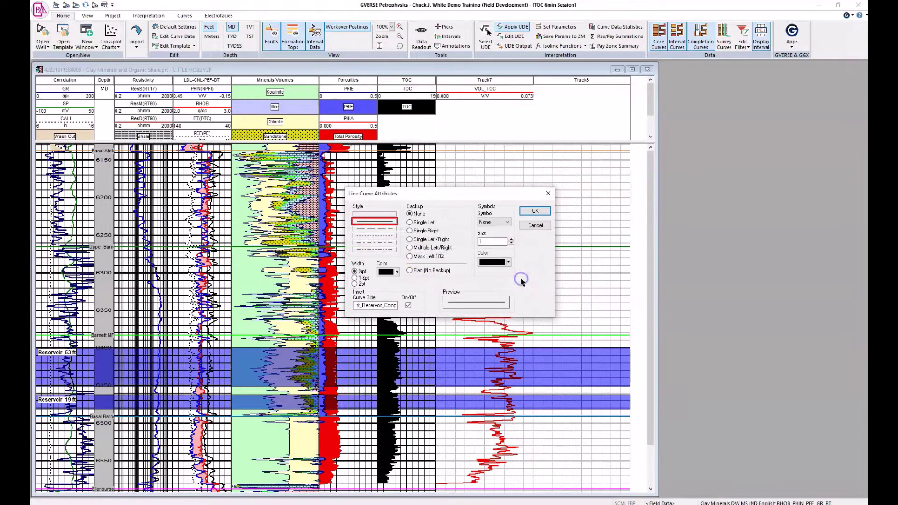
{"action": "left_click", "coordinate": [355, 278]}
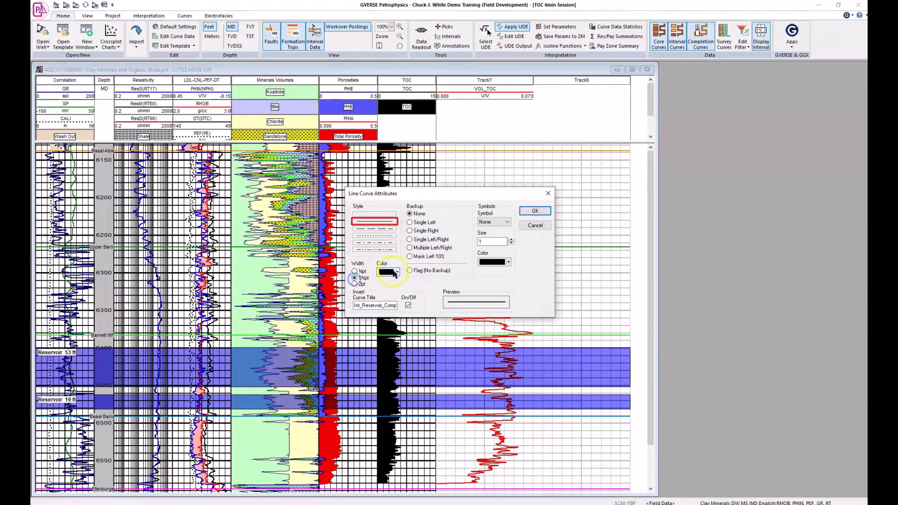
{"action": "left_click", "coordinate": [397, 272]}
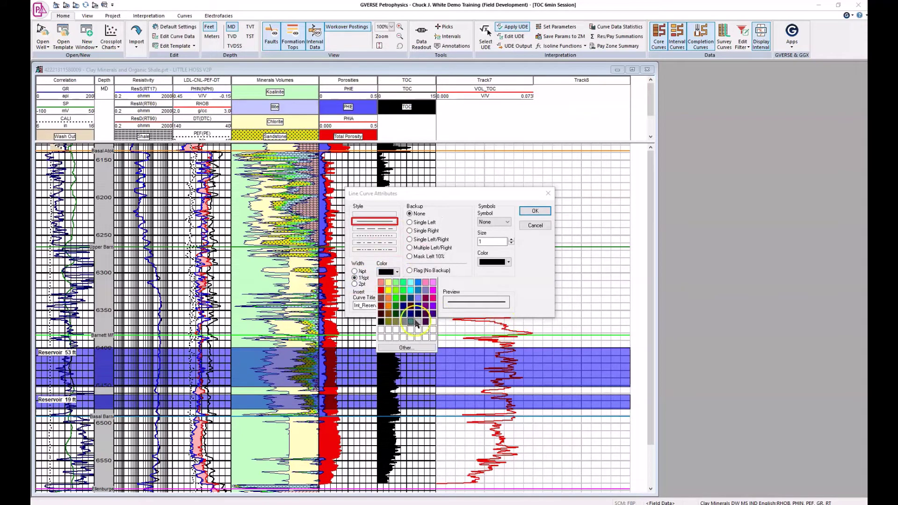
{"action": "left_click", "coordinate": [390, 307]}
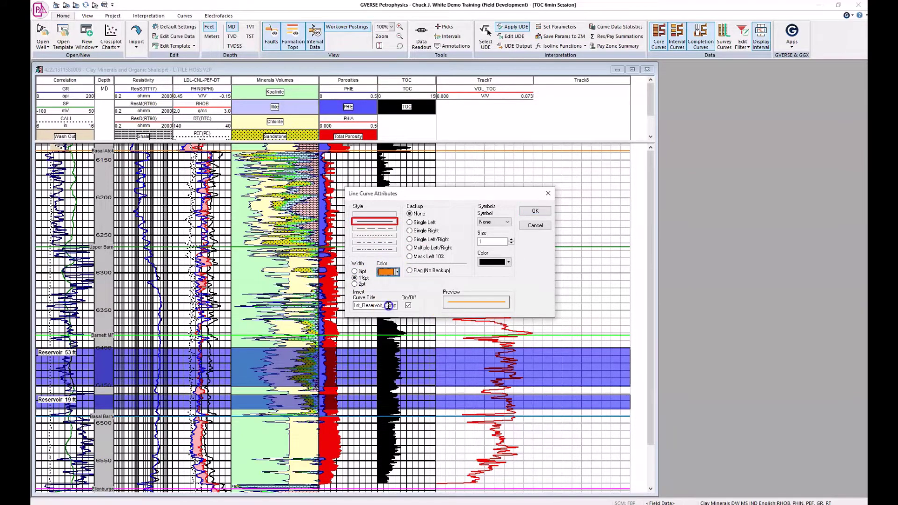
{"action": "left_click", "coordinate": [538, 210]}
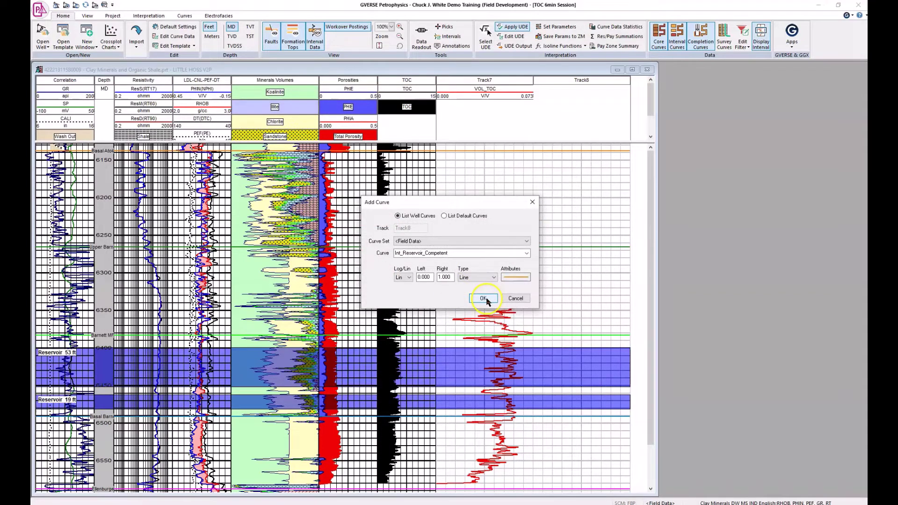
{"action": "left_click", "coordinate": [483, 299]}
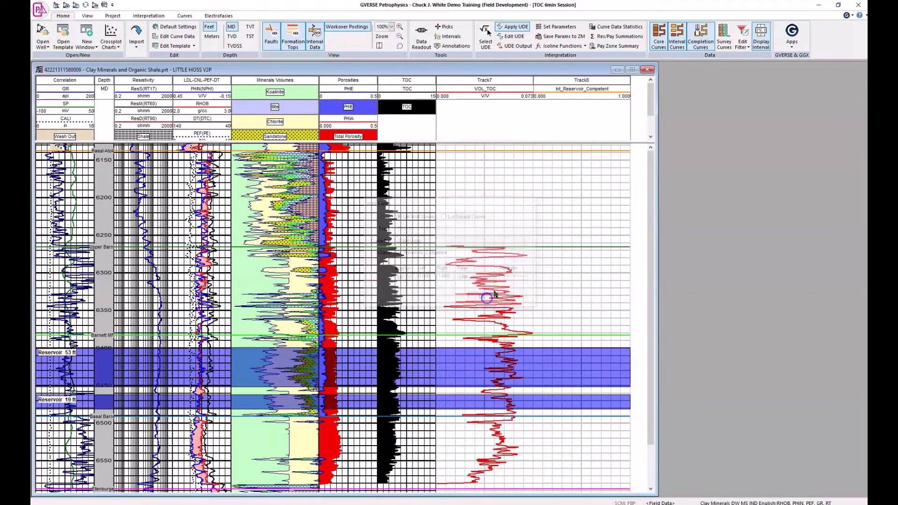
Step: Set the right scale limit of the Int_Reservoir_Competent curve in Track8 to 2
{"action": "left_click", "coordinate": [620, 98]}
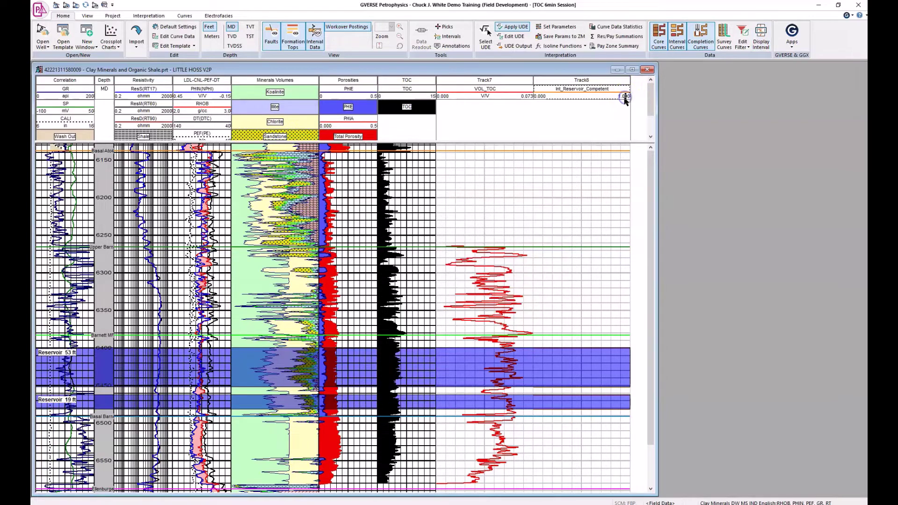
{"action": "left_click", "coordinate": [623, 100]}
{"action": "type", "text": "2"}
{"action": "key", "text": "Return"}
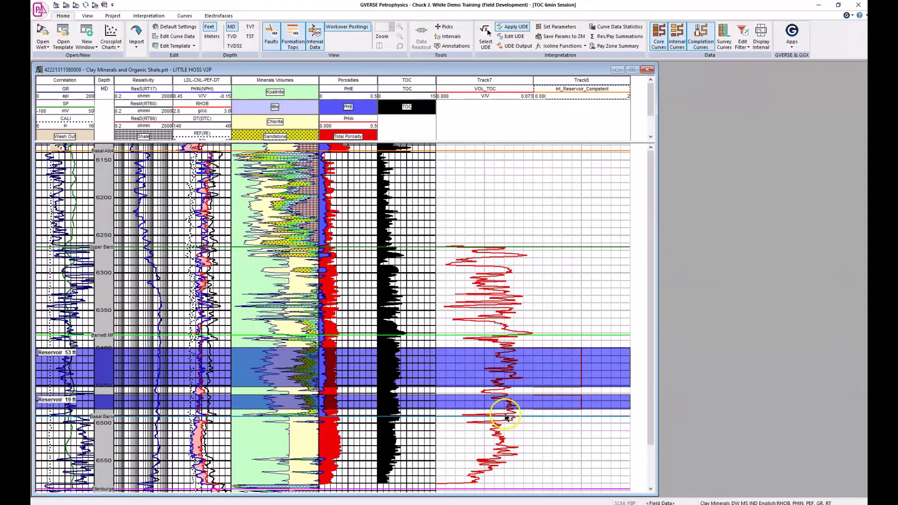
{"action": "left_click", "coordinate": [624, 277]}
{"action": "left_click", "coordinate": [151, 480]}
{"action": "left_click", "coordinate": [690, 419]}
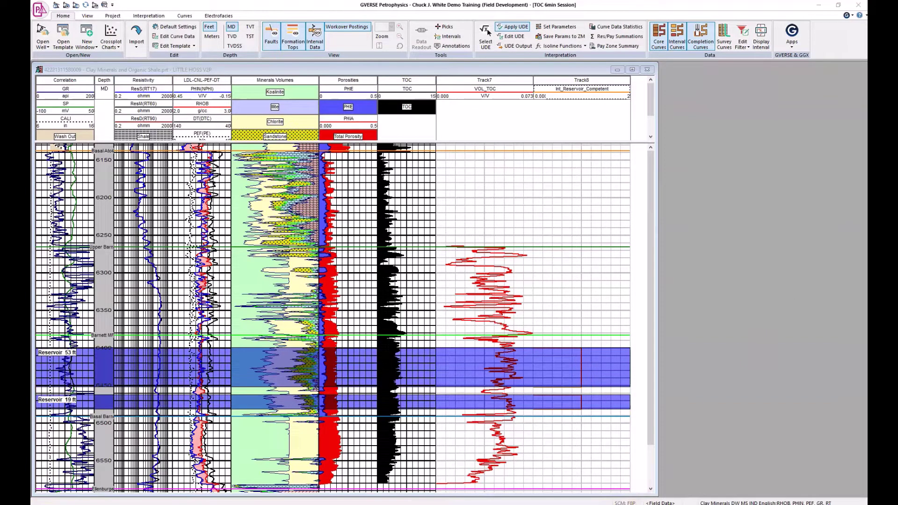
Step: Switch to GVERSE XSection, set the horizontal layout to Proportionally Spaced (Well to Well), and reduce the vertical scale's feet per inch
{"action": "mouse_move", "coordinate": [599, 500]}
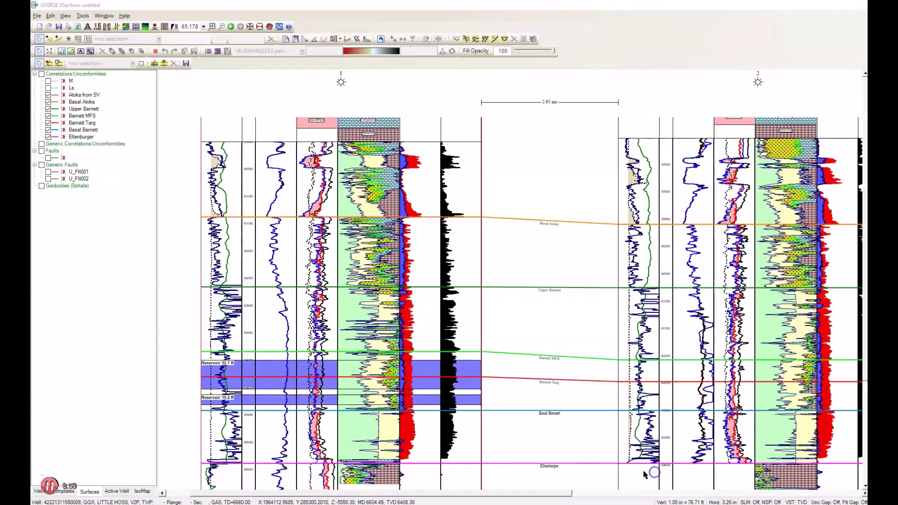
{"action": "left_click", "coordinate": [654, 472]}
{"action": "left_click", "coordinate": [279, 27]}
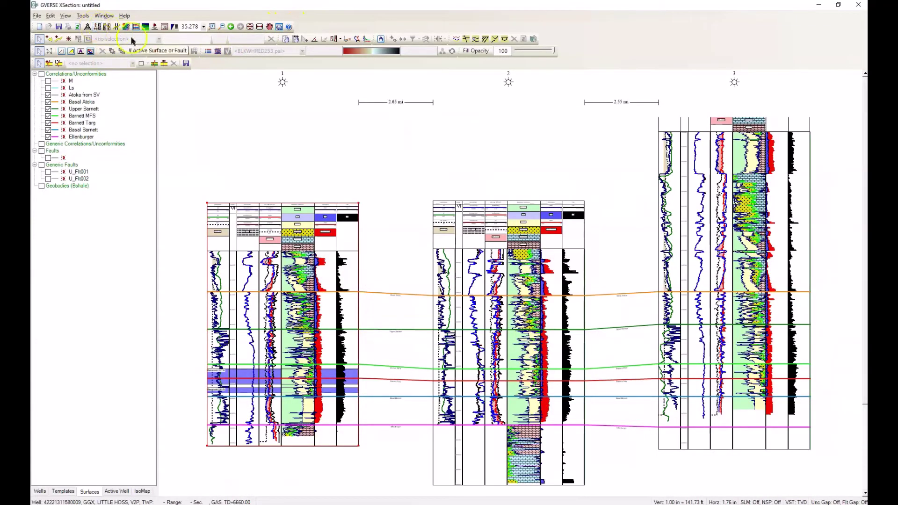
{"action": "left_click", "coordinate": [97, 27]}
{"action": "left_click", "coordinate": [97, 26]}
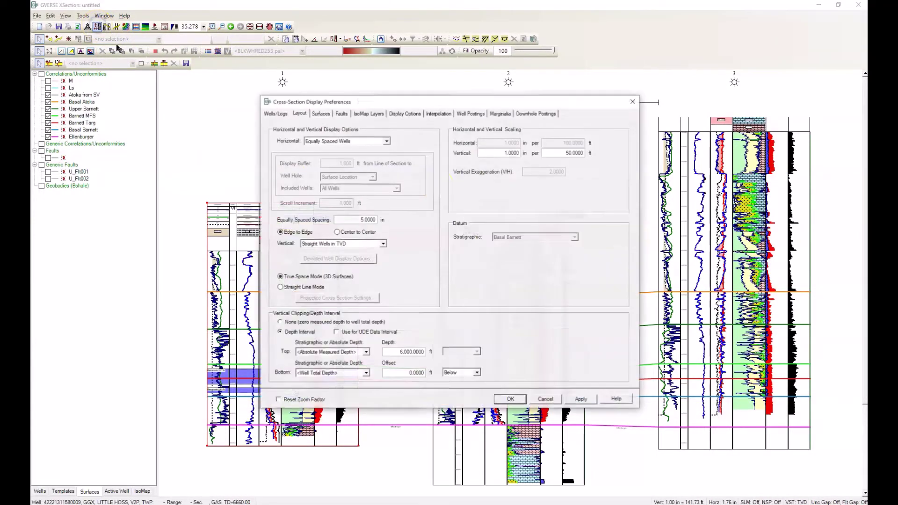
{"action": "left_click", "coordinate": [387, 141]}
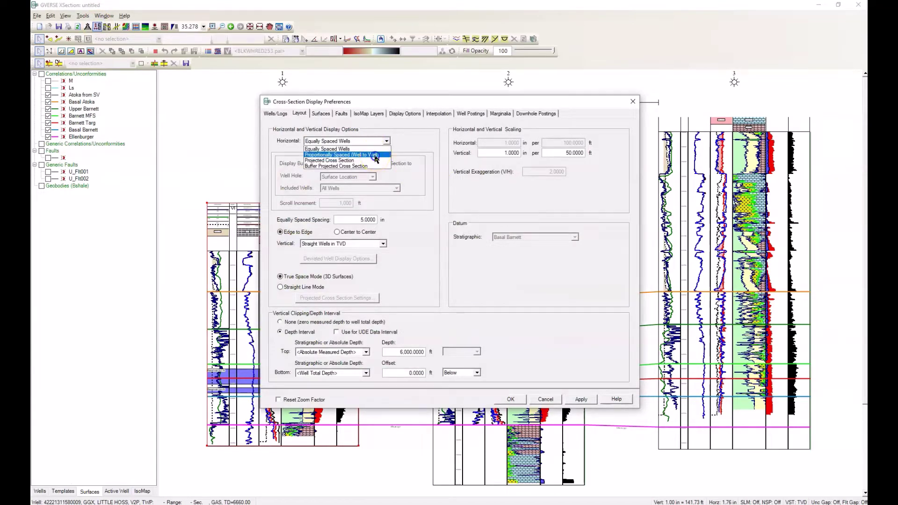
{"action": "left_click", "coordinate": [377, 154]}
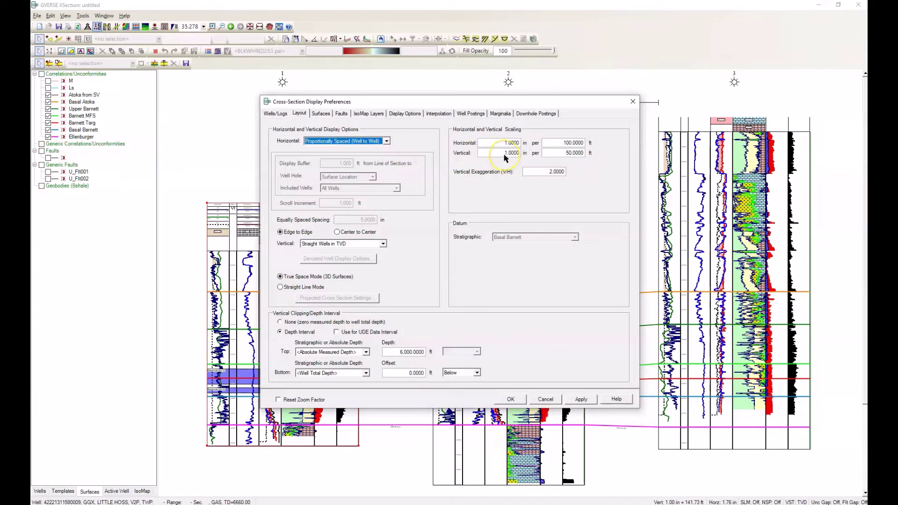
{"action": "left_click", "coordinate": [561, 153]}
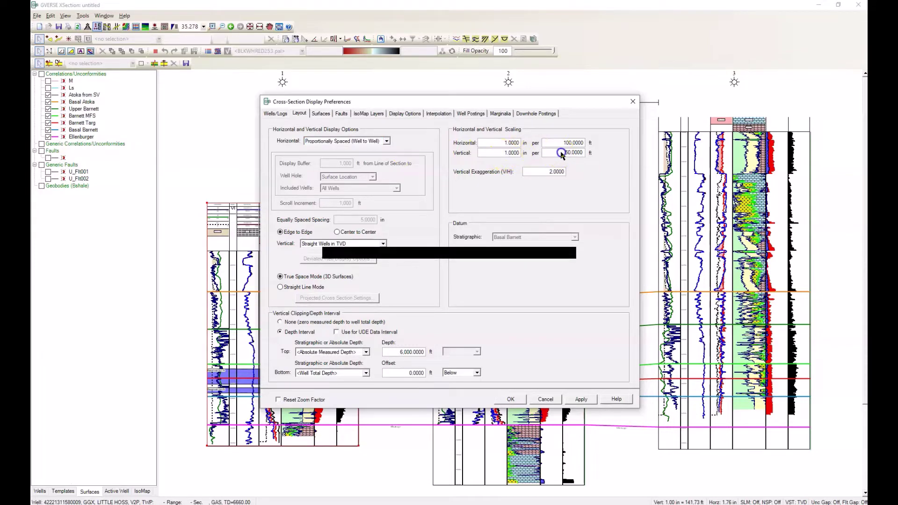
{"action": "left_click", "coordinate": [561, 153]}
{"action": "left_click", "coordinate": [622, 154]}
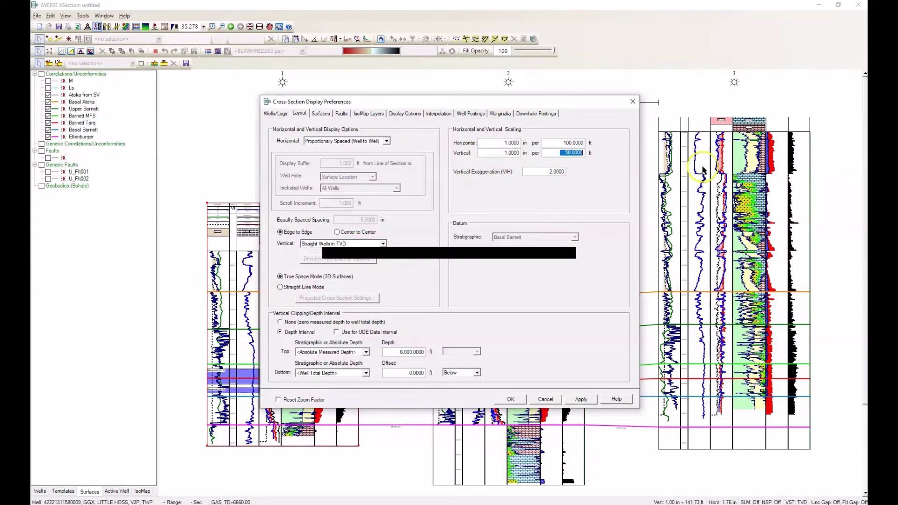
{"action": "key", "text": "Return"}
{"action": "left_click", "coordinate": [394, 242]}
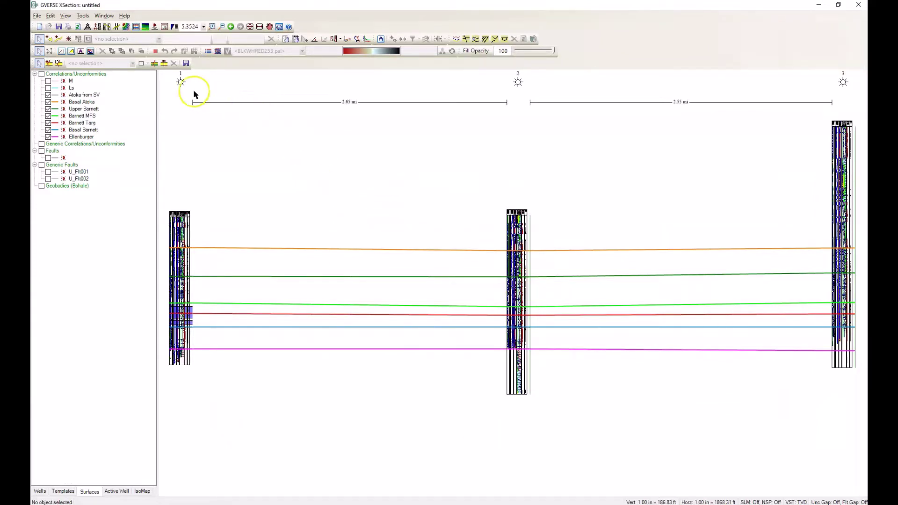
Step: Review and accept the seismic options for the Bshale interpretation with the default dg_fk_mig_fxy version, and display the seismic between the wells
{"action": "left_click", "coordinate": [207, 51]}
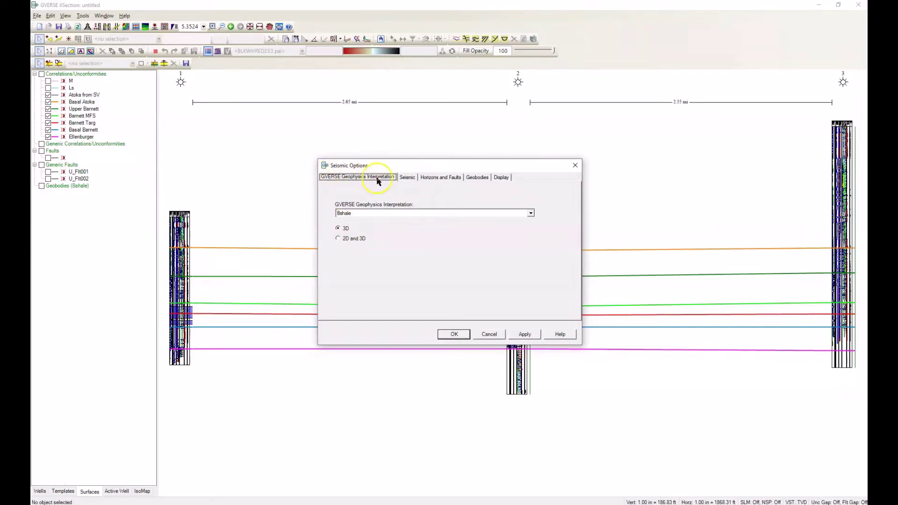
{"action": "left_click", "coordinate": [405, 177]}
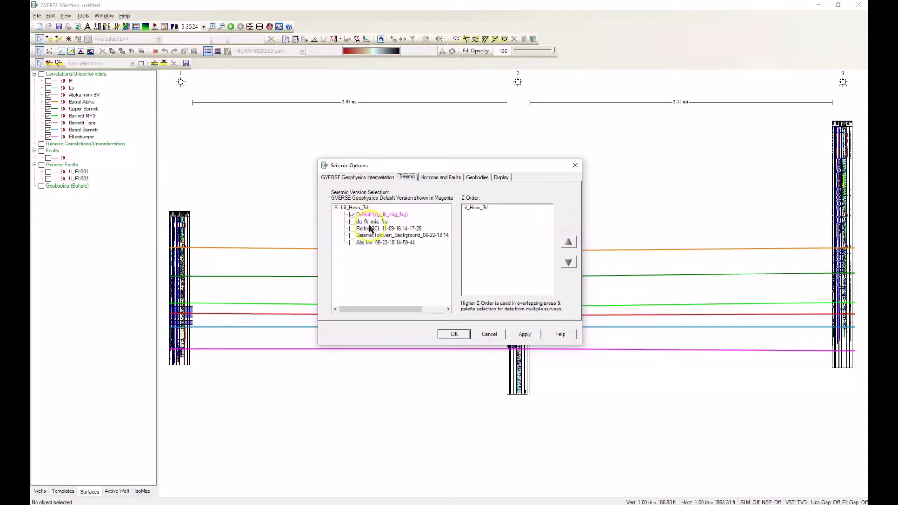
{"action": "left_click", "coordinate": [440, 177]}
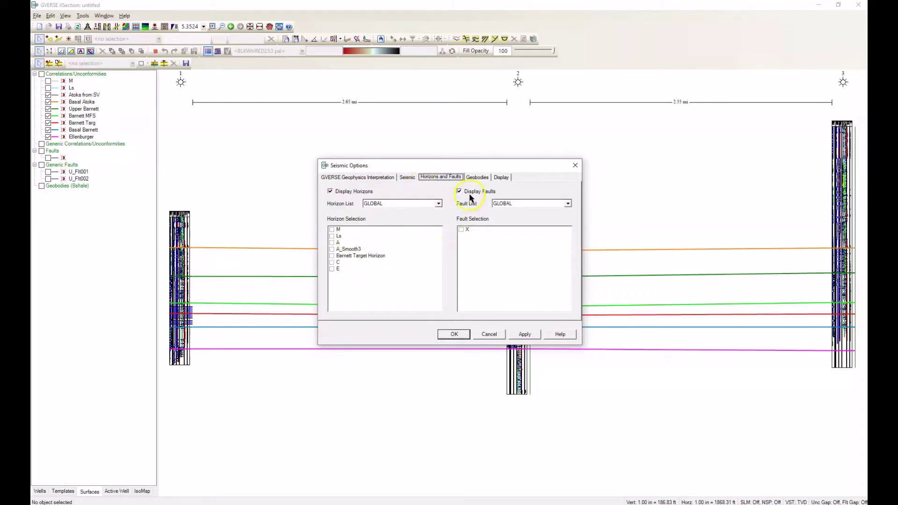
{"action": "left_click", "coordinate": [478, 178]}
{"action": "left_click", "coordinate": [501, 178]}
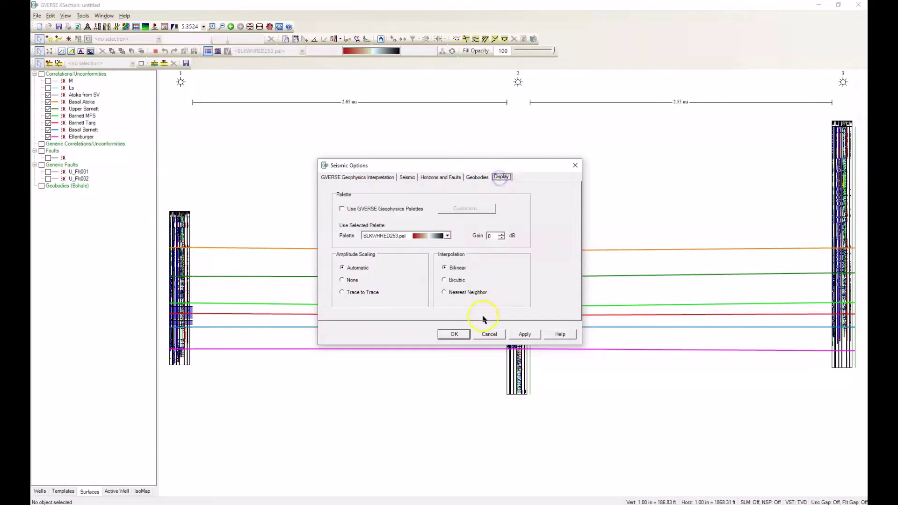
{"action": "left_click", "coordinate": [461, 335]}
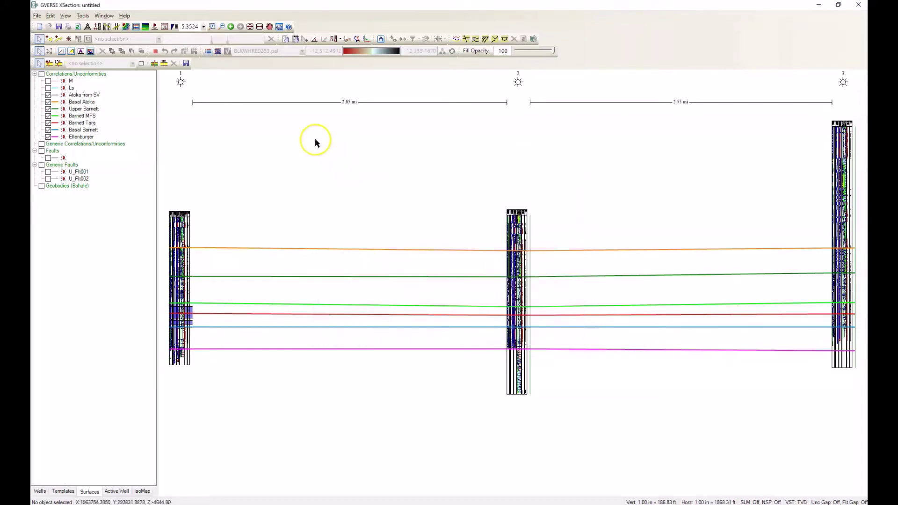
{"action": "left_click", "coordinate": [218, 51]}
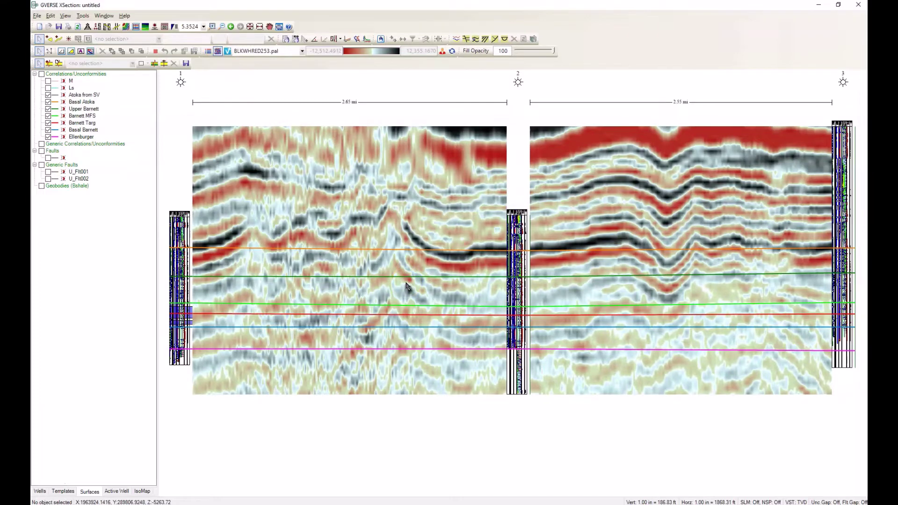
{"action": "left_click", "coordinate": [355, 325]}
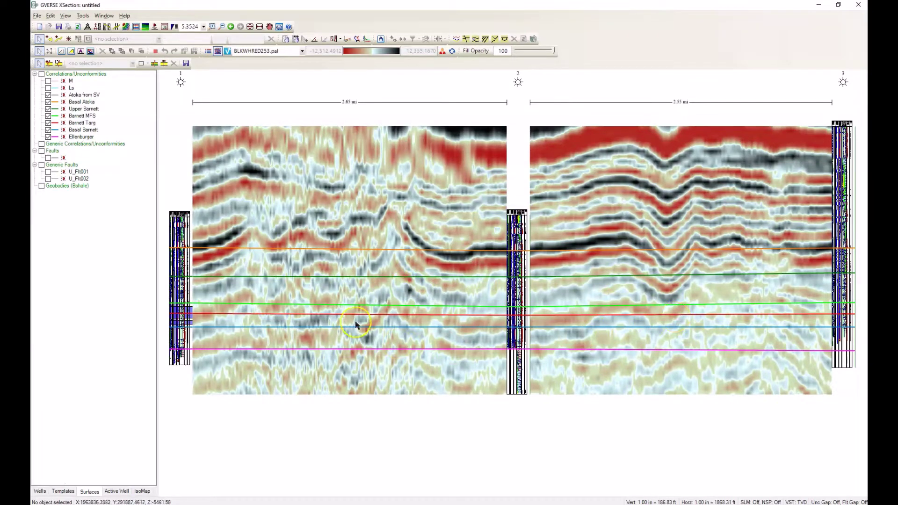
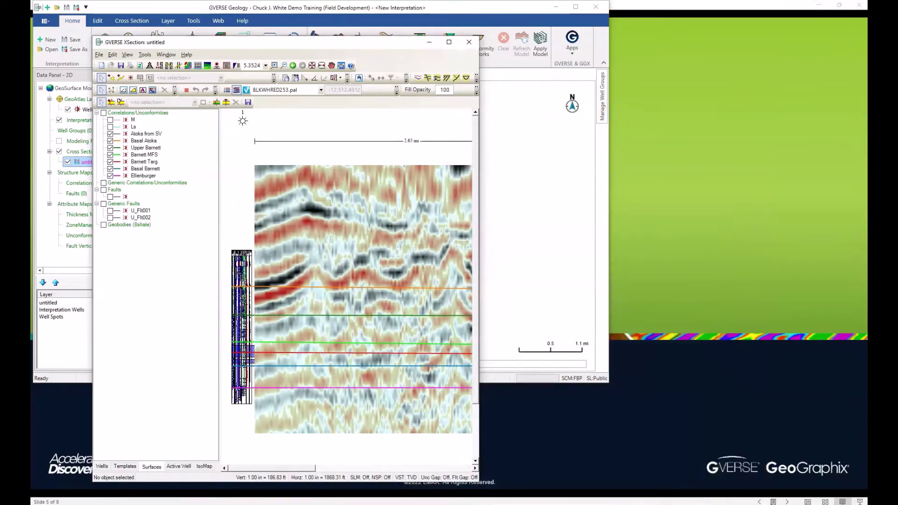
Step: Minimize the presentation and bring the GVERSE Geology map window with the cross-section line to the front
{"action": "left_click", "coordinate": [820, 4]}
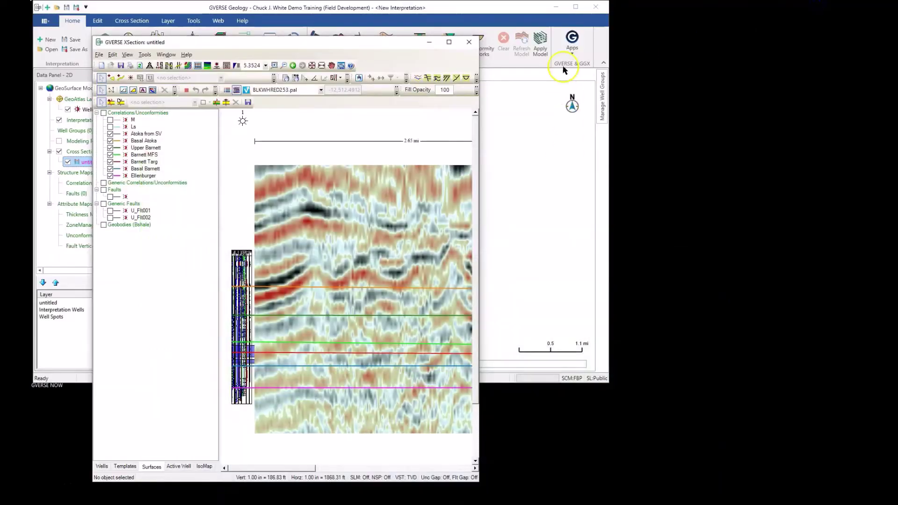
{"action": "mouse_move", "coordinate": [524, 10]}
{"action": "left_mouse_down"}
{"action": "mouse_move", "coordinate": [681, 14]}
{"action": "mouse_move", "coordinate": [465, 20]}
{"action": "mouse_move", "coordinate": [487, 5]}
{"action": "mouse_move", "coordinate": [521, 10]}
{"action": "left_mouse_up"}
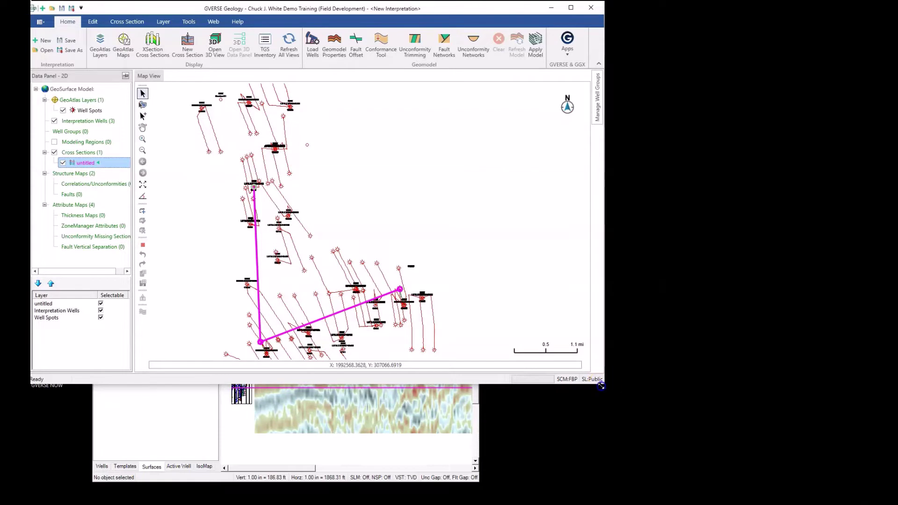
Step: Arrange the GVERSE Geology map and GVERSE XSection windows side by side, and fit the three-well cross-section to its window
{"action": "left_click_drag", "start_coordinate": [601, 386], "coordinate": [458, 502]}
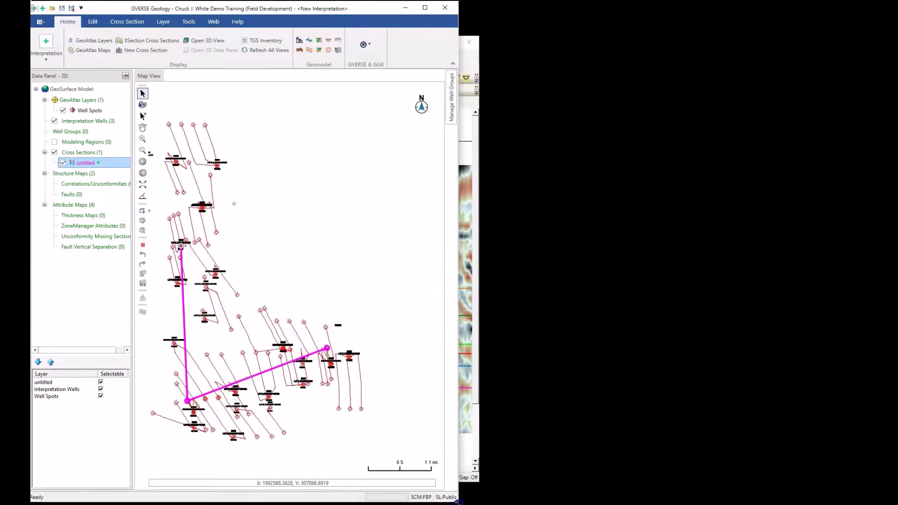
{"action": "left_click", "coordinate": [469, 55]}
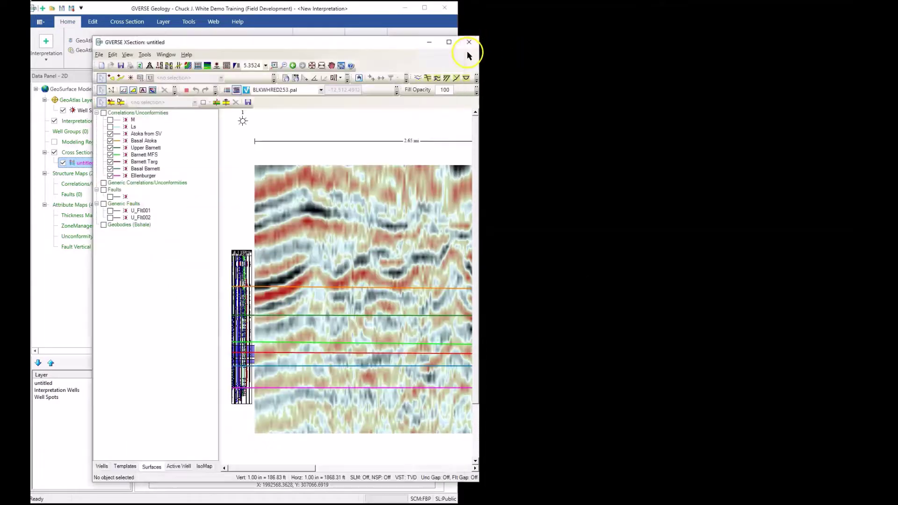
{"action": "left_click_drag", "start_coordinate": [407, 45], "coordinate": [794, 11]}
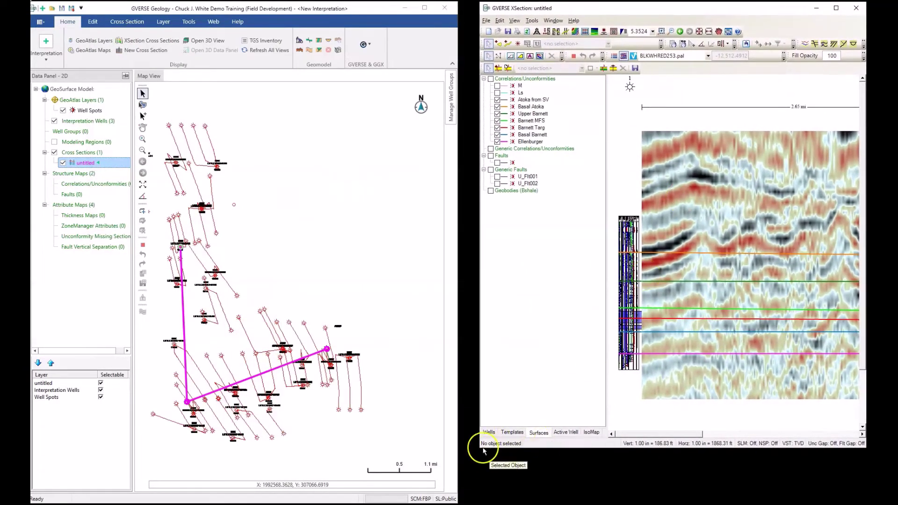
{"action": "left_click_drag", "start_coordinate": [481, 448], "coordinate": [464, 487]}
{"action": "left_click", "coordinate": [676, 31]}
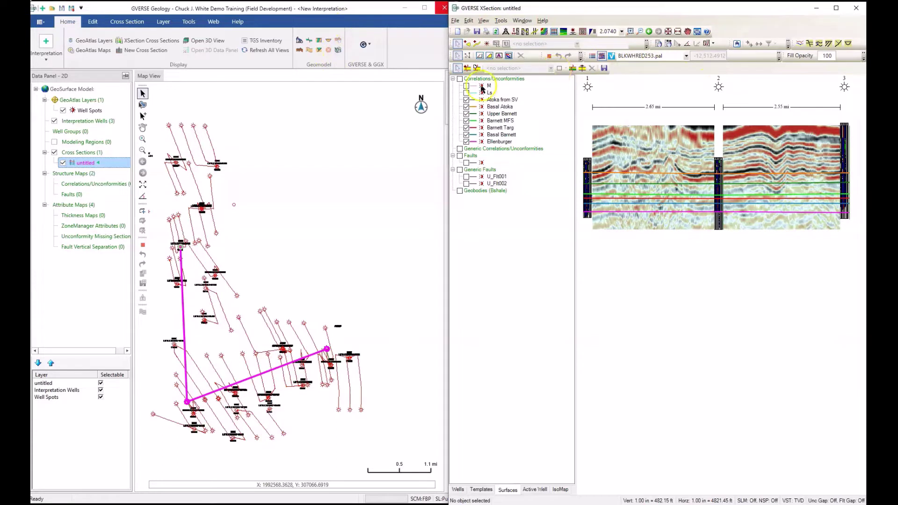
Step: In GVERSE Geology, apply the geomodel with confirmation and move the GeoSurface Model Properties dialog so its surface list is accessible
{"action": "left_click", "coordinate": [364, 10]}
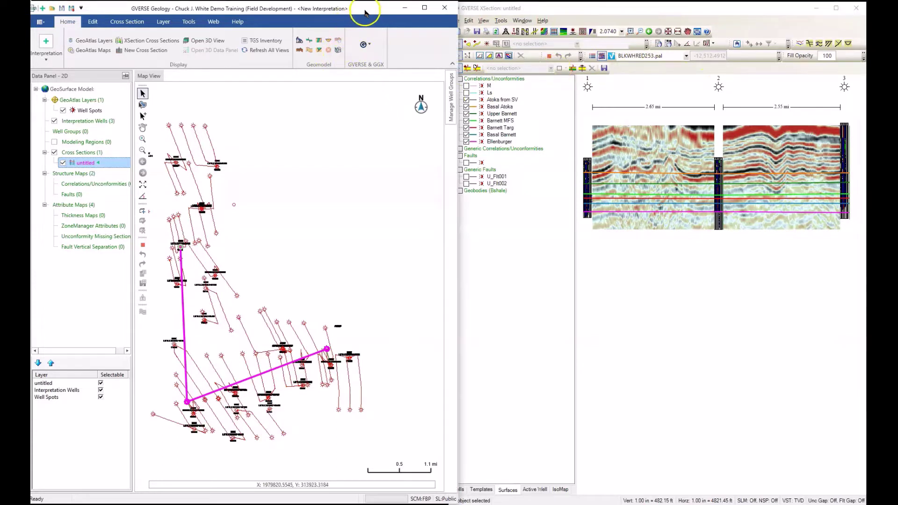
{"action": "left_click", "coordinate": [337, 50]}
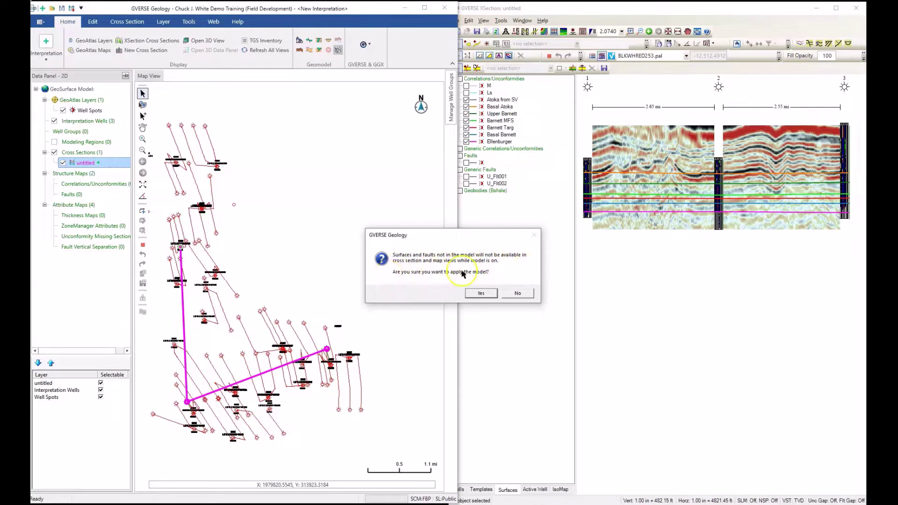
{"action": "left_click", "coordinate": [481, 293]}
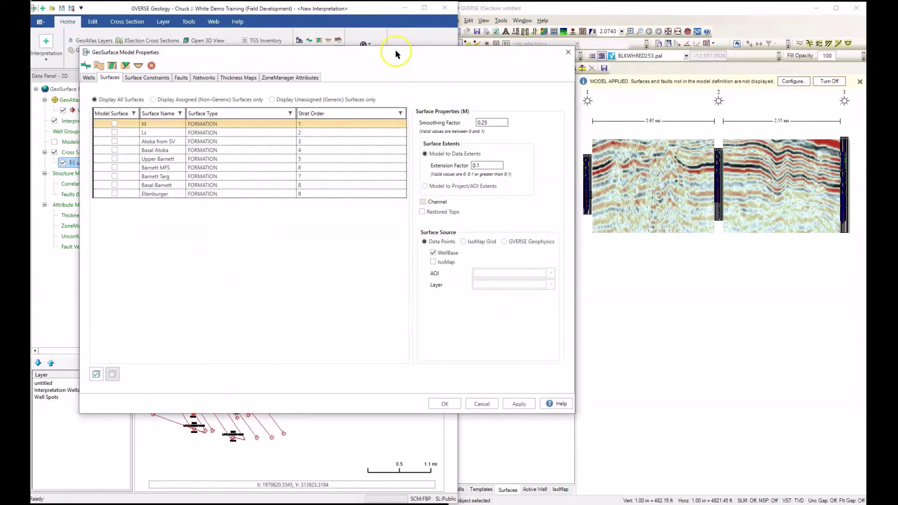
{"action": "left_click_drag", "start_coordinate": [396, 54], "coordinate": [445, 80]}
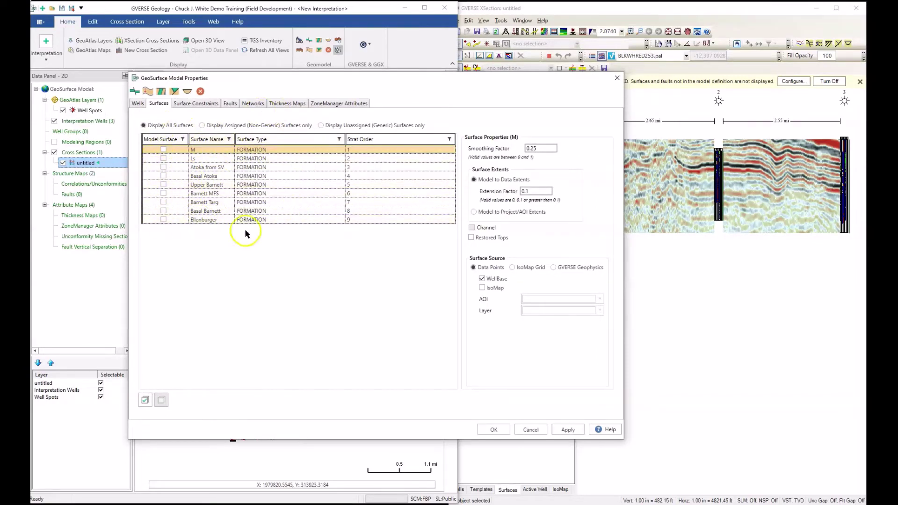
Step: Include the seven surfaces Atoka from SV, Basal Atoka, Upper Barnett, Barnett MFS, Barnett Targ, Basal Barnett and Ellenburger in the model
{"action": "left_click", "coordinate": [163, 220]}
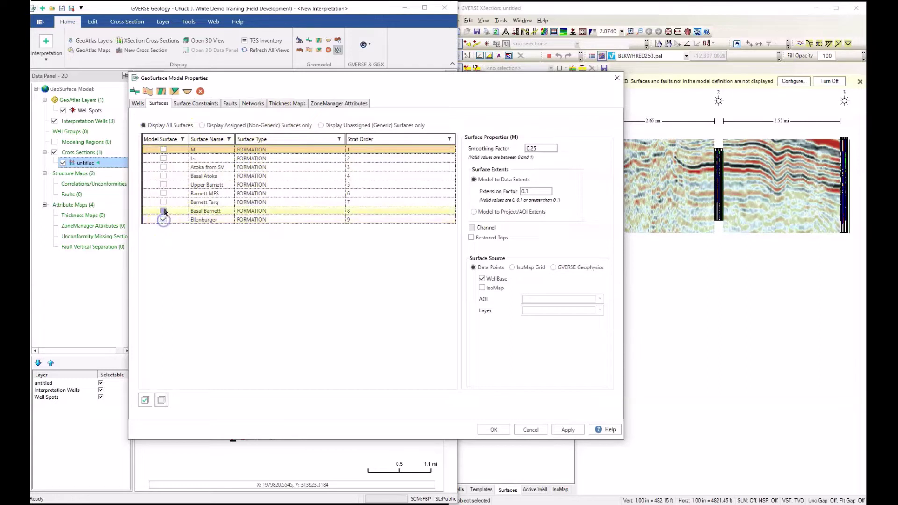
{"action": "left_click", "coordinate": [163, 202]}
{"action": "left_click", "coordinate": [164, 193]}
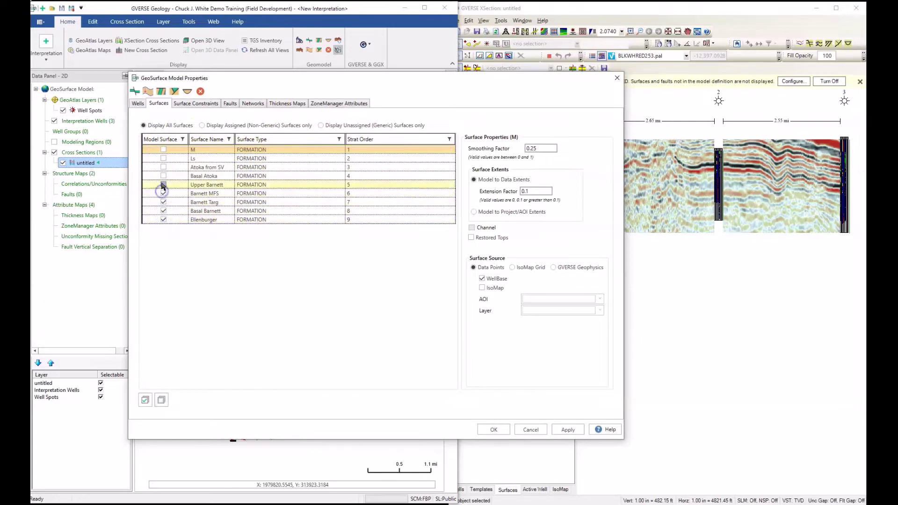
{"action": "left_click", "coordinate": [163, 185]}
{"action": "left_click", "coordinate": [163, 167]}
Step: Source the Atoka from SV surface from GVERSE Geophysics, using interpretation Bshale, horizon A_Smooth3 and 3D seismic survey Lil_Hoss_3d
{"action": "left_click", "coordinate": [225, 175]}
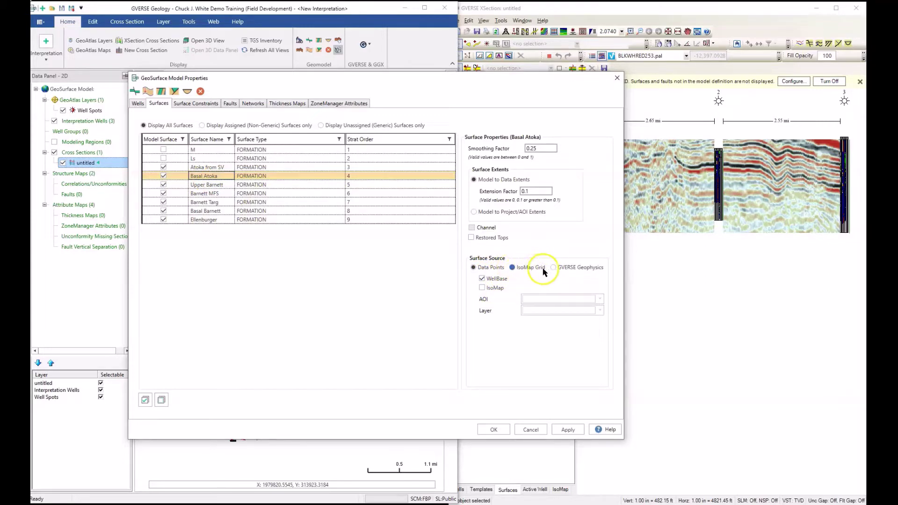
{"action": "left_click", "coordinate": [197, 168]}
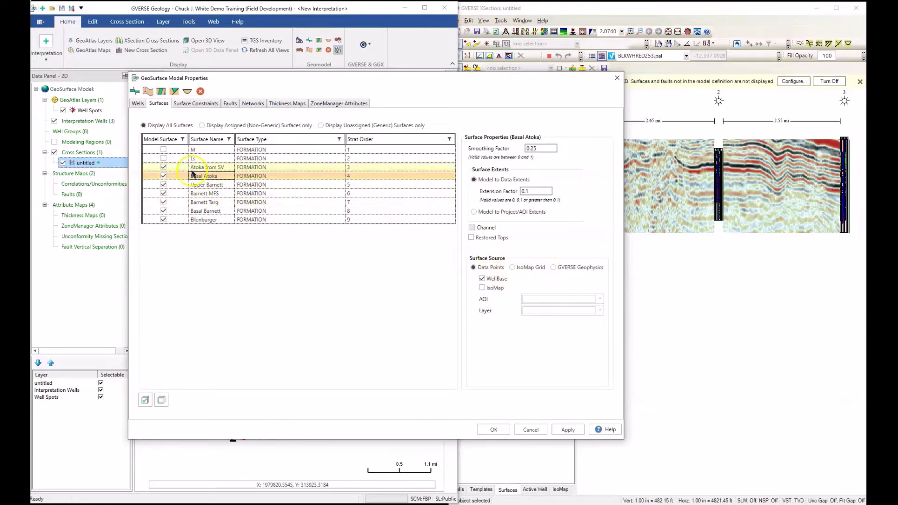
{"action": "left_click", "coordinate": [553, 268]}
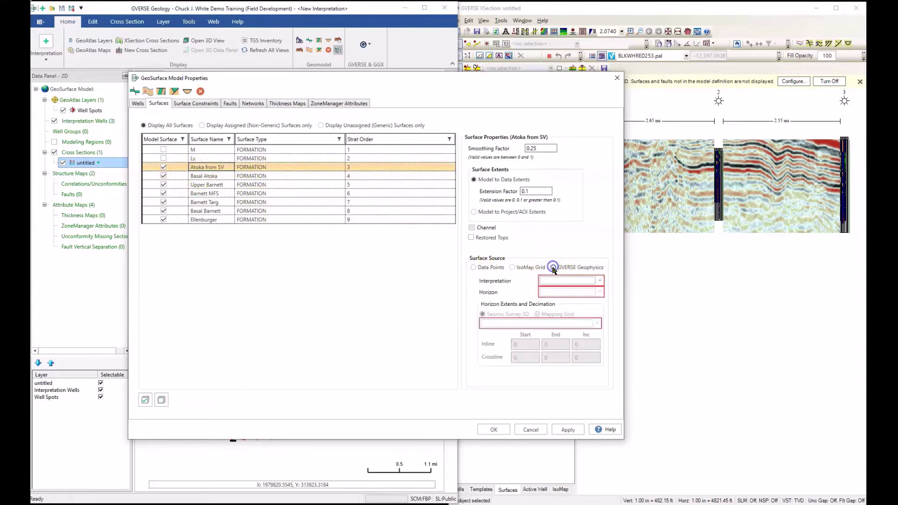
{"action": "left_click", "coordinate": [599, 280]}
{"action": "left_click", "coordinate": [572, 293]}
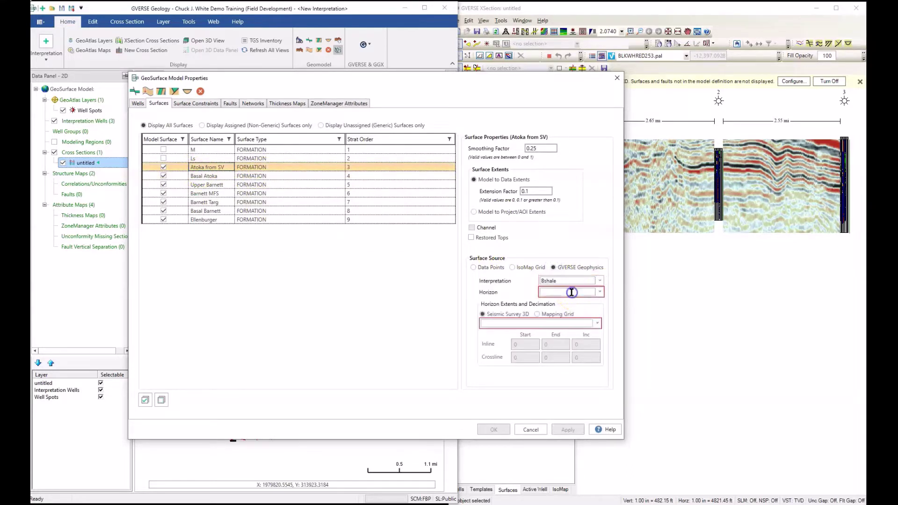
{"action": "left_click", "coordinate": [600, 292]}
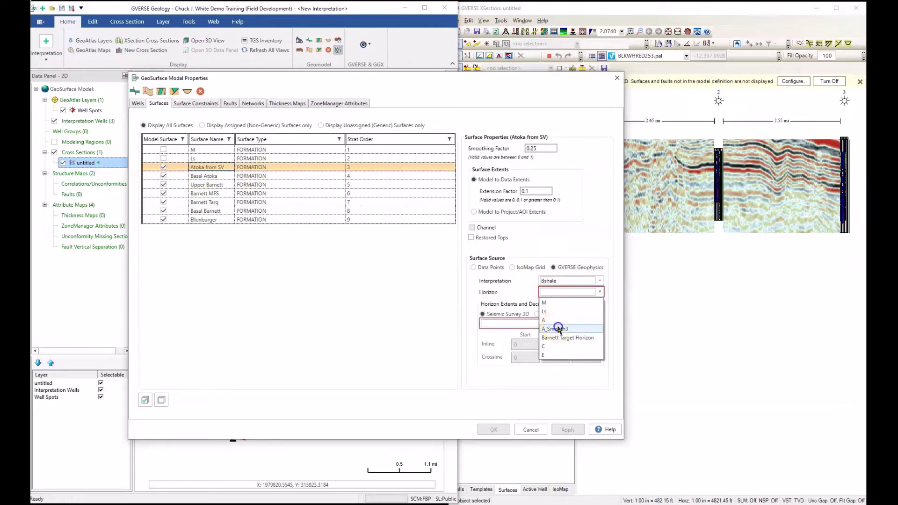
{"action": "left_click", "coordinate": [559, 329]}
{"action": "left_click", "coordinate": [598, 323]}
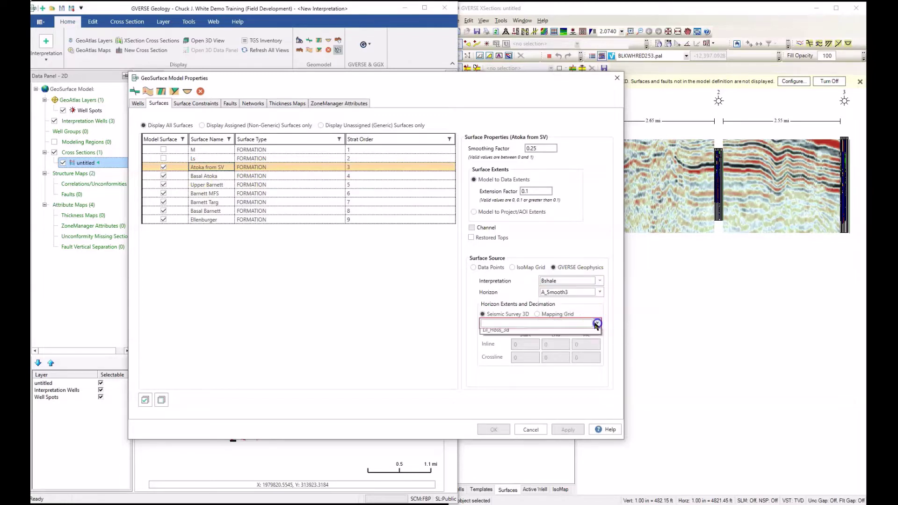
{"action": "left_click", "coordinate": [496, 335]}
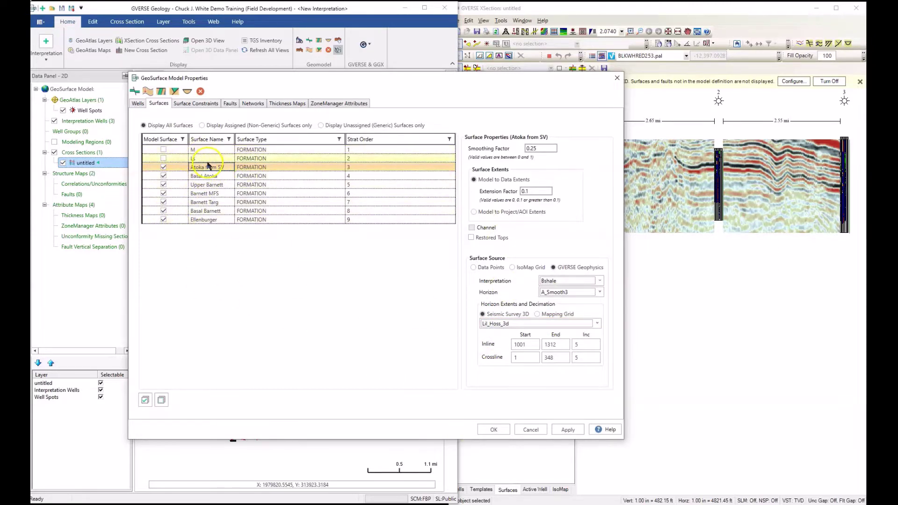
Step: In the surface constraints, constrain Basal Atoka and Upper Barnett to the Atoka from SV surface
{"action": "left_click", "coordinate": [194, 105]}
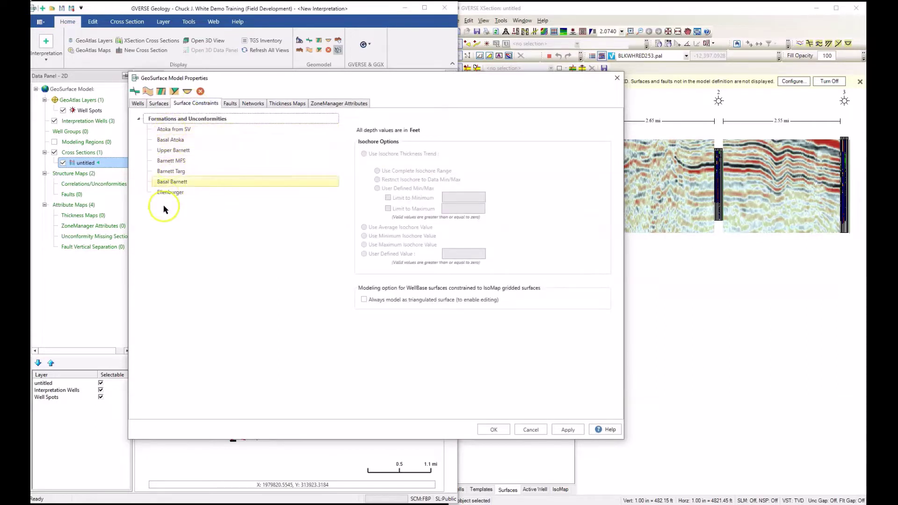
{"action": "left_click", "coordinate": [165, 224]}
{"action": "left_click", "coordinate": [143, 129]}
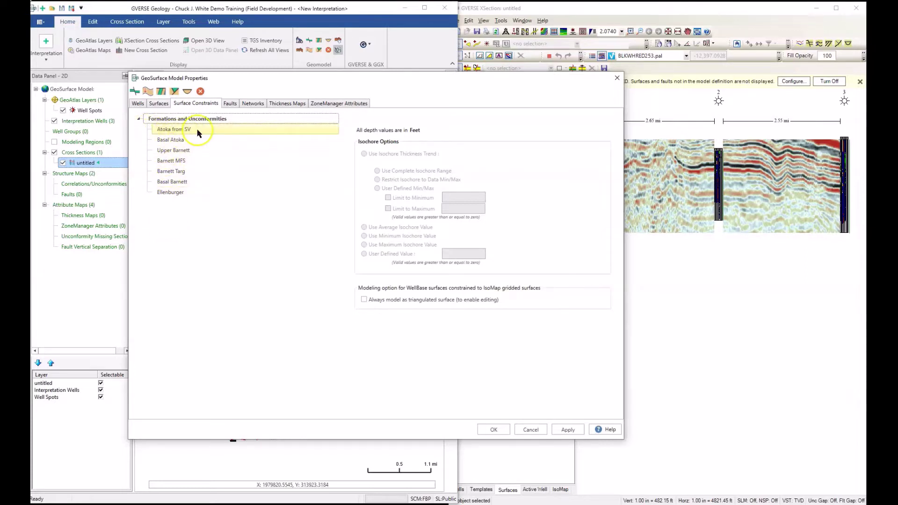
{"action": "left_click", "coordinate": [169, 140]}
{"action": "left_click_drag", "start_coordinate": [170, 136], "coordinate": [169, 132]}
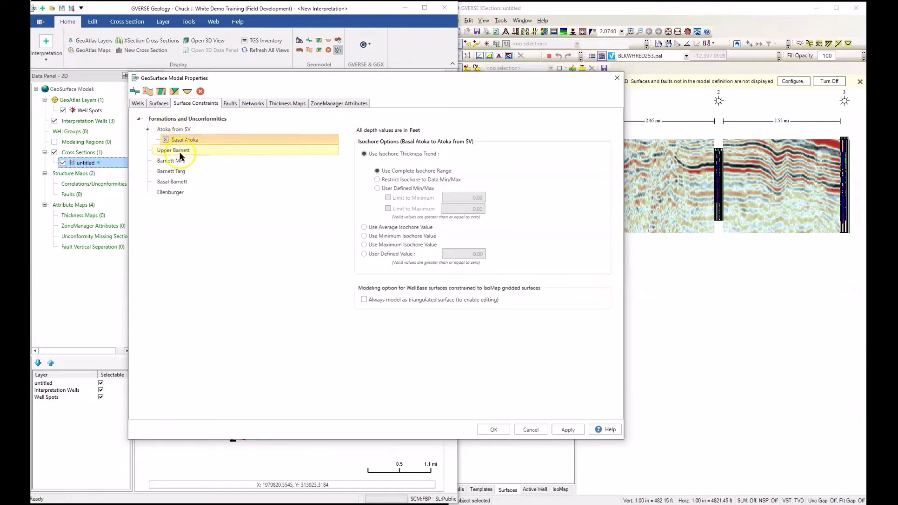
{"action": "left_click_drag", "start_coordinate": [181, 155], "coordinate": [185, 129]}
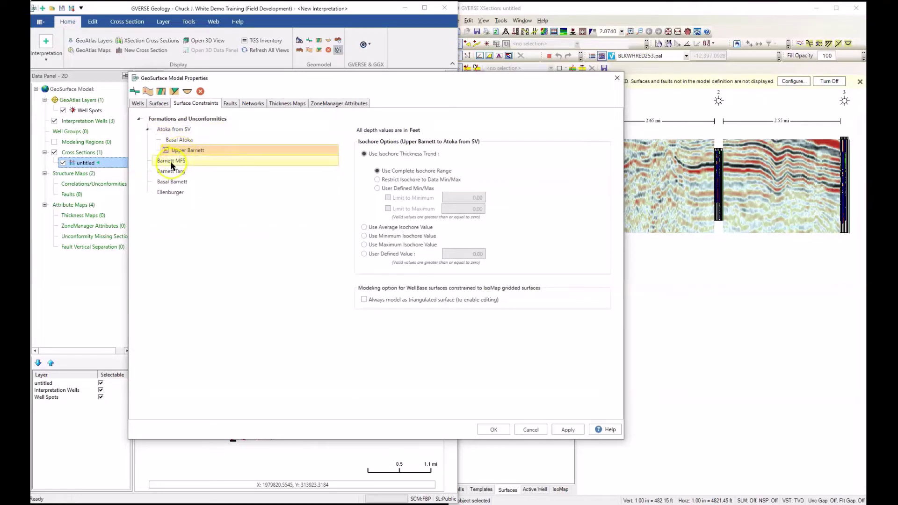
Step: Constrain Barnett MFS, Barnett Targ, Basal Barnett, Ellenburger and Upper Barnett to the Basal Atoka surface
{"action": "left_click_drag", "start_coordinate": [171, 164], "coordinate": [180, 141]}
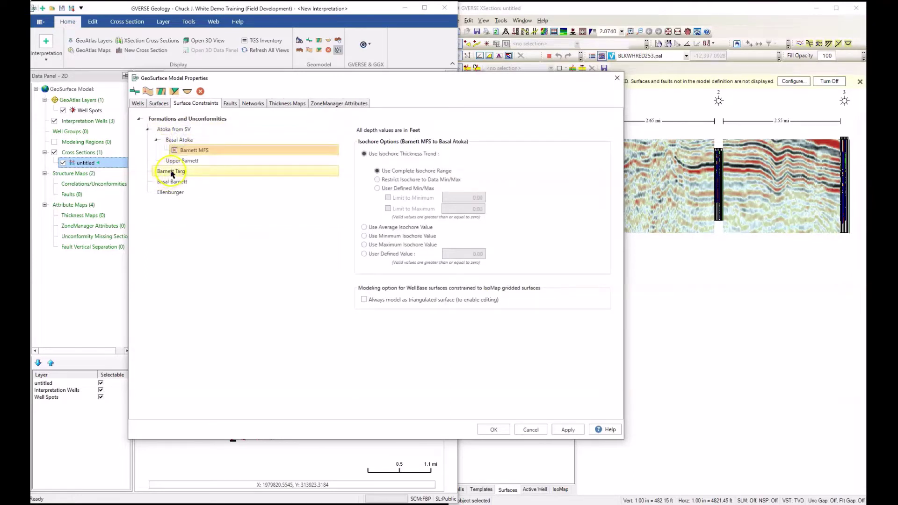
{"action": "left_click_drag", "start_coordinate": [172, 174], "coordinate": [179, 141]}
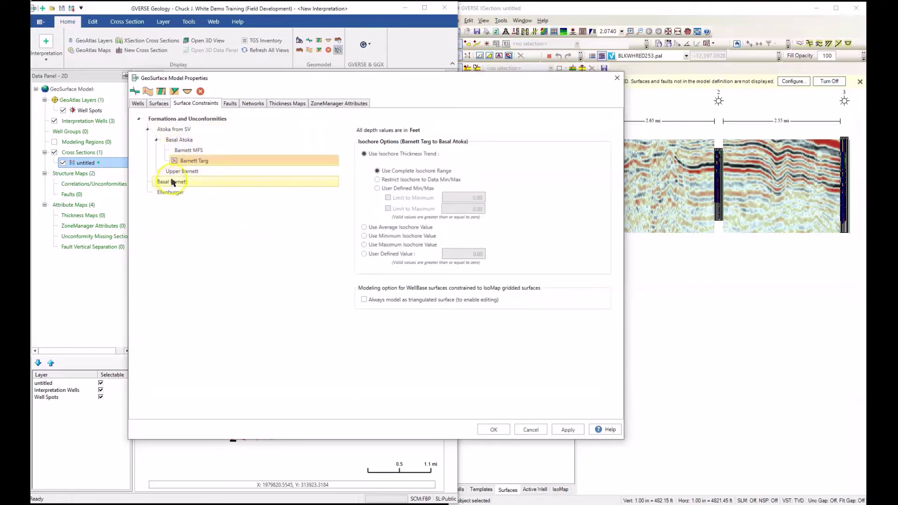
{"action": "left_click_drag", "start_coordinate": [171, 183], "coordinate": [179, 140]}
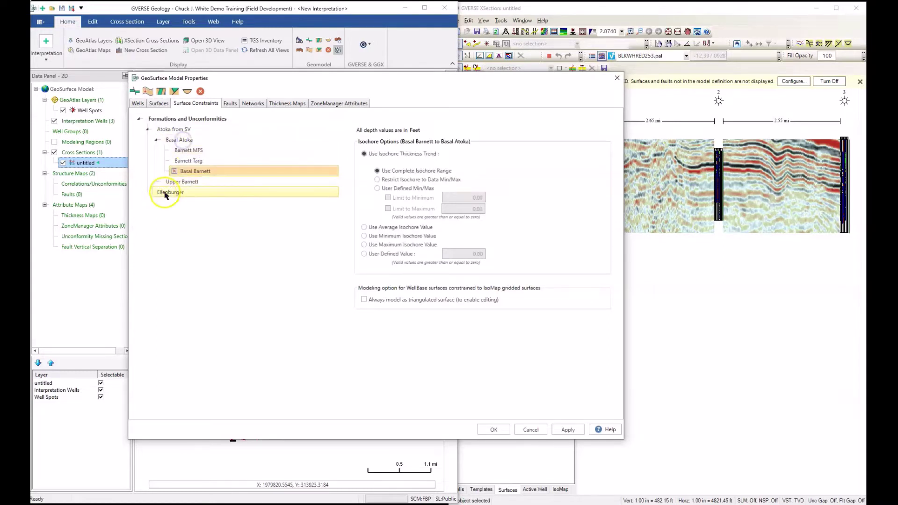
{"action": "left_click_drag", "start_coordinate": [161, 191], "coordinate": [180, 141]}
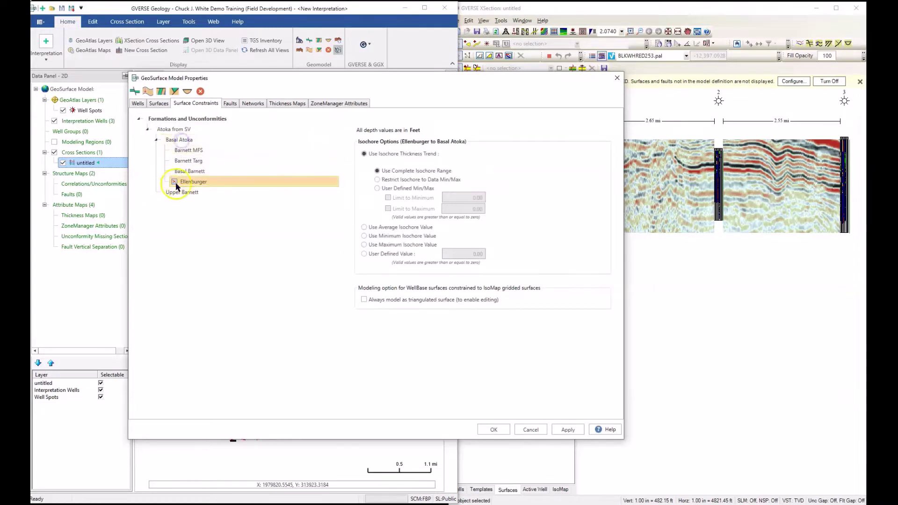
{"action": "left_click_drag", "start_coordinate": [193, 196], "coordinate": [179, 140]}
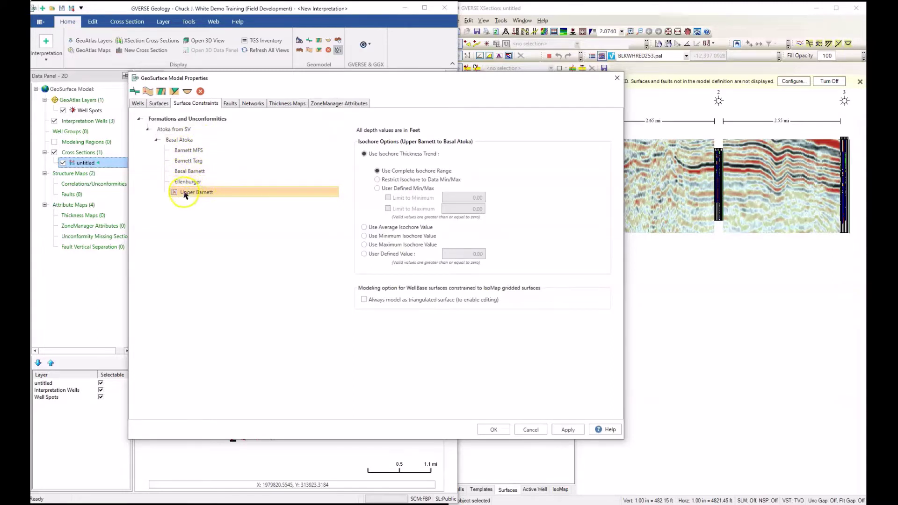
Step: Review the model's fault, network, thickness map and ZoneManager attribute settings, and accept the GeoSurface model properties
{"action": "left_click", "coordinate": [230, 105]}
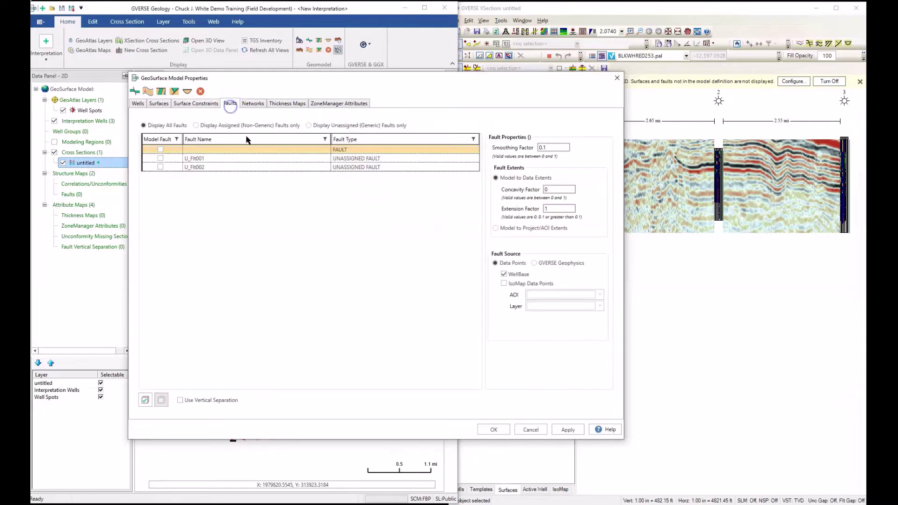
{"action": "left_click", "coordinate": [252, 103]}
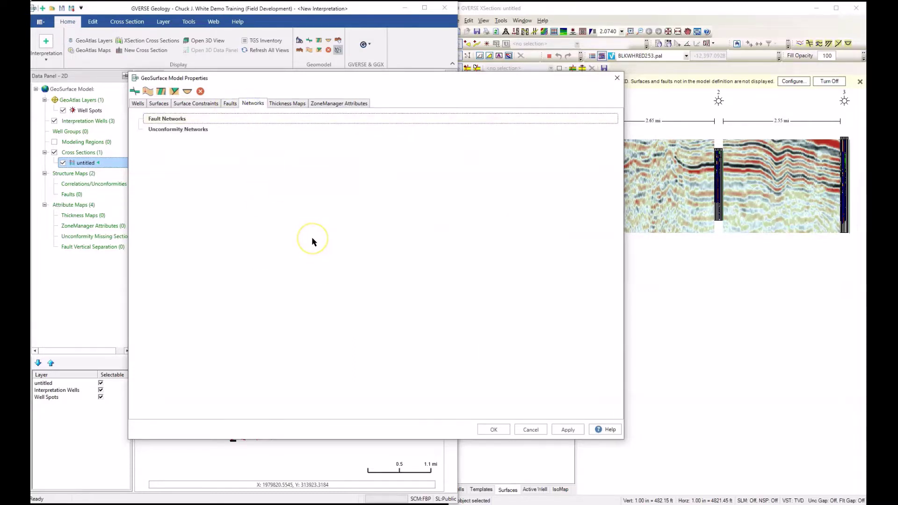
{"action": "left_click", "coordinate": [285, 105]}
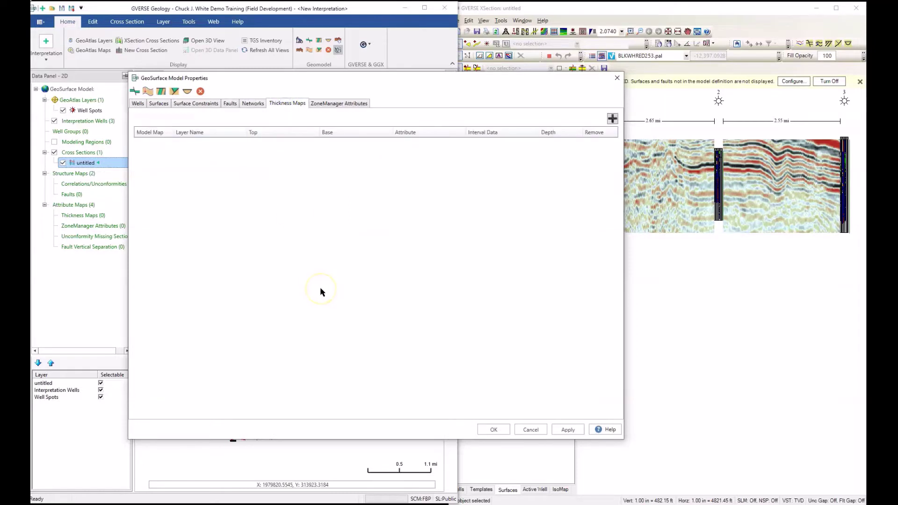
{"action": "left_click", "coordinate": [330, 106]}
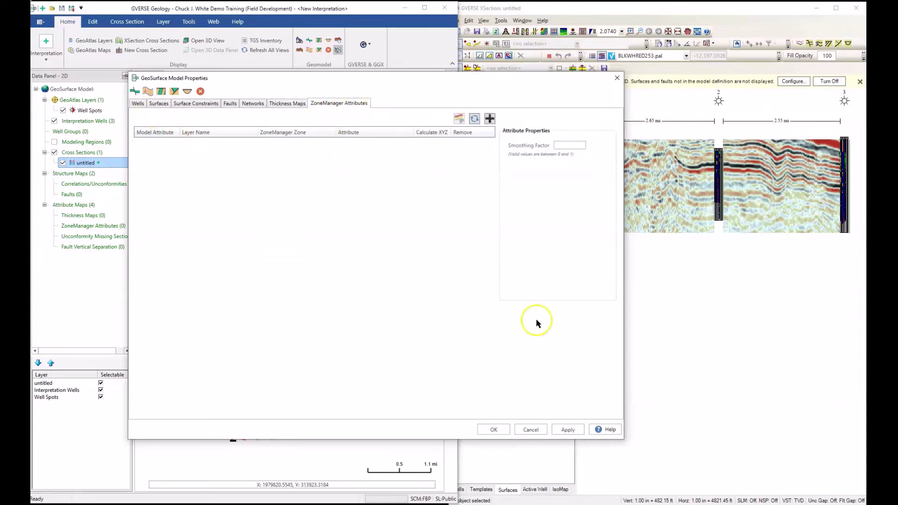
{"action": "left_click", "coordinate": [492, 431]}
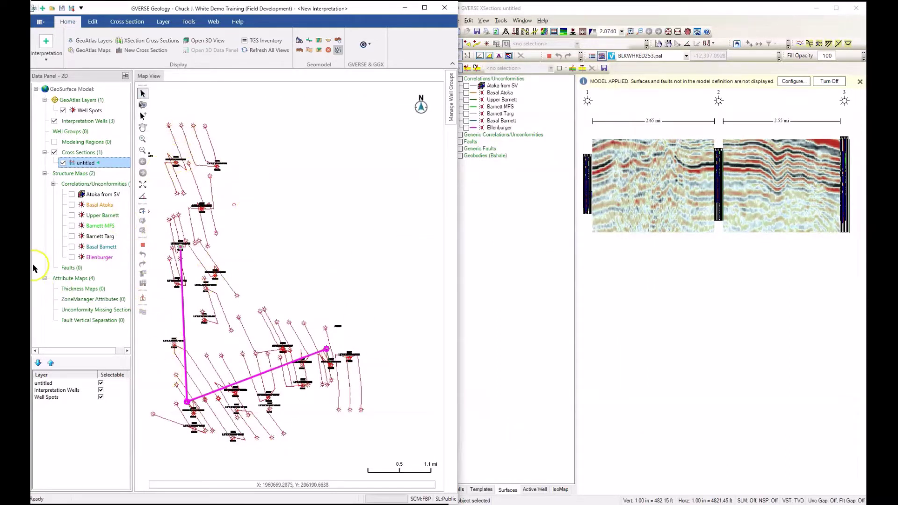
Step: Display the Barnett Targ structure on the map and all seven modeled surfaces, Atoka from SV through Ellenburger, in the cross-section
{"action": "left_click", "coordinate": [72, 237]}
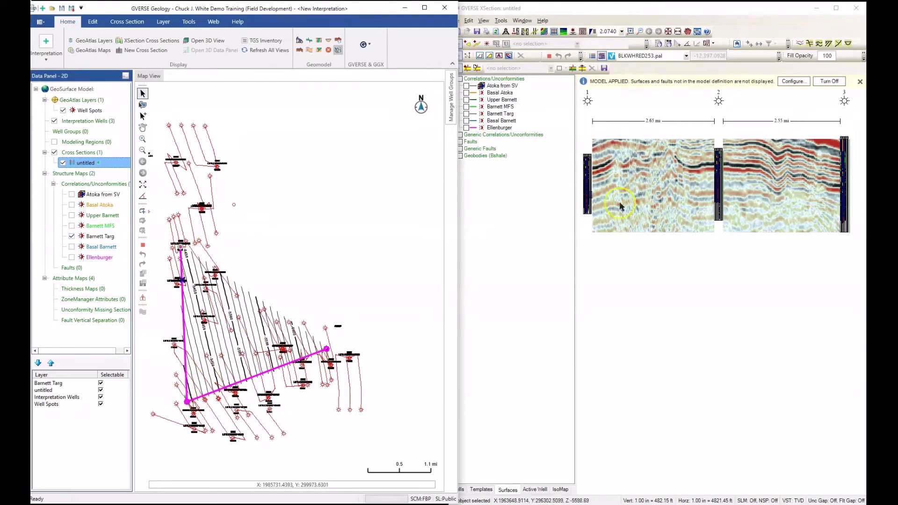
{"action": "left_click", "coordinate": [692, 308]}
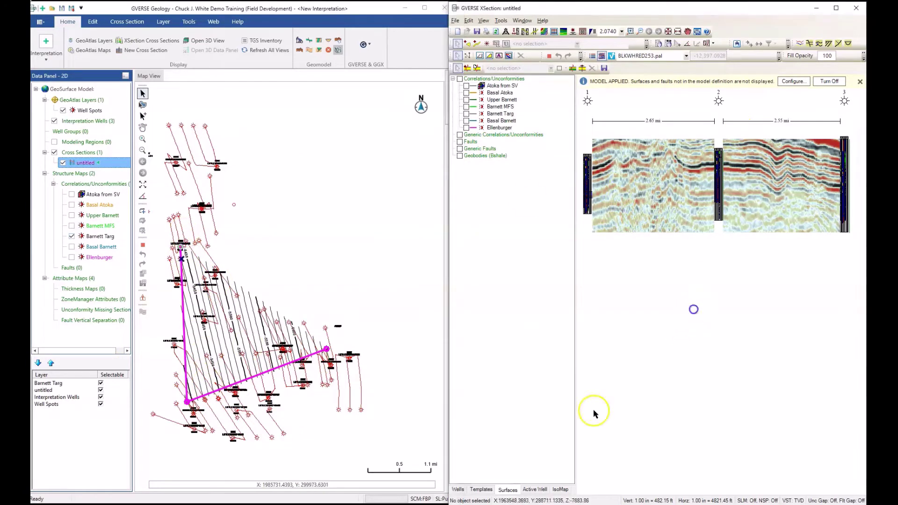
{"action": "left_click", "coordinate": [466, 127]}
{"action": "left_click", "coordinate": [467, 121]}
{"action": "left_click", "coordinate": [467, 113]}
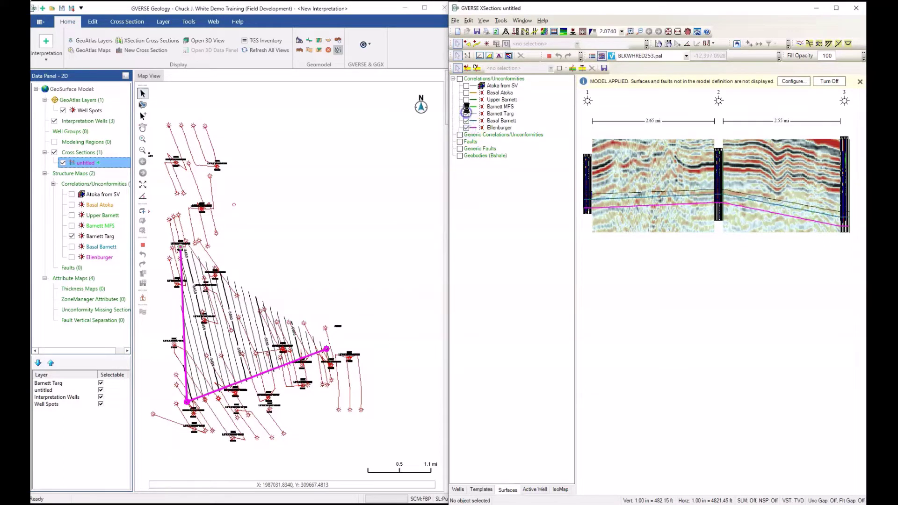
{"action": "left_click", "coordinate": [466, 106]}
{"action": "left_click", "coordinate": [467, 99]}
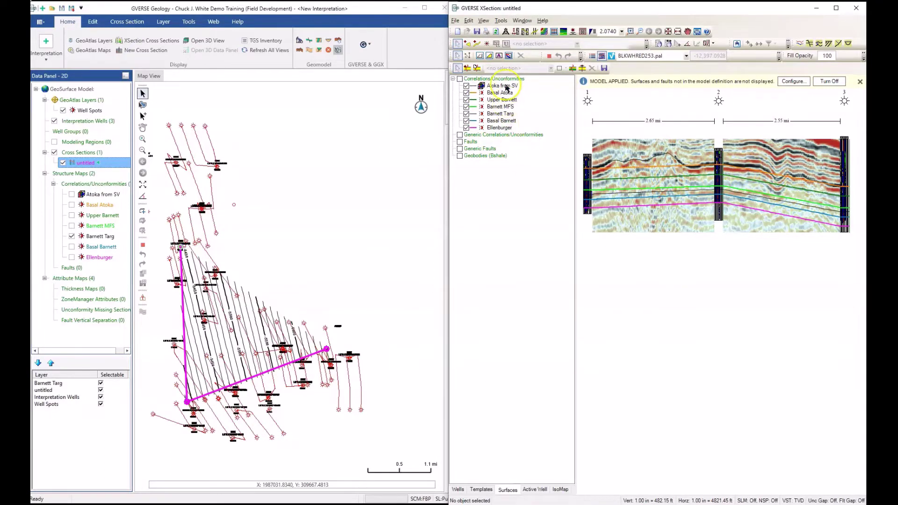
Step: Set the Atoka from SV surface's cross-section line to yellow with weight 3
{"action": "right_click", "coordinate": [501, 86]}
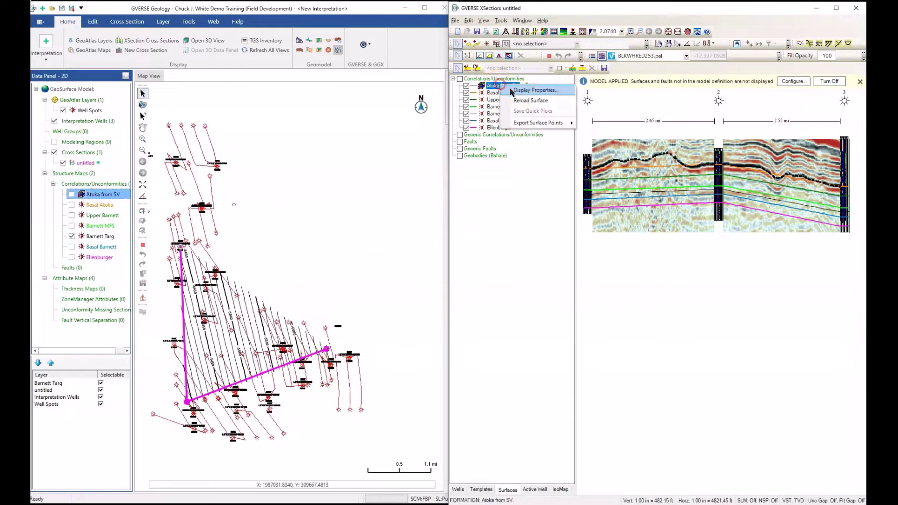
{"action": "left_click", "coordinate": [522, 91]}
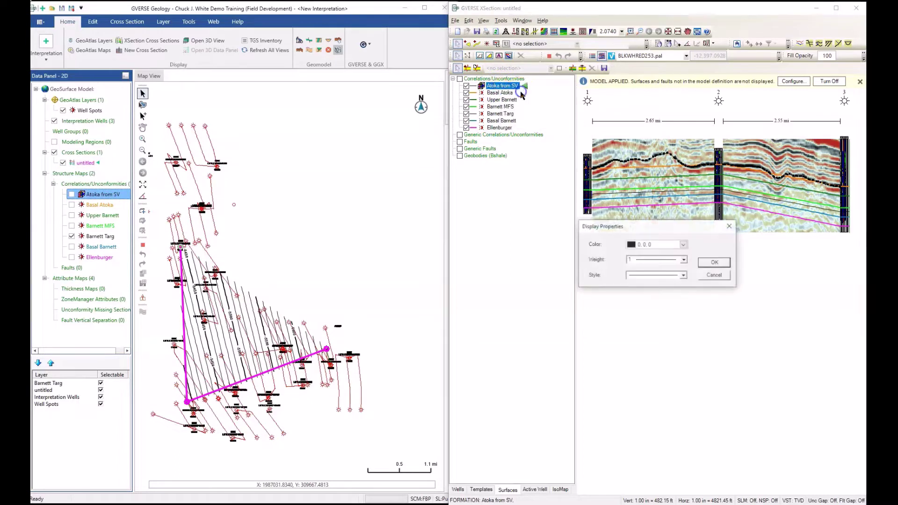
{"action": "left_click", "coordinate": [685, 245]}
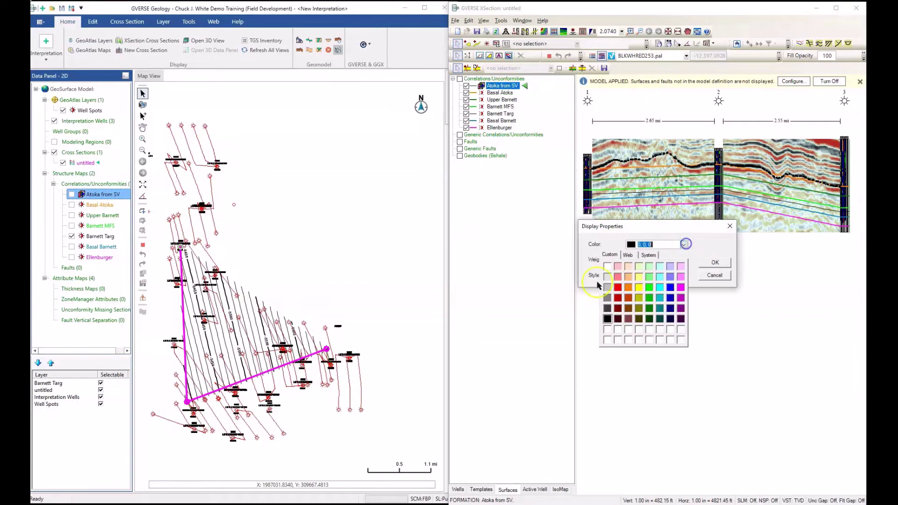
{"action": "left_click", "coordinate": [637, 285]}
{"action": "left_click", "coordinate": [646, 261]}
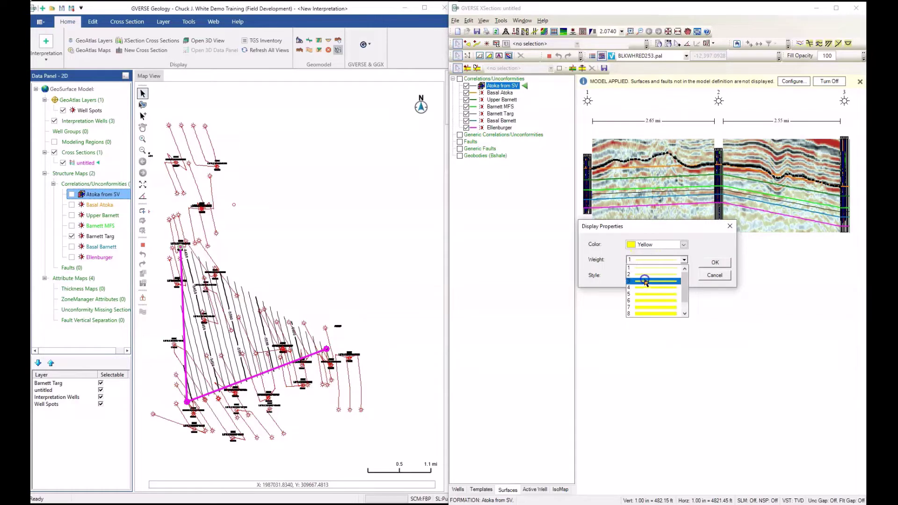
{"action": "left_click", "coordinate": [646, 281]}
{"action": "left_click", "coordinate": [715, 263]}
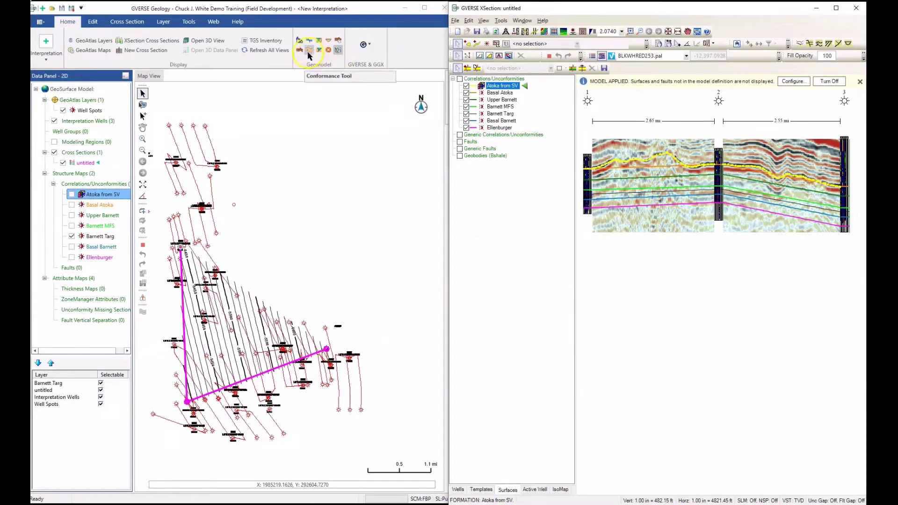
Step: Apply the Conformance Tool to the cross-section surfaces, refresh the geomodel and inspect the contours of the Barnett Targ map
{"action": "left_click", "coordinate": [819, 44]}
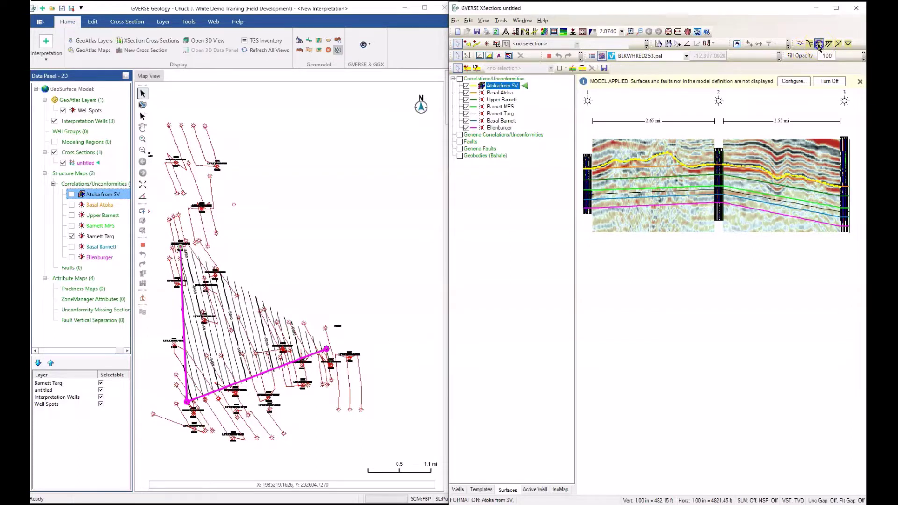
{"action": "left_click", "coordinate": [339, 44]}
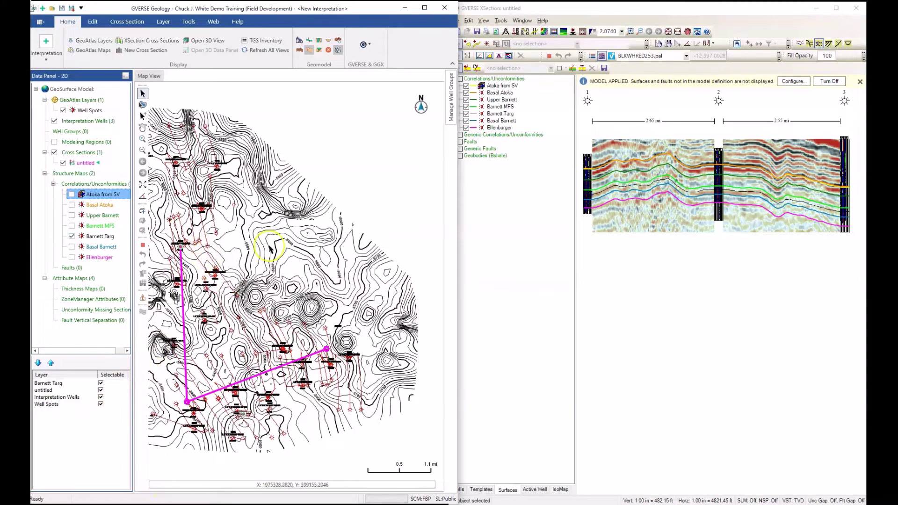
{"action": "right_click", "coordinate": [286, 237]}
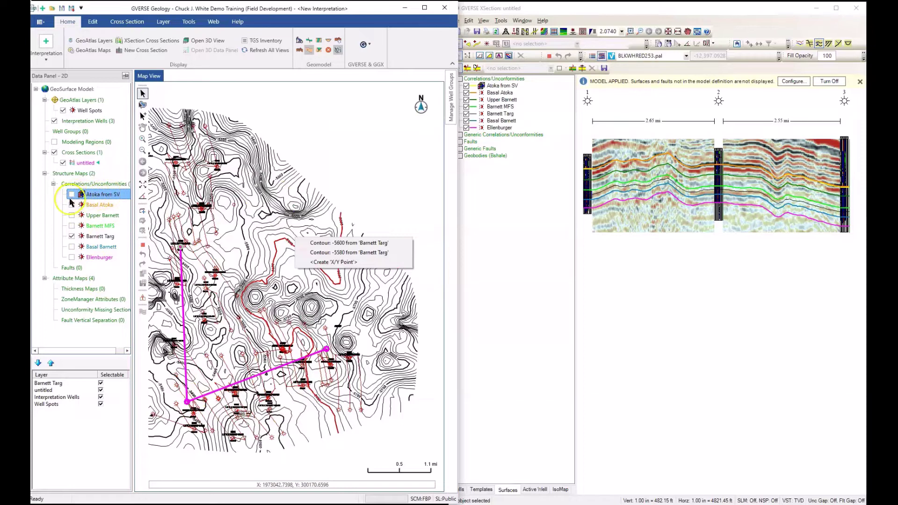
Step: Try to display the Atoka from SV structure on the map in place of Barnett Targ, and restore Barnett Targ
{"action": "left_click", "coordinate": [72, 236]}
{"action": "left_click", "coordinate": [72, 194]}
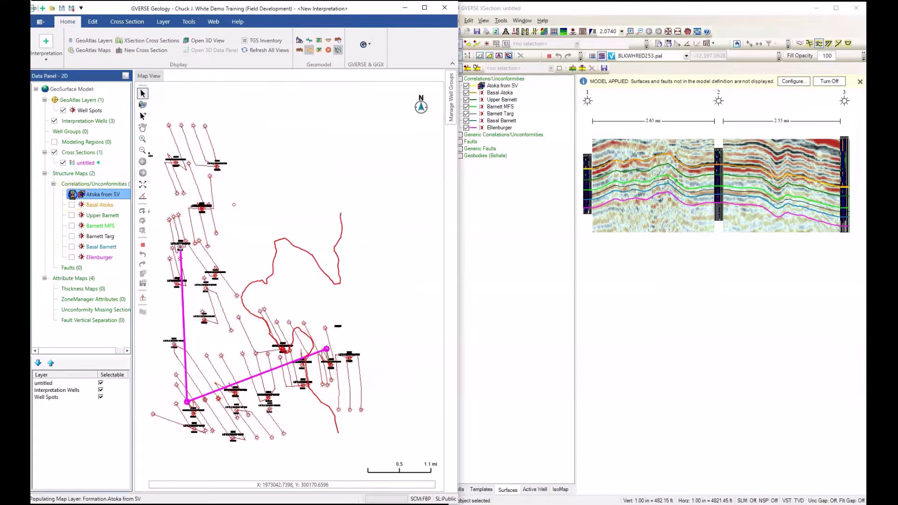
{"action": "left_click", "coordinate": [71, 194]}
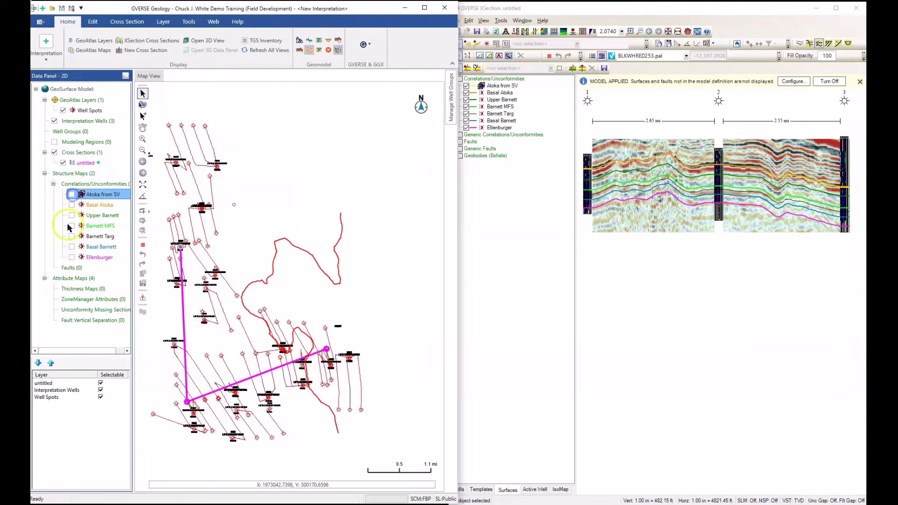
{"action": "left_click", "coordinate": [71, 236]}
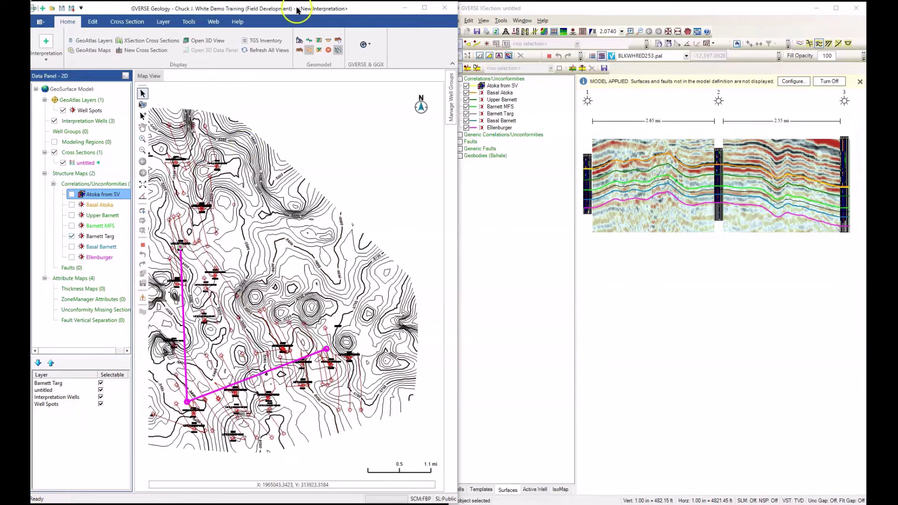
Step: Maximize the map window and load the layers of the GeoAtlas map Basemap.gmp into the interpretation
{"action": "left_click_drag", "start_coordinate": [297, 10], "coordinate": [375, 9]}
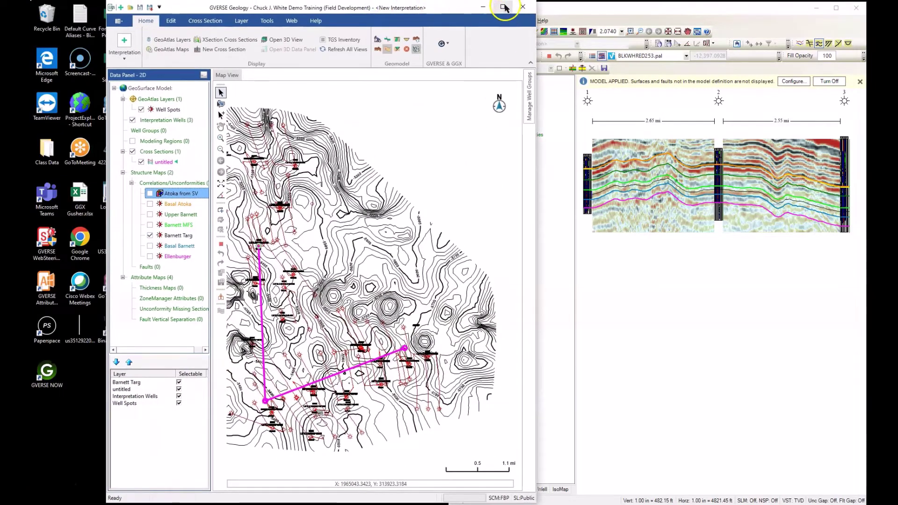
{"action": "left_click", "coordinate": [505, 7]}
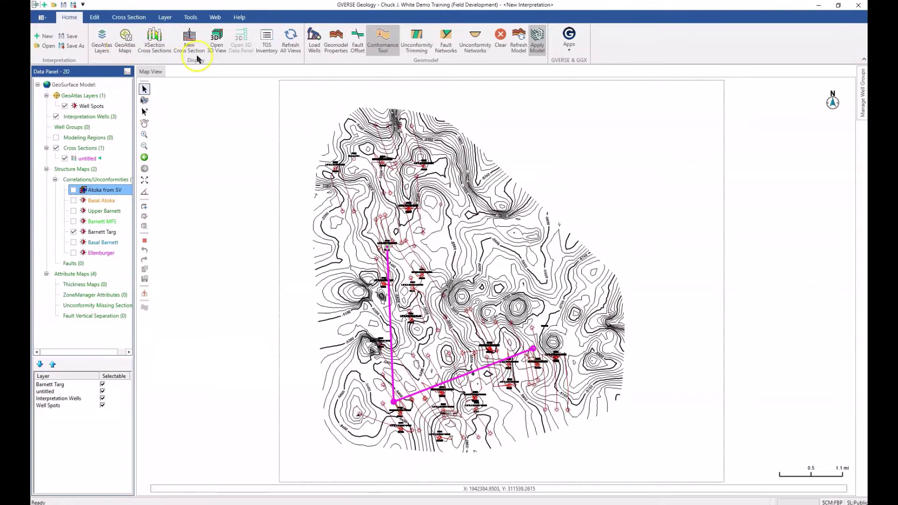
{"action": "left_click", "coordinate": [126, 41]}
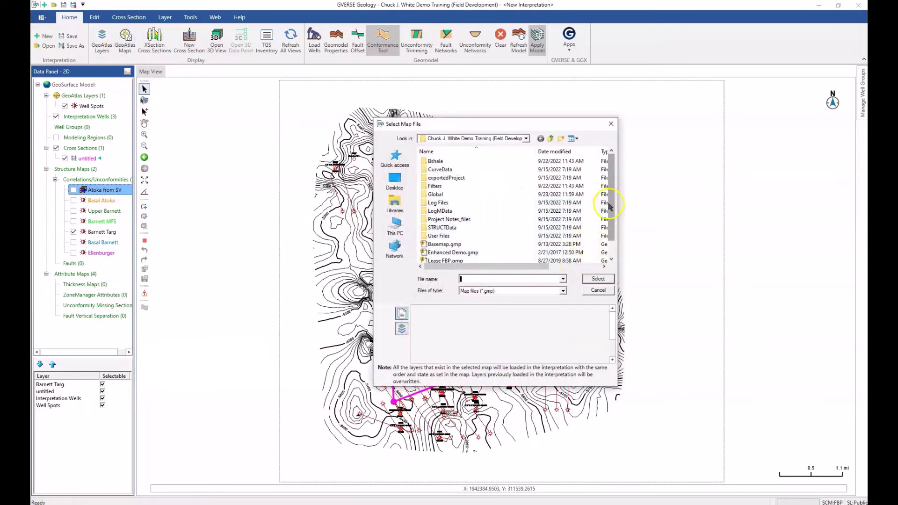
{"action": "scroll", "coordinate": [610, 206], "scroll_direction": "down", "scroll_amount": 1}
{"action": "left_click", "coordinate": [445, 227]}
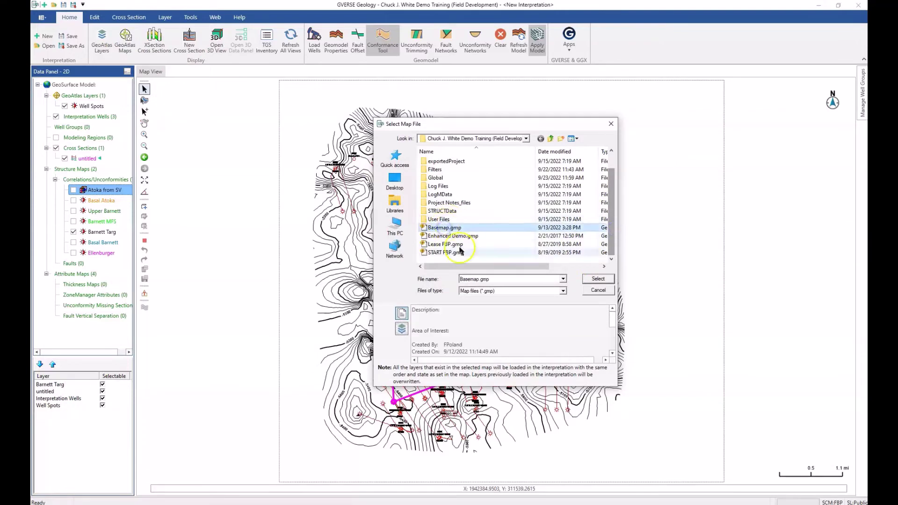
{"action": "left_click", "coordinate": [600, 279]}
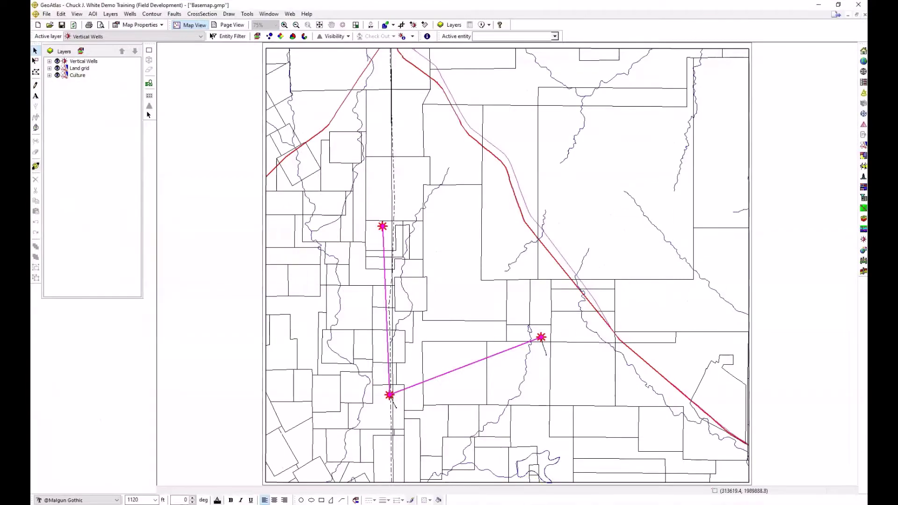
{"action": "left_click", "coordinate": [818, 5]}
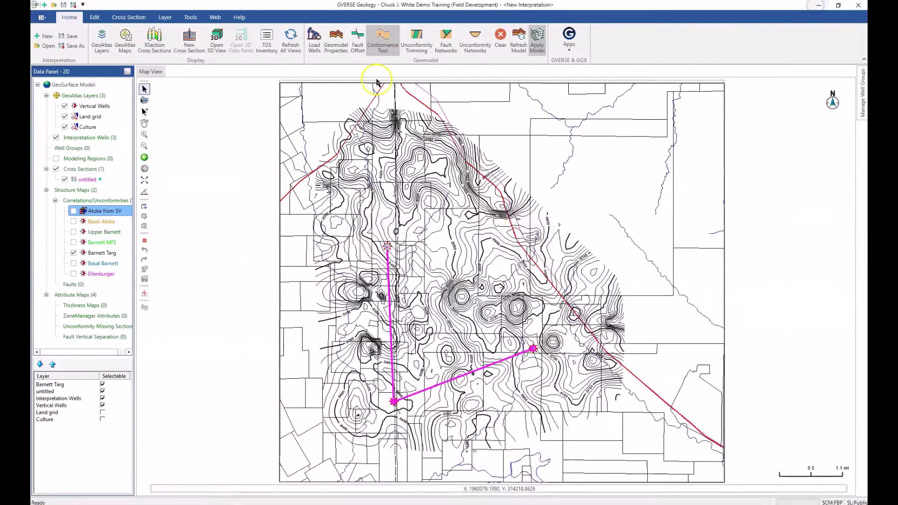
{"action": "left_click", "coordinate": [164, 18]}
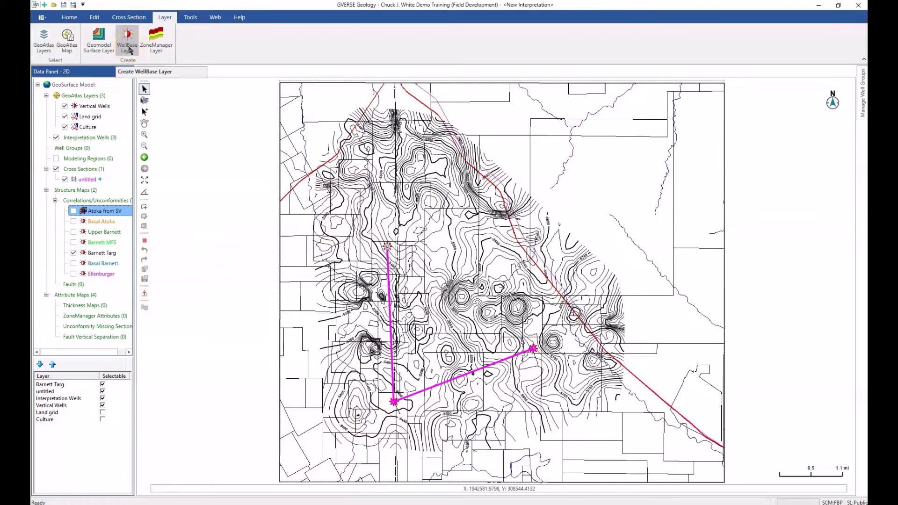
{"action": "left_click", "coordinate": [160, 49]}
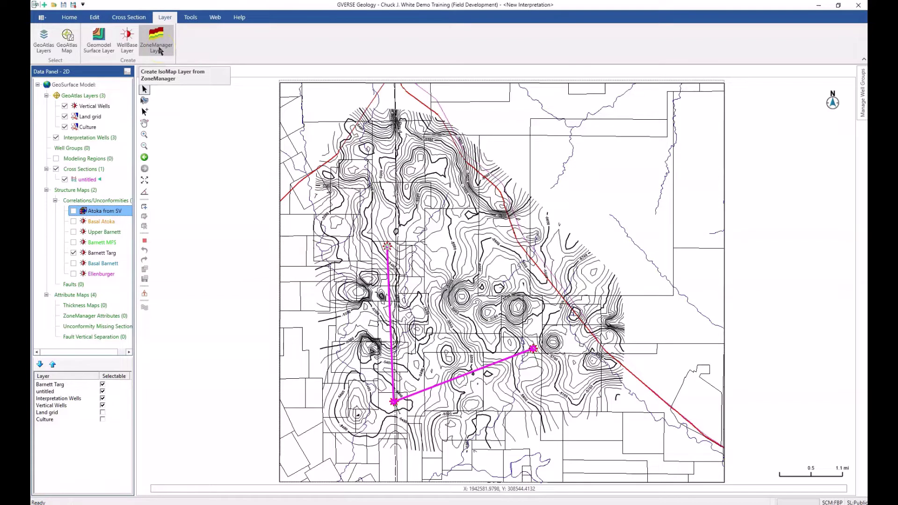
{"action": "left_click", "coordinate": [185, 42]}
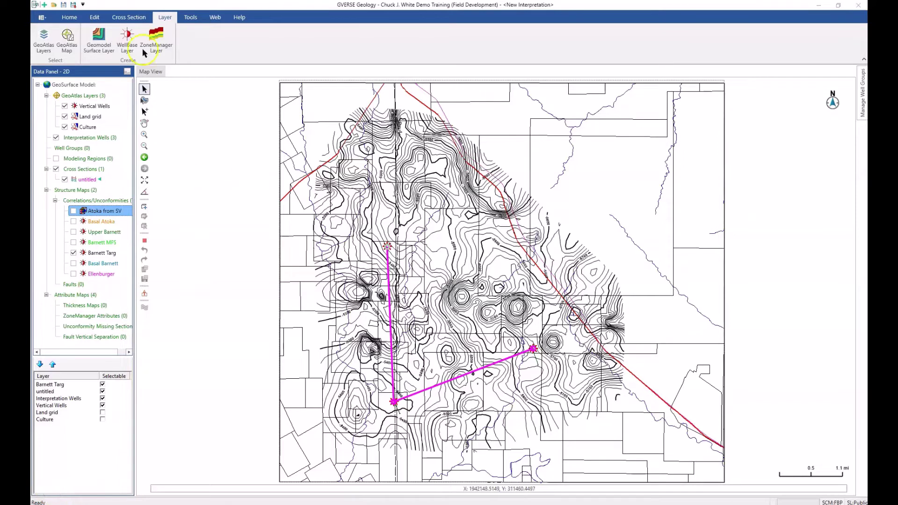
{"action": "left_click", "coordinate": [76, 21]}
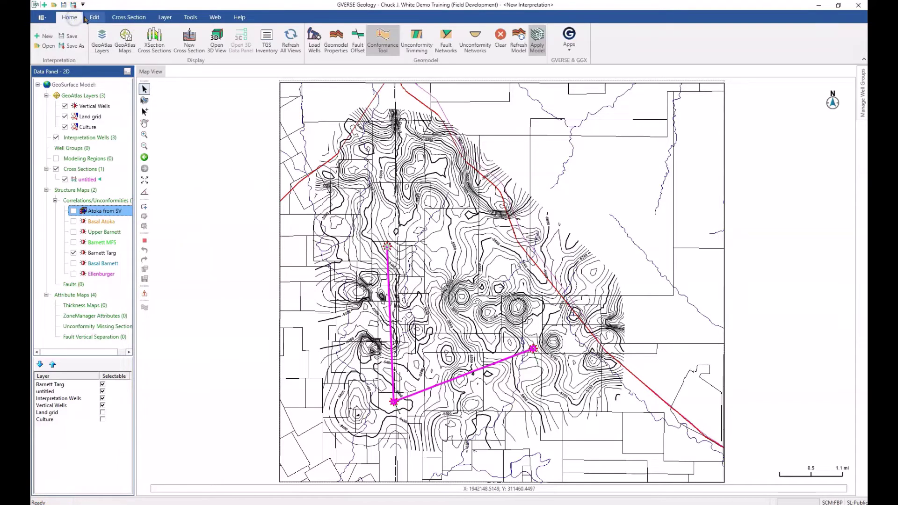
Step: Select the existing XSection cross-section Vertical Wells.xsd for the interpretation and save the interpretation as My Interpretation
{"action": "left_click", "coordinate": [155, 45]}
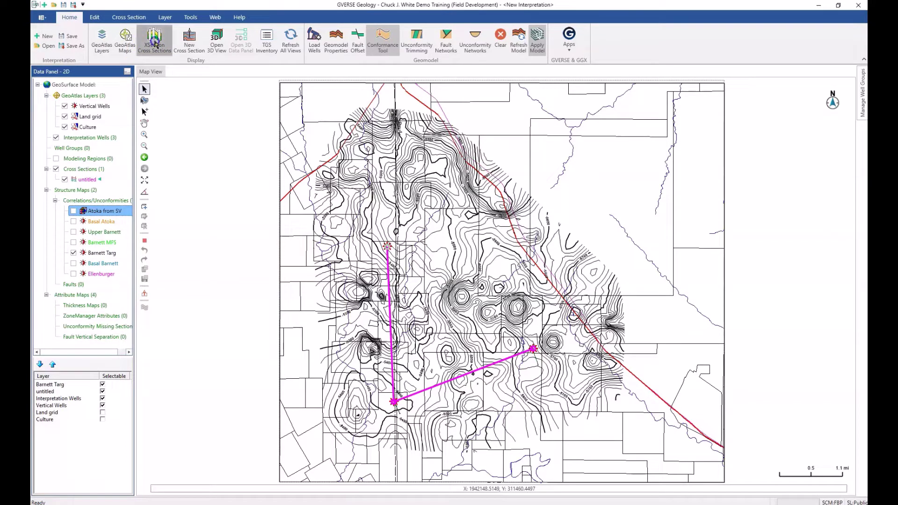
{"action": "left_click", "coordinate": [296, 198]}
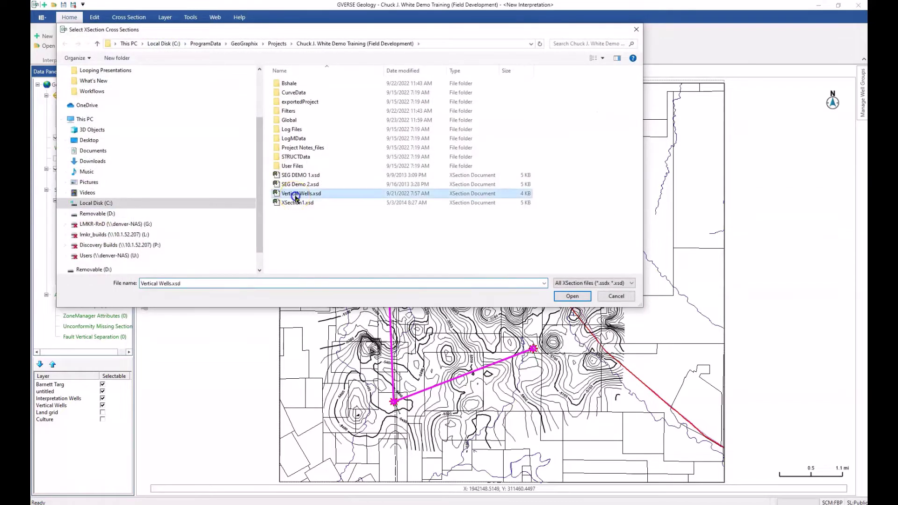
{"action": "left_click", "coordinate": [571, 298]}
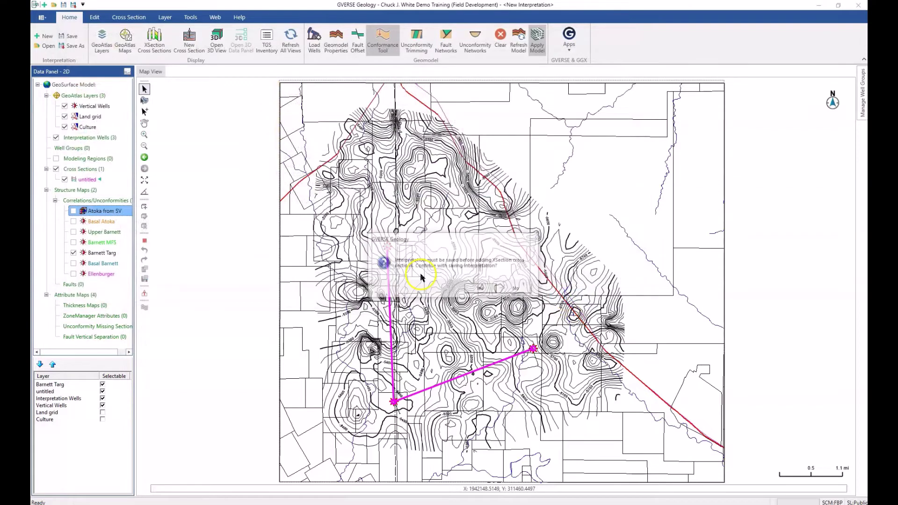
{"action": "left_click", "coordinate": [484, 289]}
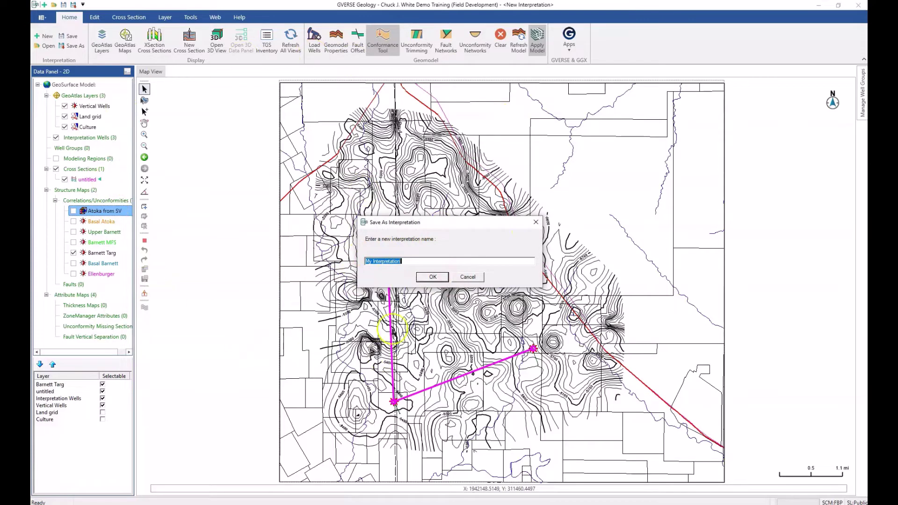
{"action": "left_click", "coordinate": [430, 277]}
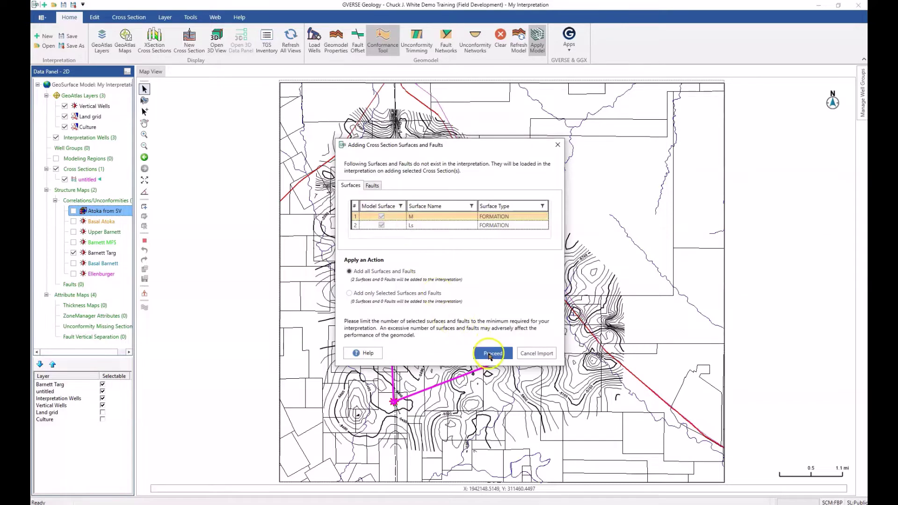
Step: Add all of the cross-section's missing surfaces, M and Ls, and open Vertical Wells with its interwell points imported
{"action": "left_click", "coordinate": [490, 354]}
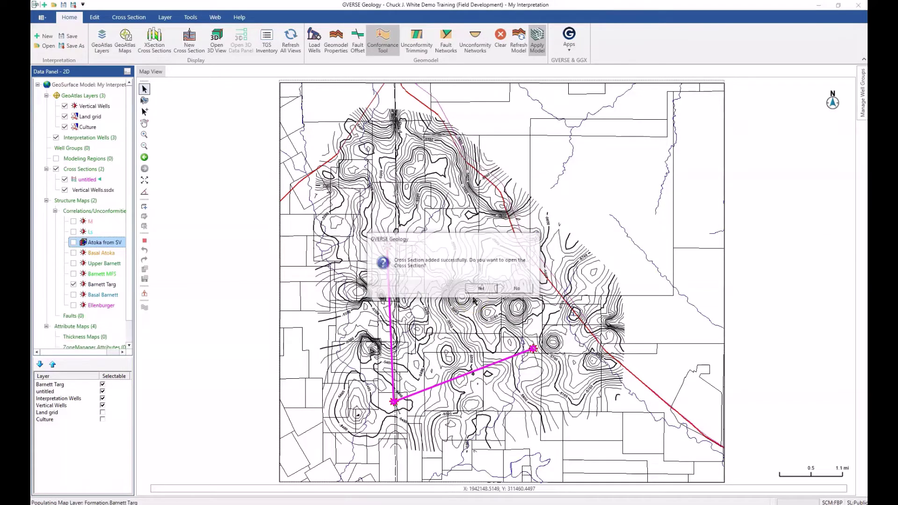
{"action": "left_click", "coordinate": [479, 289]}
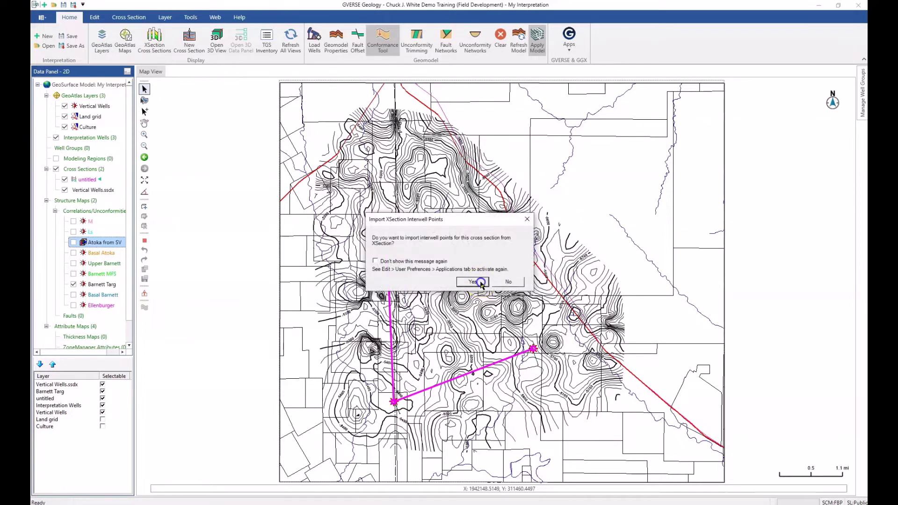
{"action": "left_click", "coordinate": [472, 282]}
{"action": "left_click", "coordinate": [511, 343]}
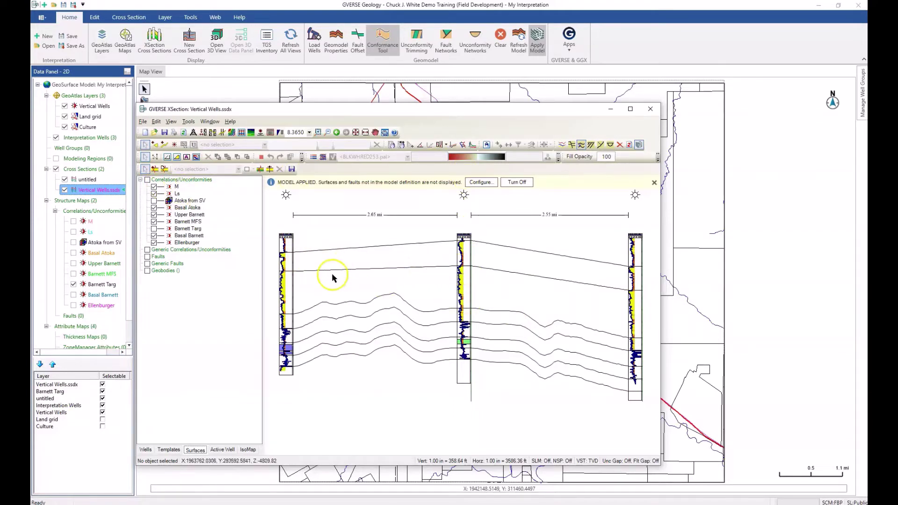
Step: Compare the Vertical Wells cross-section with and without its seismic backdrop, and return to the map view
{"action": "left_click", "coordinate": [323, 157]}
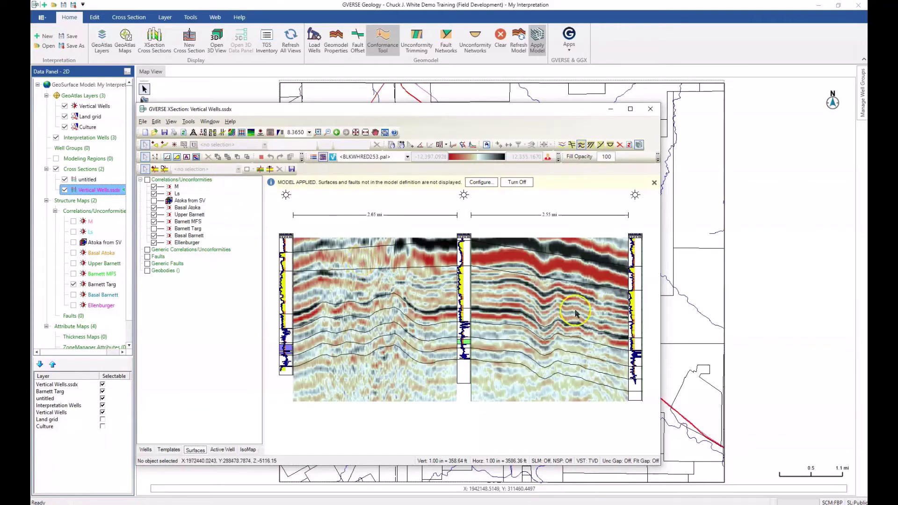
{"action": "left_click", "coordinate": [322, 157]}
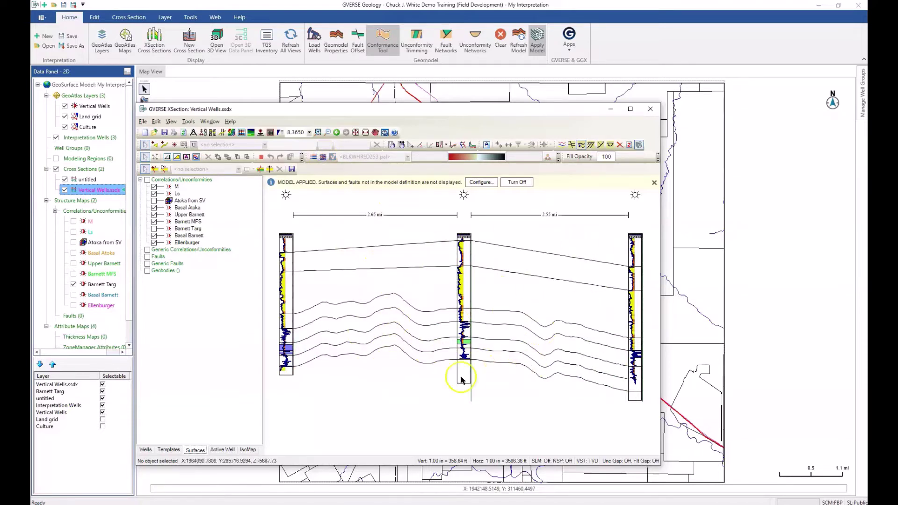
{"action": "left_click", "coordinate": [194, 78]}
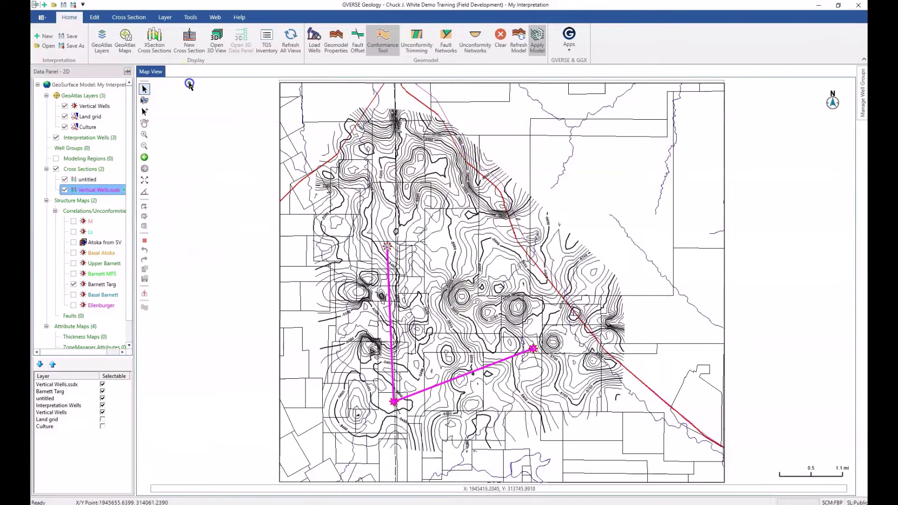
{"action": "left_click", "coordinate": [123, 191]}
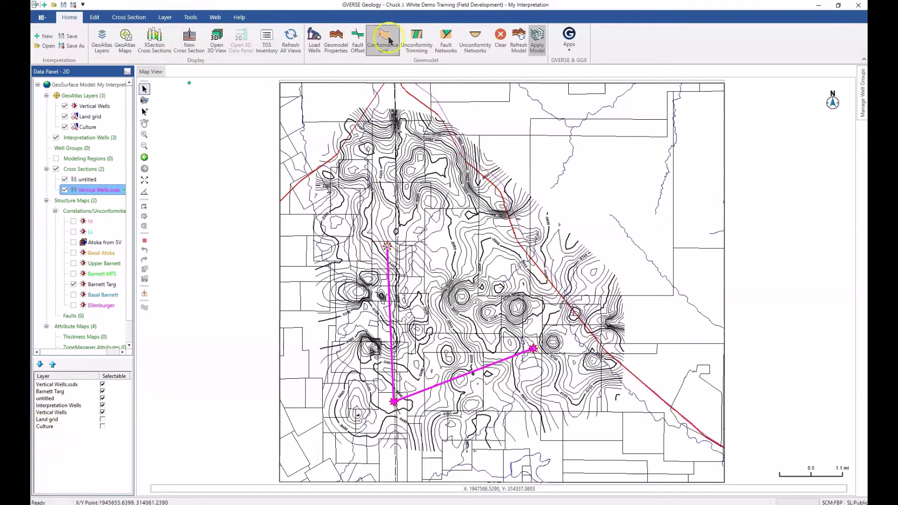
Step: Load all wells when opening the interpretation and hide the Barnett Targ structure map
{"action": "left_click", "coordinate": [315, 41]}
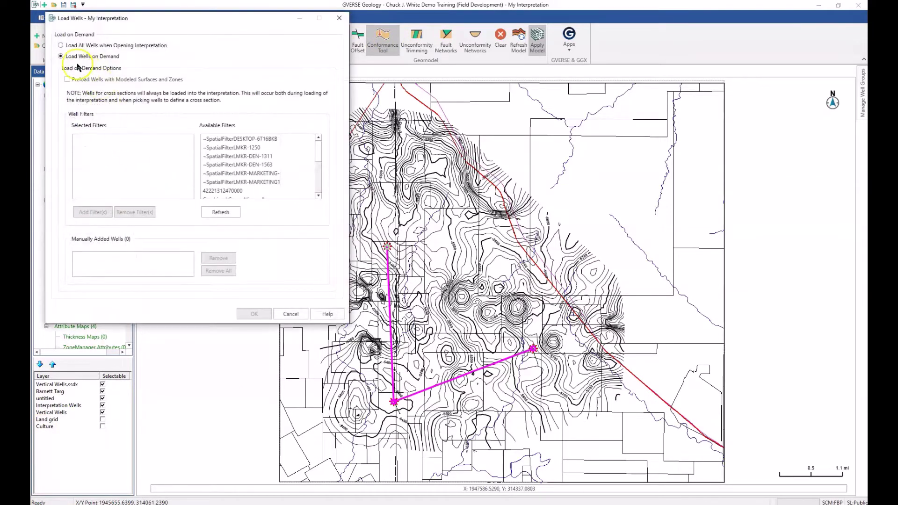
{"action": "left_click", "coordinate": [61, 46]}
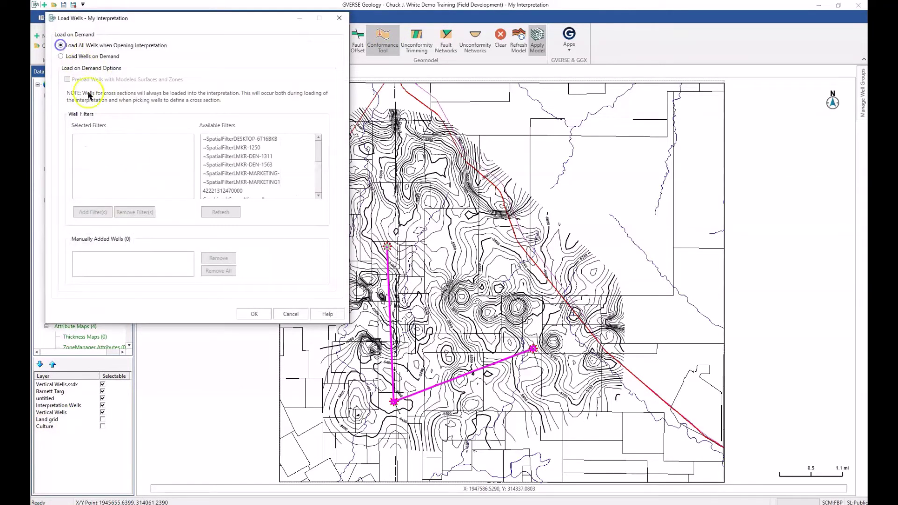
{"action": "left_click", "coordinate": [258, 316]}
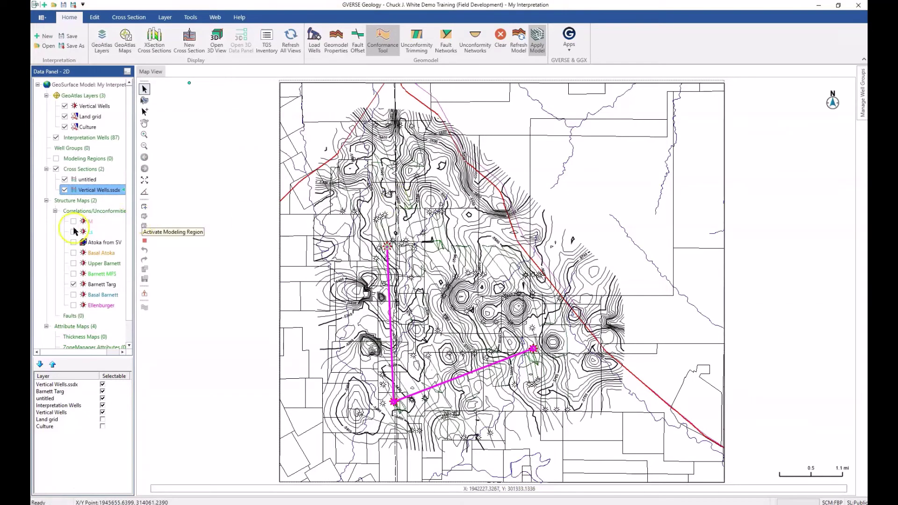
{"action": "left_click", "coordinate": [74, 284]}
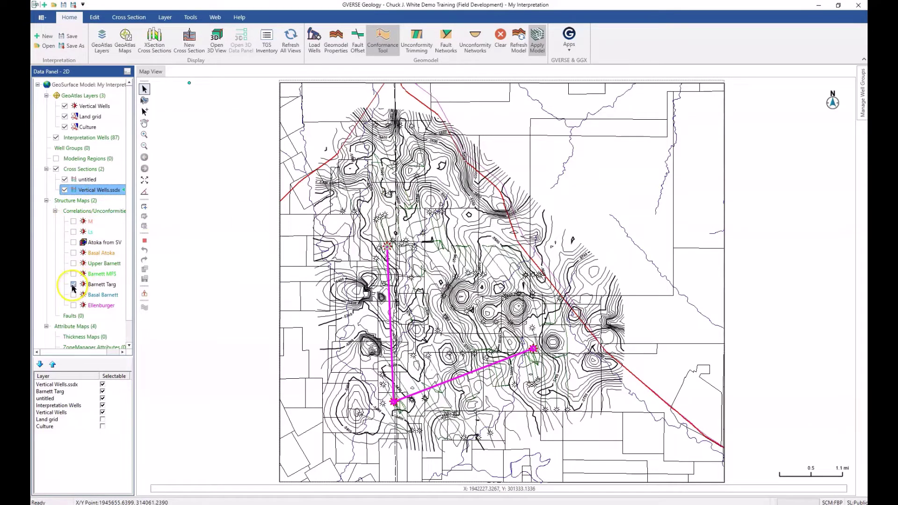
{"action": "left_click", "coordinate": [74, 285]}
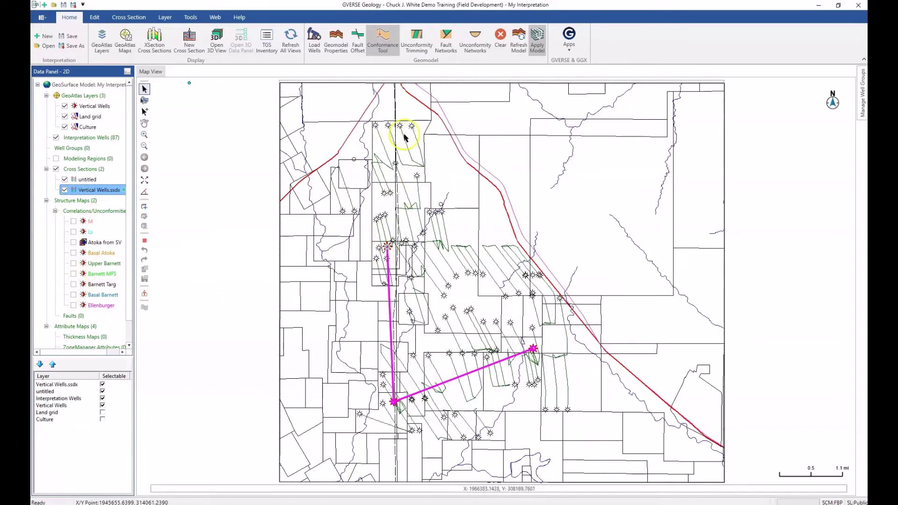
Step: Select the block of interpretation wells in the middle of the map and start Calculate Well(s) in Zone for them
{"action": "left_click", "coordinate": [75, 140]}
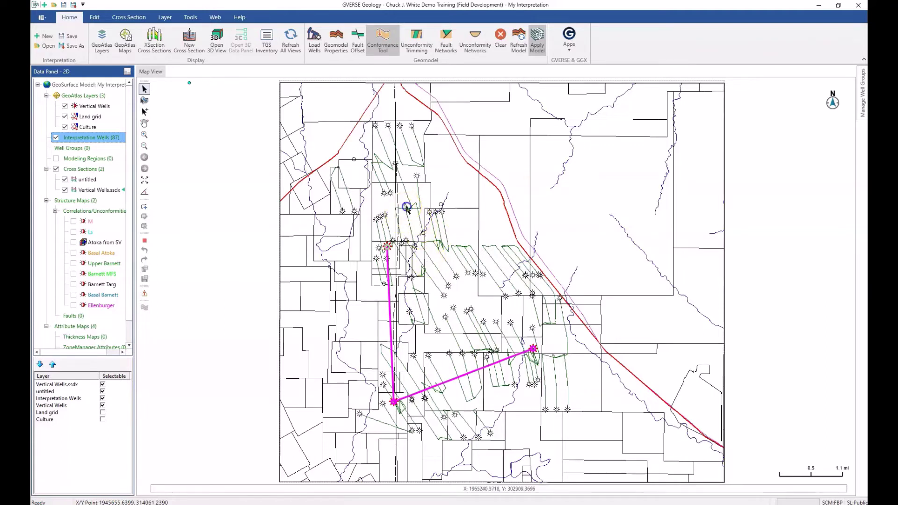
{"action": "left_click_drag", "start_coordinate": [405, 206], "coordinate": [499, 344]}
{"action": "right_click", "coordinate": [467, 285]}
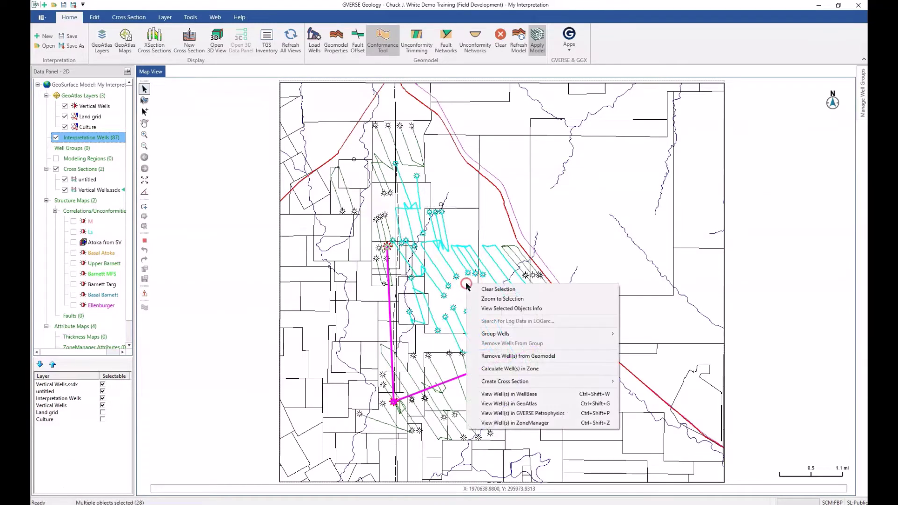
{"action": "left_click", "coordinate": [496, 372]}
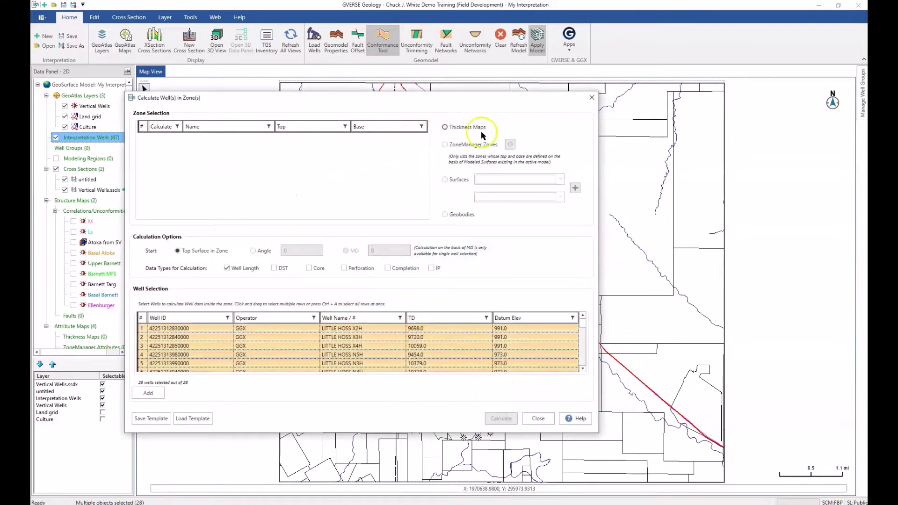
Step: Define the calculation zone by surfaces, with Barnett MFS as top and Basal Barnett as base, and add it to the zone selection
{"action": "left_click", "coordinate": [446, 127]}
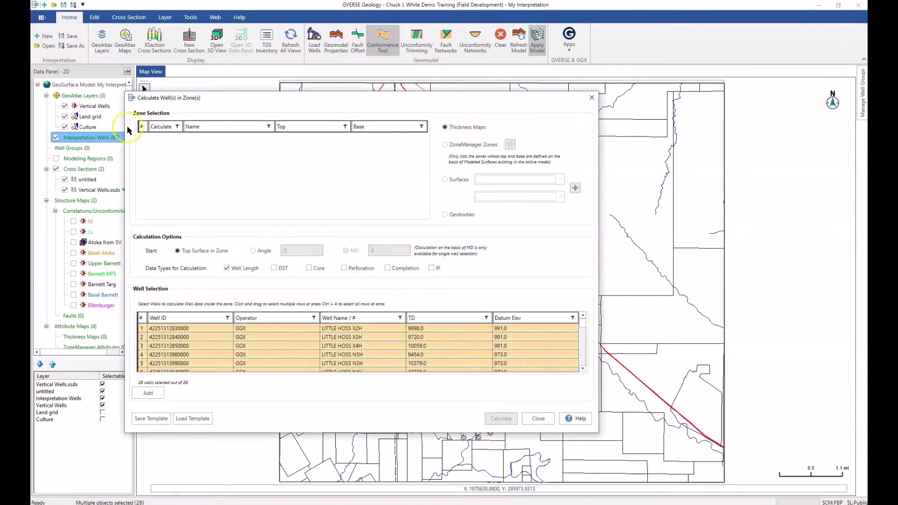
{"action": "left_click", "coordinate": [445, 145]}
{"action": "left_click", "coordinate": [445, 180]}
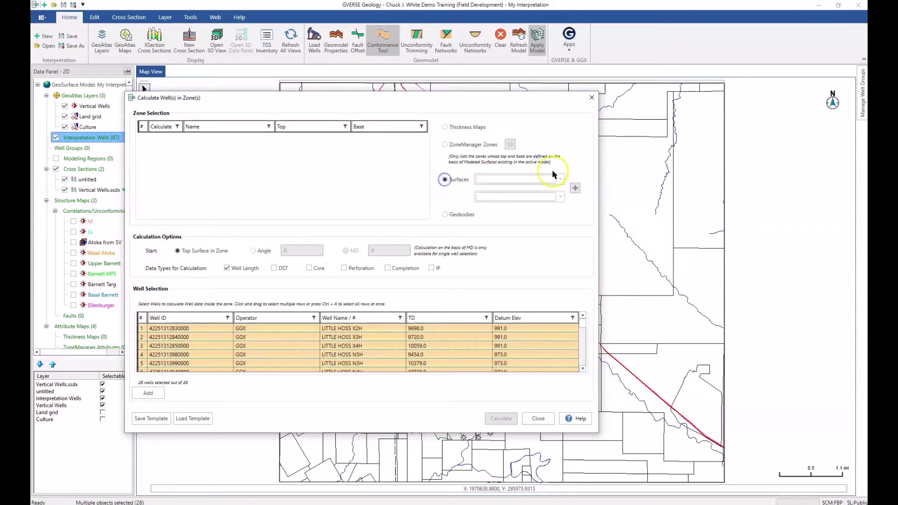
{"action": "left_click", "coordinate": [561, 179]}
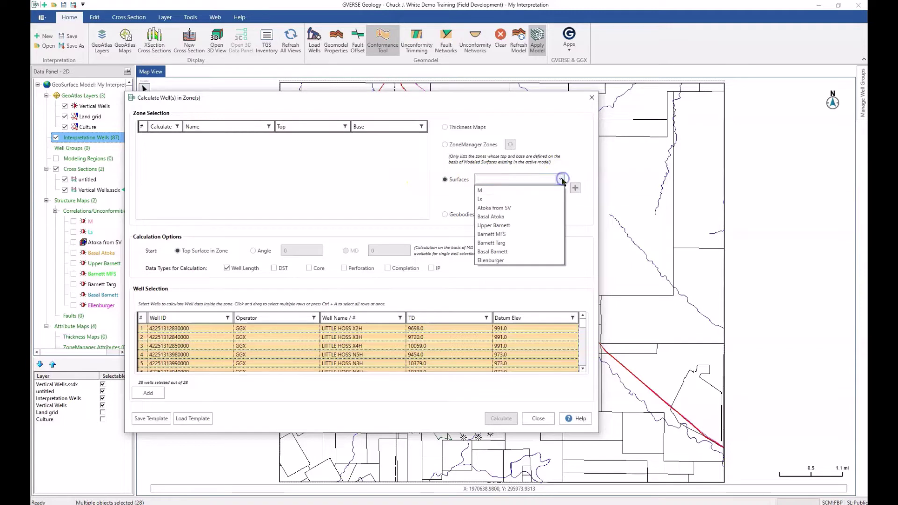
{"action": "left_click", "coordinate": [499, 234]}
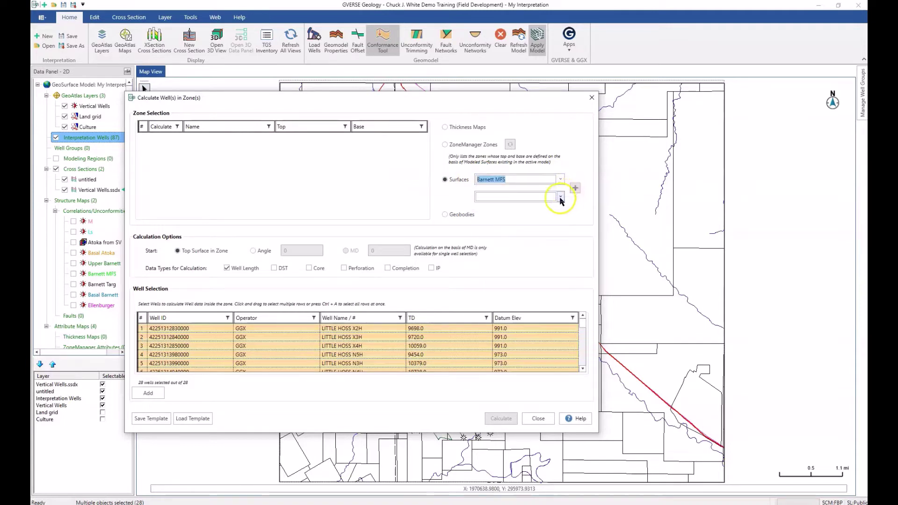
{"action": "left_click", "coordinate": [560, 197]}
{"action": "left_click", "coordinate": [493, 269]}
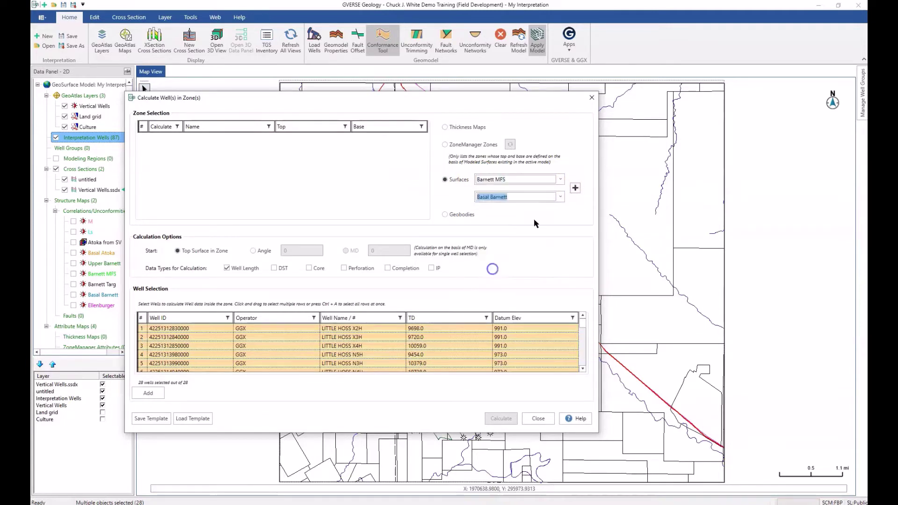
{"action": "left_click", "coordinate": [576, 188]}
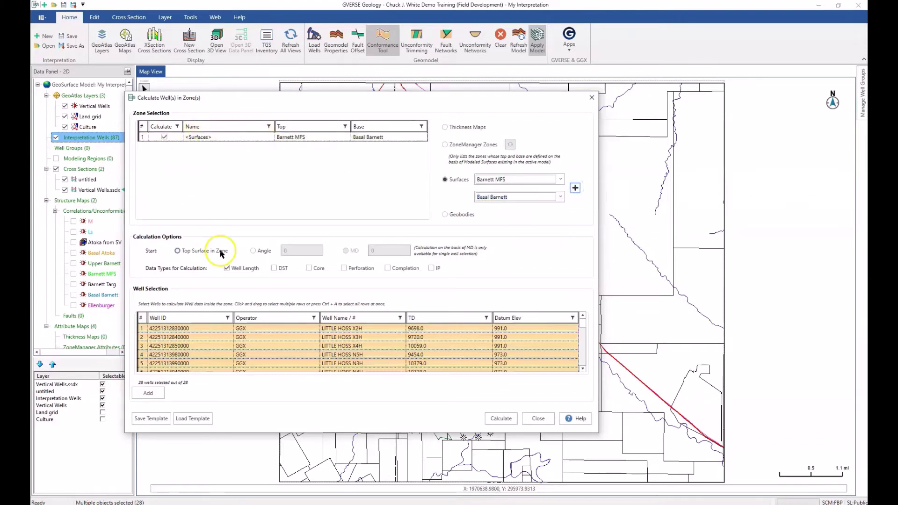
Step: Calculate the well length in the zone starting at an angle of 85, without viewing the log file
{"action": "left_click", "coordinate": [260, 251]}
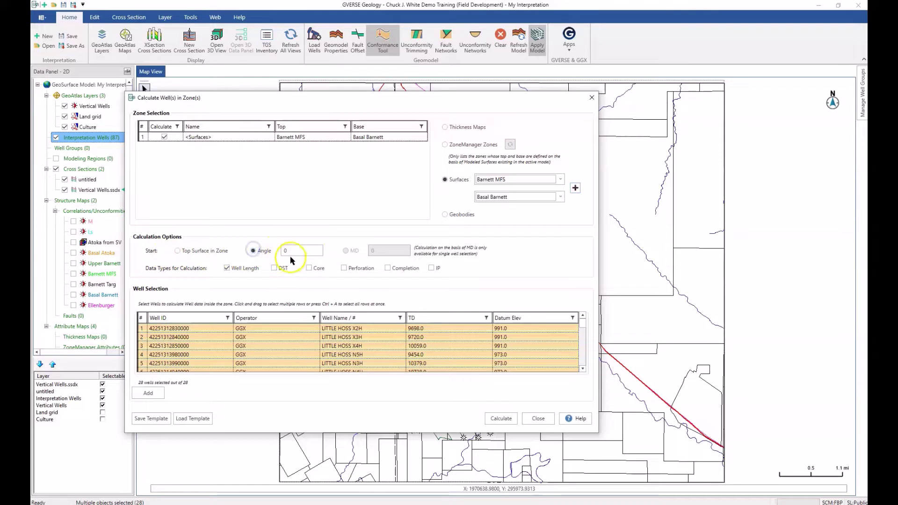
{"action": "type", "text": "85"}
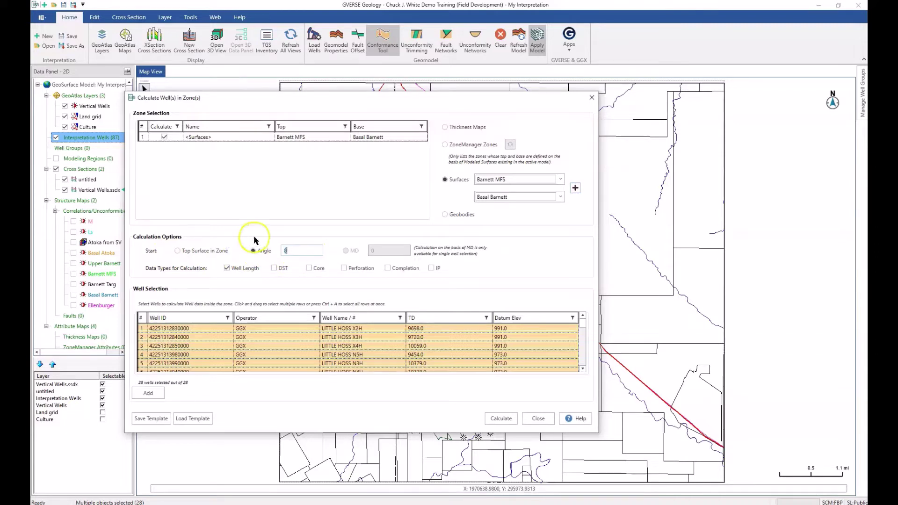
{"action": "left_click", "coordinate": [501, 419]}
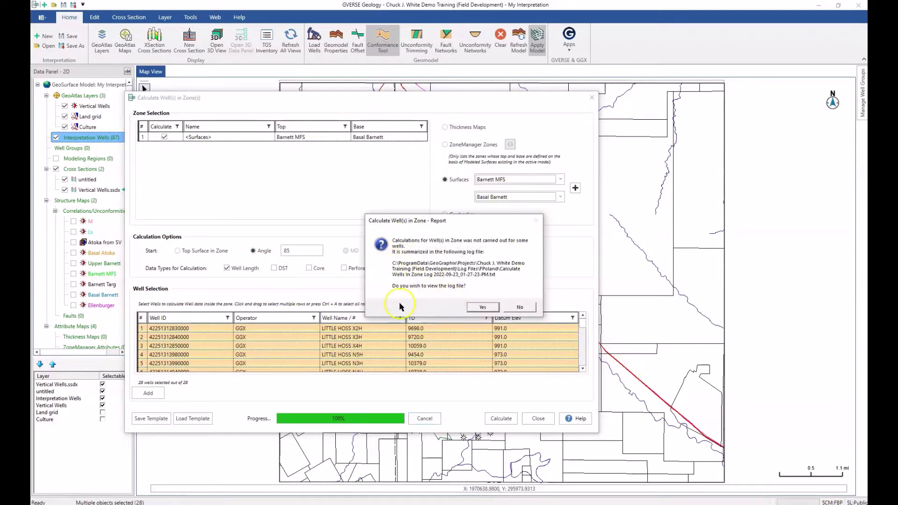
{"action": "left_click", "coordinate": [518, 306]}
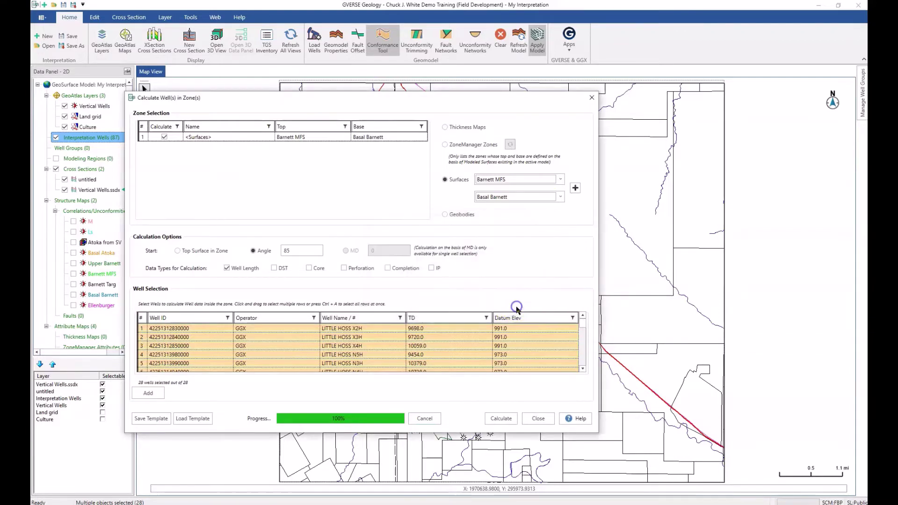
Step: Review the length and percent in zone for each well in the report, close the calculation, and clear the well selection
{"action": "left_click_drag", "start_coordinate": [666, 243], "coordinate": [744, 243]}
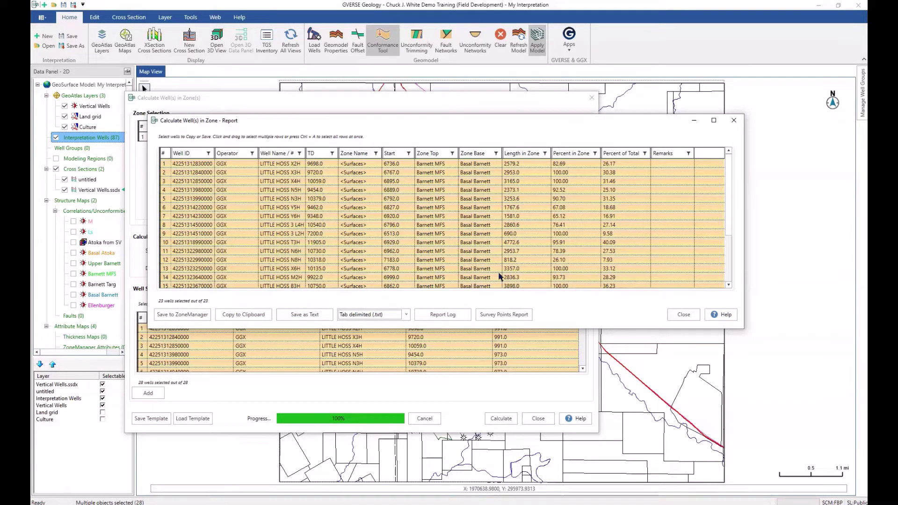
{"action": "left_click", "coordinate": [683, 318]}
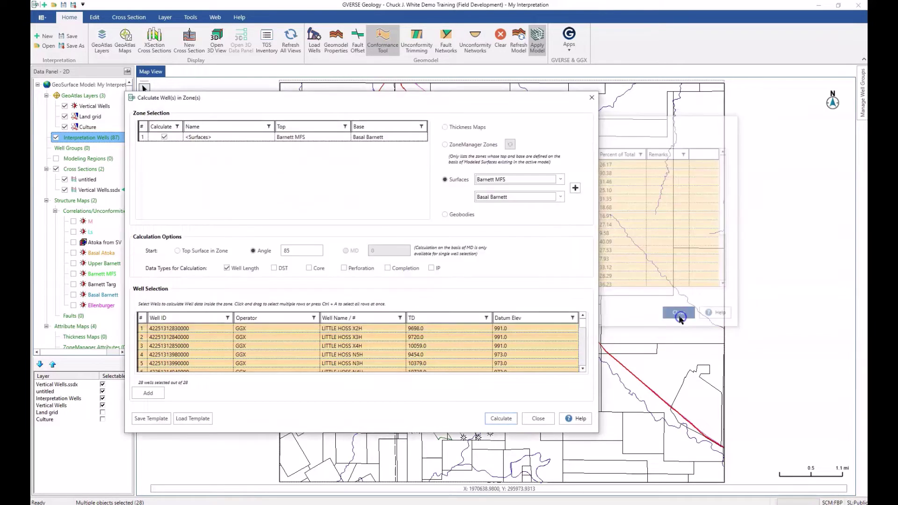
{"action": "left_click", "coordinate": [536, 420]}
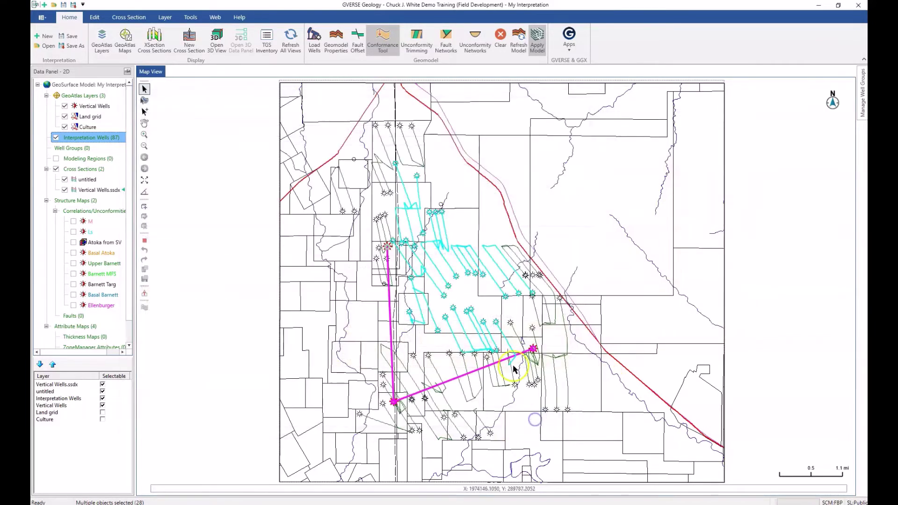
{"action": "right_click", "coordinate": [448, 196]}
{"action": "left_click", "coordinate": [468, 201]}
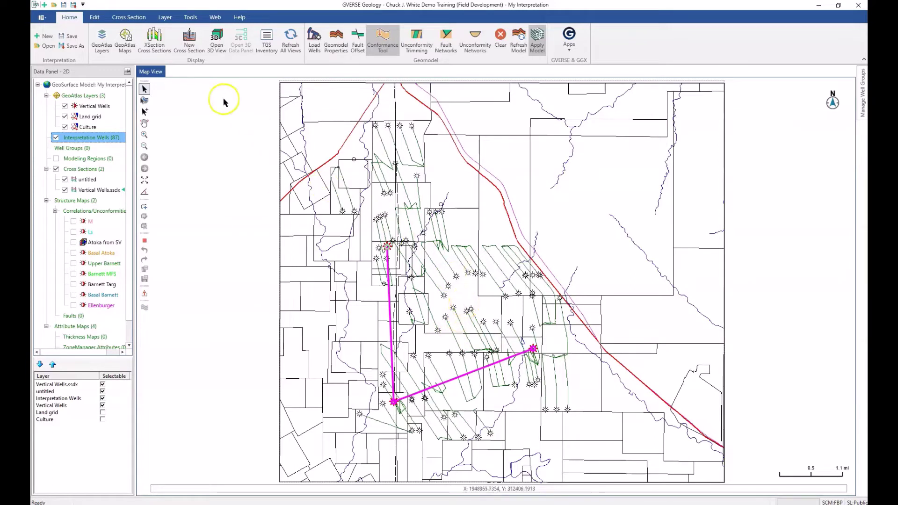
Step: Create a buffer projected cross-section along a north-south line about 5.47 mi long through the well field
{"action": "left_click", "coordinate": [132, 17]}
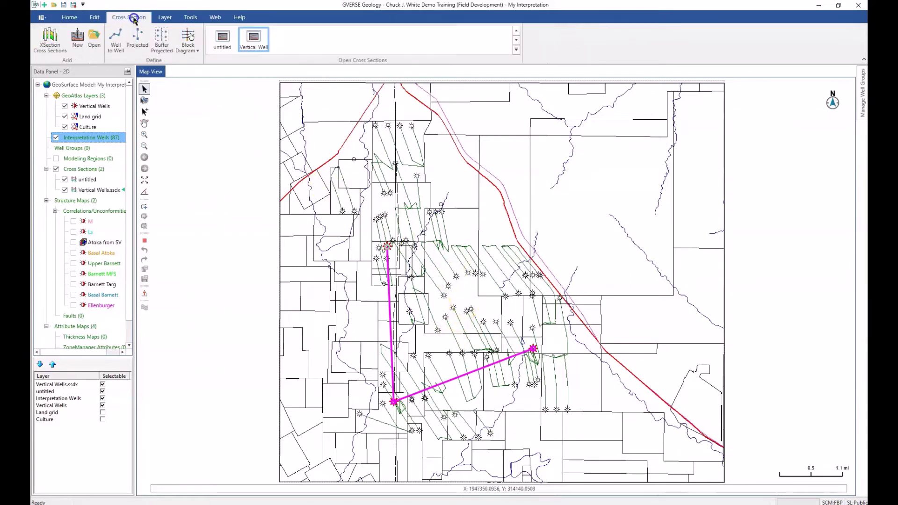
{"action": "left_click", "coordinate": [162, 39]}
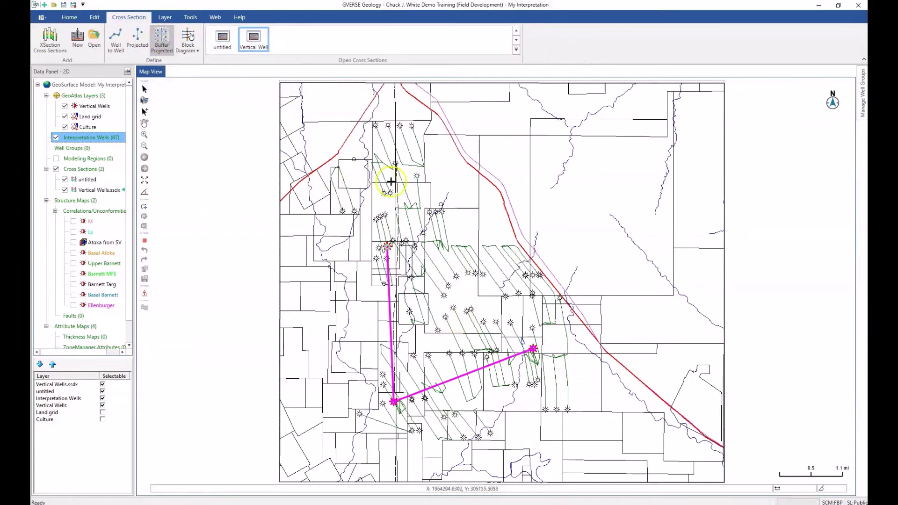
{"action": "left_click", "coordinate": [402, 138]}
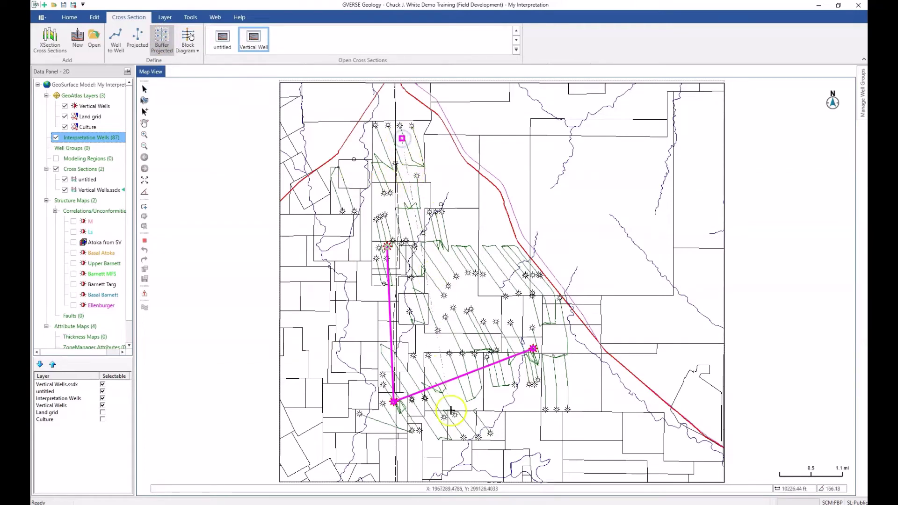
{"action": "left_click", "coordinate": [455, 454]}
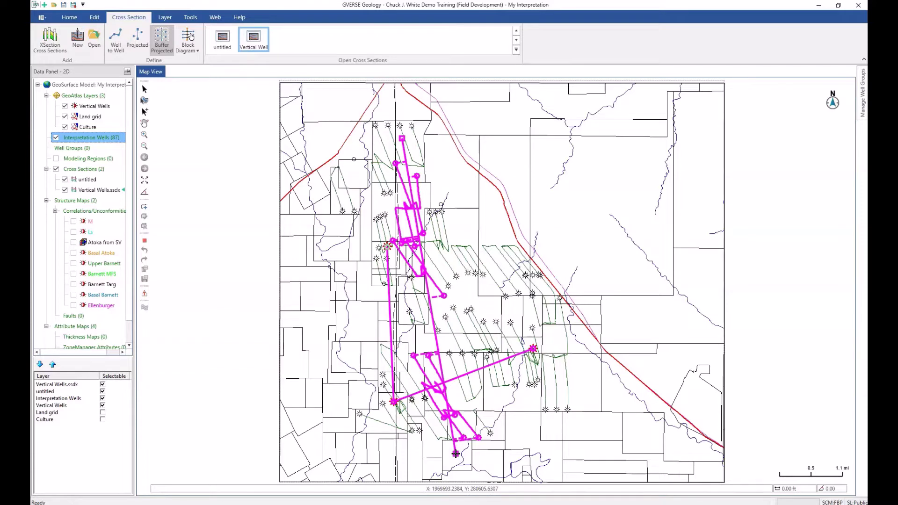
{"action": "right_click", "coordinate": [456, 454]}
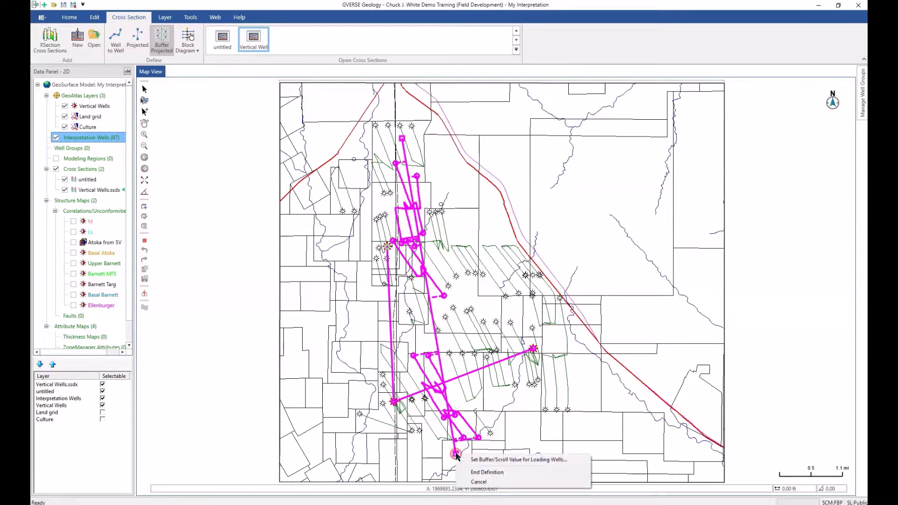
{"action": "left_click", "coordinate": [485, 473]}
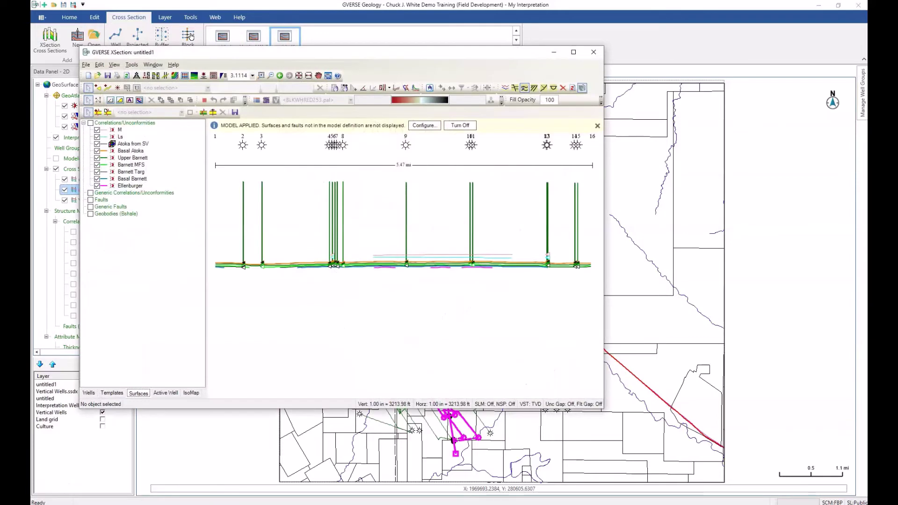
Step: Set the new cross-section's vertical scale to 1 in per 10 ft and clip it to an absolute measured depth interval starting at 6,000 ft
{"action": "left_click", "coordinate": [149, 77]}
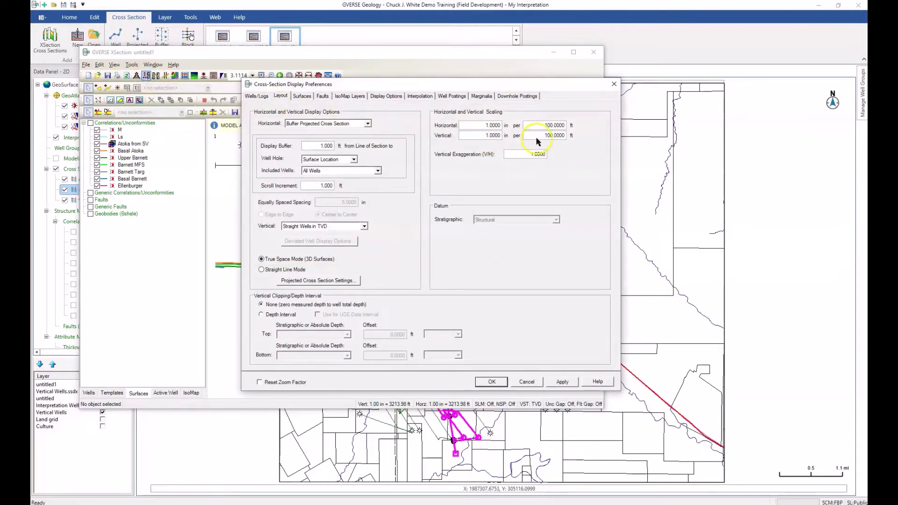
{"action": "left_click_drag", "start_coordinate": [534, 135], "coordinate": [571, 130]}
{"action": "left_click", "coordinate": [261, 315]}
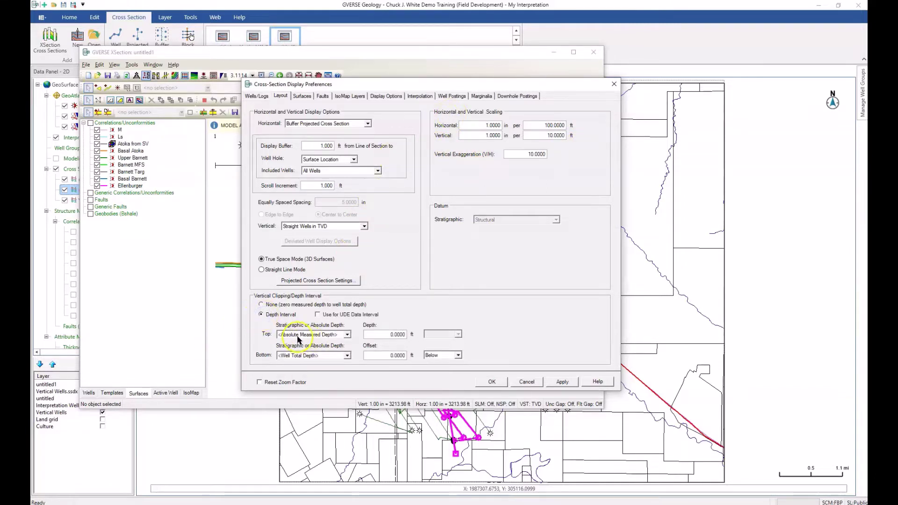
{"action": "double_click", "coordinate": [374, 335]}
{"action": "type", "text": "600"}
{"action": "left_click", "coordinate": [348, 355]}
{"action": "left_click", "coordinate": [333, 370]}
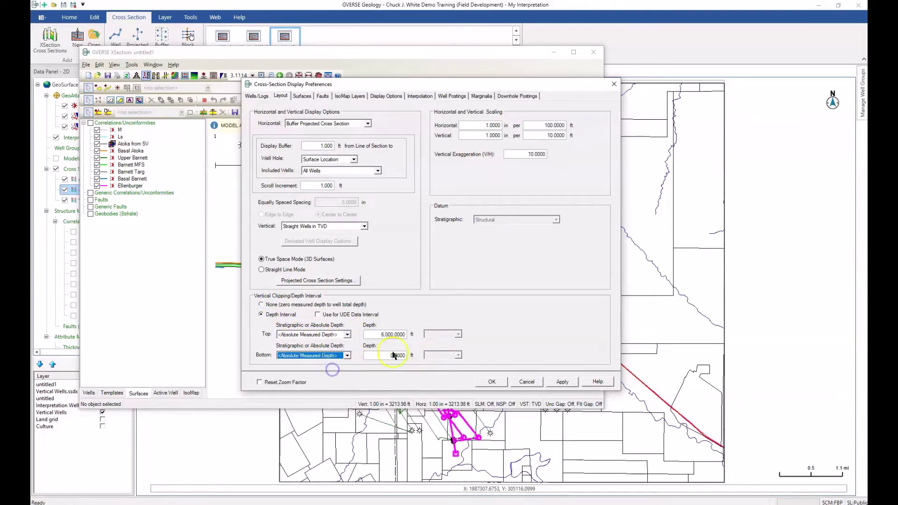
{"action": "double_click", "coordinate": [393, 355]}
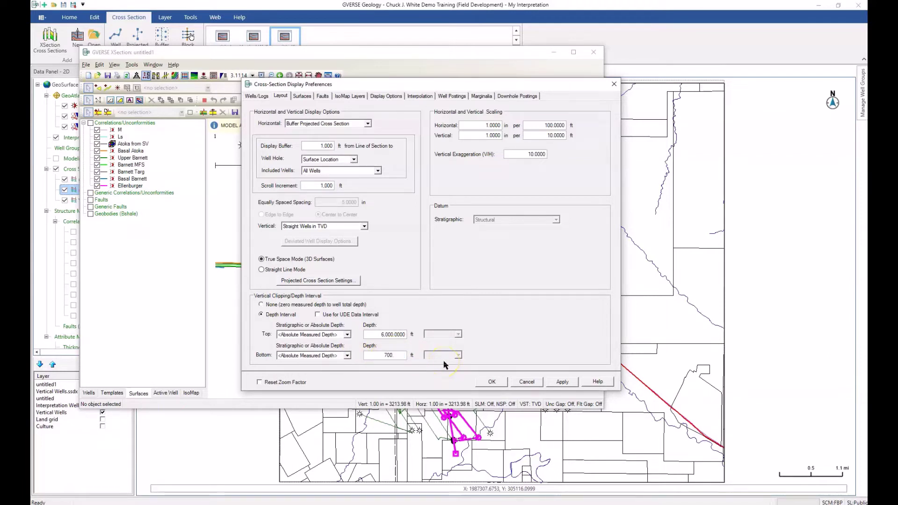
{"action": "left_click", "coordinate": [492, 383]}
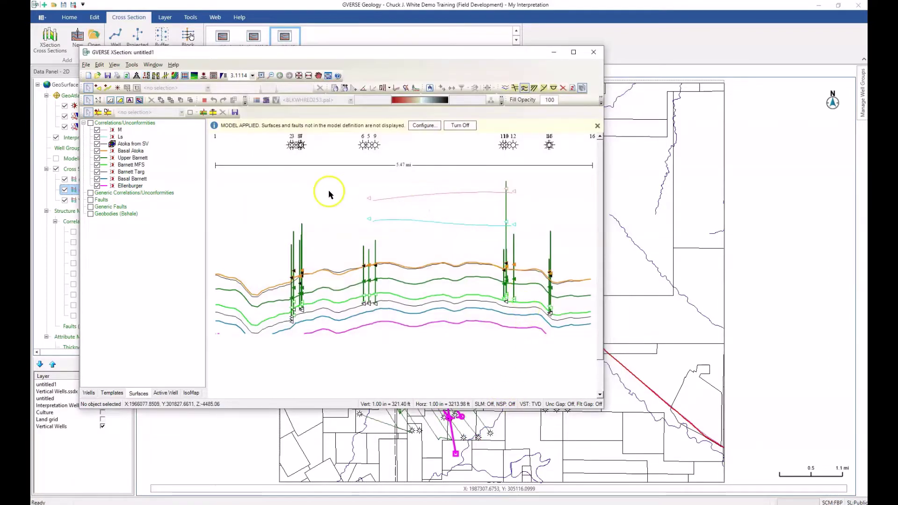
Step: Show the seismic backdrop in the new cross-section and move its window aside to reveal the section line on the map
{"action": "left_click", "coordinate": [266, 99]}
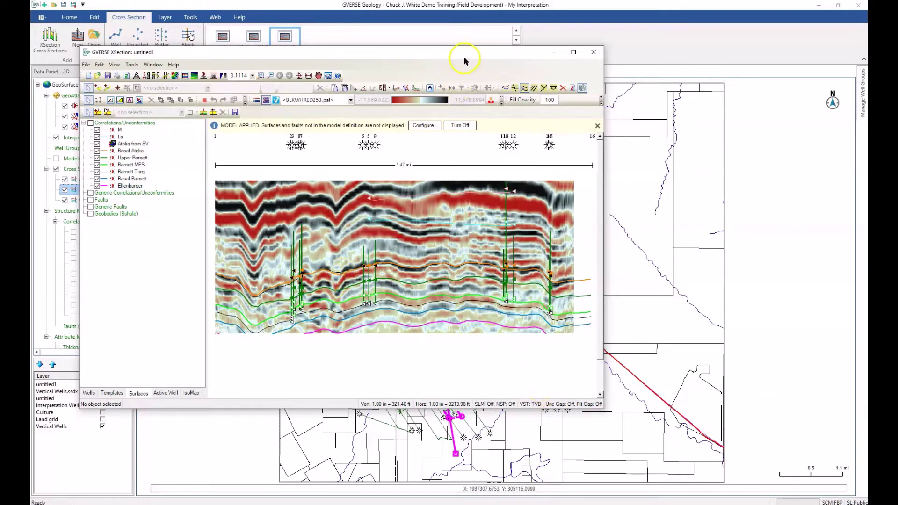
{"action": "left_click_drag", "start_coordinate": [452, 56], "coordinate": [823, 81]}
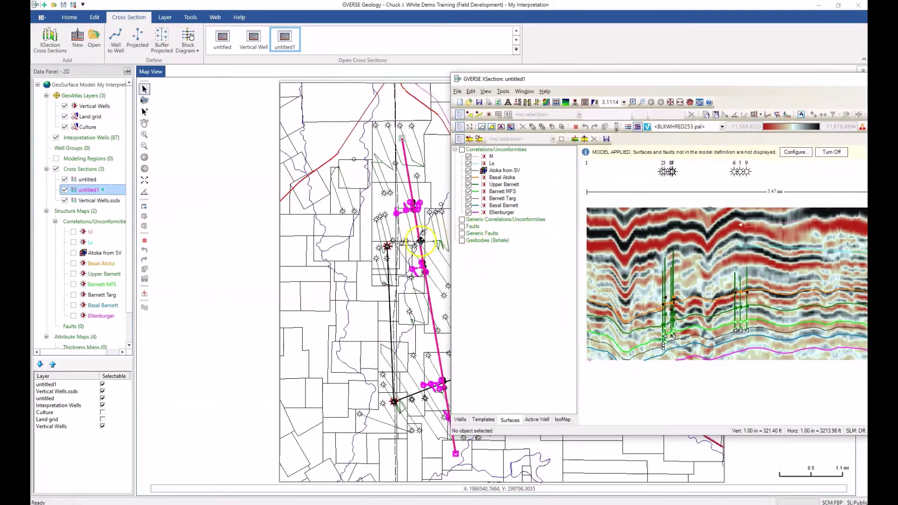
Step: Move the buffer projected section line slightly west on the map and close the updated cross-section without saving it
{"action": "left_click", "coordinate": [406, 244]}
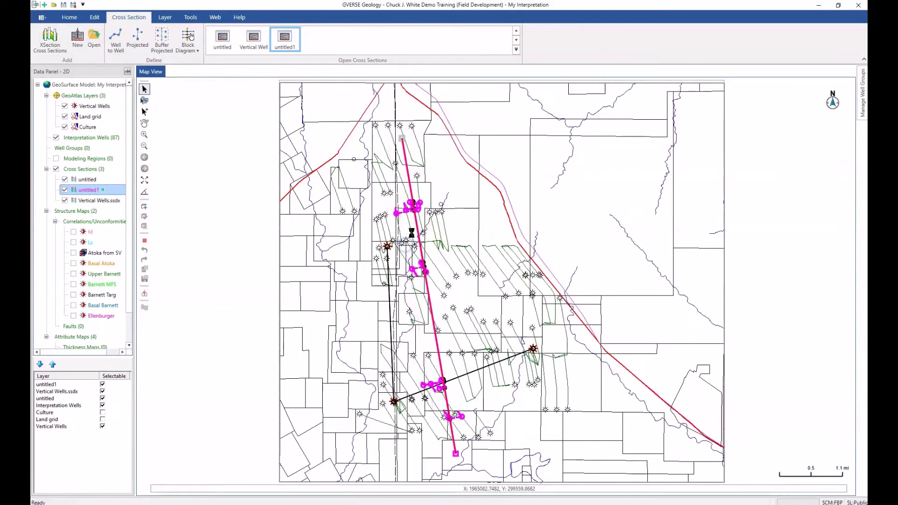
{"action": "left_click", "coordinate": [283, 39]}
{"action": "left_click", "coordinate": [672, 80]}
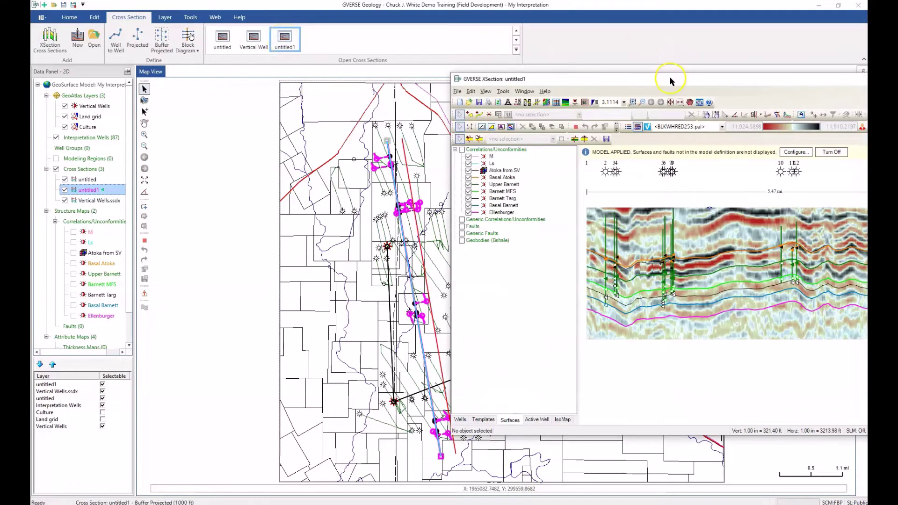
{"action": "left_click_drag", "start_coordinate": [672, 80], "coordinate": [405, 105]}
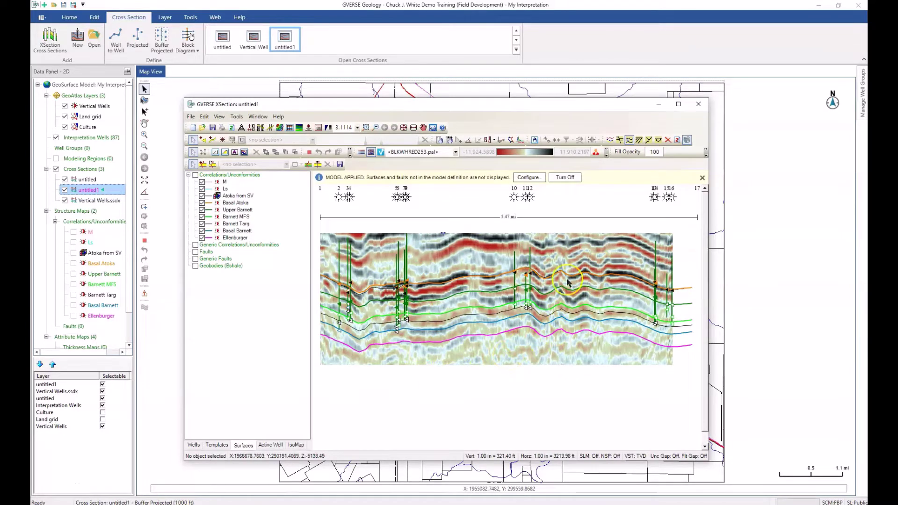
{"action": "left_click", "coordinate": [698, 106]}
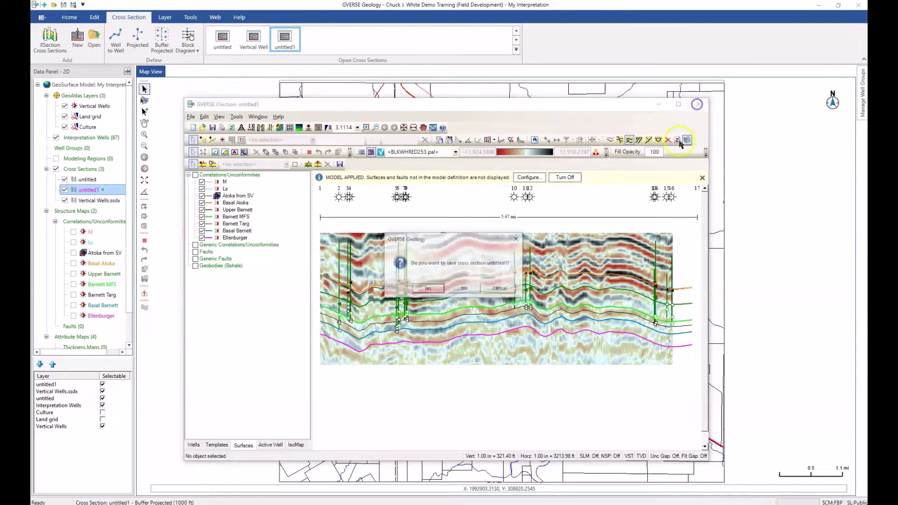
{"action": "left_click", "coordinate": [464, 289]}
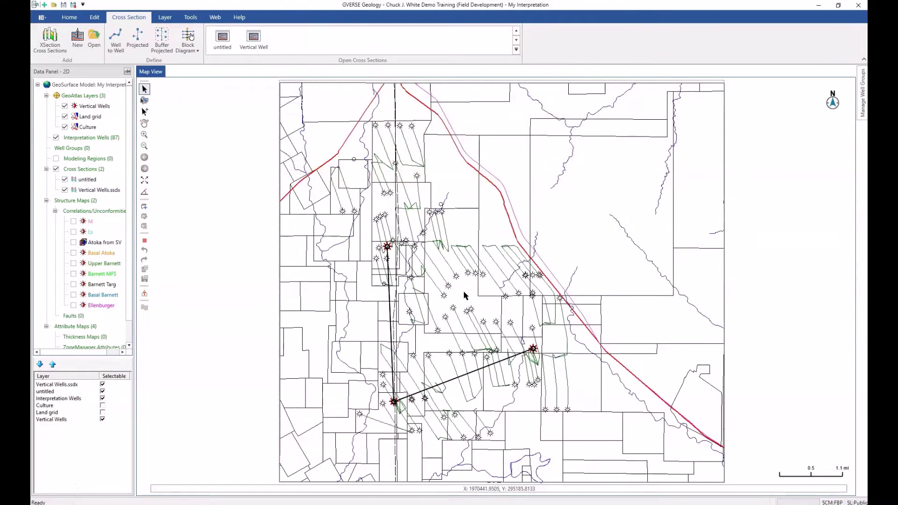
Step: Create a block diagram cross-section along a line about 1.07 mi long across the northernmost horizontal wells, using automatic well picking
{"action": "left_click", "coordinate": [188, 37]}
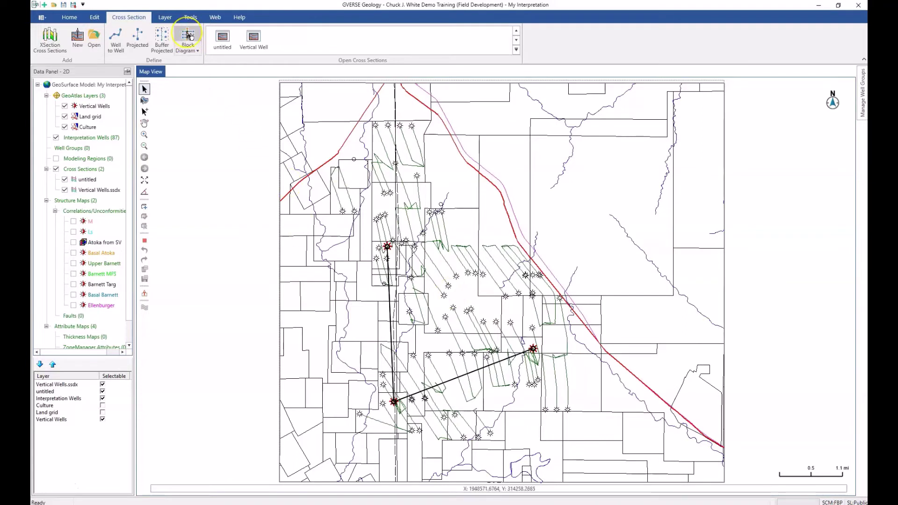
{"action": "left_click", "coordinate": [188, 36]}
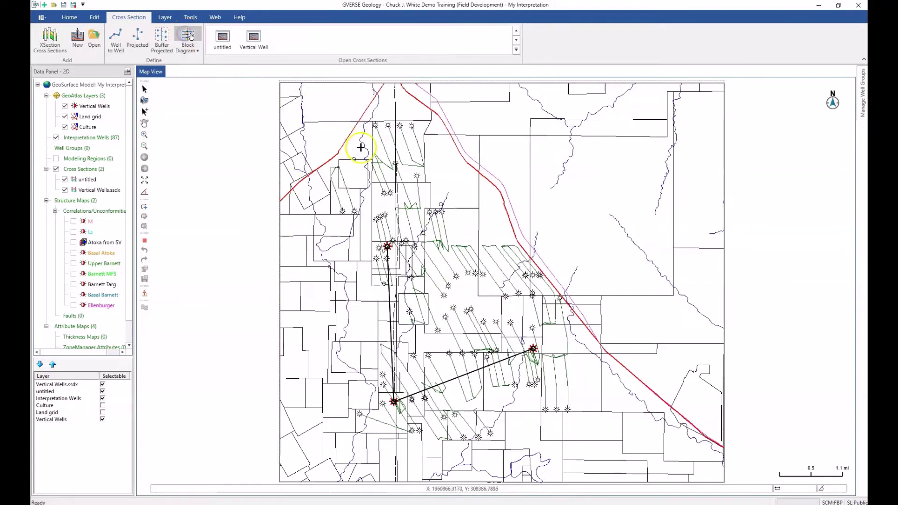
{"action": "left_click", "coordinate": [377, 151]}
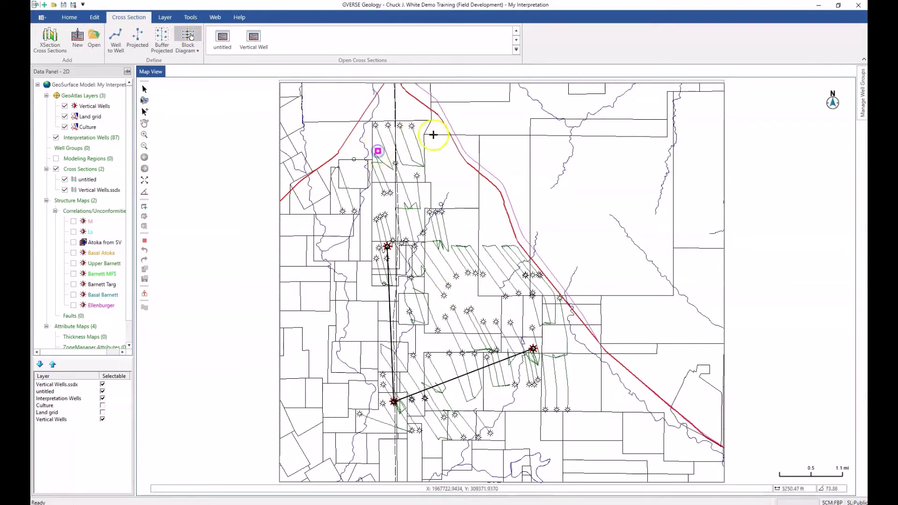
{"action": "left_click", "coordinate": [438, 135]}
{"action": "right_click", "coordinate": [438, 134]}
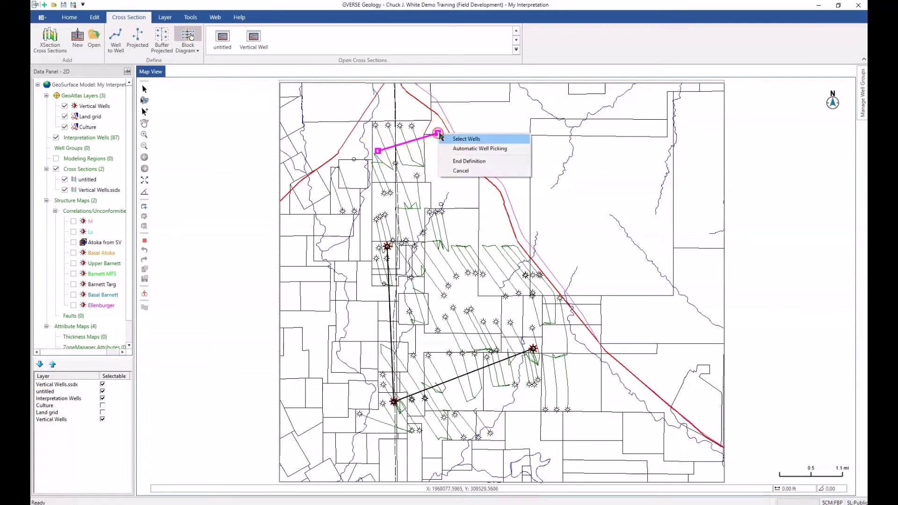
{"action": "left_click", "coordinate": [468, 148]}
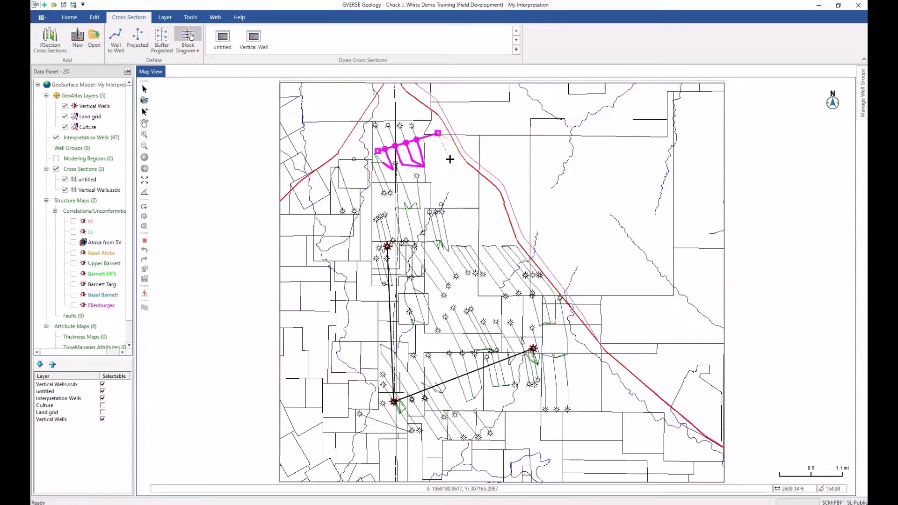
{"action": "right_click", "coordinate": [450, 160]}
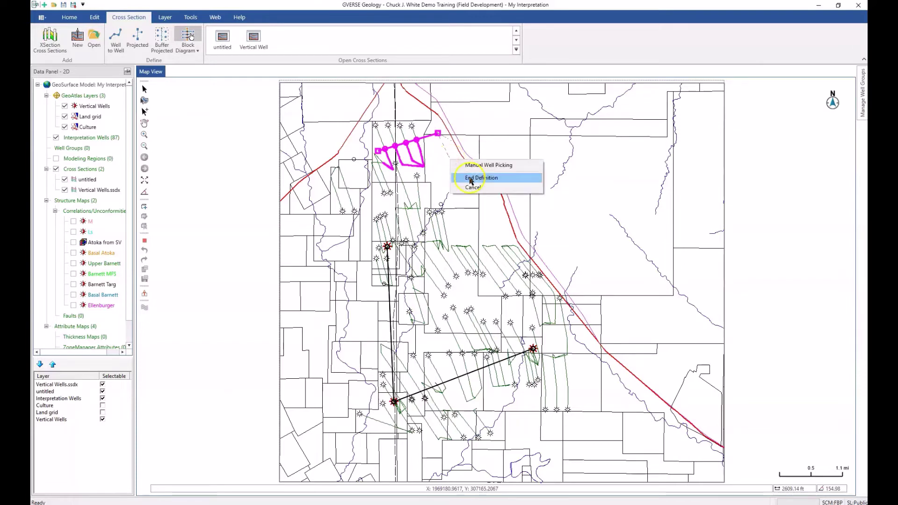
{"action": "left_click", "coordinate": [467, 177]}
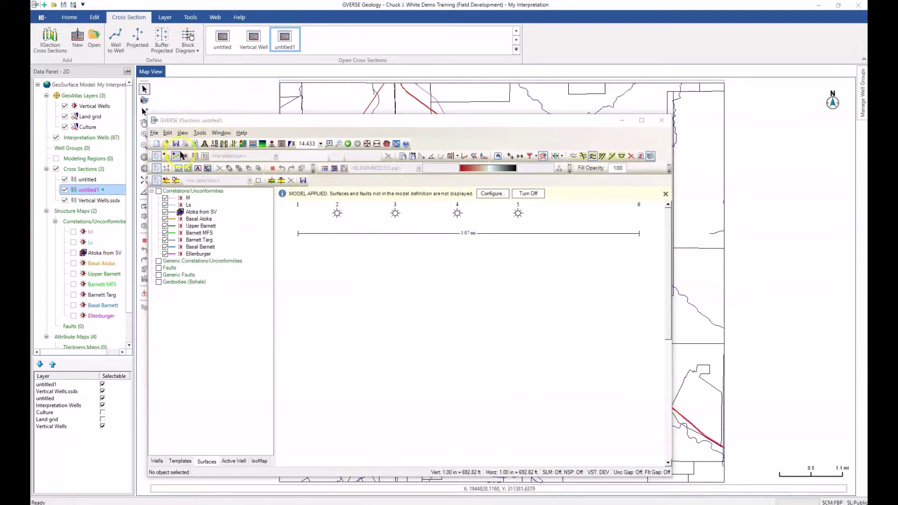
Step: Set the block diagram cross-section's vertical scale to 1 in per 20 ft in its layout preferences
{"action": "left_click", "coordinate": [216, 144]}
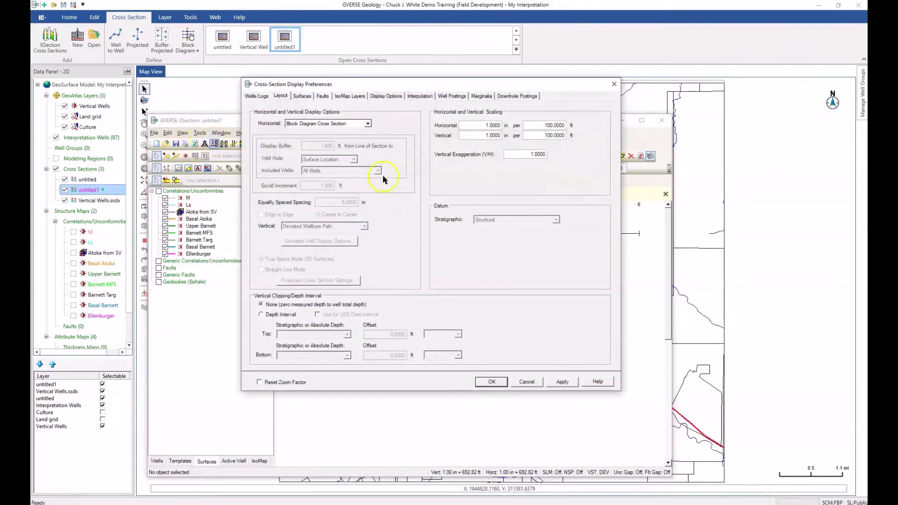
{"action": "left_click_drag", "start_coordinate": [532, 137], "coordinate": [575, 134]}
{"action": "type", "text": "20."}
{"action": "left_click", "coordinate": [522, 154]}
Step: Clip the cross-section to a depth interval from 6,000 to 8,000 ft absolute measured depth and apply the preferences
{"action": "left_click", "coordinate": [261, 315]}
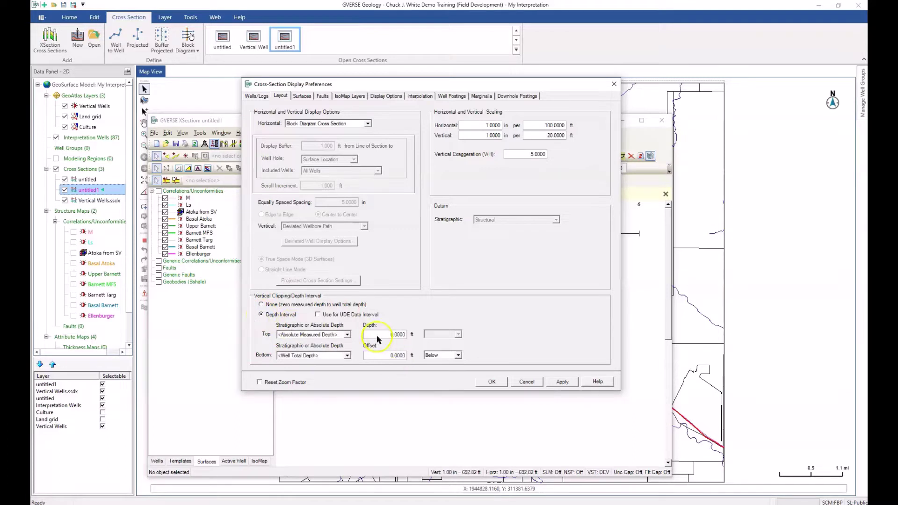
{"action": "type", "text": "600"}
{"action": "left_click", "coordinate": [348, 357]}
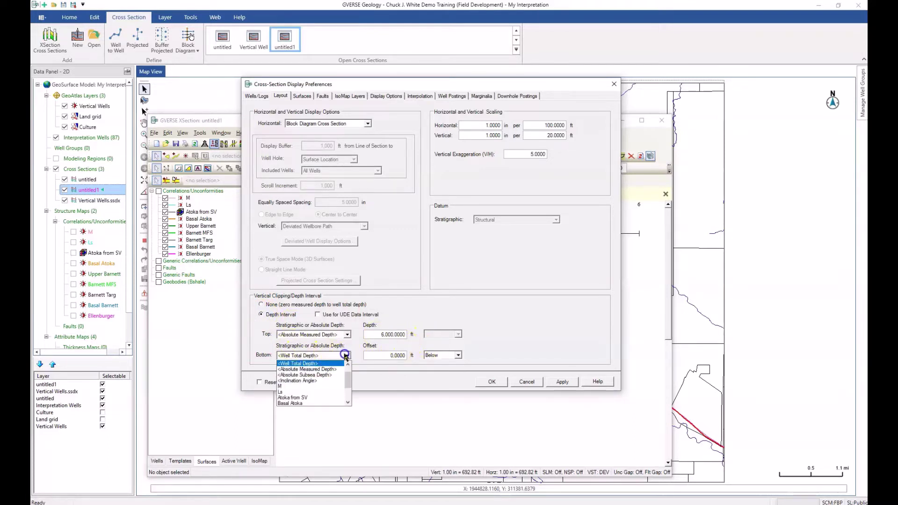
{"action": "left_click", "coordinate": [310, 370]}
{"action": "left_click", "coordinate": [385, 359]}
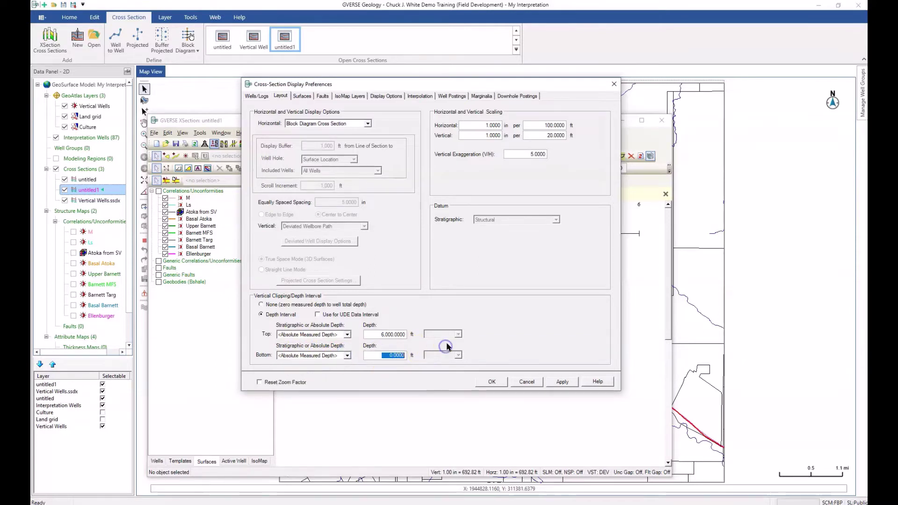
{"action": "type", "text": "80"}
{"action": "left_click", "coordinate": [457, 361]}
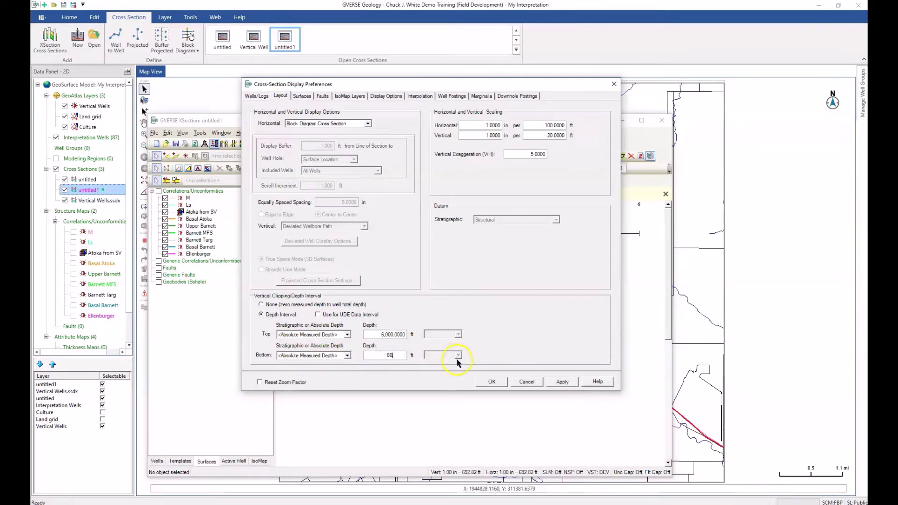
{"action": "type", "text": "00"}
{"action": "left_click", "coordinate": [491, 382]}
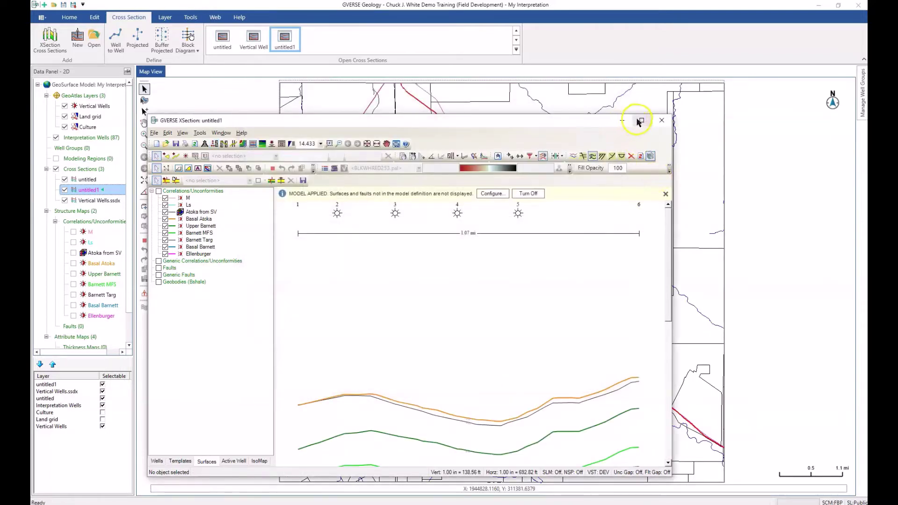
Step: Maximize the cross-section window and display the boundary distance annotations from the wells to the section's ends
{"action": "left_click", "coordinate": [640, 122]}
{"action": "left_click", "coordinate": [252, 27]}
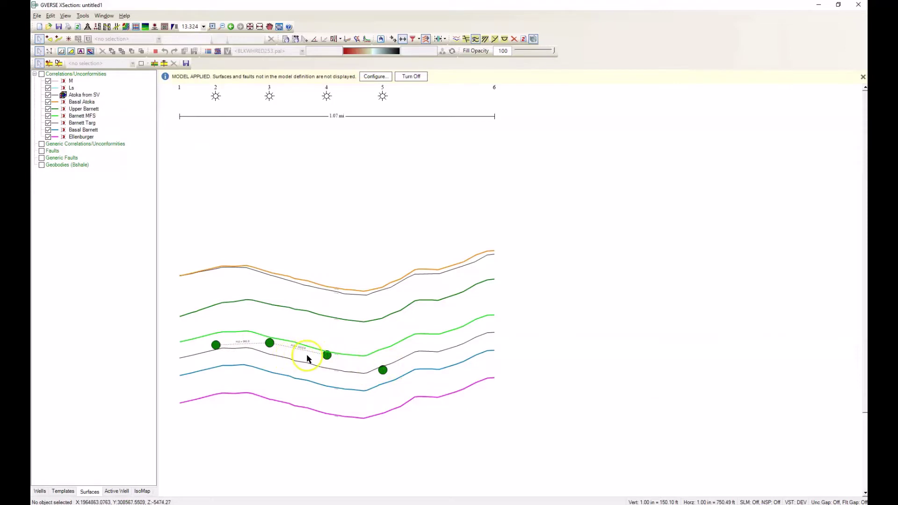
{"action": "left_click", "coordinate": [438, 40]}
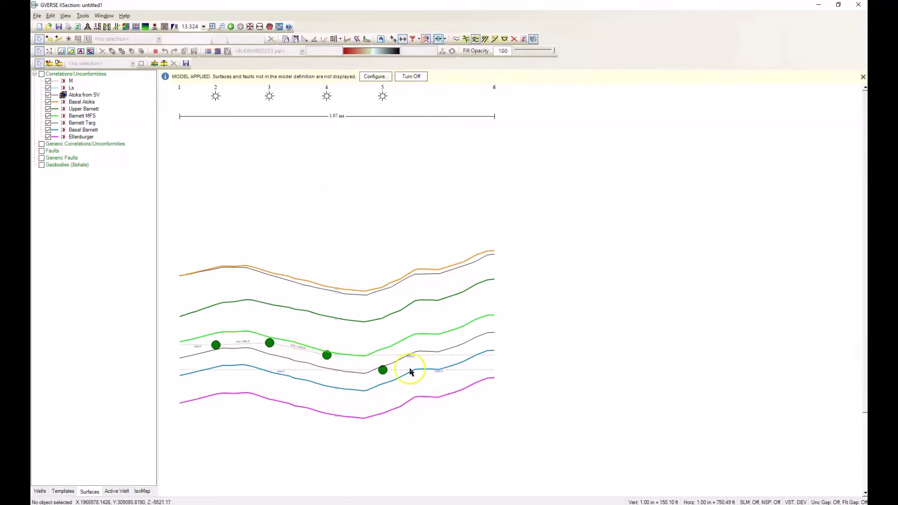
Step: Enlarge the font of the boundary distance annotations to the largest listed size in their display properties
{"action": "left_click", "coordinate": [198, 349]}
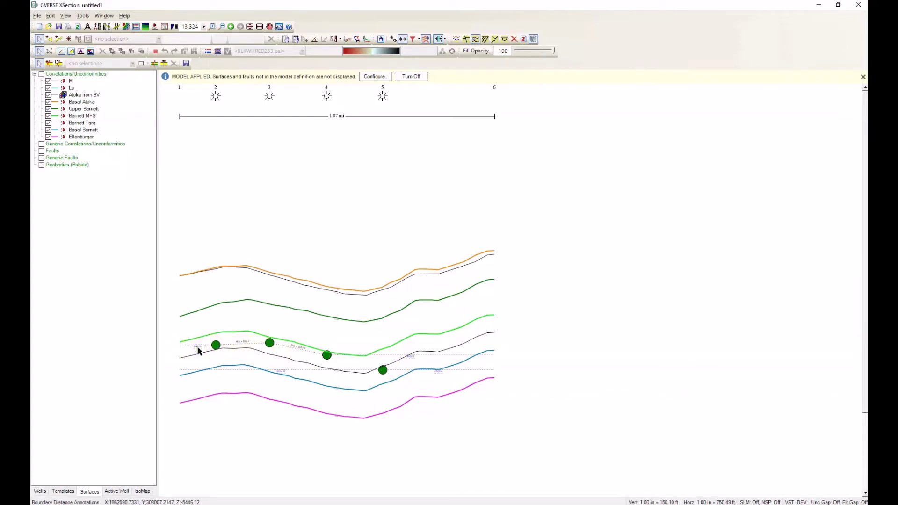
{"action": "right_click", "coordinate": [199, 350]}
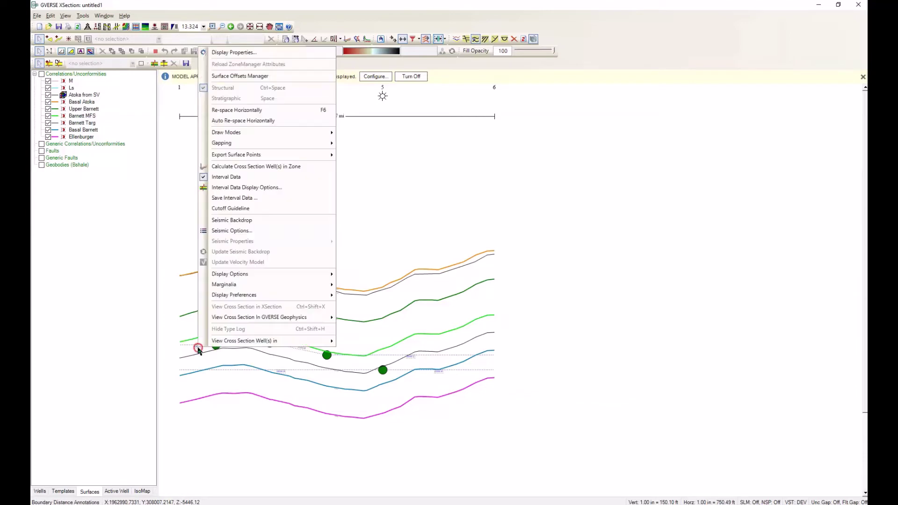
{"action": "left_click", "coordinate": [244, 56]}
{"action": "left_click", "coordinate": [402, 284]}
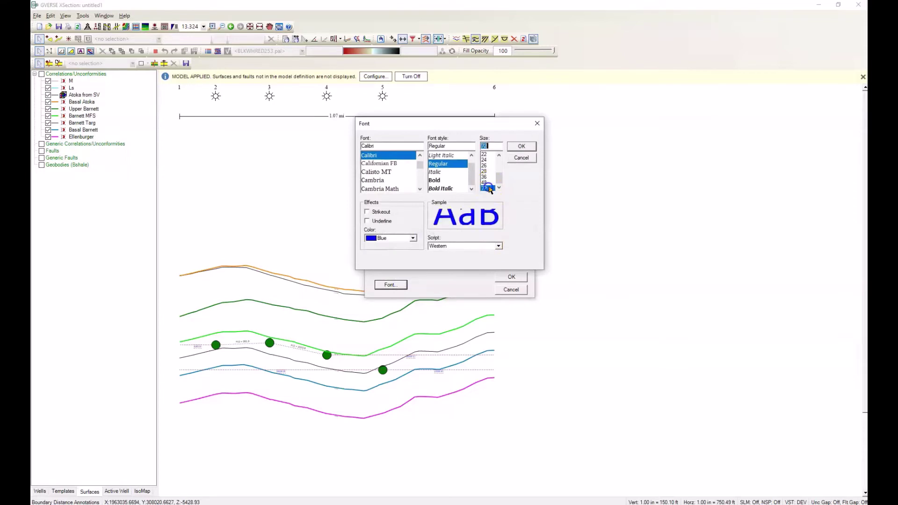
{"action": "left_click", "coordinate": [520, 146]}
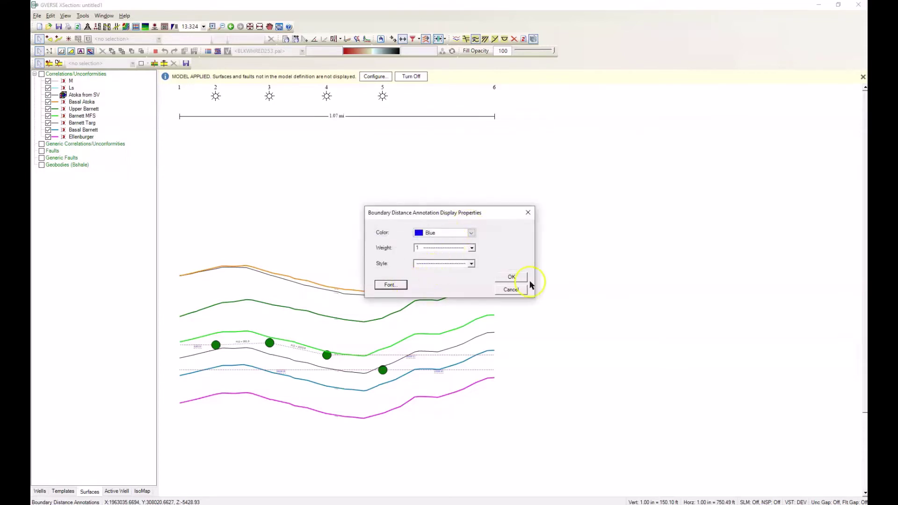
Step: Apply the boundary distance annotation properties and enlarge the font of the well distance annotations
{"action": "left_click", "coordinate": [512, 277]}
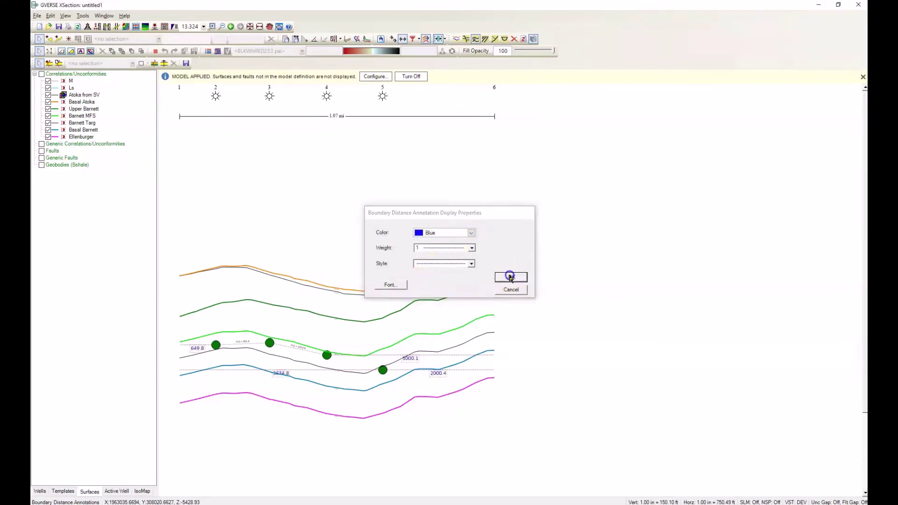
{"action": "right_click", "coordinate": [301, 350]}
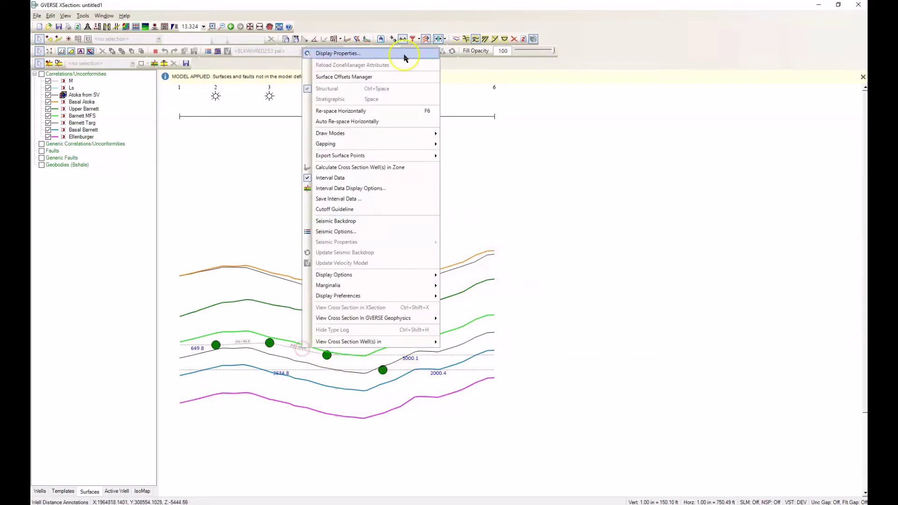
{"action": "left_click", "coordinate": [362, 57]}
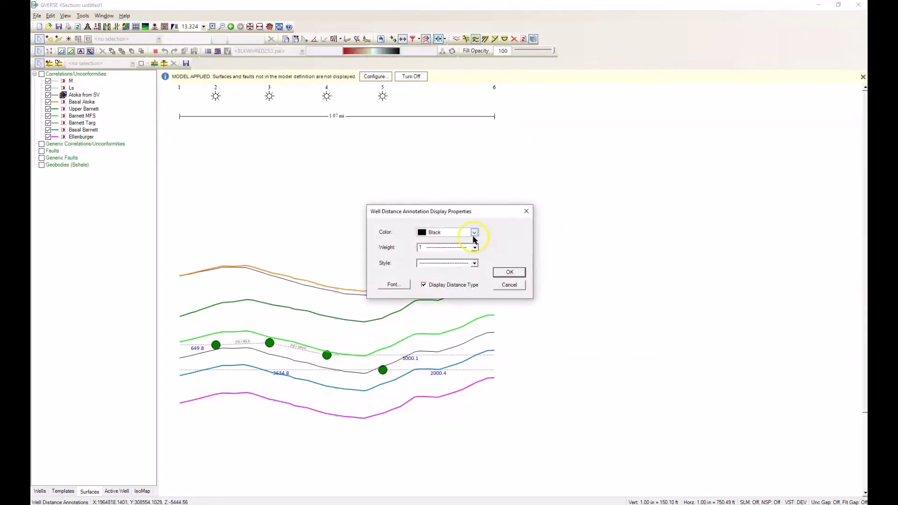
{"action": "left_click", "coordinate": [394, 285]}
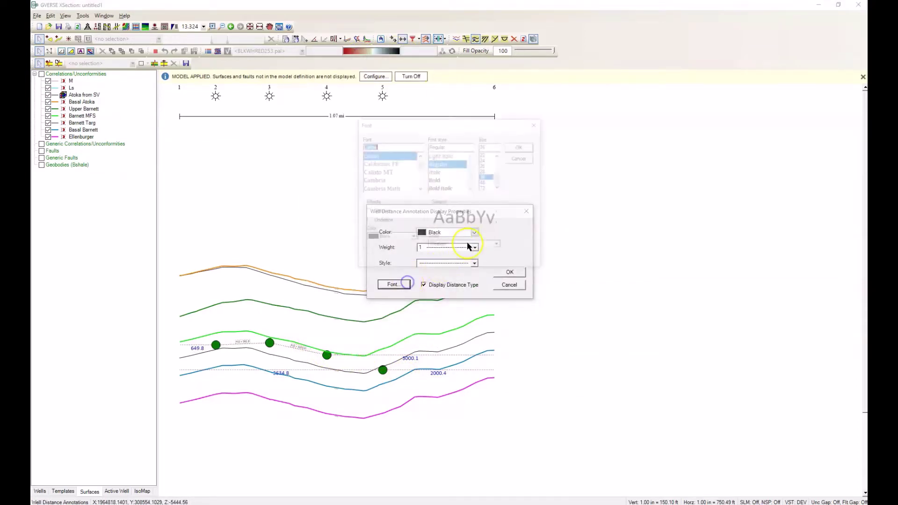
{"action": "scroll", "coordinate": [486, 178], "scroll_direction": "down", "scroll_amount": 3}
{"action": "left_click", "coordinate": [487, 188]}
{"action": "left_click", "coordinate": [522, 148]}
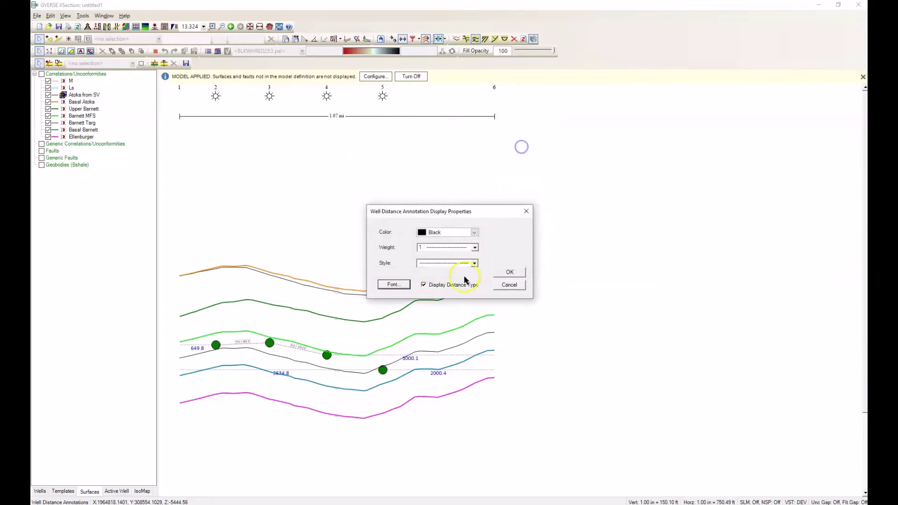
{"action": "left_click", "coordinate": [509, 274]}
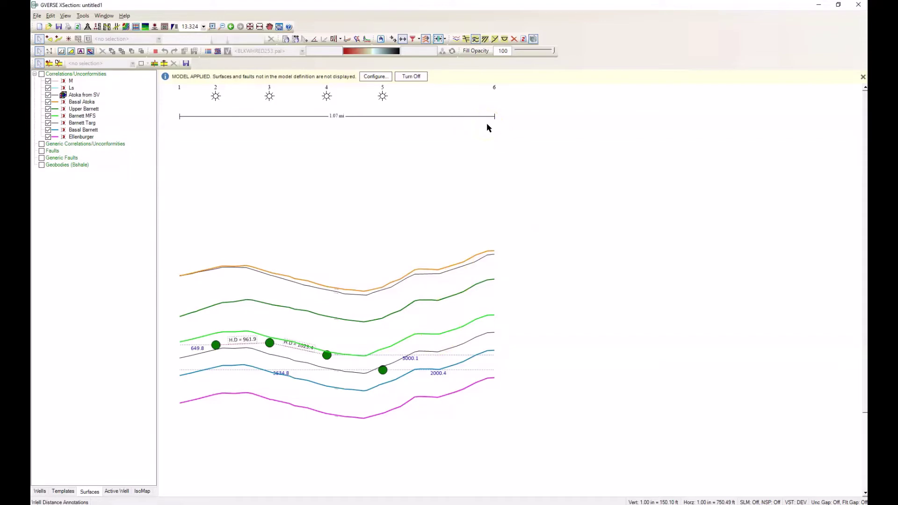
Step: Shift the untitled1 section line slightly northwest on the map and check the updated distance annotations in its cross section
{"action": "left_click", "coordinate": [289, 34]}
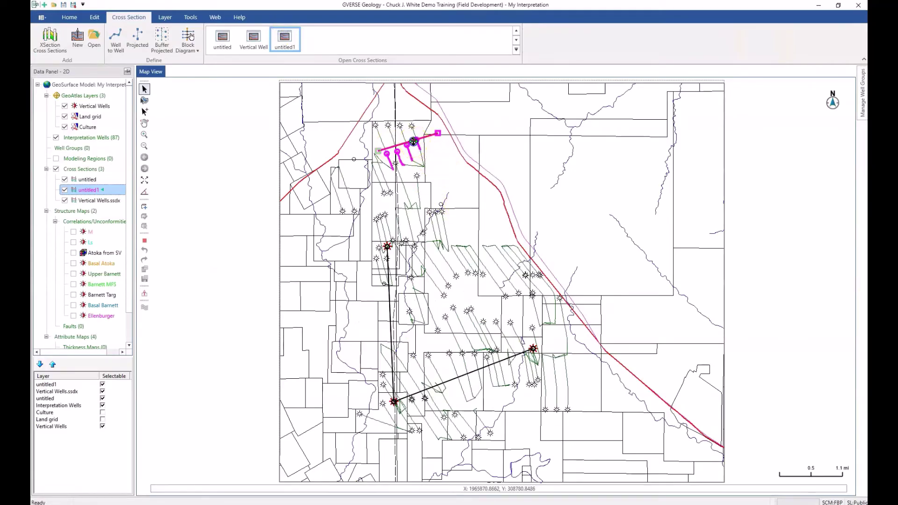
{"action": "double_click", "coordinate": [292, 45]}
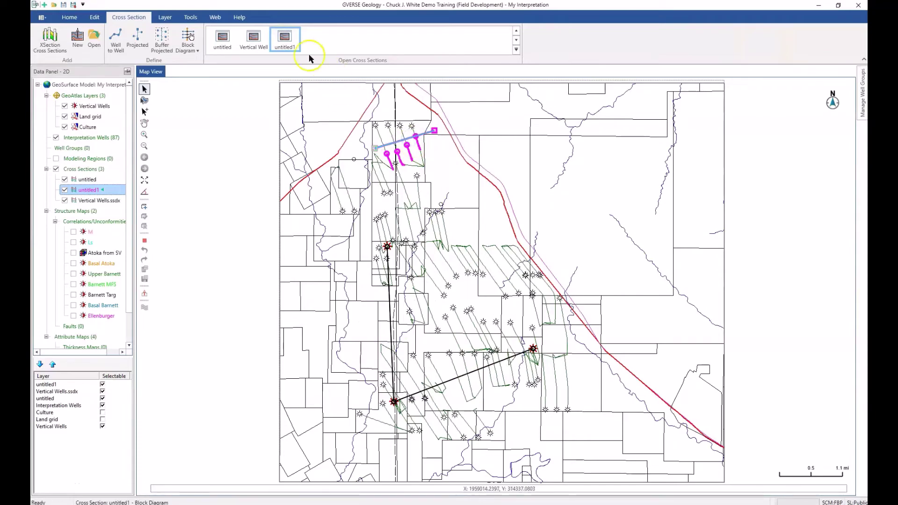
{"action": "left_click", "coordinate": [395, 366]}
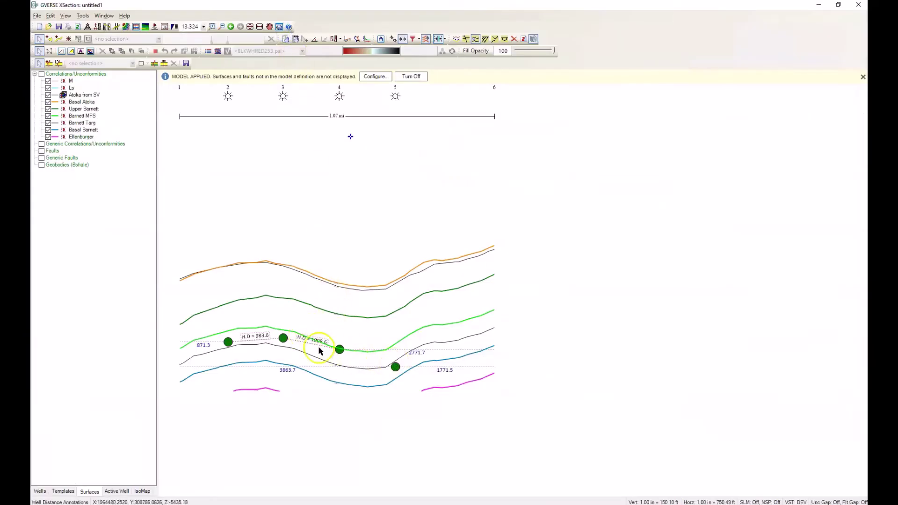
{"action": "left_click", "coordinate": [228, 342]}
{"action": "left_click", "coordinate": [340, 350]}
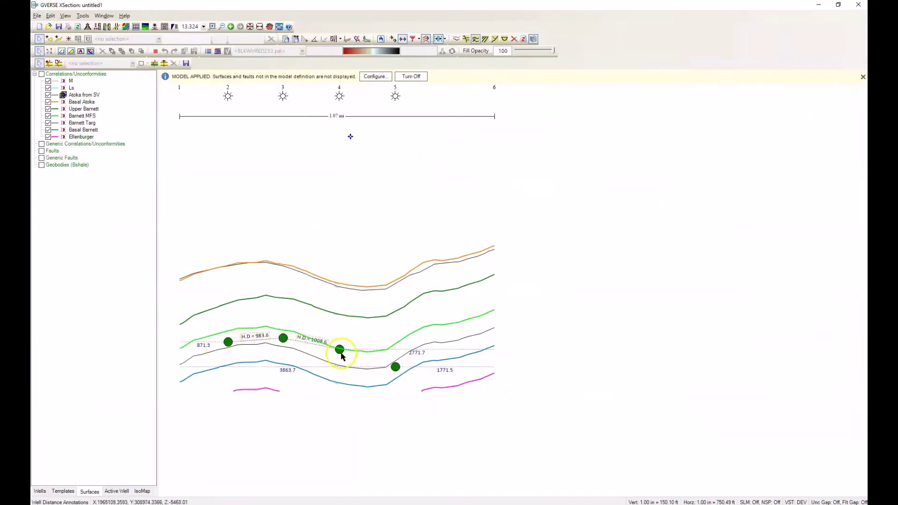
{"action": "left_click", "coordinate": [209, 118]}
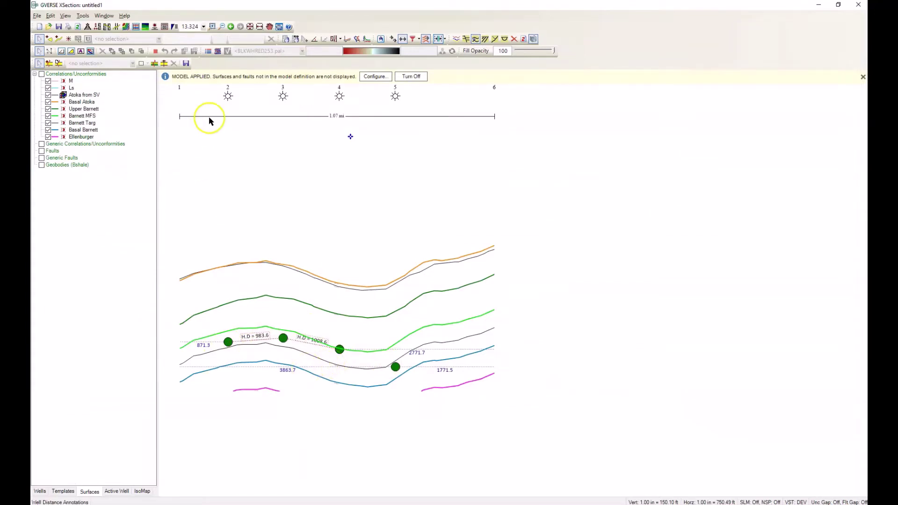
Step: Toggle the seismic backdrop on and off in the untitled1 cross section, and close that cross section
{"action": "left_click", "coordinate": [219, 51]}
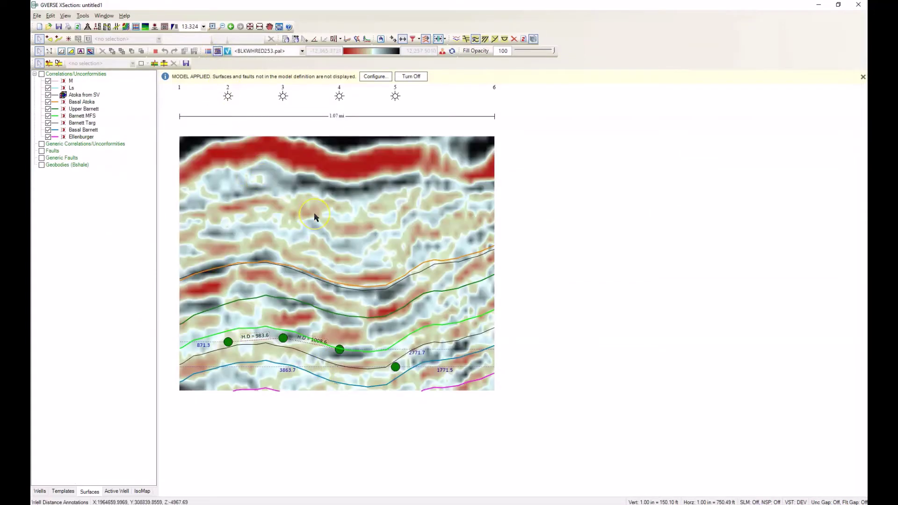
{"action": "left_click", "coordinate": [217, 52]}
{"action": "left_click", "coordinate": [766, 196]}
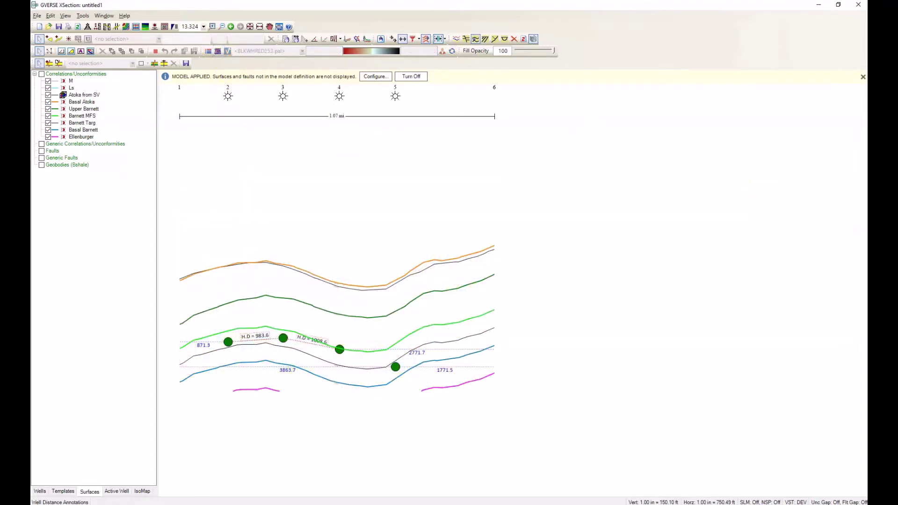
{"action": "left_click", "coordinate": [860, 7]}
{"action": "left_click", "coordinate": [460, 286]}
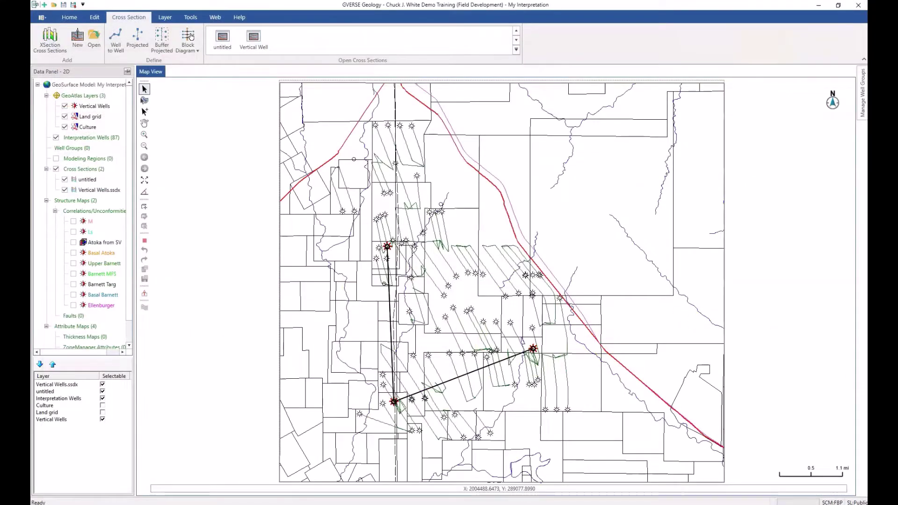
Step: Open the 3D view of the geomodel and examine the remaining cross sections up close
{"action": "left_click", "coordinate": [70, 17]}
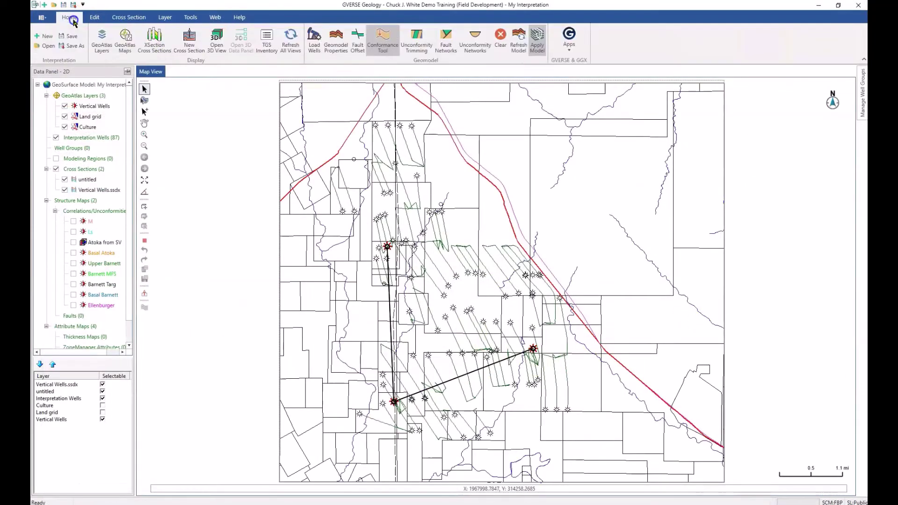
{"action": "left_click", "coordinate": [217, 41]}
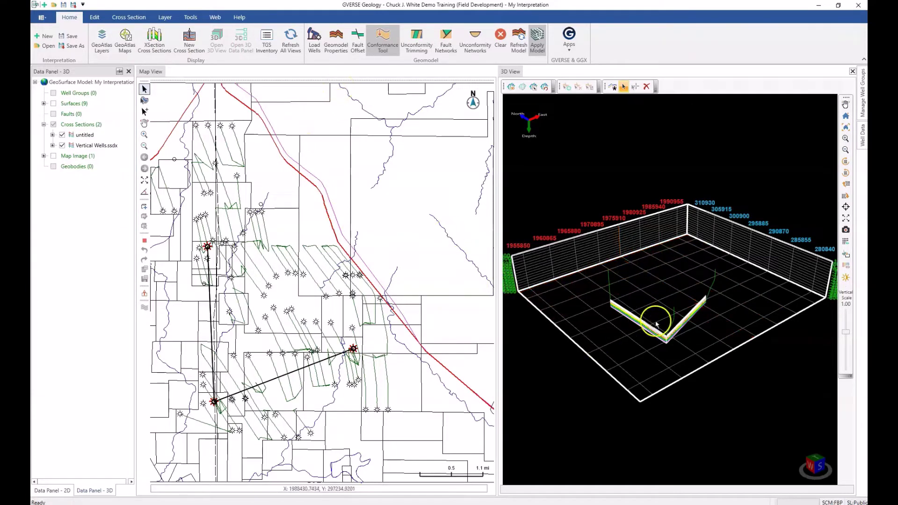
{"action": "left_click_drag", "start_coordinate": [651, 316], "coordinate": [667, 303]}
{"action": "scroll", "coordinate": [655, 320], "scroll_direction": "up", "scroll_amount": 4}
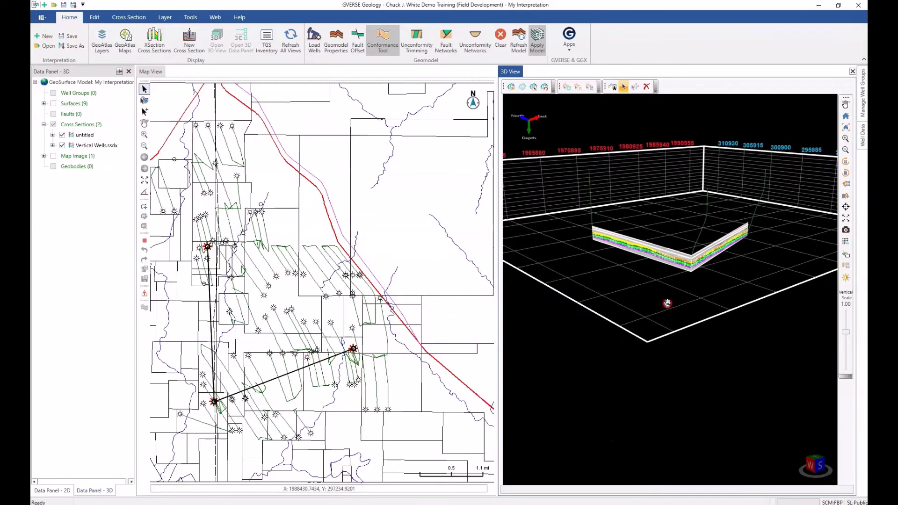
{"action": "scroll", "coordinate": [683, 281], "scroll_direction": "up", "scroll_amount": 2}
{"action": "scroll", "coordinate": [694, 260], "scroll_direction": "up", "scroll_amount": 2}
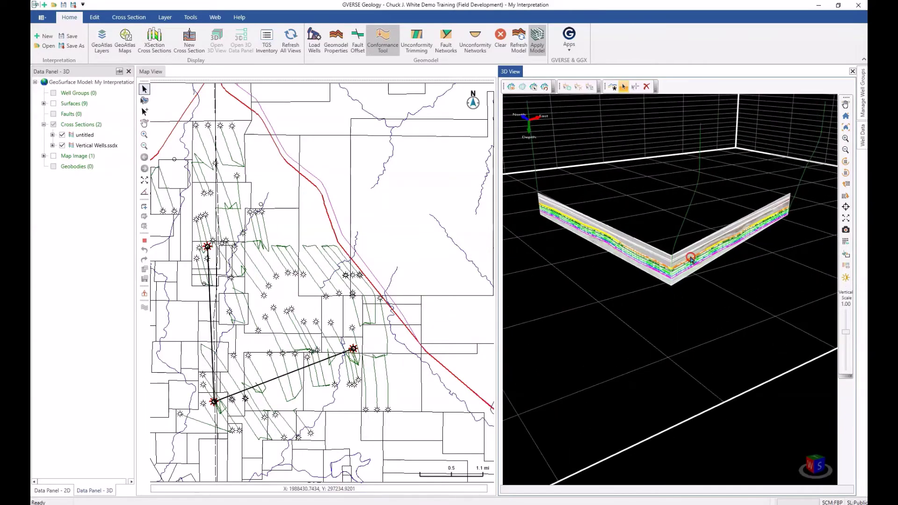
{"action": "left_click_drag", "start_coordinate": [695, 260], "coordinate": [730, 262]}
Step: Display the Ellenburger, Barnett Targ, Upper Barnett and Basal Atoka surfaces in the 3D view
{"action": "left_click", "coordinate": [38, 107]}
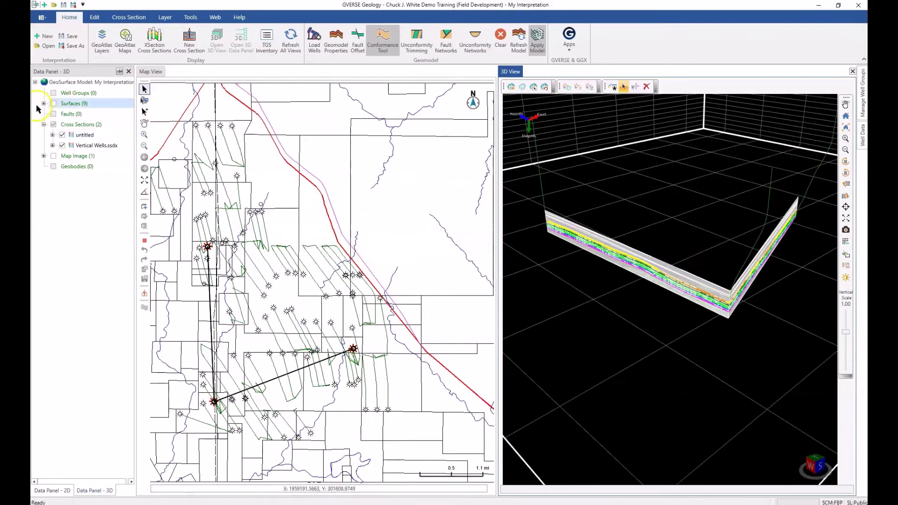
{"action": "left_click", "coordinate": [44, 103]}
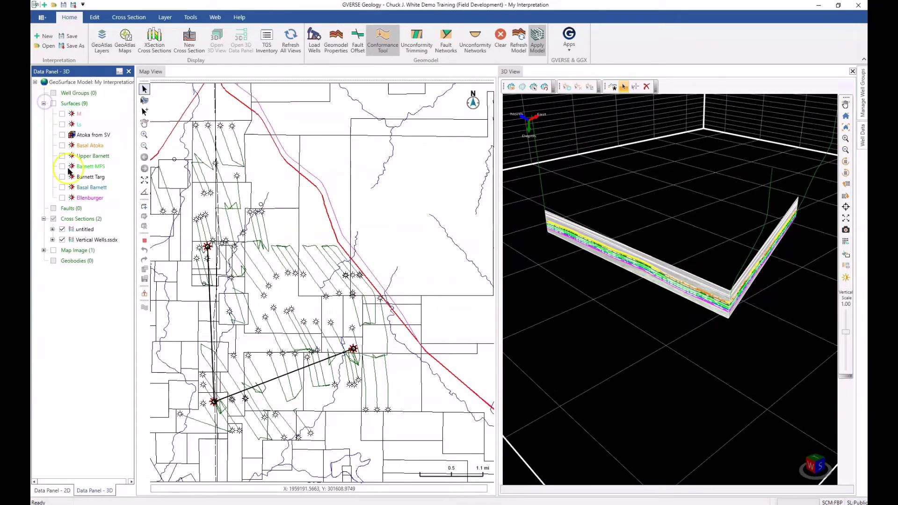
{"action": "left_click", "coordinate": [63, 198]}
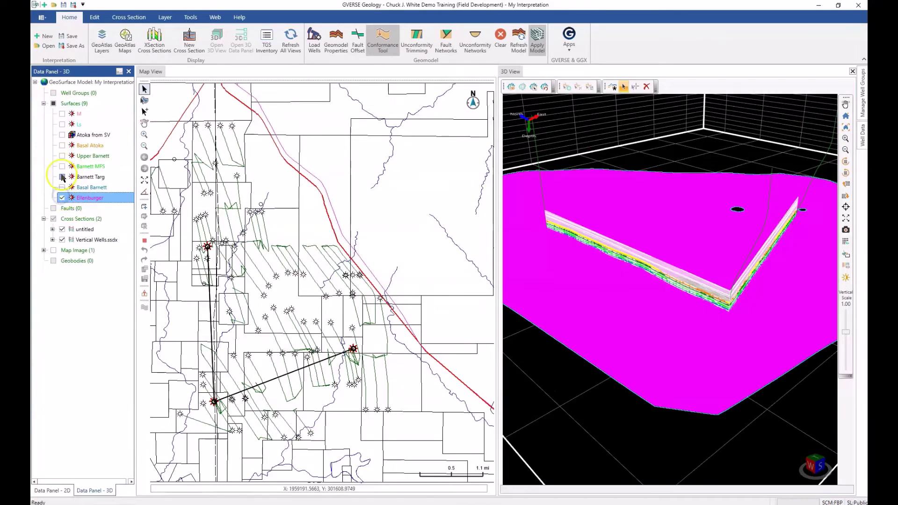
{"action": "left_click", "coordinate": [63, 177]}
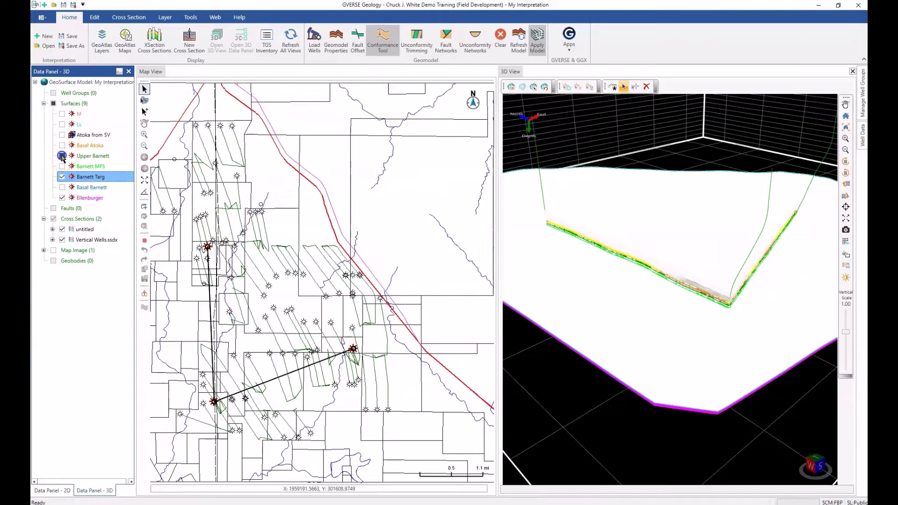
{"action": "left_click", "coordinate": [62, 156]}
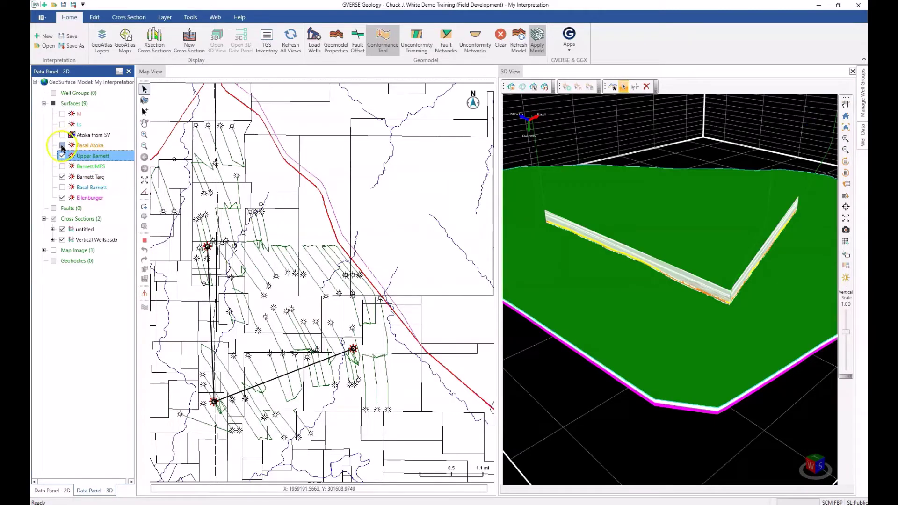
{"action": "left_click", "coordinate": [62, 147]}
Step: Set the 3D view's vertical scale to about 5.07 and pick a new view center near the cross sections' corner
{"action": "left_click_drag", "start_coordinate": [845, 332], "coordinate": [845, 352]}
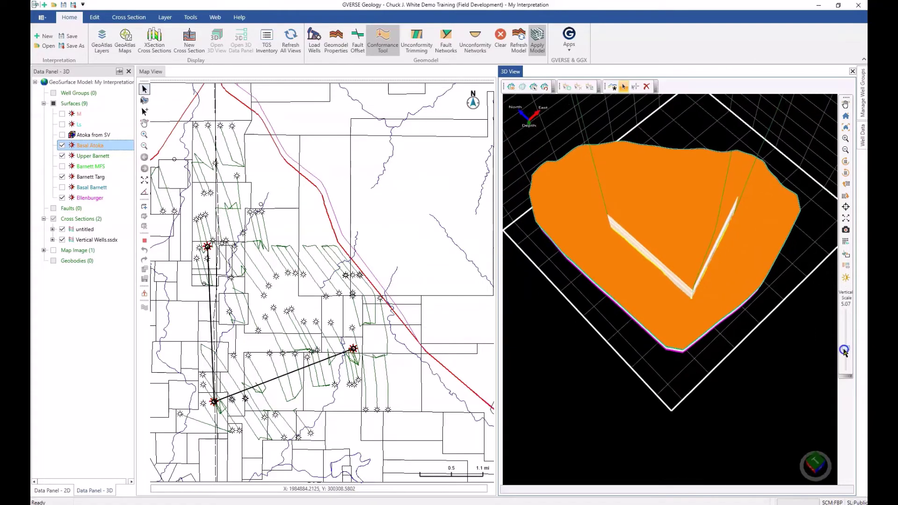
{"action": "left_click_drag", "start_coordinate": [706, 324], "coordinate": [708, 327]}
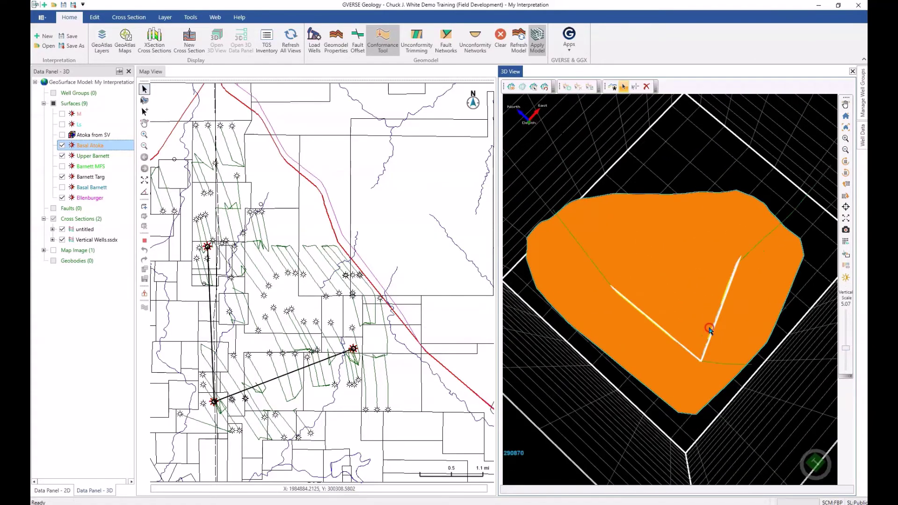
{"action": "left_click", "coordinate": [846, 206]}
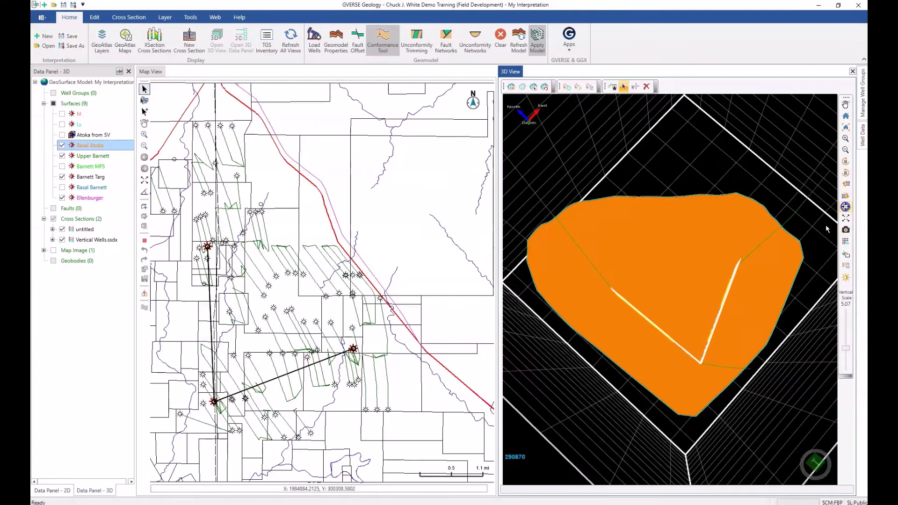
{"action": "left_click", "coordinate": [706, 336]}
{"action": "left_click_drag", "start_coordinate": [706, 335], "coordinate": [694, 310]}
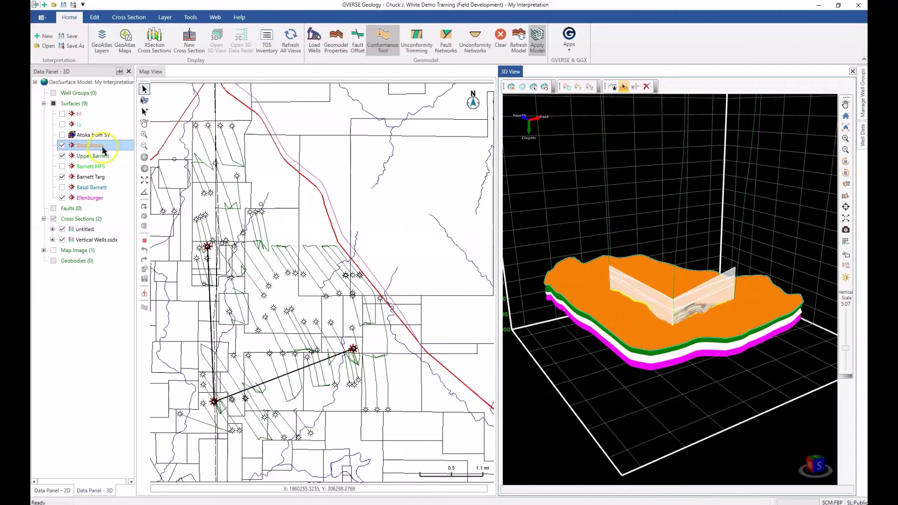
Step: Show the aggregate color fill on all displayed surfaces in the 3D view
{"action": "left_click", "coordinate": [70, 104]}
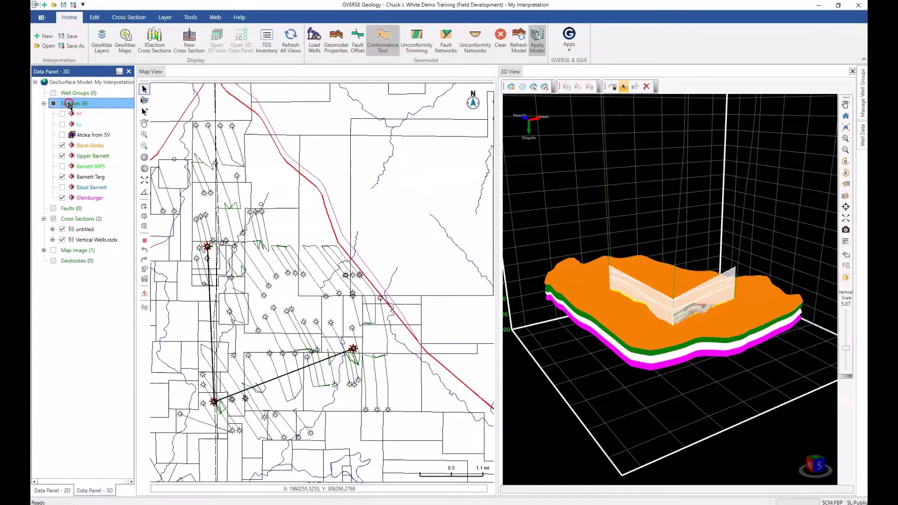
{"action": "right_click", "coordinate": [69, 105]}
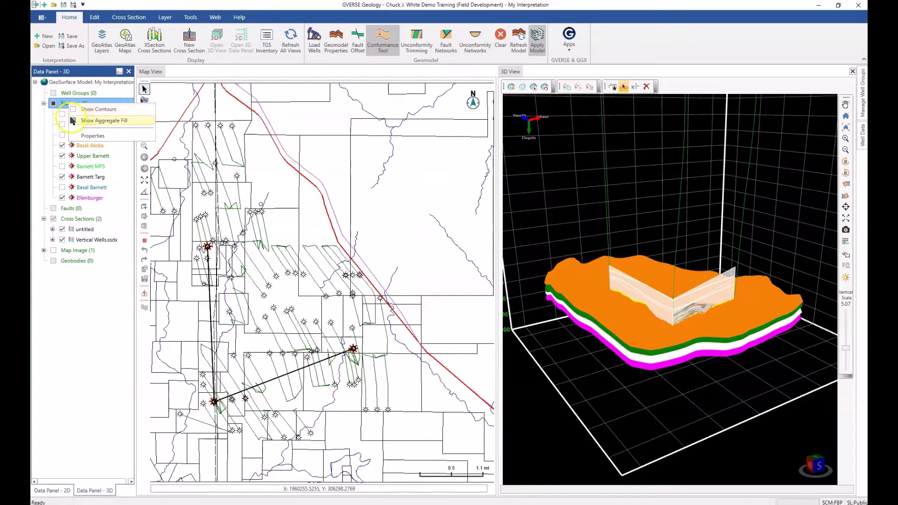
{"action": "left_click", "coordinate": [73, 122]}
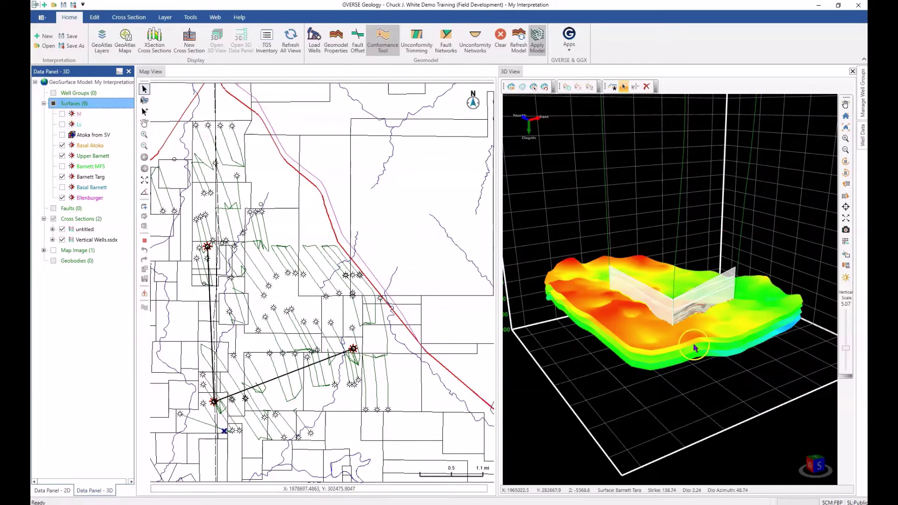
{"action": "mouse_move", "coordinate": [662, 339]}
{"action": "left_mouse_down"}
{"action": "mouse_move", "coordinate": [645, 326]}
{"action": "mouse_move", "coordinate": [649, 345]}
{"action": "left_mouse_up"}
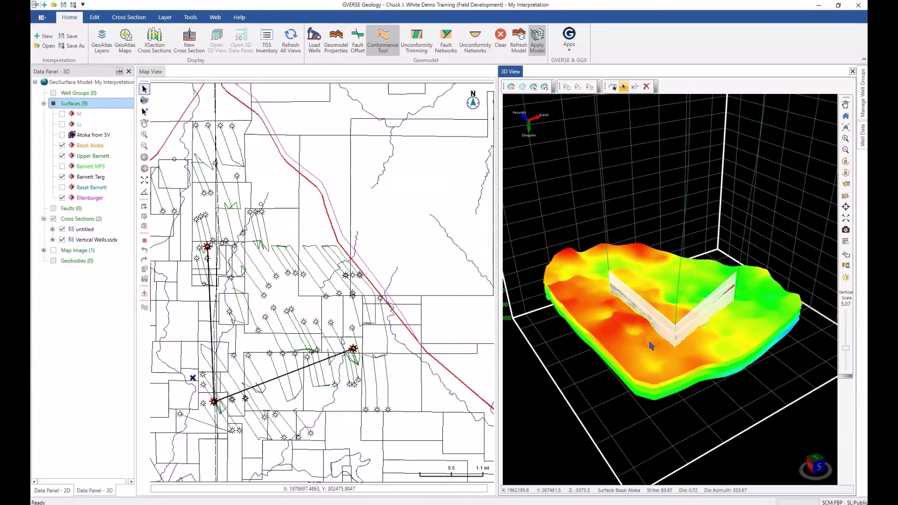
Step: Open the properties of the Basal Atoka surface and show its contours
{"action": "left_click", "coordinate": [646, 355]}
{"action": "right_click", "coordinate": [647, 355]}
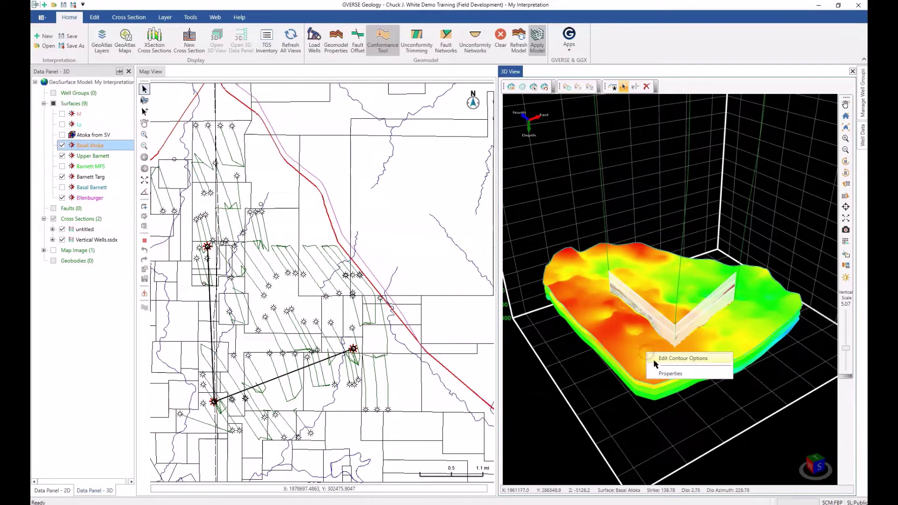
{"action": "left_click", "coordinate": [666, 373]}
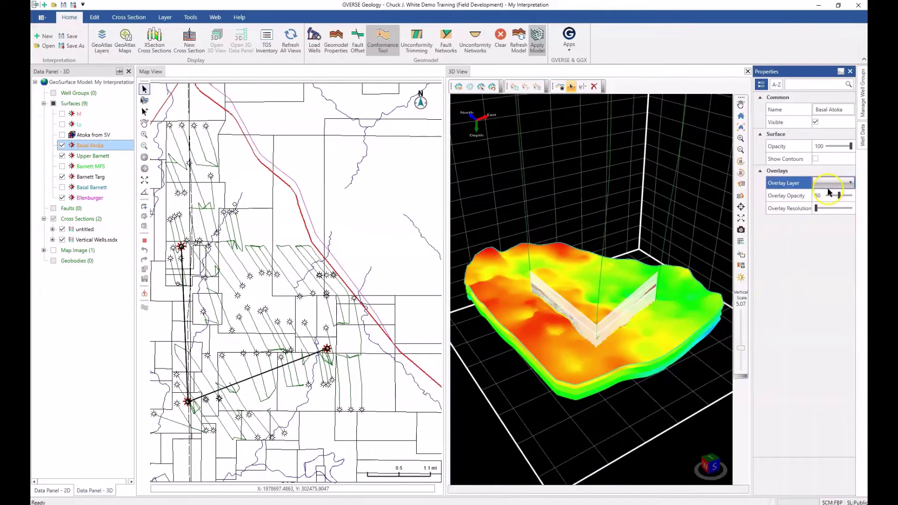
{"action": "left_click", "coordinate": [816, 160]}
{"action": "left_click", "coordinate": [816, 160]}
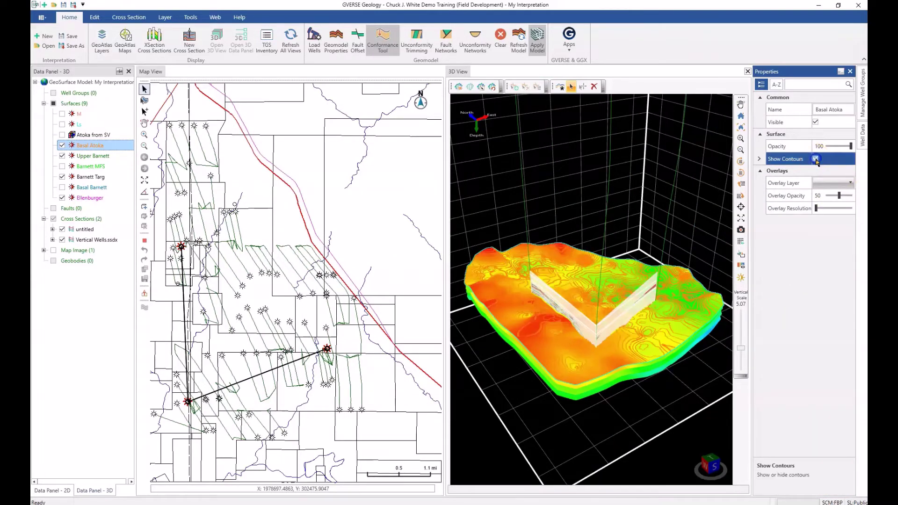
Step: Overlay the Land grid layer on the Basal Atoka surface and set the overlay opacity to 100
{"action": "left_click", "coordinate": [840, 186]}
{"action": "left_click", "coordinate": [851, 183]}
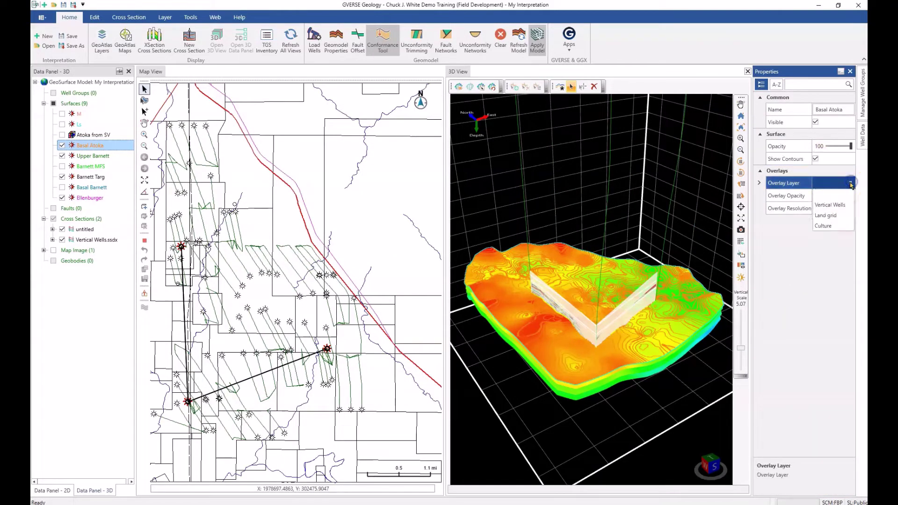
{"action": "left_click", "coordinate": [826, 215]}
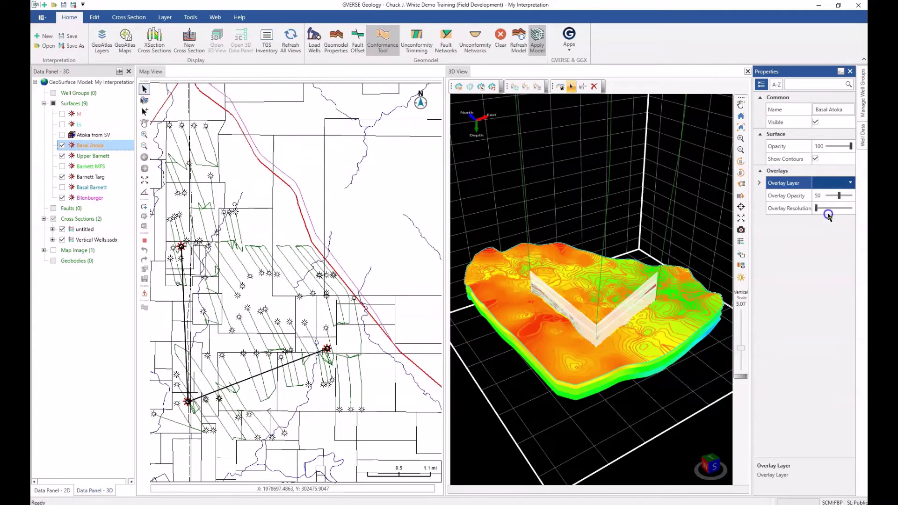
{"action": "left_click", "coordinate": [839, 195]}
{"action": "left_click_drag", "start_coordinate": [838, 197], "coordinate": [843, 196]}
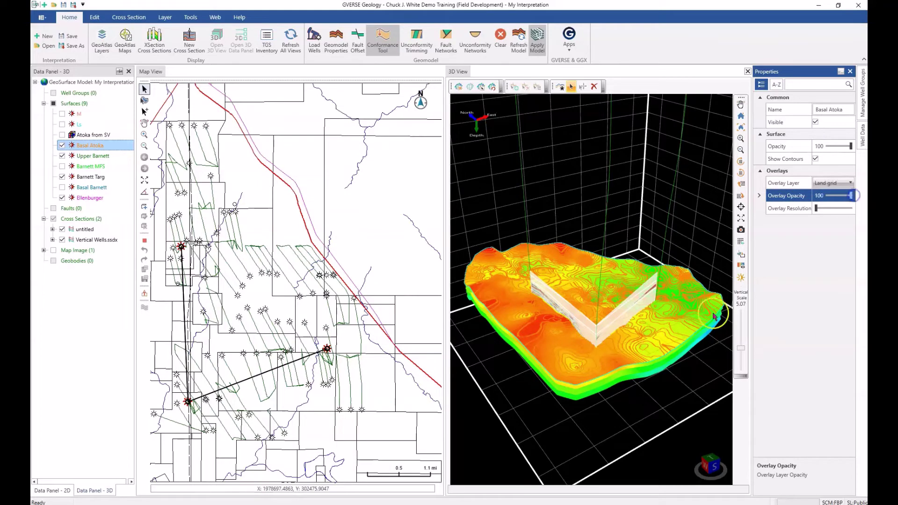
{"action": "left_click", "coordinate": [628, 326]}
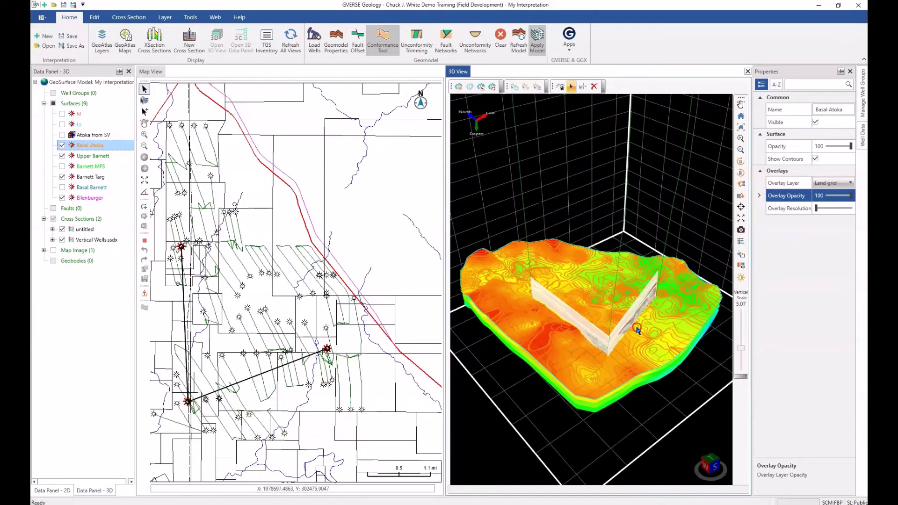
Step: Enable all surface tops from Ellenburger up to Atoka from SV for the wells of the untitled cross section
{"action": "left_click", "coordinate": [52, 230]}
{"action": "left_click", "coordinate": [86, 240]}
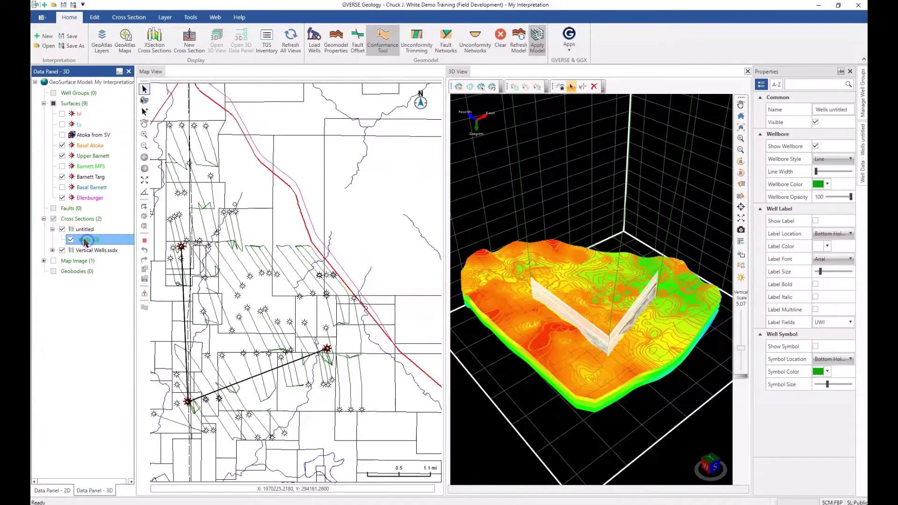
{"action": "right_click", "coordinate": [85, 240]}
{"action": "left_click", "coordinate": [99, 247]}
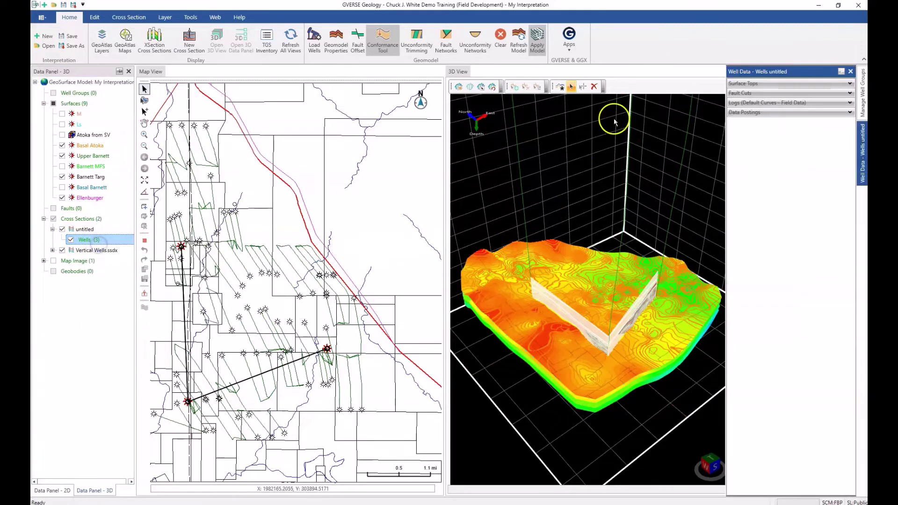
{"action": "left_click", "coordinate": [760, 84]}
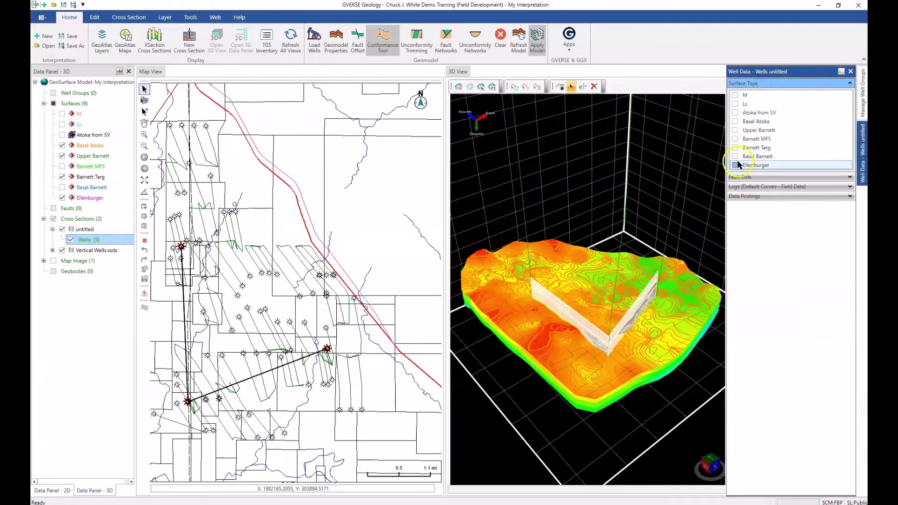
{"action": "left_click", "coordinate": [736, 165]}
{"action": "left_click", "coordinate": [735, 156]}
{"action": "left_click", "coordinate": [735, 148]}
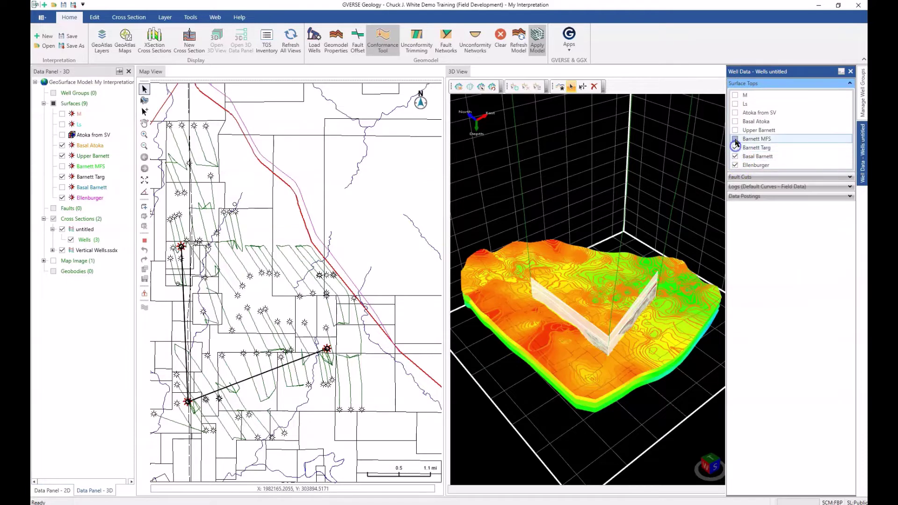
{"action": "left_click", "coordinate": [736, 138]}
{"action": "left_click", "coordinate": [735, 130]}
{"action": "left_click", "coordinate": [735, 121]}
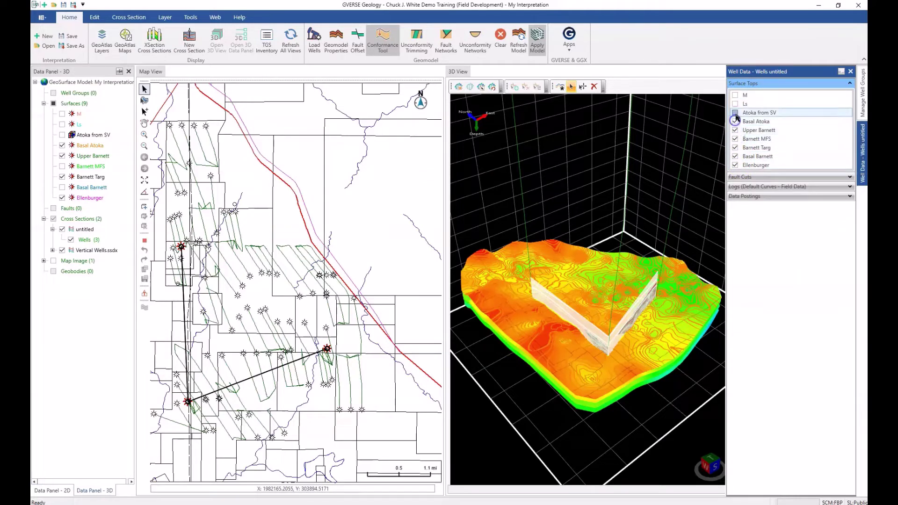
{"action": "left_click", "coordinate": [736, 112]}
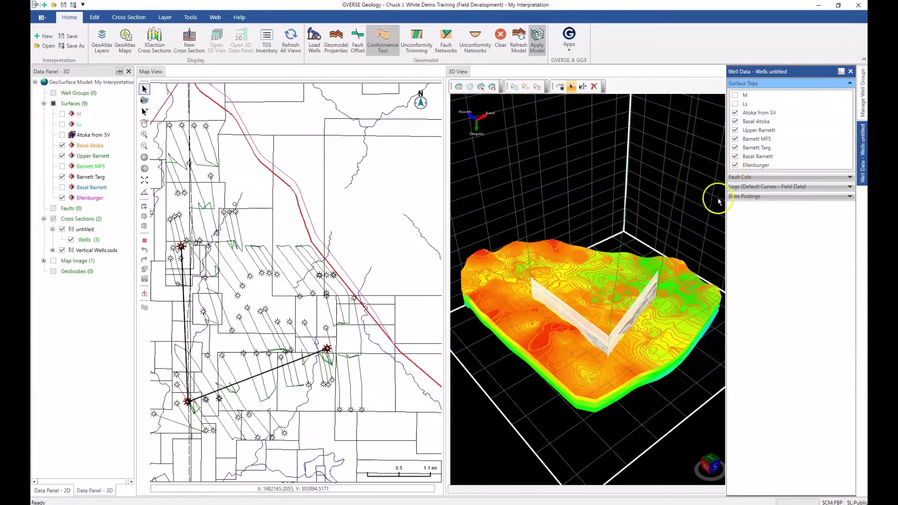
Step: Display the GR log on the untitled cross section's wells in Lathe mode with a wider track
{"action": "left_click", "coordinate": [735, 187]}
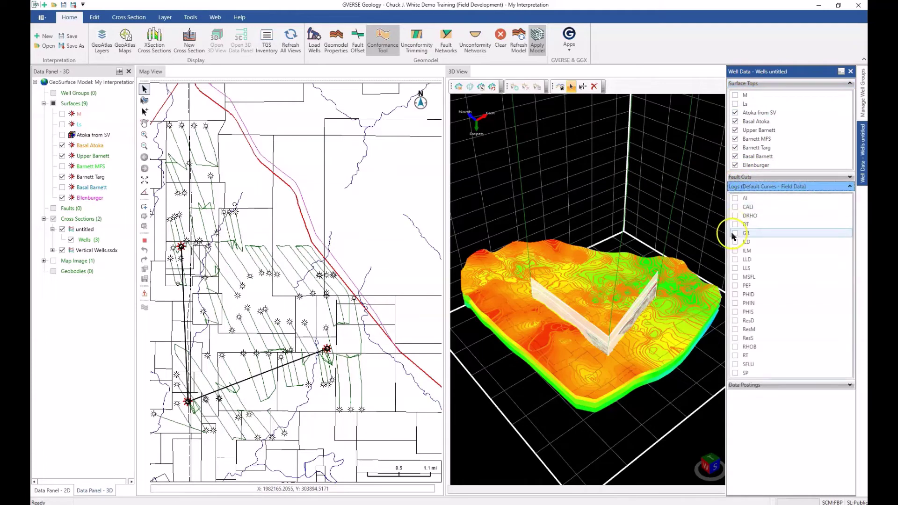
{"action": "right_click", "coordinate": [790, 232]}
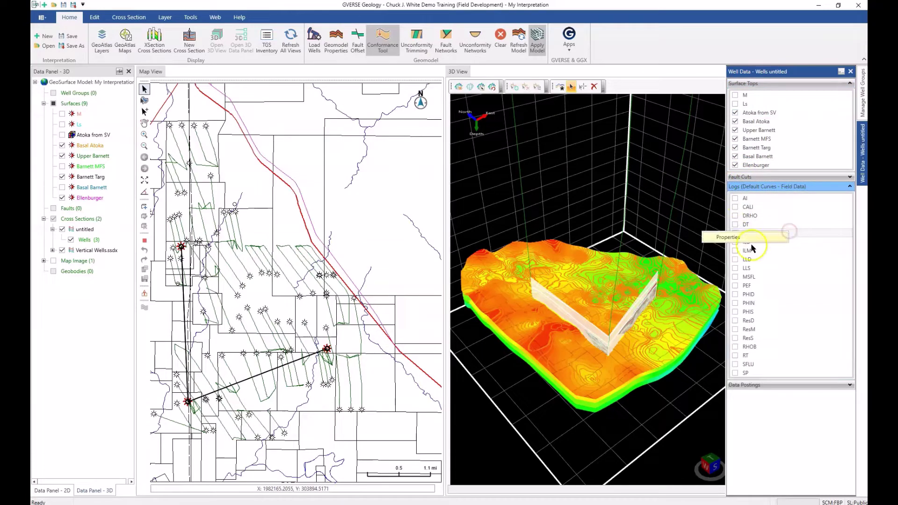
{"action": "left_click", "coordinate": [738, 239]}
{"action": "left_click", "coordinate": [839, 171]}
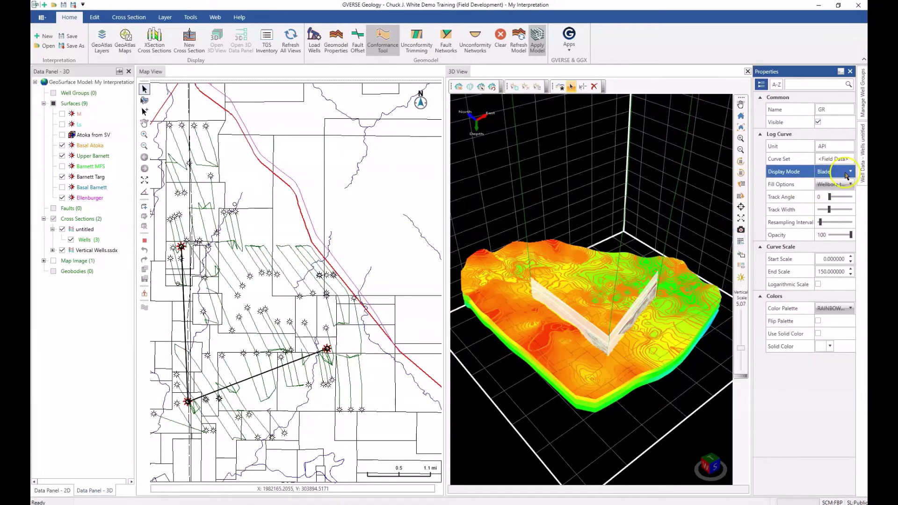
{"action": "left_click", "coordinate": [847, 174]}
{"action": "left_click", "coordinate": [830, 191]}
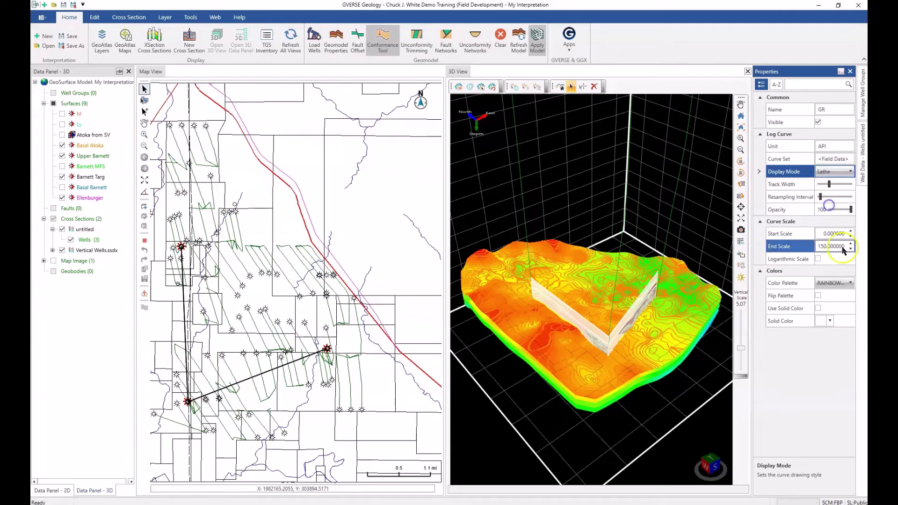
{"action": "left_click", "coordinate": [724, 286]}
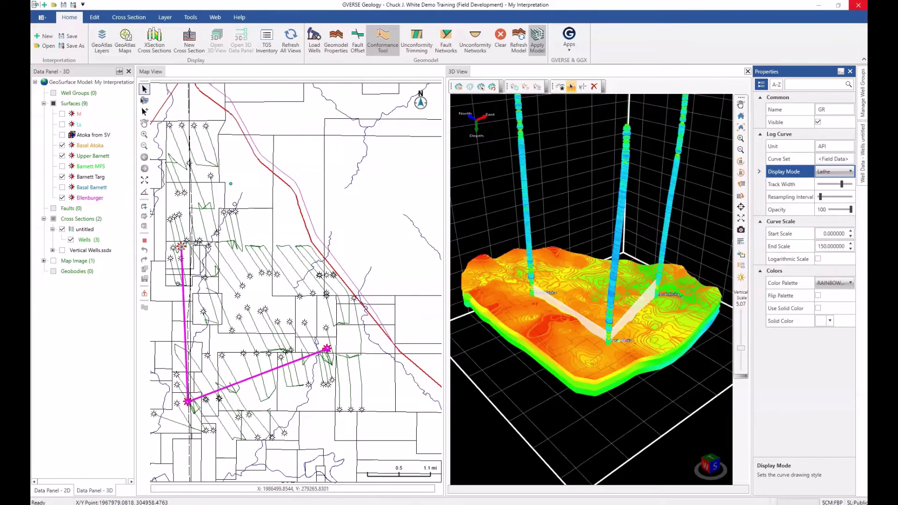
{"action": "left_click", "coordinate": [850, 72]}
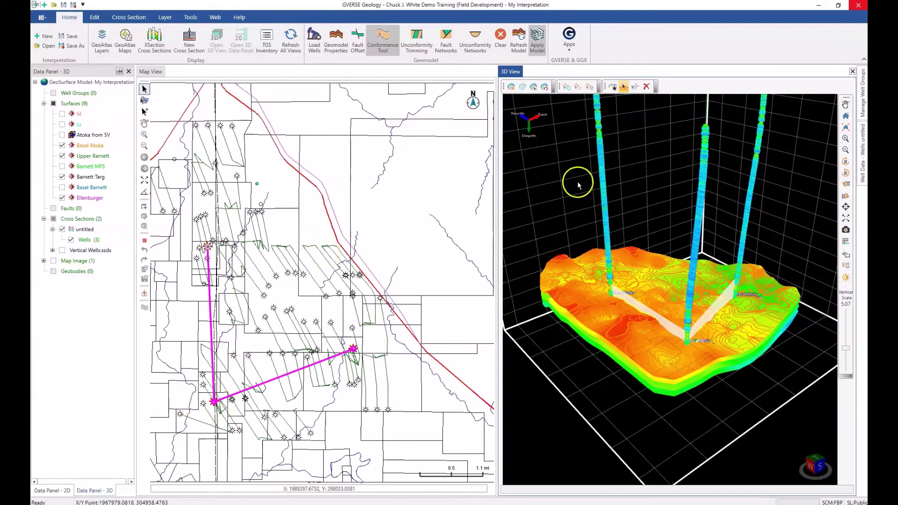
Step: Show the map image beneath the surfaces in the 3D view
{"action": "left_click", "coordinate": [44, 261]}
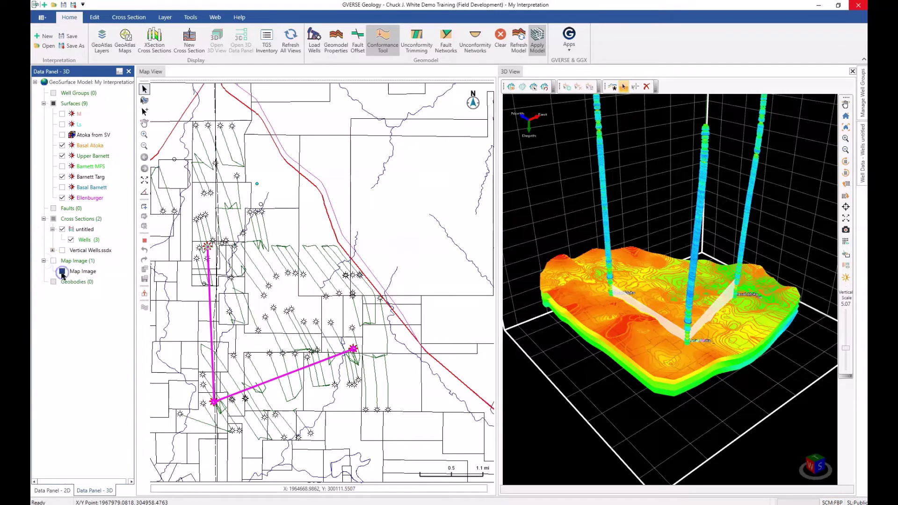
{"action": "left_click", "coordinate": [63, 272]}
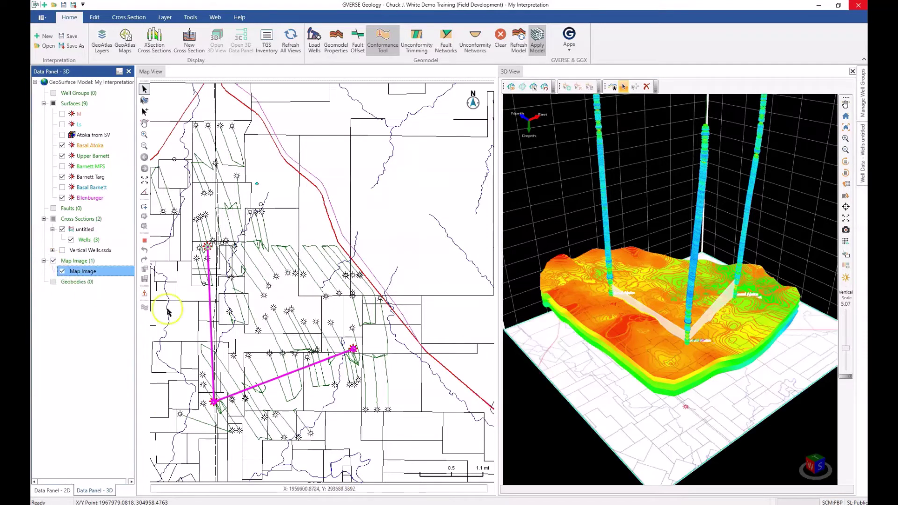
Step: Display the Barnett Targ structure map in the map view and turn on its color fill in the contour options
{"action": "left_click", "coordinate": [283, 212]}
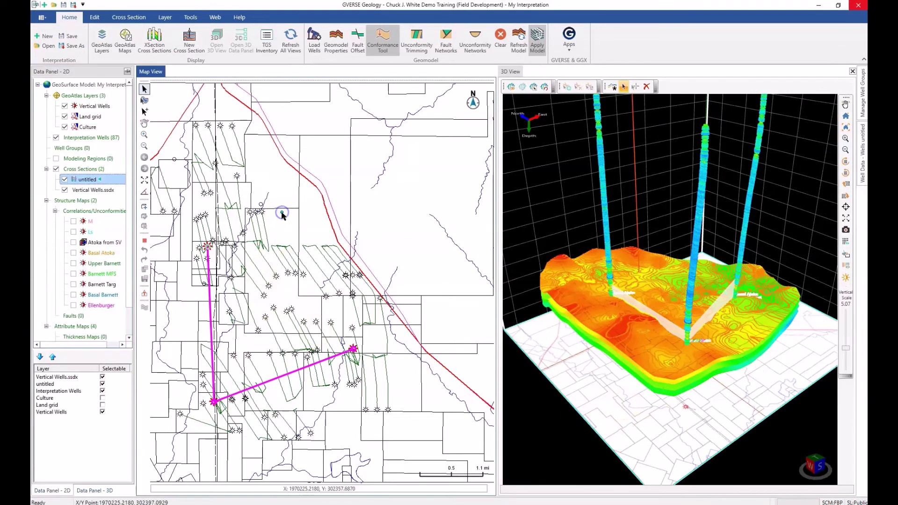
{"action": "left_click", "coordinate": [74, 284]}
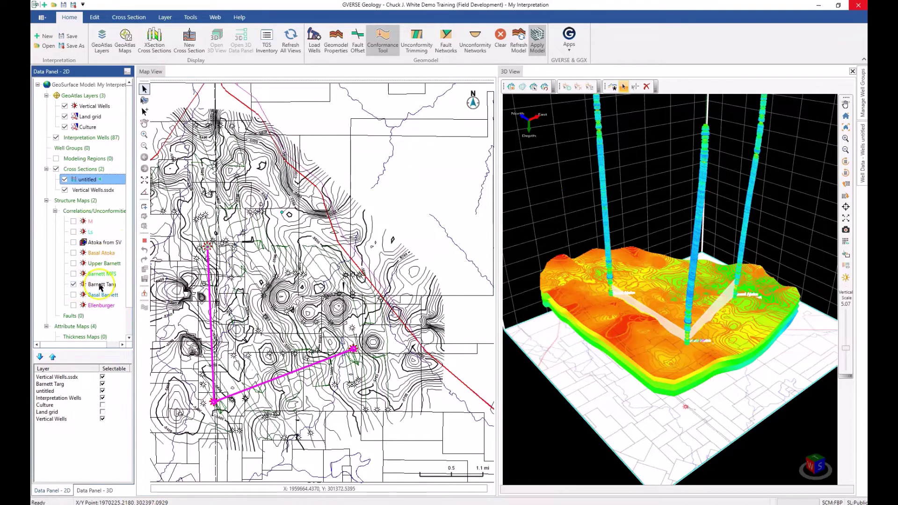
{"action": "right_click", "coordinate": [99, 287]}
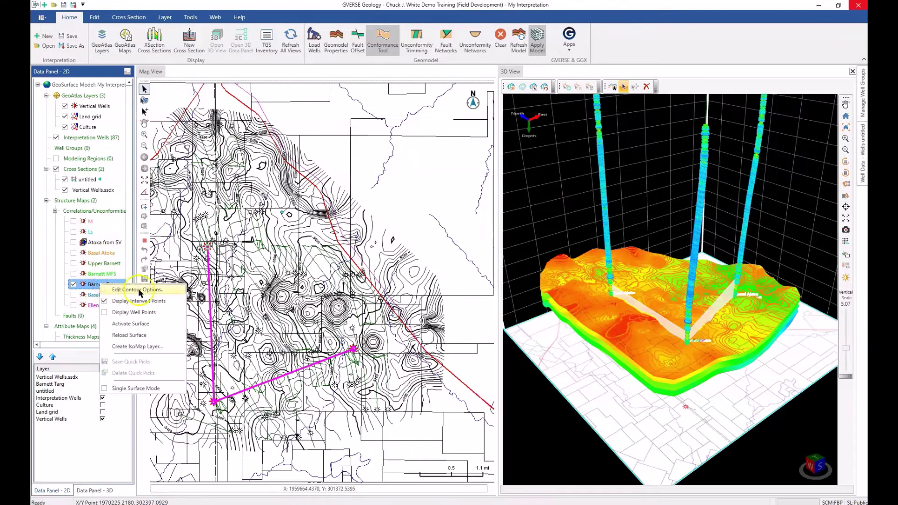
{"action": "left_click", "coordinate": [140, 290]}
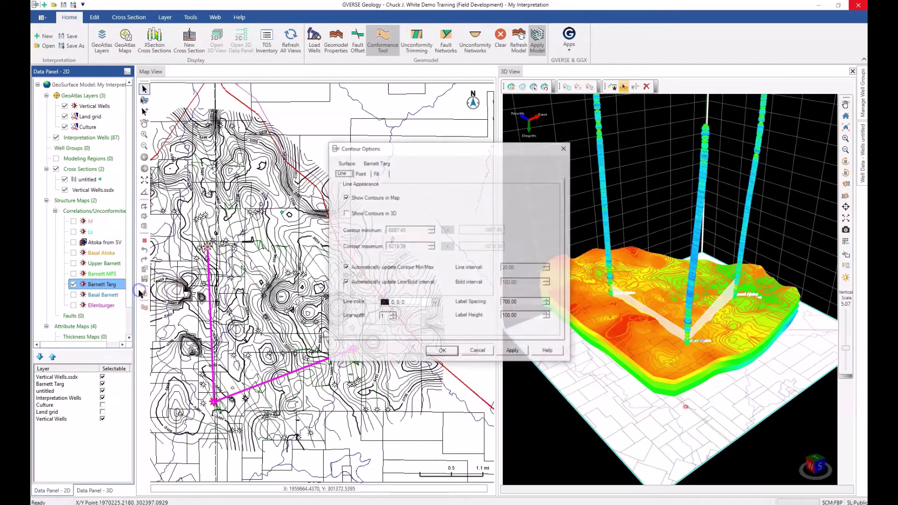
{"action": "left_click", "coordinate": [377, 174]}
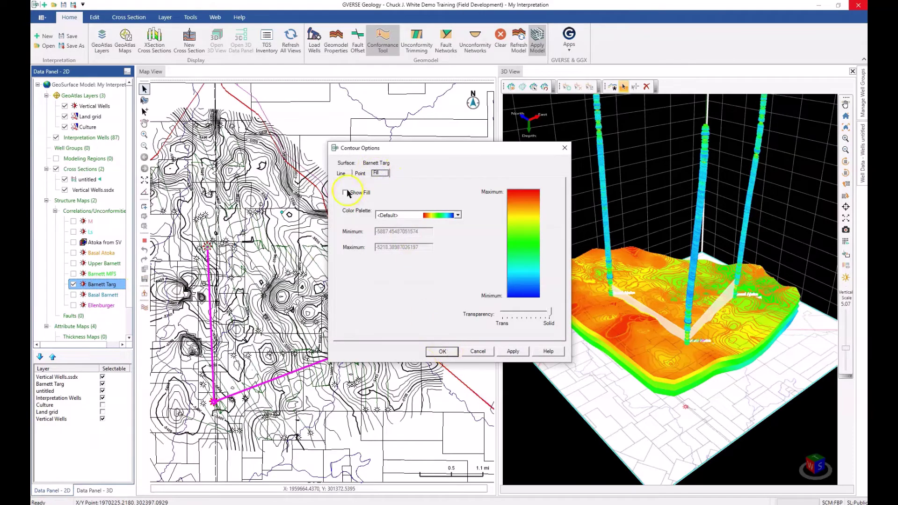
{"action": "left_click", "coordinate": [442, 351]}
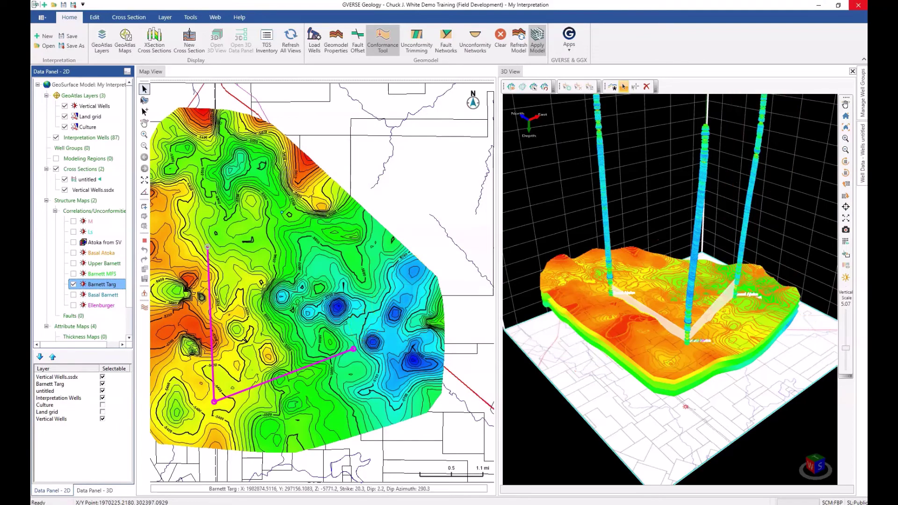
{"action": "left_click", "coordinate": [668, 322]}
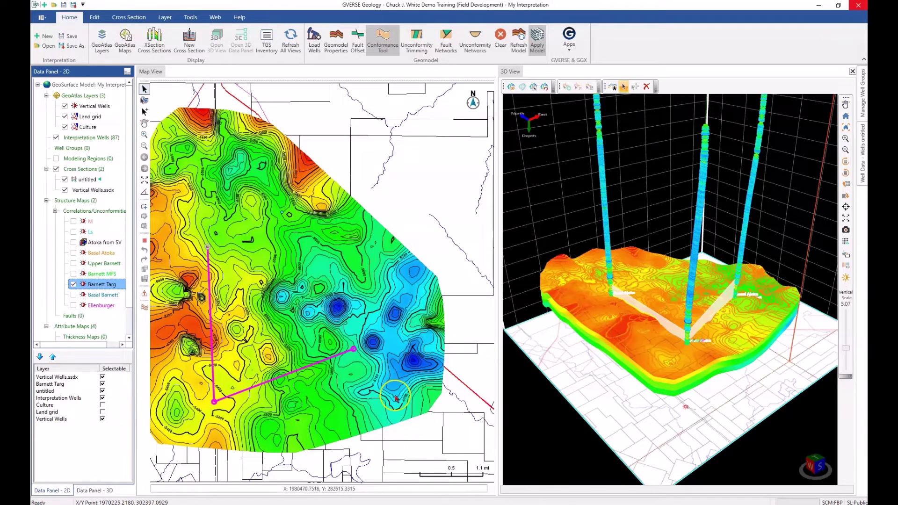
Step: Switch to ProjectExplorer, select the NE Thompson project and launch DepthRegistration for it
{"action": "left_click", "coordinate": [45, 489]}
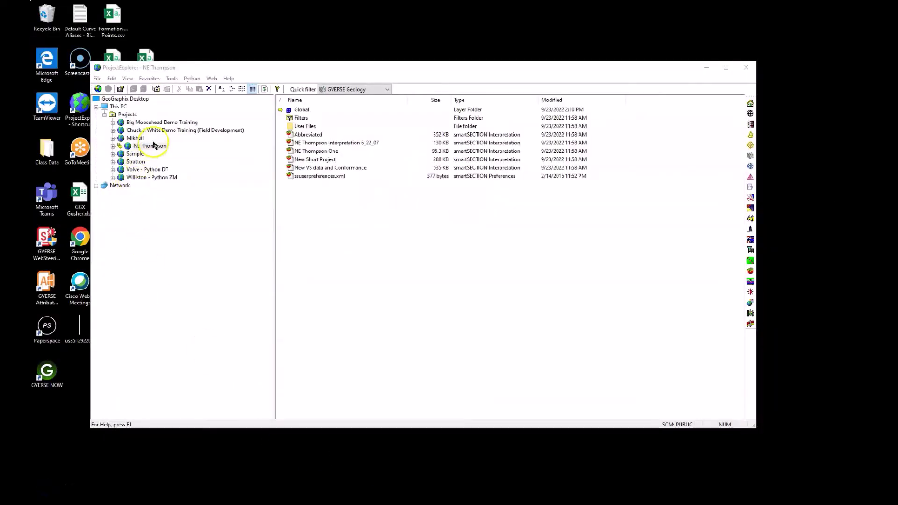
{"action": "left_click", "coordinate": [153, 147]}
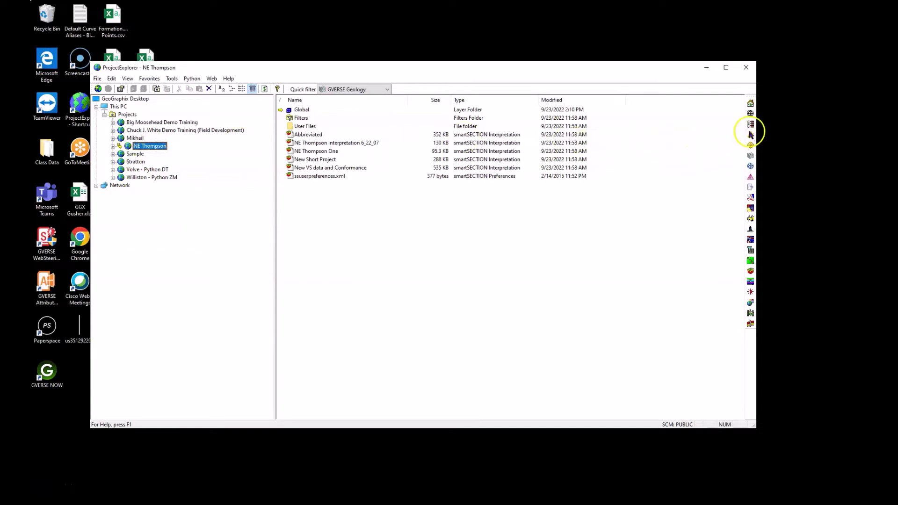
{"action": "left_click", "coordinate": [749, 125]}
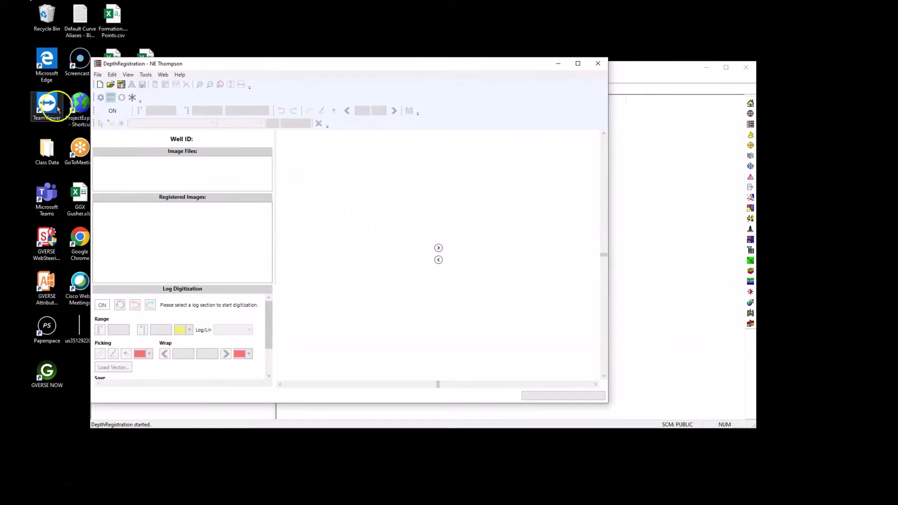
Step: Open the depth-registered ATLANTIC REFG CO well with TD 11381.00 and maximize the DepthRegistration window
{"action": "left_click", "coordinate": [110, 85]}
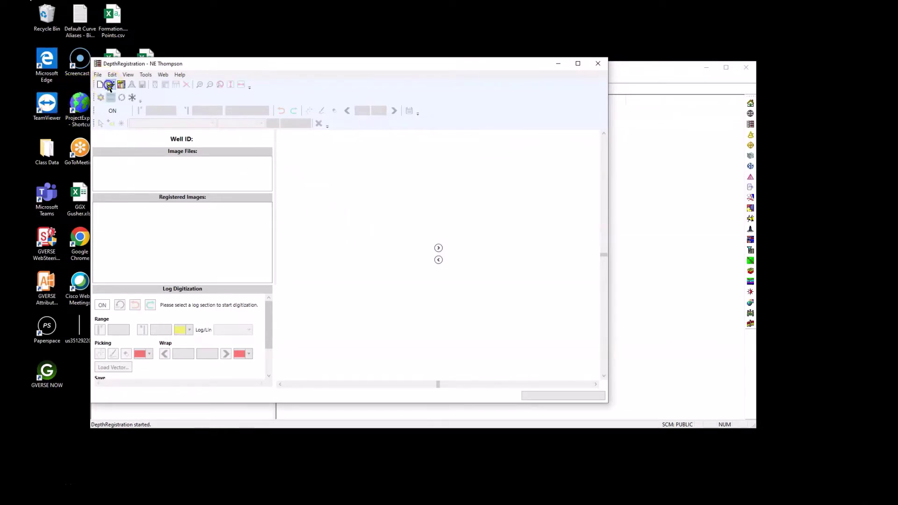
{"action": "left_click", "coordinate": [150, 182]}
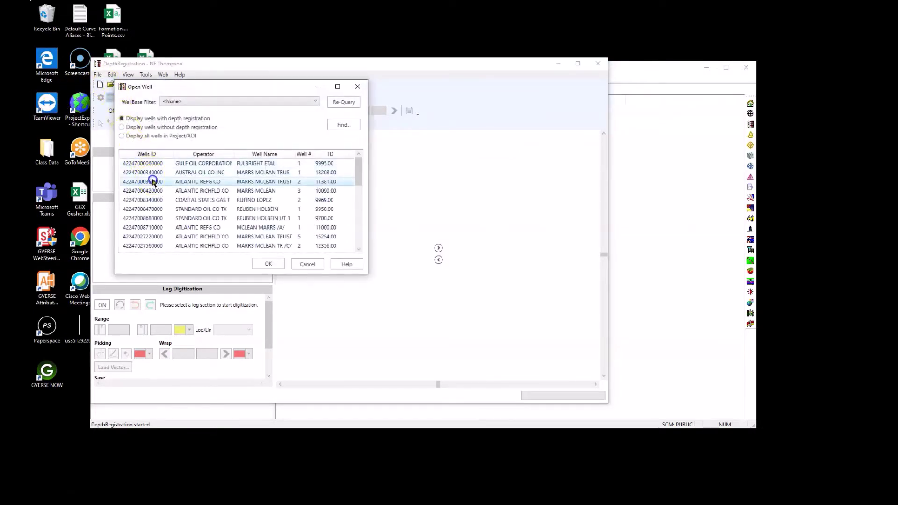
{"action": "left_click", "coordinate": [268, 264]}
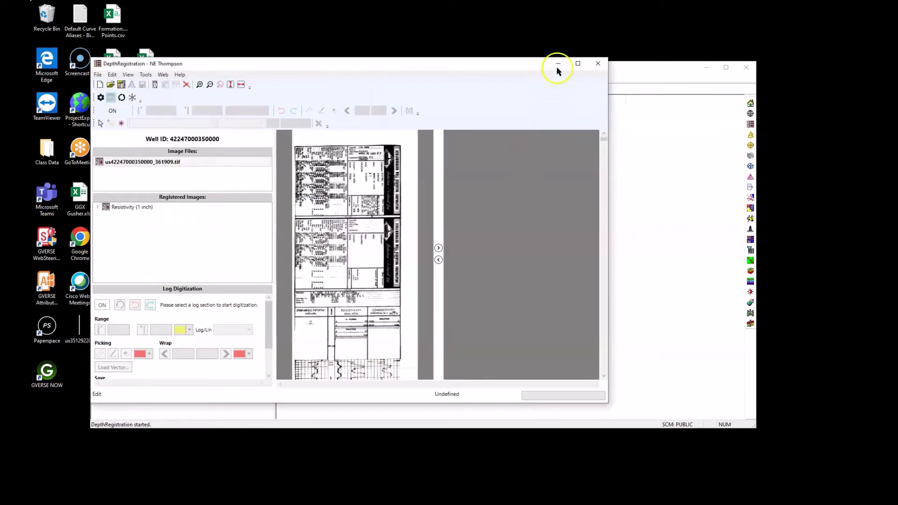
{"action": "left_click", "coordinate": [577, 64]}
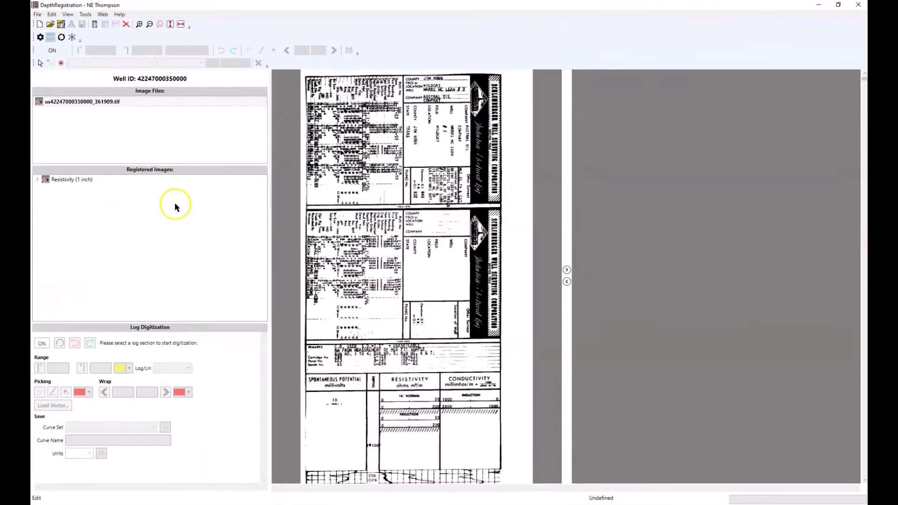
Step: Examine each registered log section of the Resistivity (1 inch) image, from 1050.00 - 4300.00 through 9150.00 - 11350.00
{"action": "left_click", "coordinate": [38, 181]}
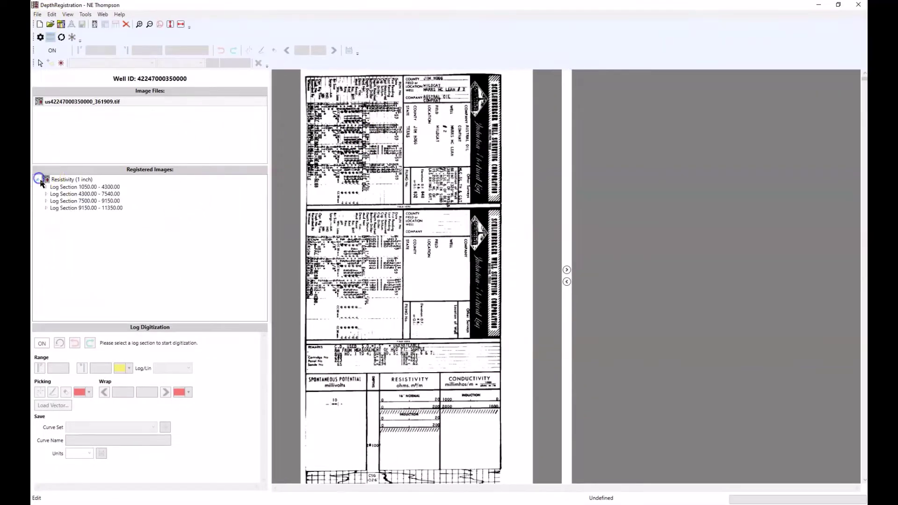
{"action": "left_click", "coordinate": [60, 188]}
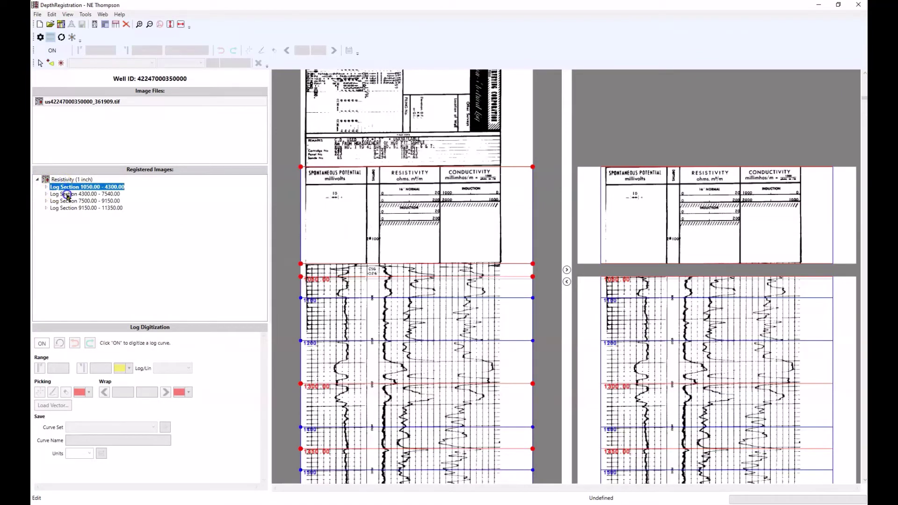
{"action": "left_click", "coordinate": [67, 194]}
{"action": "left_click", "coordinate": [68, 202]}
{"action": "left_click", "coordinate": [68, 209]}
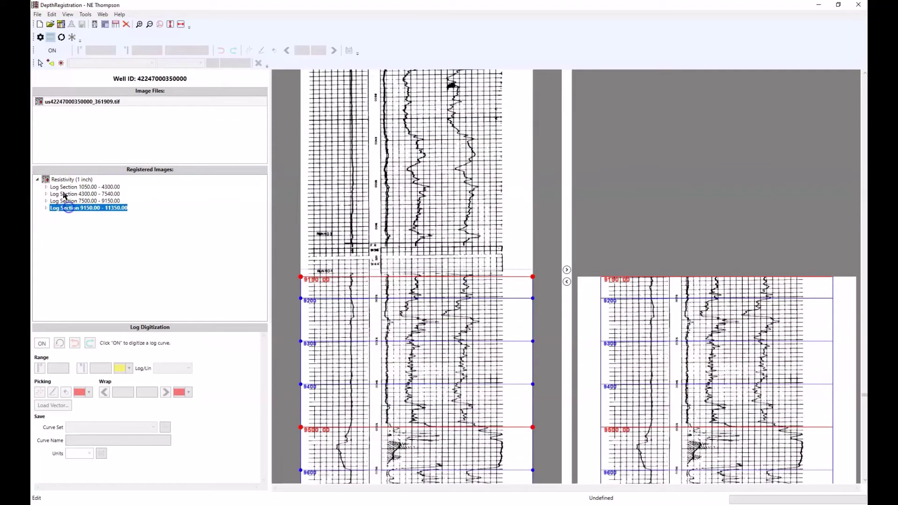
Step: Compare the Resistivity (1 inch) sections 1050.00 - 4300.00 and 9150.00 - 11350.00, and turn on log digitization for the latter
{"action": "left_click", "coordinate": [61, 187]}
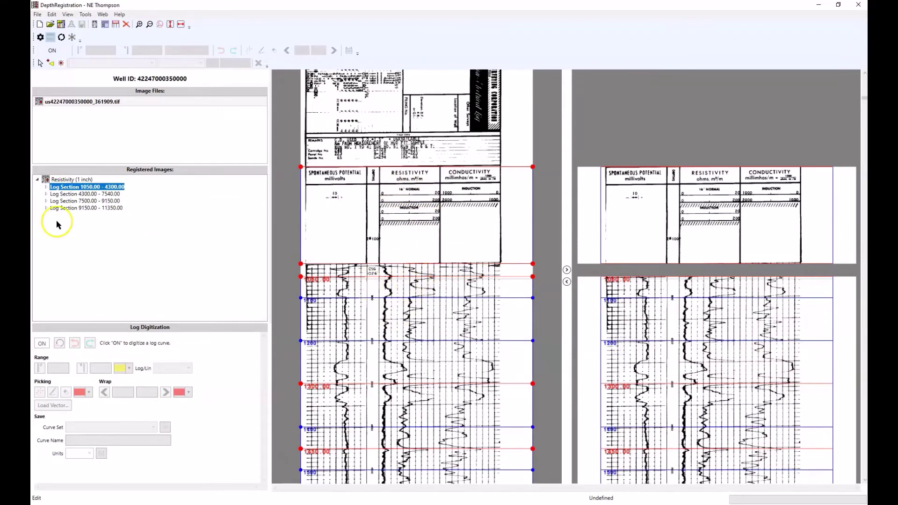
{"action": "left_click", "coordinate": [66, 208]}
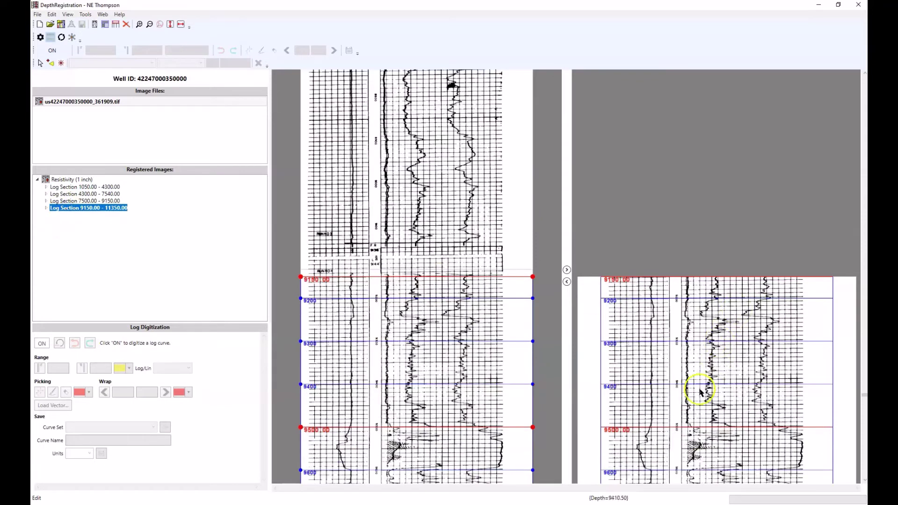
{"action": "scroll", "coordinate": [700, 387], "scroll_direction": "down", "scroll_amount": 3}
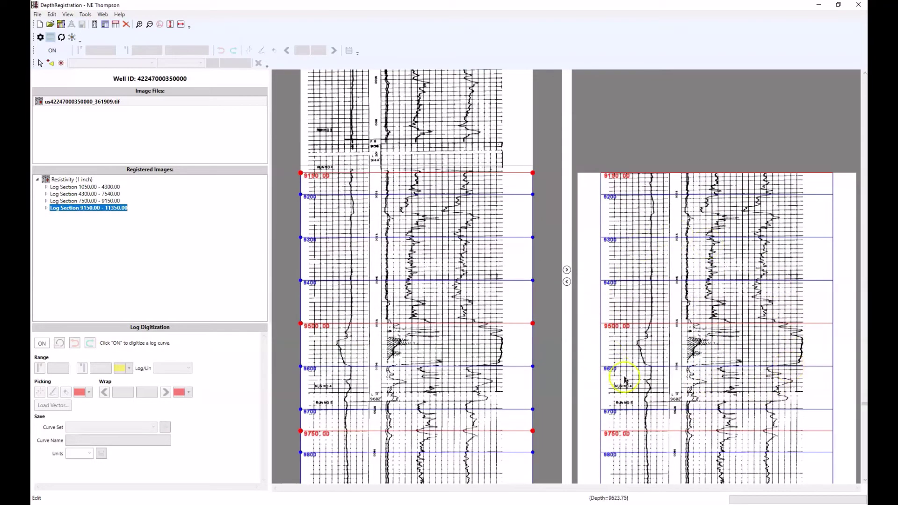
{"action": "left_click", "coordinate": [42, 344]}
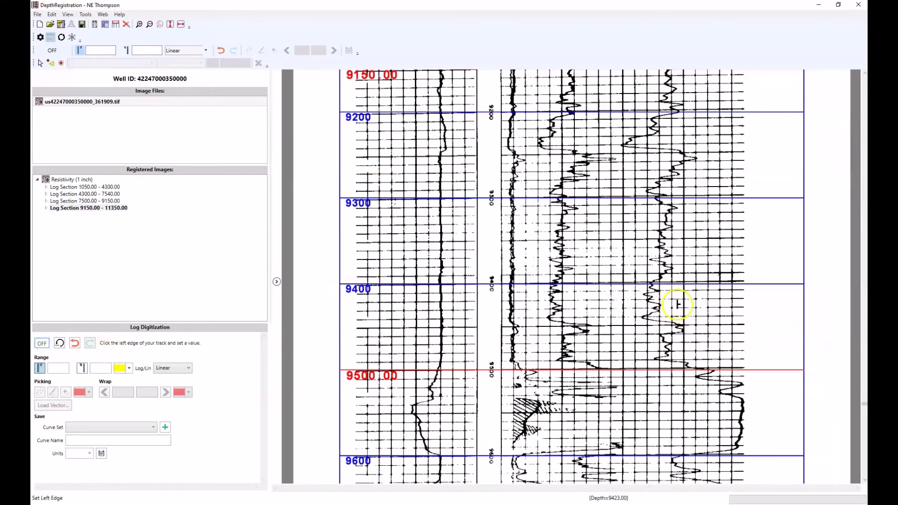
Step: Set the resistivity track's linear digitizing range to 0 at its left edge and 20 at its right edge
{"action": "scroll", "coordinate": [676, 304], "scroll_direction": "down", "scroll_amount": 3}
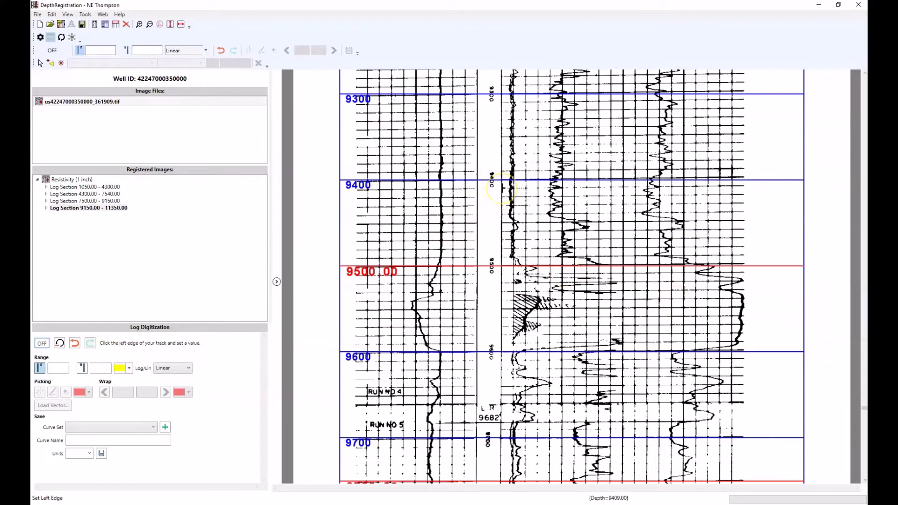
{"action": "left_click", "coordinate": [502, 190]}
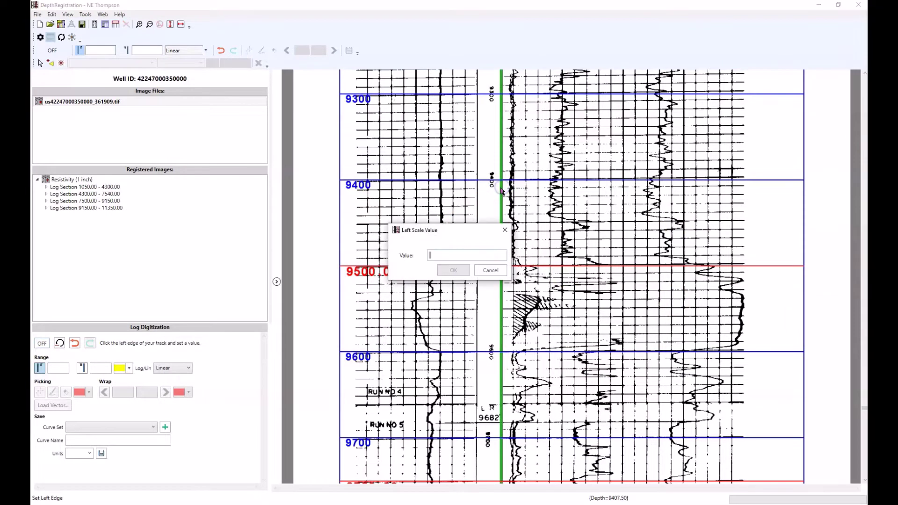
{"action": "type", "text": "0"}
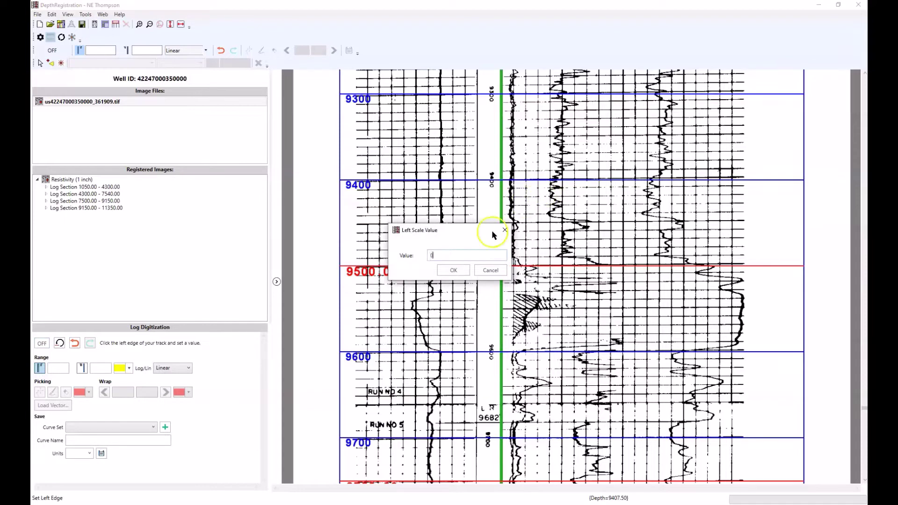
{"action": "left_click", "coordinate": [453, 270]}
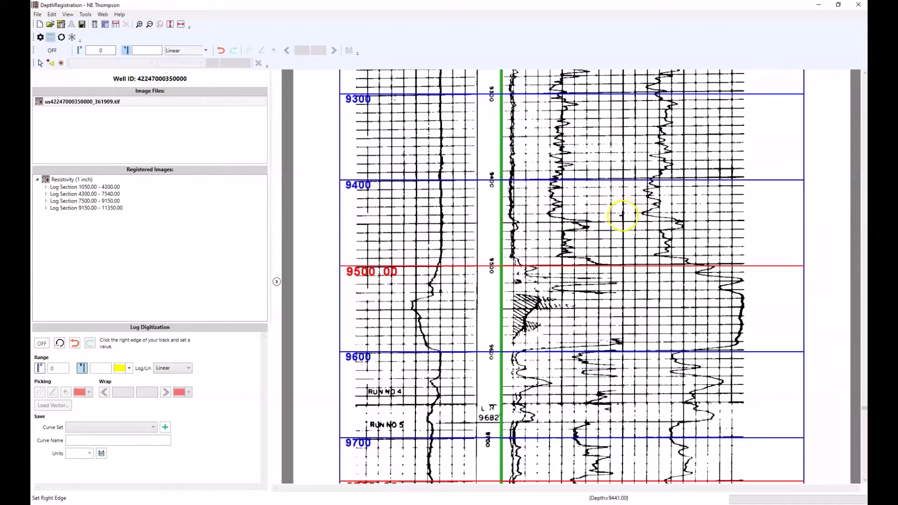
{"action": "left_click", "coordinate": [622, 214]}
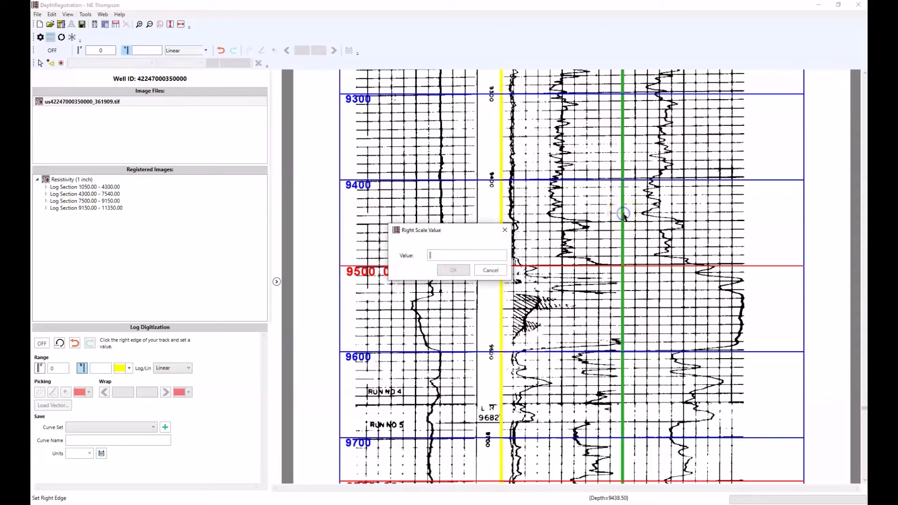
{"action": "type", "text": "20"}
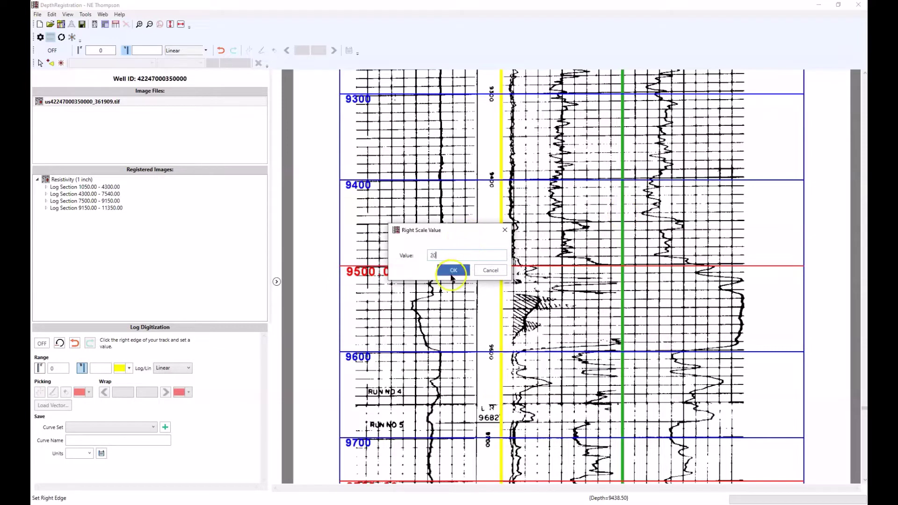
{"action": "left_click", "coordinate": [452, 270]}
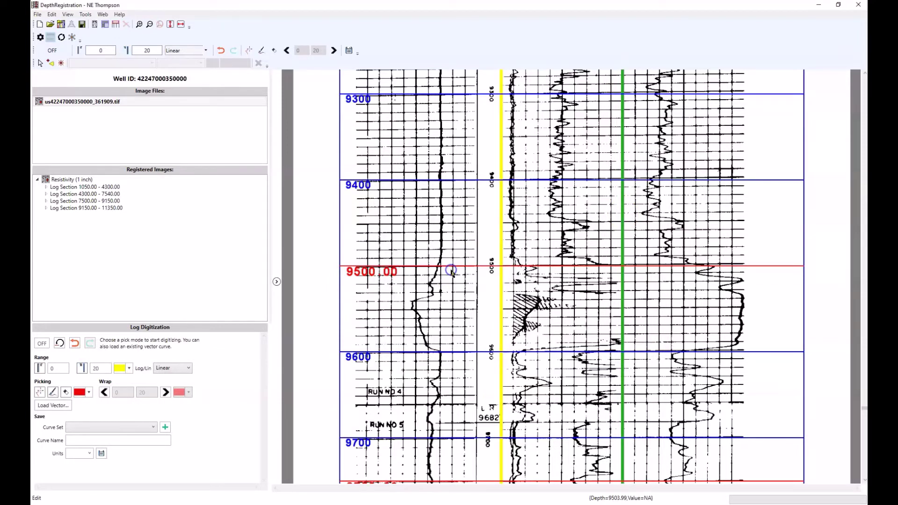
Step: Trace the resistivity curve with Drag Pick from a depth of about 9335 down to where it leaves the track near 9515
{"action": "left_click", "coordinate": [66, 392]}
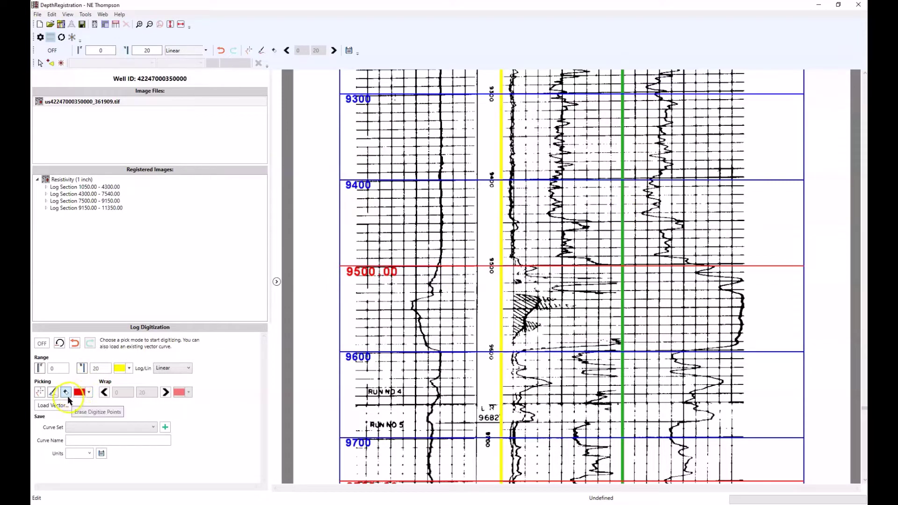
{"action": "left_click", "coordinate": [40, 393]}
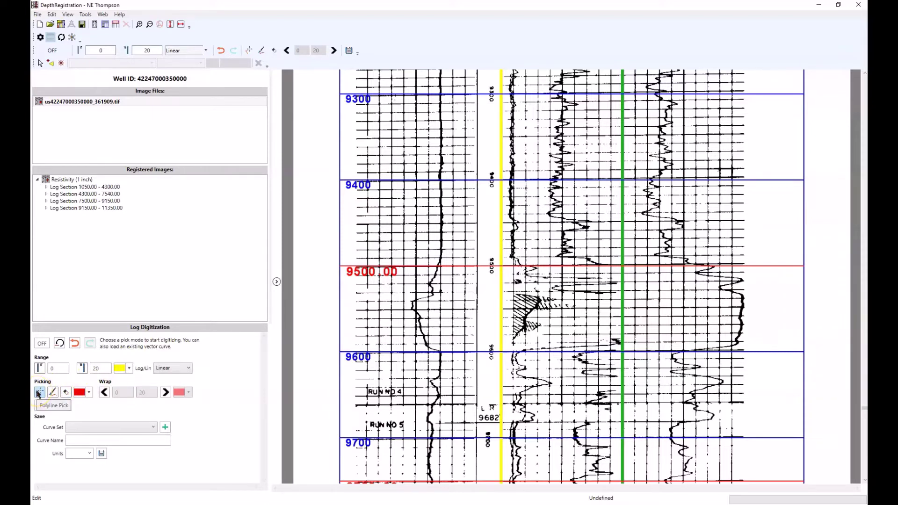
{"action": "left_click", "coordinate": [53, 392]}
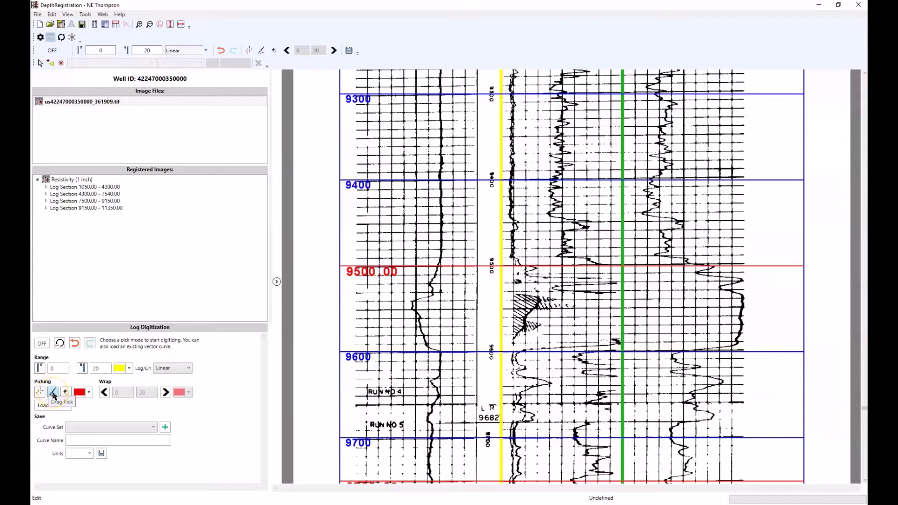
{"action": "left_click_drag", "start_coordinate": [520, 128], "coordinate": [510, 226]}
{"action": "mouse_move", "coordinate": [514, 257]}
{"action": "left_mouse_down"}
{"action": "mouse_move", "coordinate": [527, 271]}
{"action": "mouse_move", "coordinate": [619, 277]}
{"action": "left_mouse_up"}
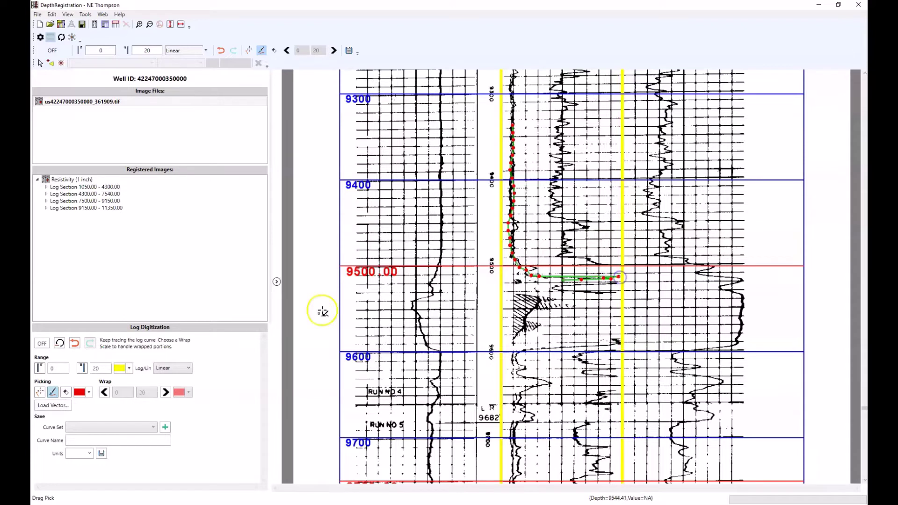
Step: Move to the next wrap scale for the curve and set its range to 0 to 200
{"action": "left_click", "coordinate": [166, 393]}
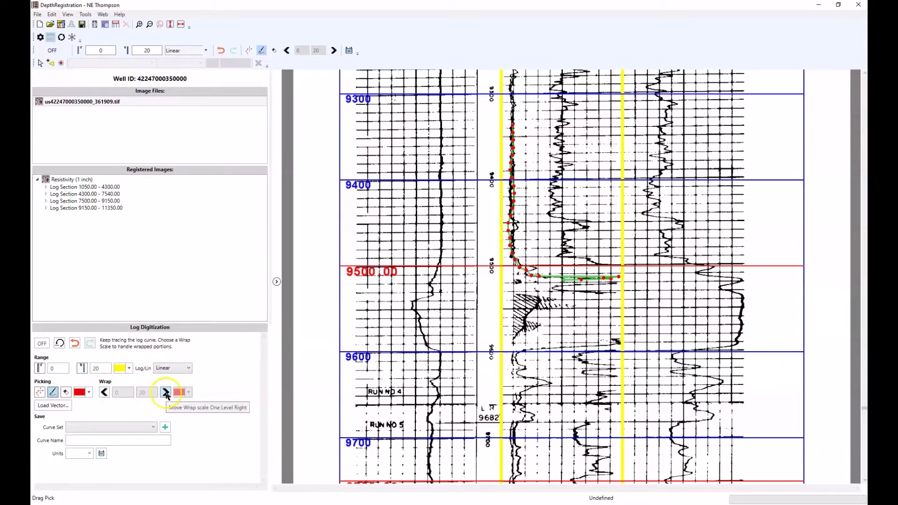
{"action": "left_click", "coordinate": [166, 393]}
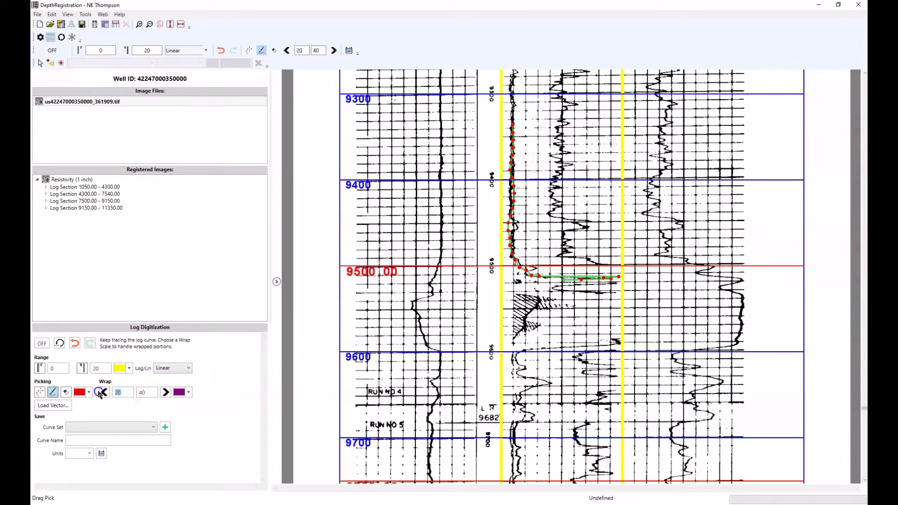
{"action": "type", "text": "0"}
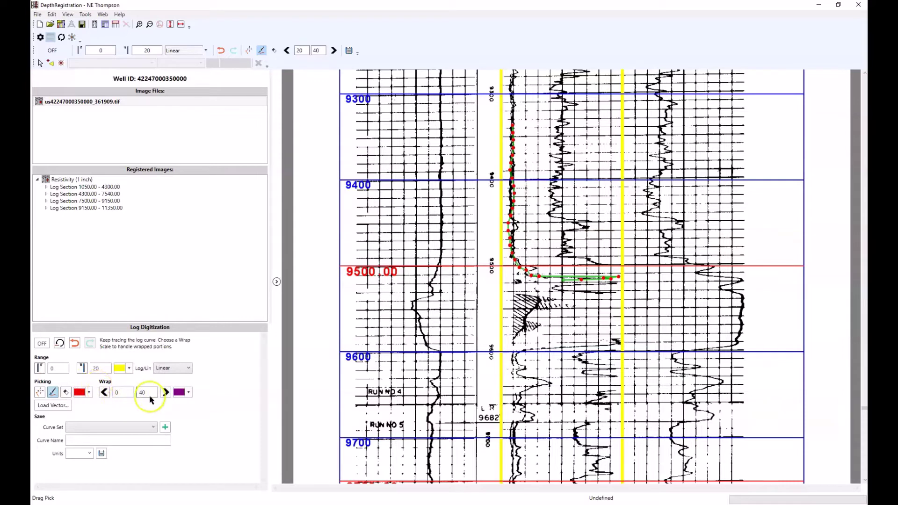
{"action": "left_click", "coordinate": [147, 393]}
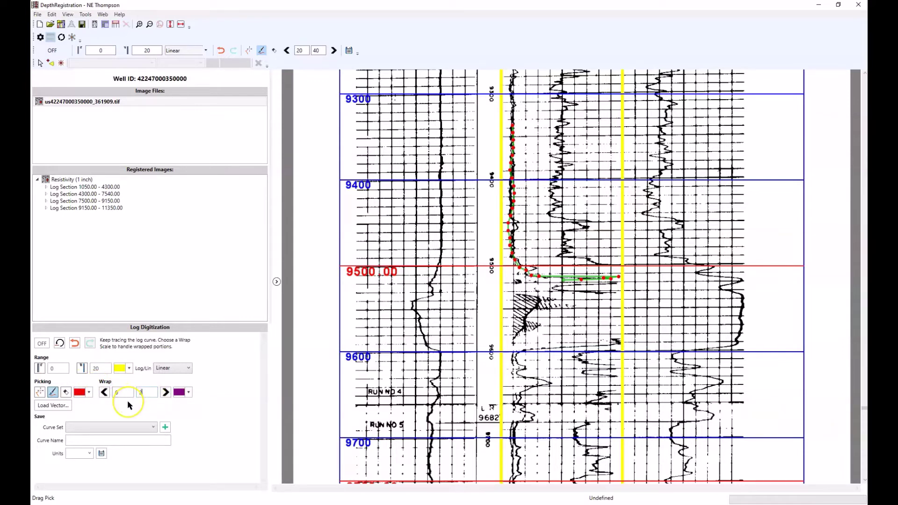
{"action": "type", "text": "200"}
Step: Digitize the small wrapped part of the resistivity curve at about 9515 to 9520 with Polyline Pick
{"action": "left_click", "coordinate": [40, 394]}
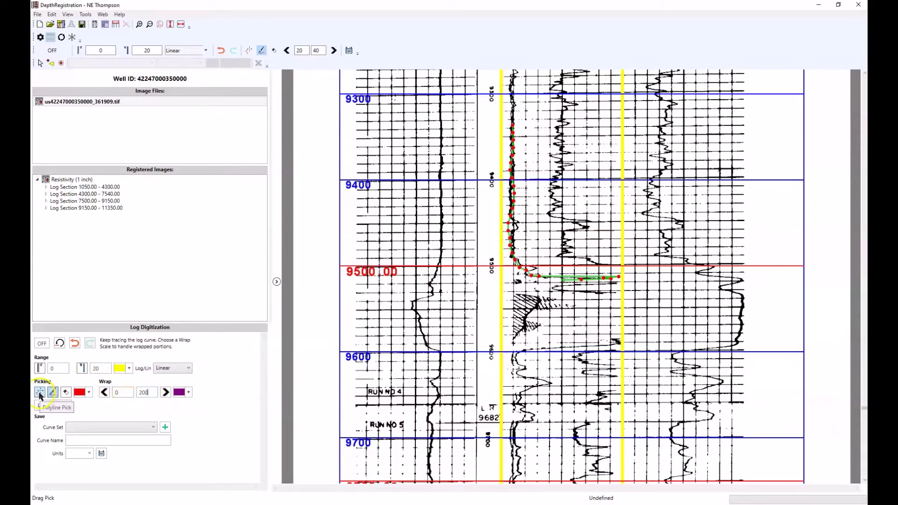
{"action": "left_click", "coordinate": [517, 280]}
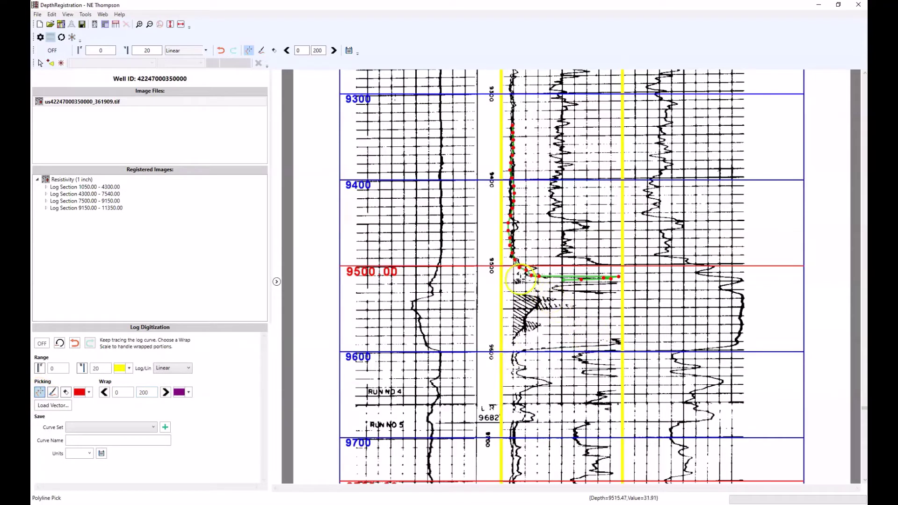
{"action": "left_click", "coordinate": [523, 283]}
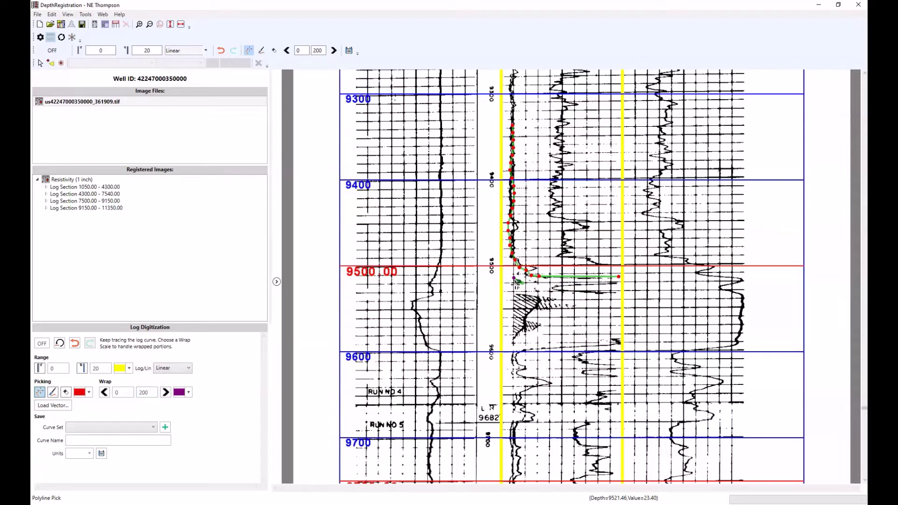
Step: Return to the 0 to 20 scale and trace the curve with Drag Pick between depths of about 9520 and 9535
{"action": "left_click", "coordinate": [103, 392]}
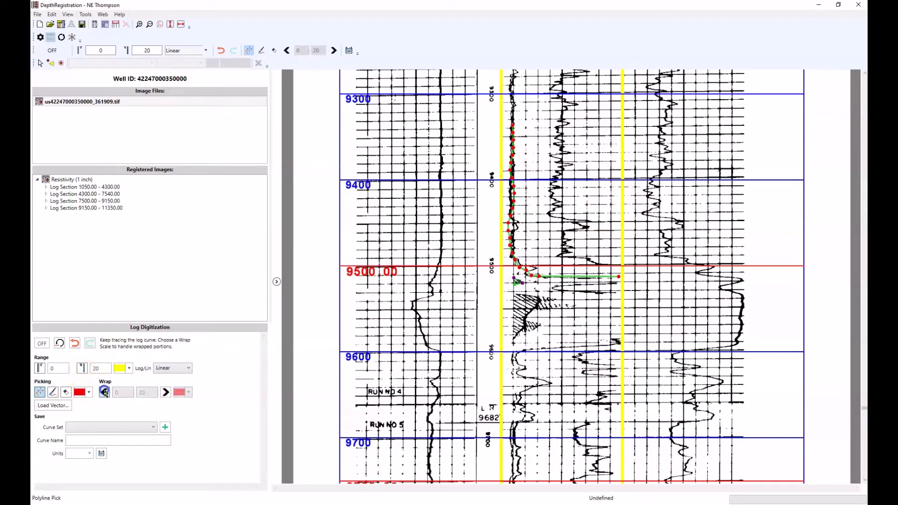
{"action": "left_click", "coordinate": [52, 392]}
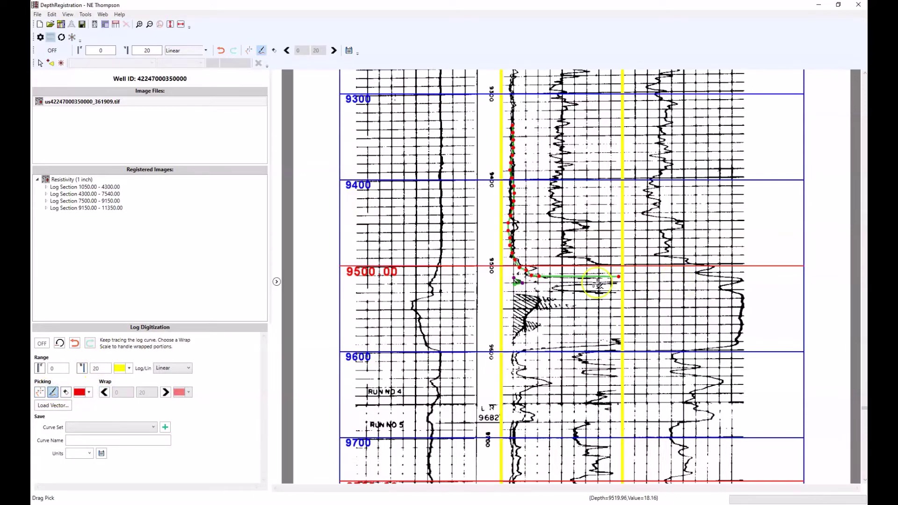
{"action": "mouse_move", "coordinate": [613, 284]}
{"action": "left_mouse_down"}
{"action": "mouse_move", "coordinate": [554, 286]}
{"action": "mouse_move", "coordinate": [610, 295]}
{"action": "left_mouse_up"}
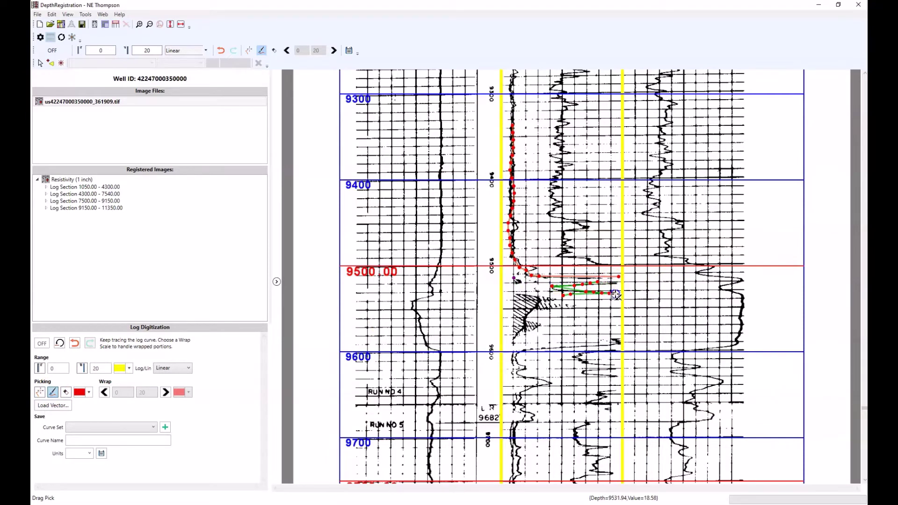
Step: Digitize the shaded wrapped section from about 9535 to 9585 with Polyline Pick on the 0 to 200 wrap scale
{"action": "left_click", "coordinate": [166, 392]}
{"action": "left_click", "coordinate": [39, 393]}
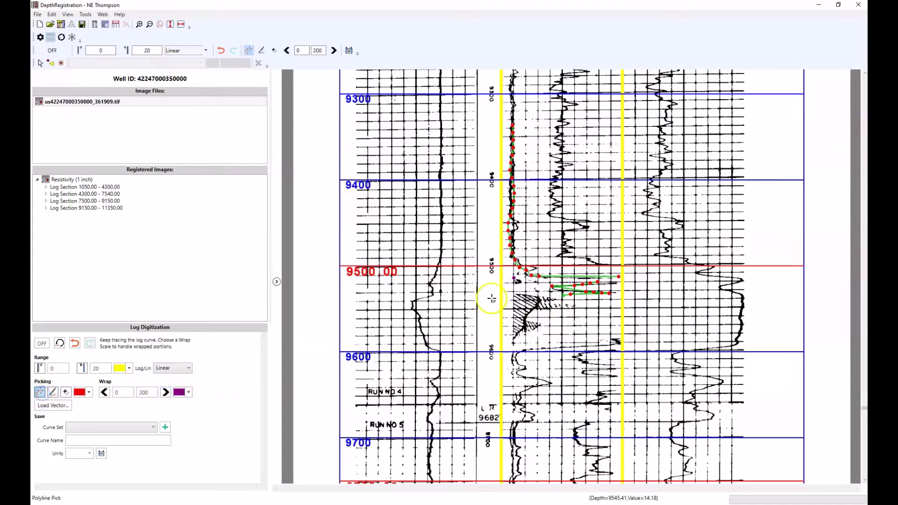
{"action": "left_click", "coordinate": [514, 295]}
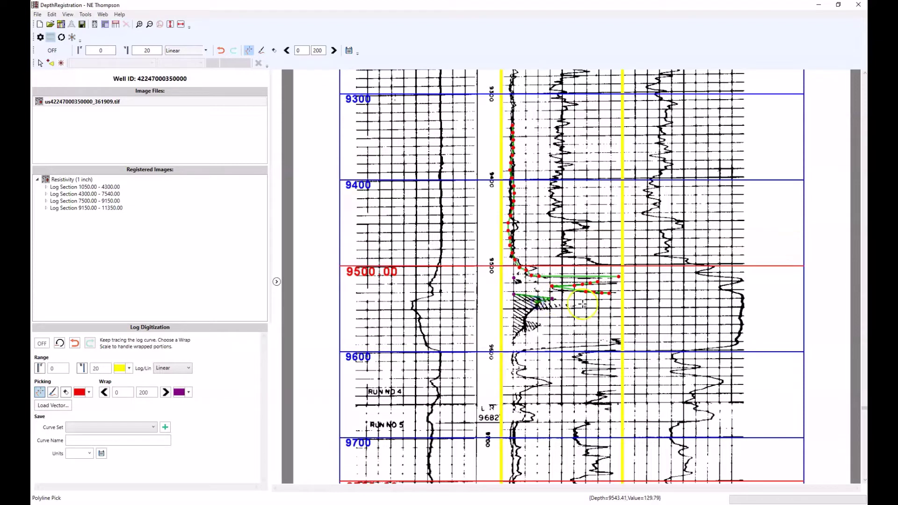
{"action": "left_click", "coordinate": [524, 311]}
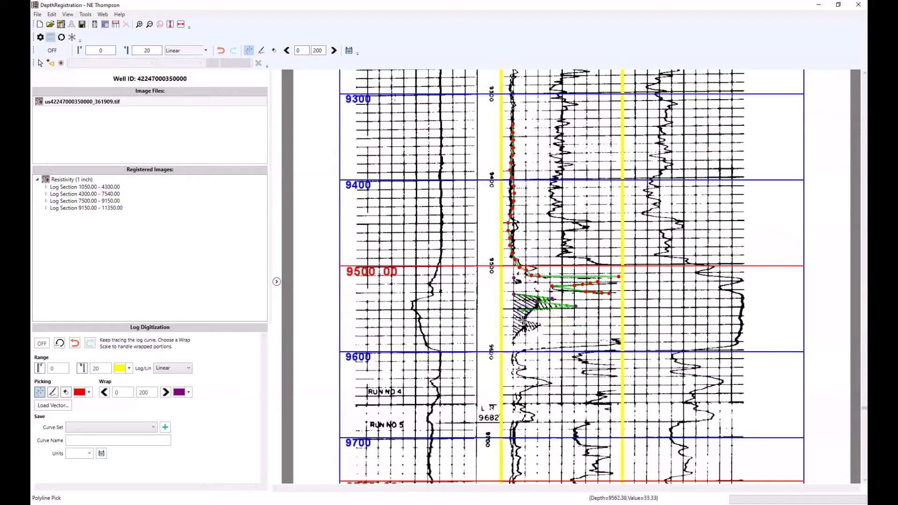
{"action": "left_click", "coordinate": [537, 325]}
{"action": "left_click", "coordinate": [514, 337]}
Step: Return to the 0 to 20 scale and trace the curve with Drag Pick from about 9585 to 9690
{"action": "left_click", "coordinate": [110, 391]}
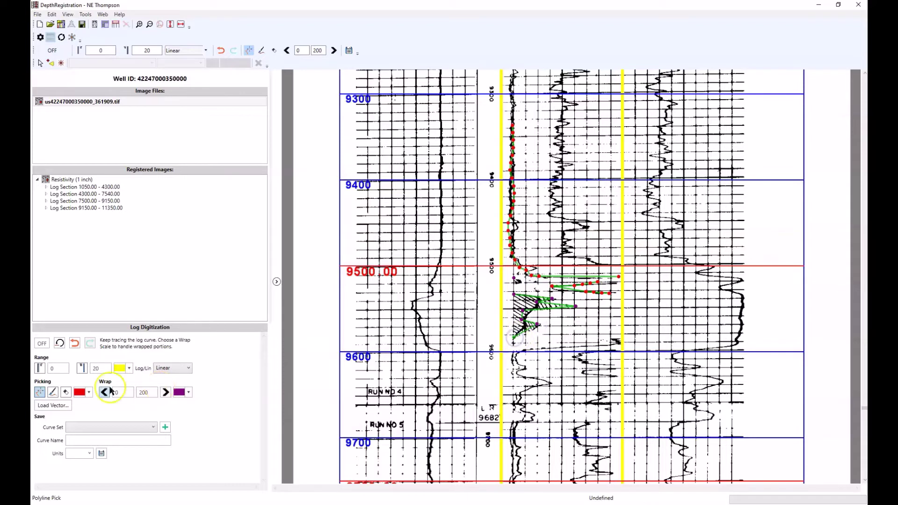
{"action": "left_click", "coordinate": [53, 392]}
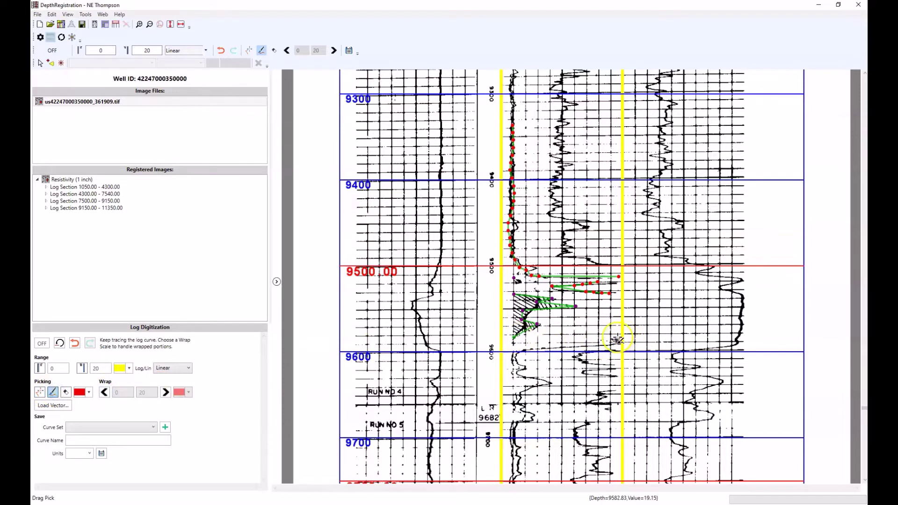
{"action": "mouse_move", "coordinate": [615, 341]}
{"action": "left_mouse_down"}
{"action": "mouse_move", "coordinate": [514, 354]}
{"action": "mouse_move", "coordinate": [520, 374]}
{"action": "mouse_move", "coordinate": [546, 382]}
{"action": "mouse_move", "coordinate": [523, 397]}
{"action": "mouse_move", "coordinate": [528, 411]}
{"action": "mouse_move", "coordinate": [514, 433]}
{"action": "left_mouse_up"}
{"action": "left_click", "coordinate": [836, 264]}
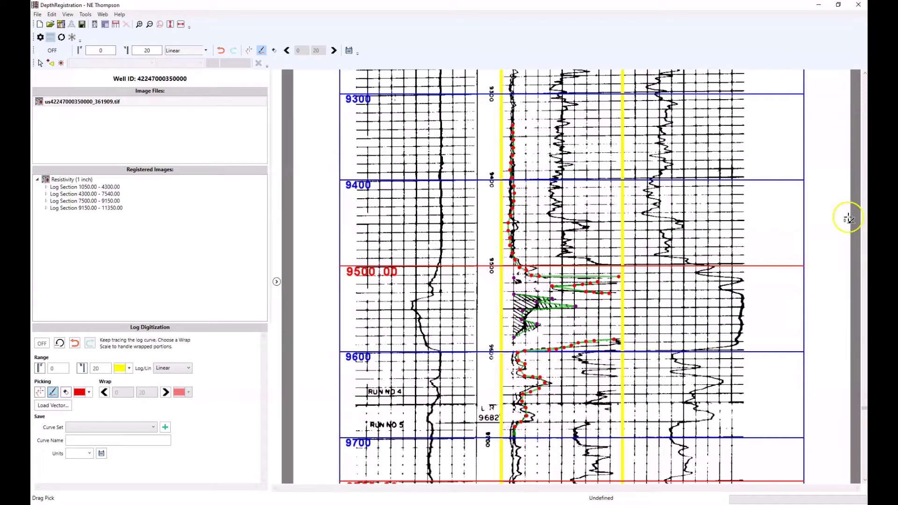
Step: Retrace the digitized resistivity curve with Drag Pick around depths 9460 and 9410
{"action": "mouse_move", "coordinate": [517, 226]}
{"action": "left_mouse_down"}
{"action": "mouse_move", "coordinate": [511, 184]}
{"action": "mouse_move", "coordinate": [513, 241]}
{"action": "left_mouse_up"}
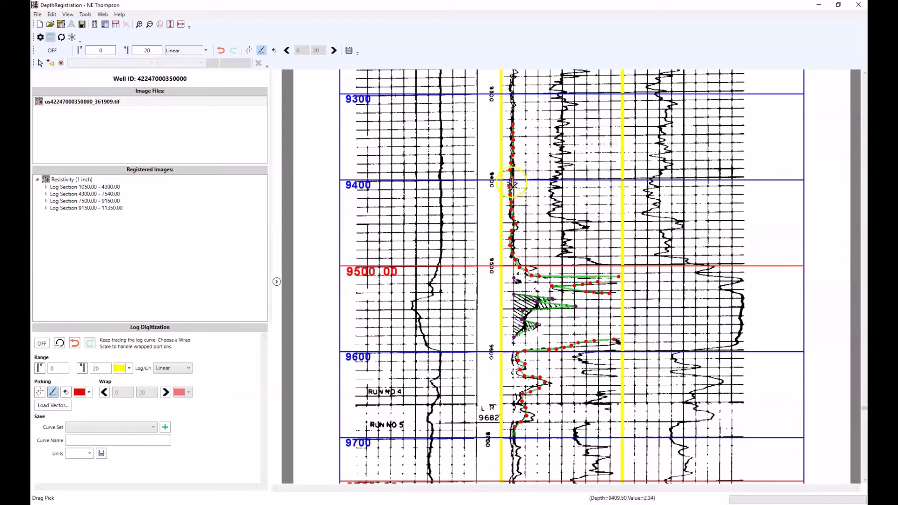
{"action": "left_click_drag", "start_coordinate": [512, 184], "coordinate": [514, 189]}
Step: Delete the digitized point near depth 9407 and disconnect the curve above the point near 9397
{"action": "right_click", "coordinate": [515, 188]}
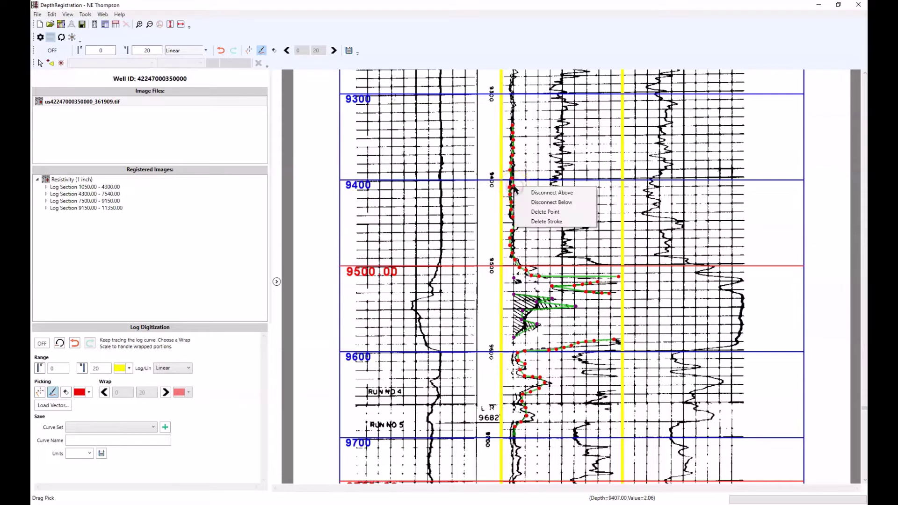
{"action": "left_click", "coordinate": [543, 210]}
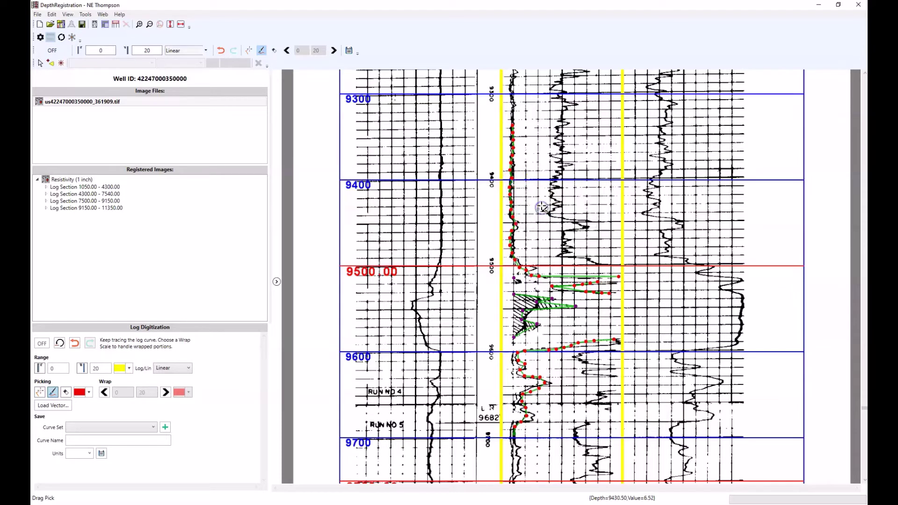
{"action": "right_click", "coordinate": [511, 180]}
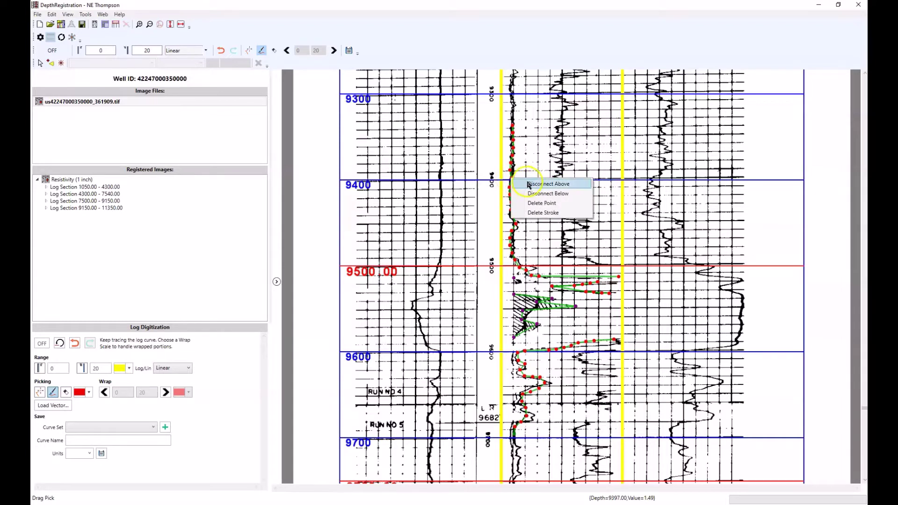
{"action": "left_click", "coordinate": [552, 186]}
Step: Delete the disconnected curve stroke above depth 9400 and undo that deletion
{"action": "left_click", "coordinate": [513, 149]}
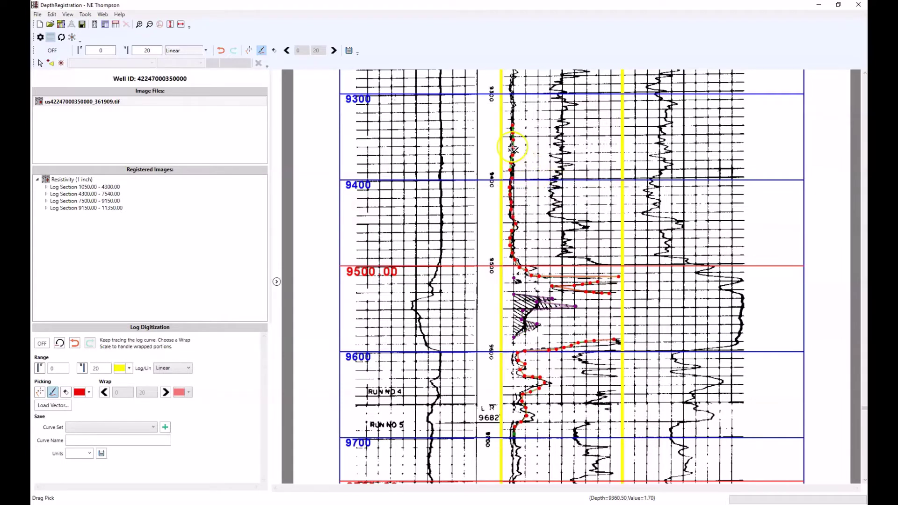
{"action": "right_click", "coordinate": [513, 149]}
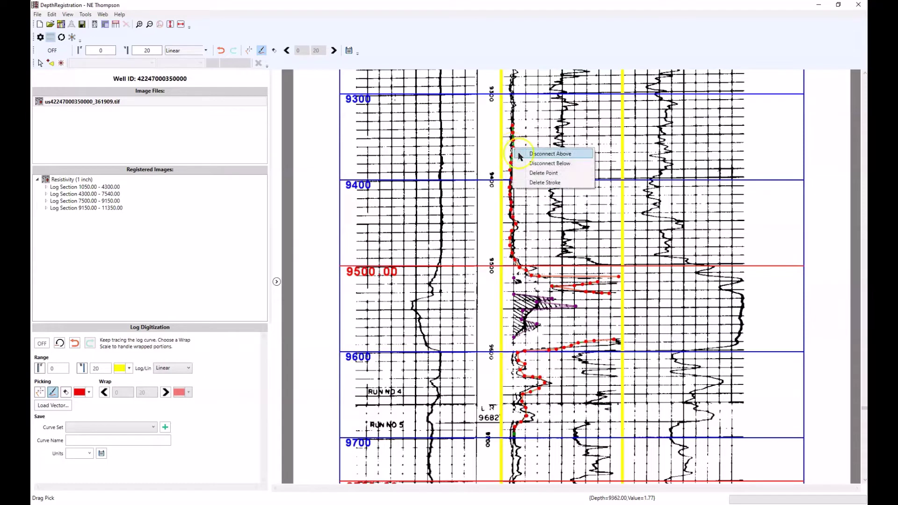
{"action": "left_click", "coordinate": [543, 182]}
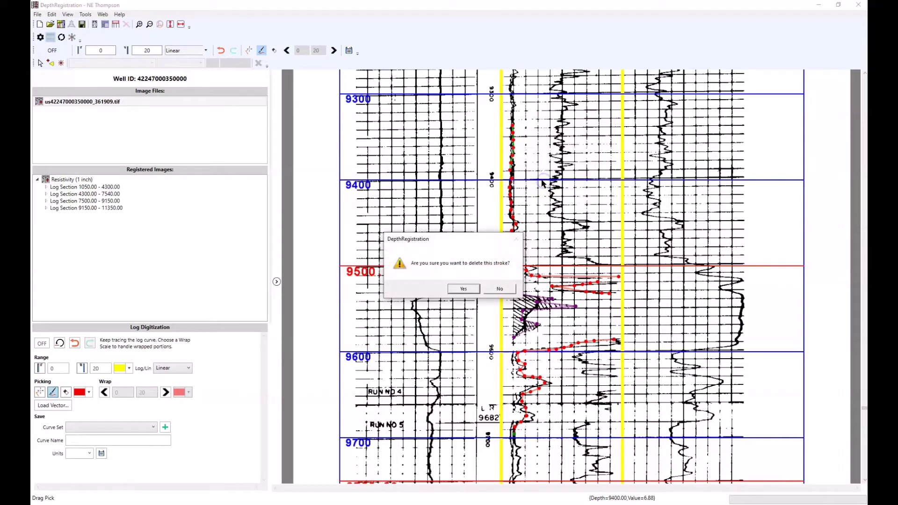
{"action": "left_click", "coordinate": [469, 289]}
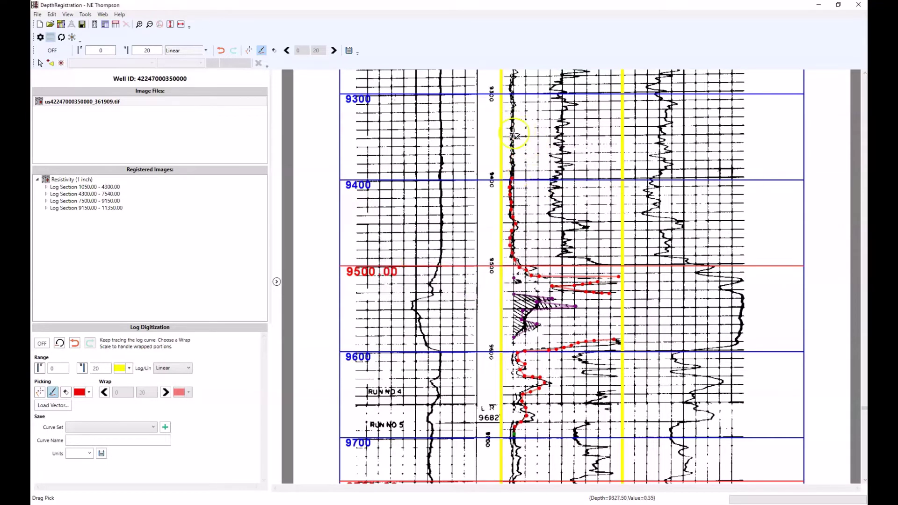
{"action": "left_click", "coordinate": [513, 181]}
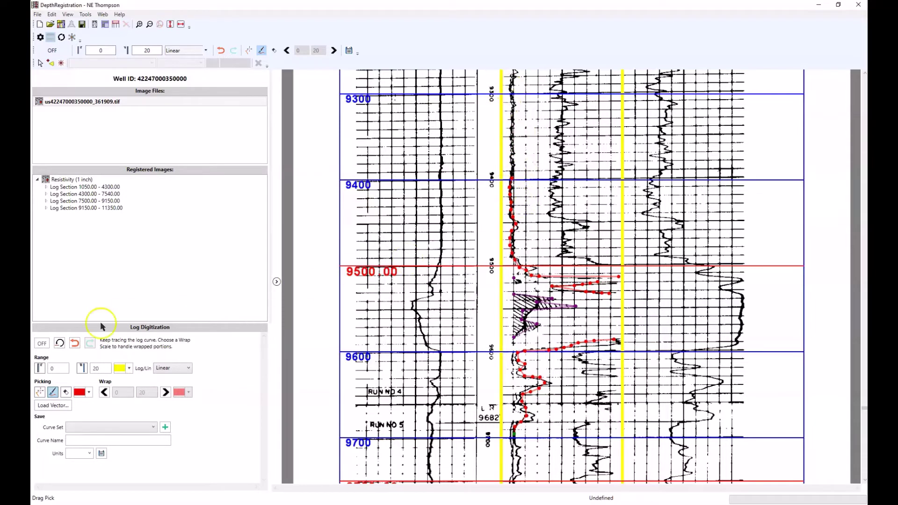
{"action": "left_click", "coordinate": [74, 344]}
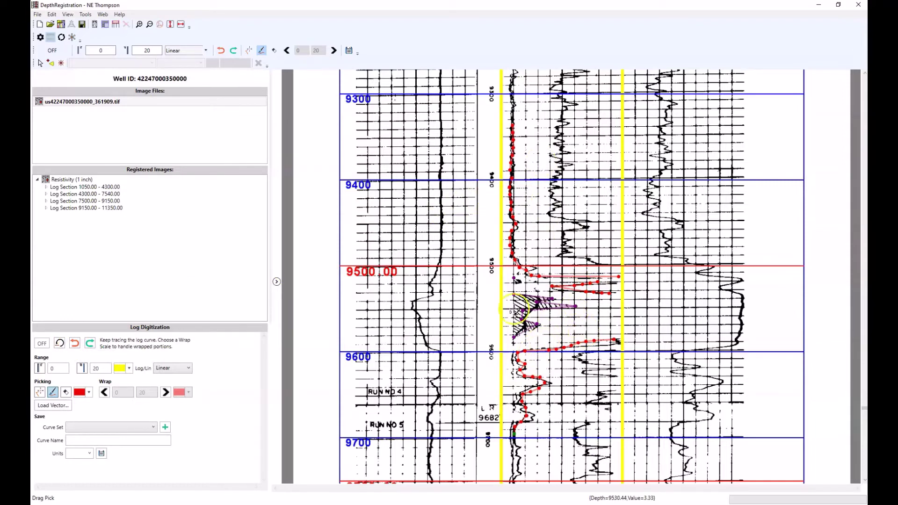
Step: Create a new curve set named Digitized for saving the traced curve
{"action": "left_click", "coordinate": [153, 427]}
{"action": "left_click", "coordinate": [166, 427]}
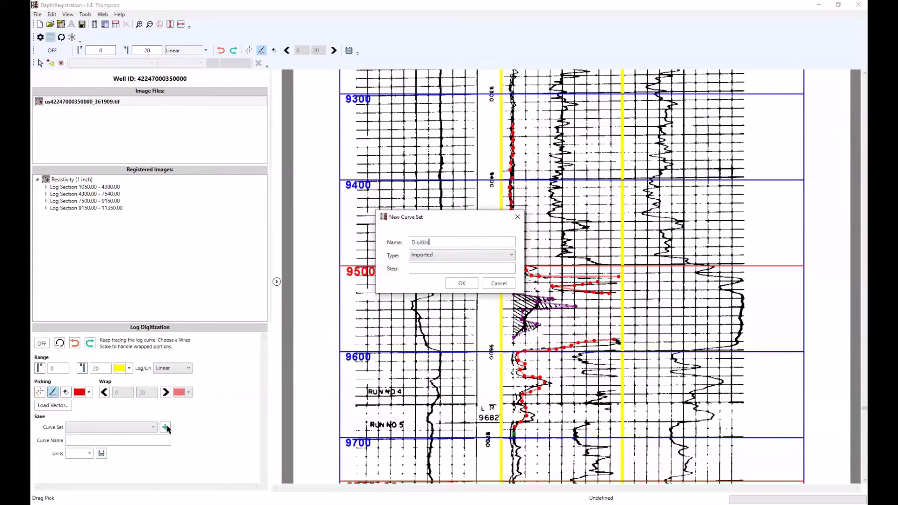
{"action": "left_click", "coordinate": [424, 270]}
{"action": "left_click", "coordinate": [455, 282]}
Step: Name the digitized curve ResS, set its units to OHMM, and save it to the Digitized curve set
{"action": "left_click", "coordinate": [134, 441]}
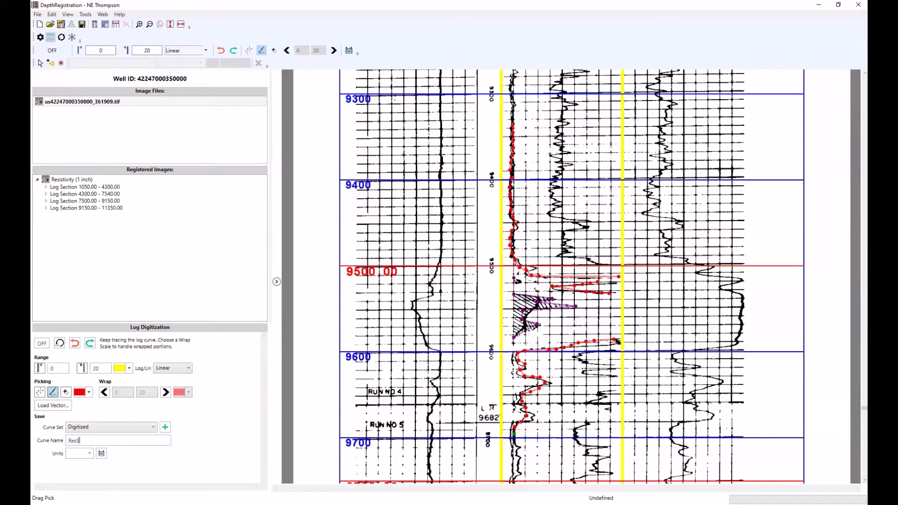
{"action": "left_click", "coordinate": [89, 453]}
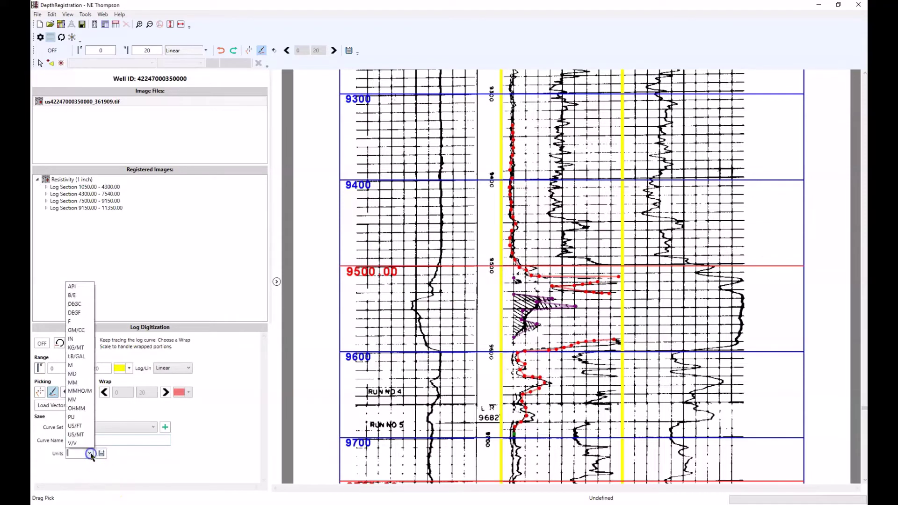
{"action": "left_click", "coordinate": [74, 408]}
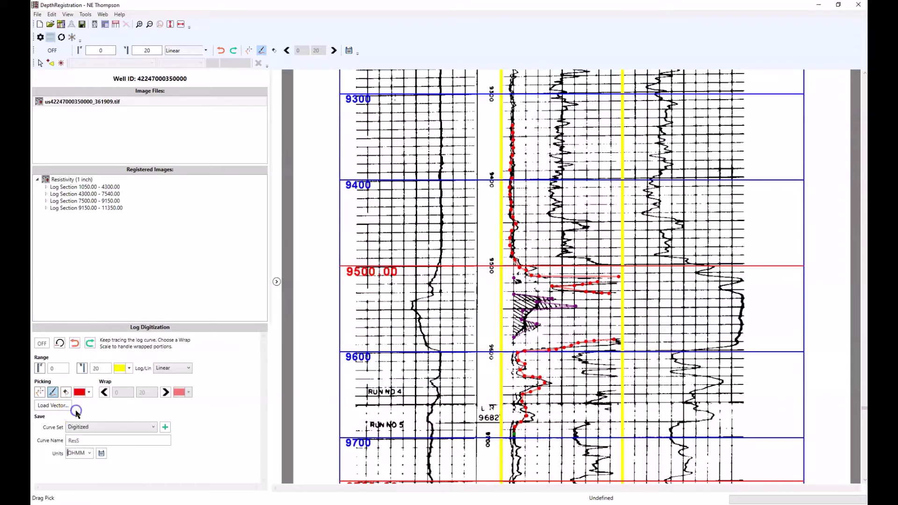
{"action": "left_click", "coordinate": [102, 454]}
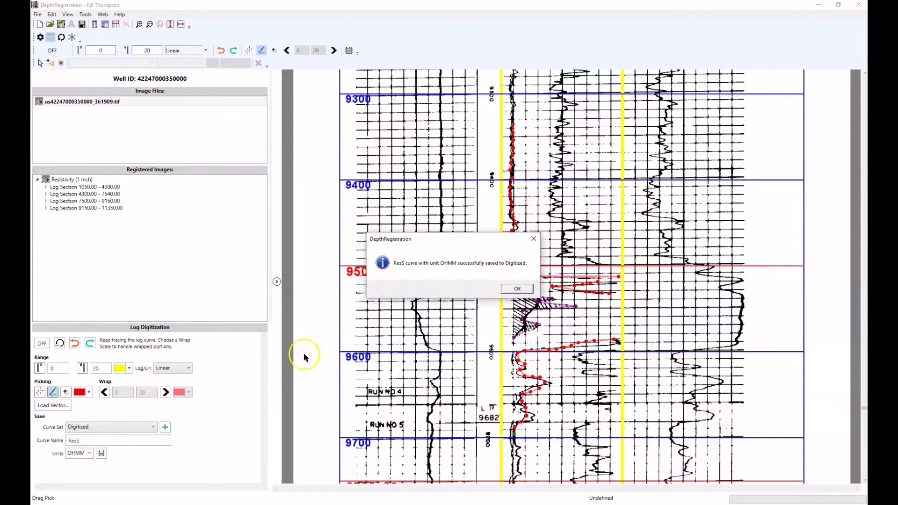
{"action": "left_click", "coordinate": [505, 288]}
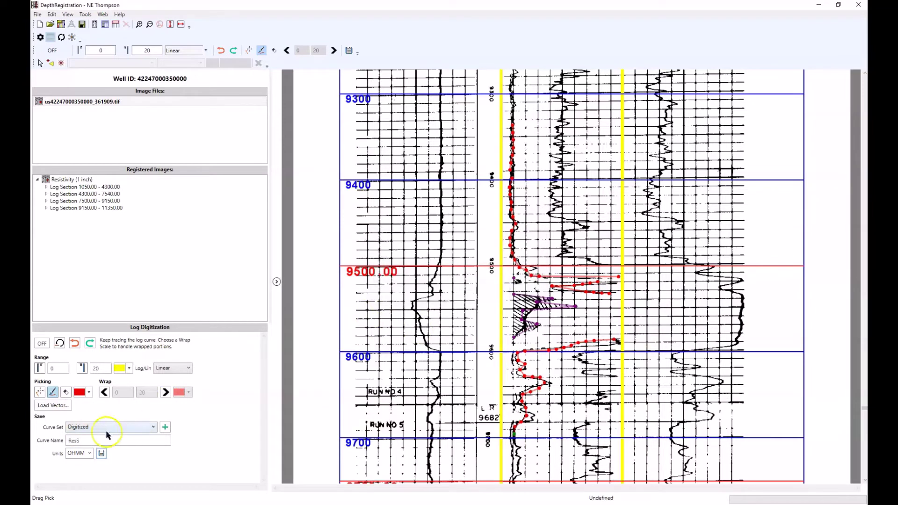
Step: Load the ResS curve from the Digitized curve set as a vector, replacing the overlapping digitized data
{"action": "left_click", "coordinate": [51, 406]}
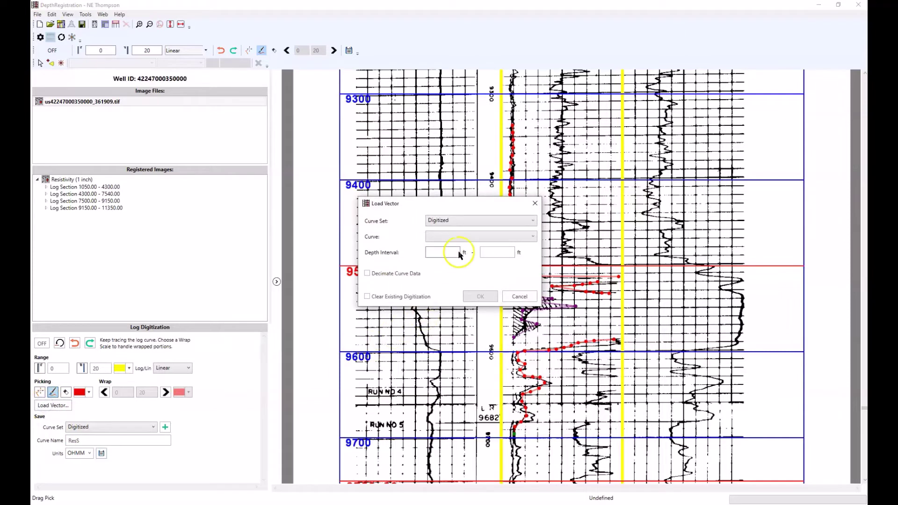
{"action": "left_click", "coordinate": [473, 236]}
{"action": "left_click", "coordinate": [450, 247]}
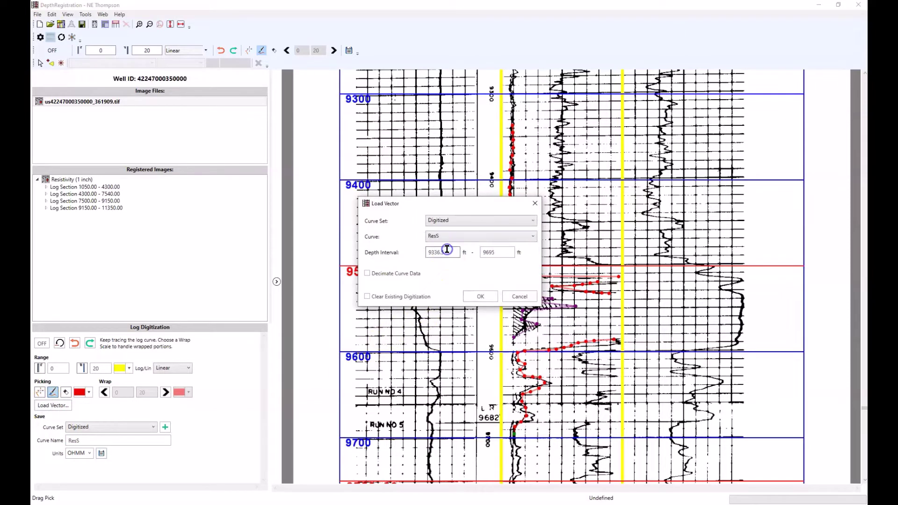
{"action": "left_click", "coordinate": [468, 297]}
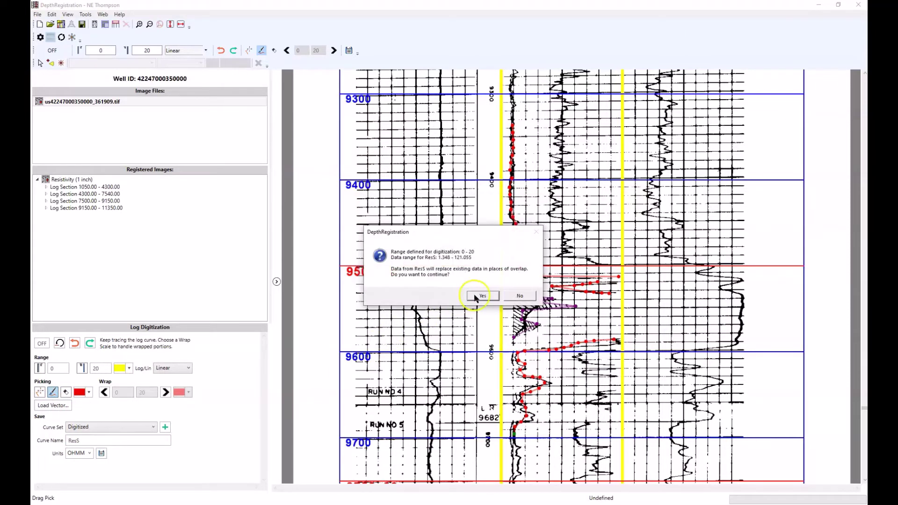
{"action": "left_click", "coordinate": [479, 296]}
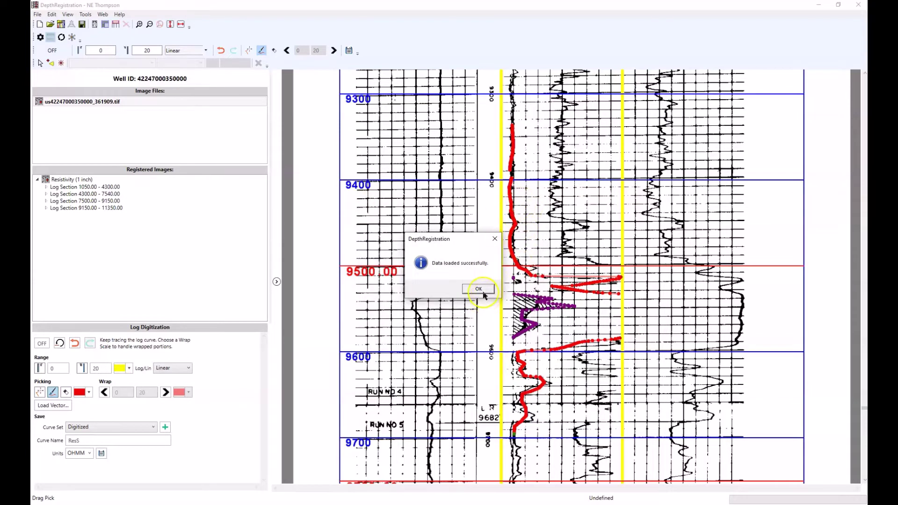
{"action": "left_click", "coordinate": [483, 293]}
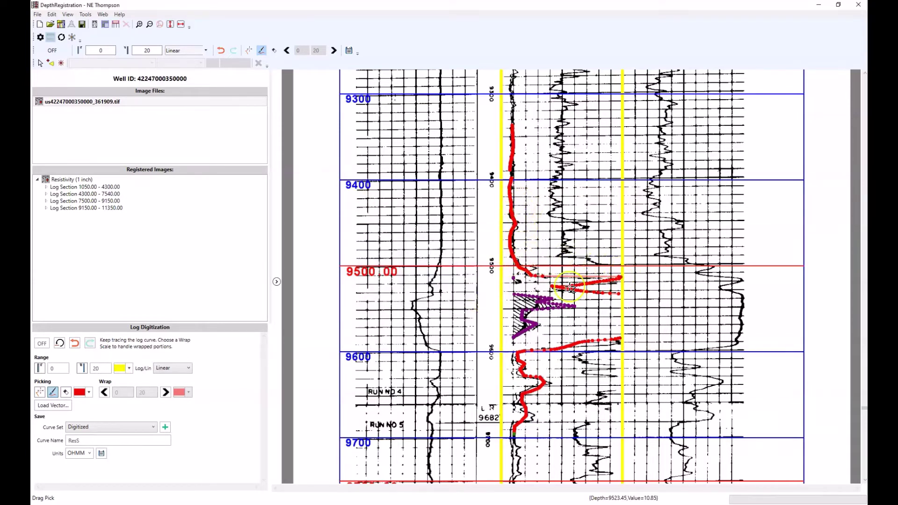
Step: Disable digitization on the log section and display all SCM formation tops on the registered log
{"action": "left_click", "coordinate": [42, 345]}
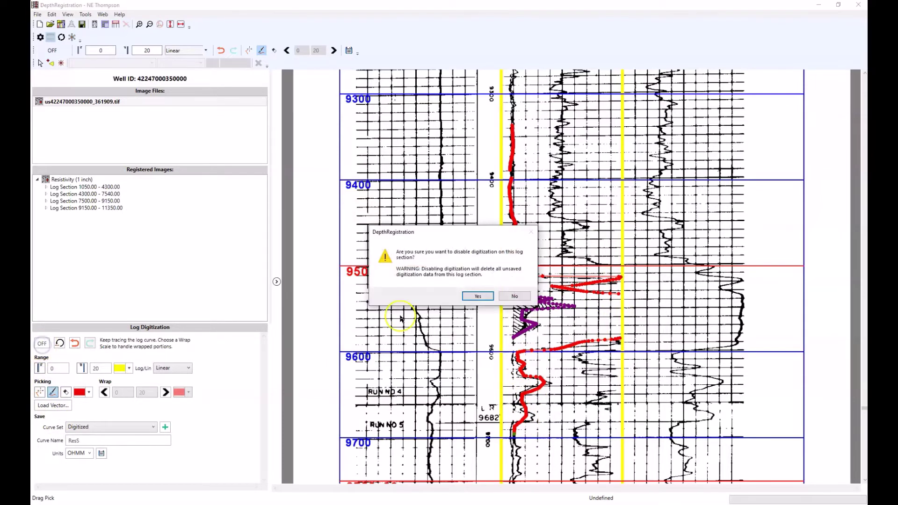
{"action": "left_click", "coordinate": [470, 296]}
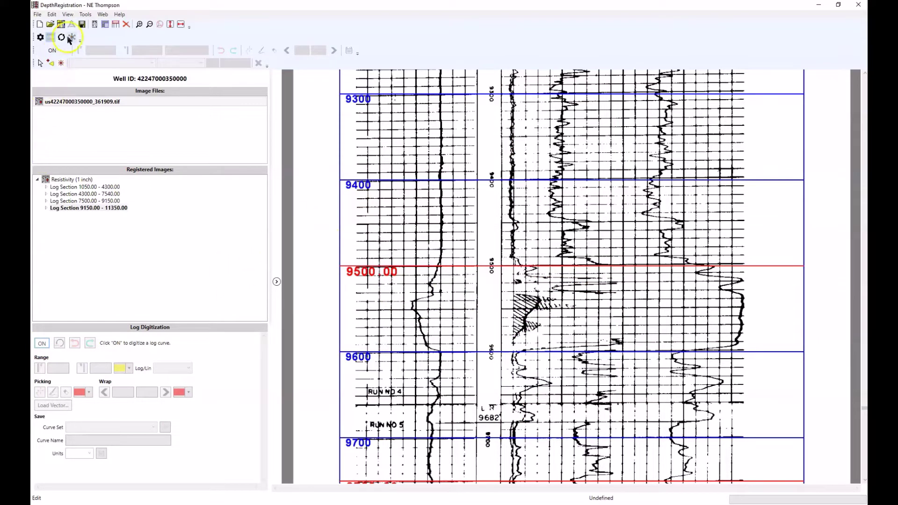
{"action": "left_click", "coordinate": [40, 37]}
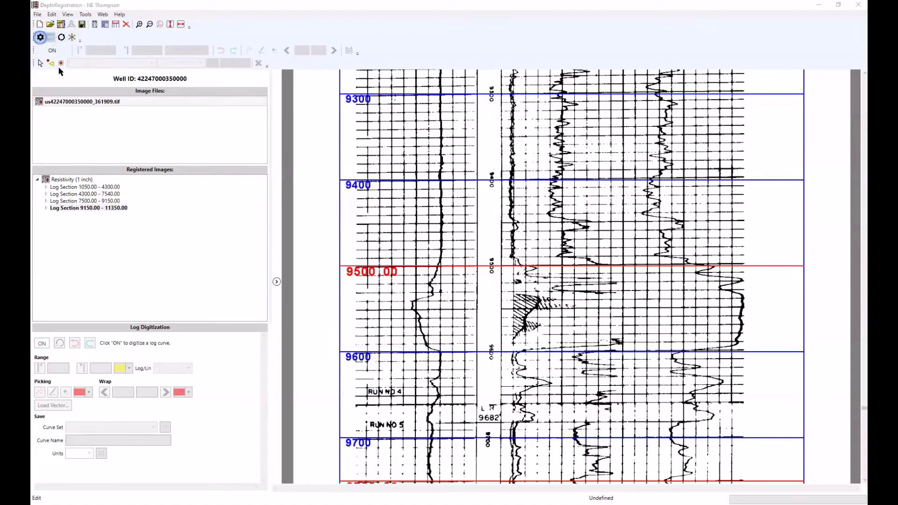
{"action": "left_click", "coordinate": [448, 257]}
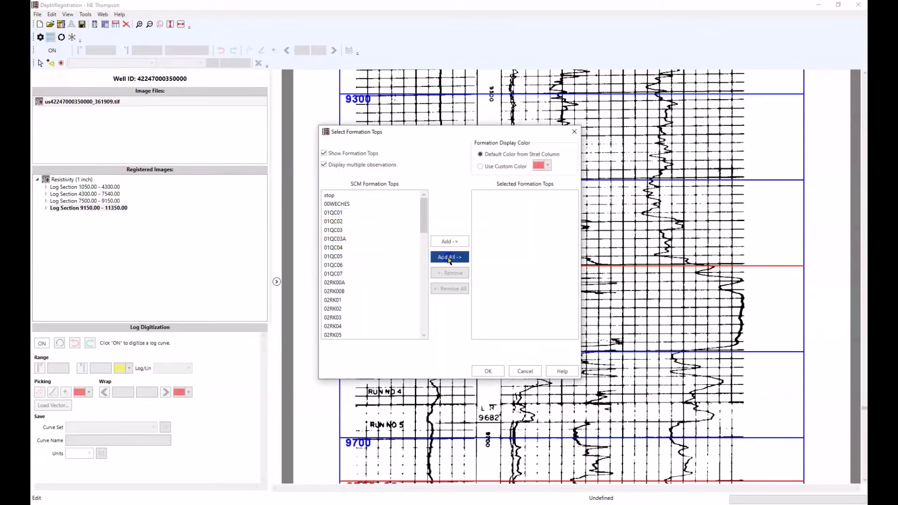
{"action": "left_click", "coordinate": [479, 372]}
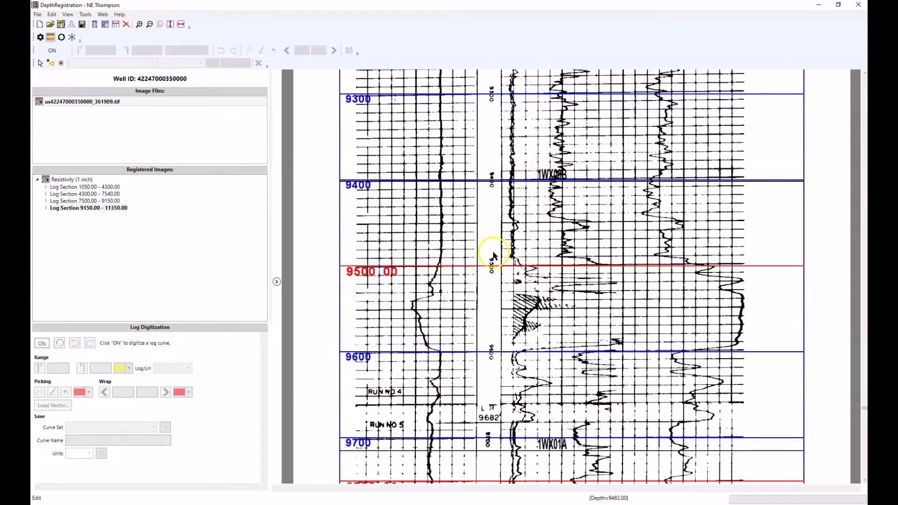
Step: Add a 1WX01 formation pick at depth 9490 on the registered log and delete that pick
{"action": "left_click", "coordinate": [51, 65]}
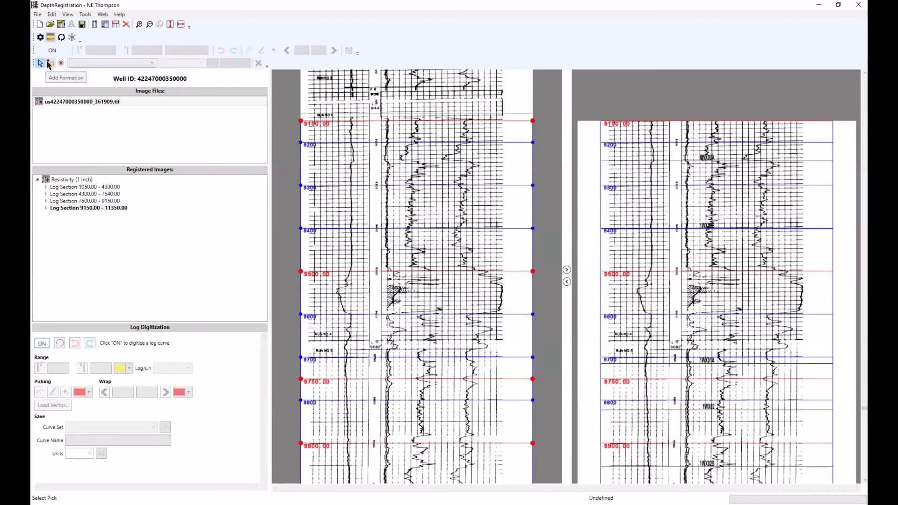
{"action": "left_click", "coordinate": [153, 64]}
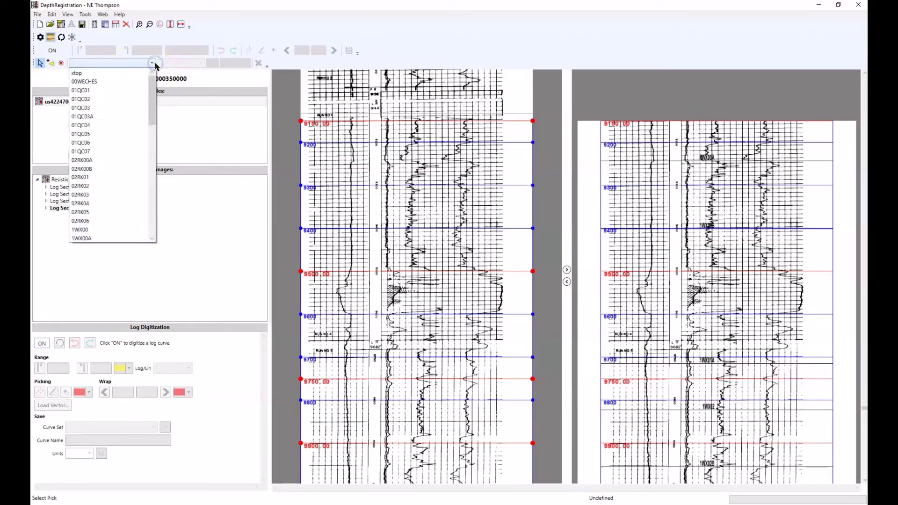
{"action": "scroll", "coordinate": [98, 187], "scroll_direction": "down", "scroll_amount": 2}
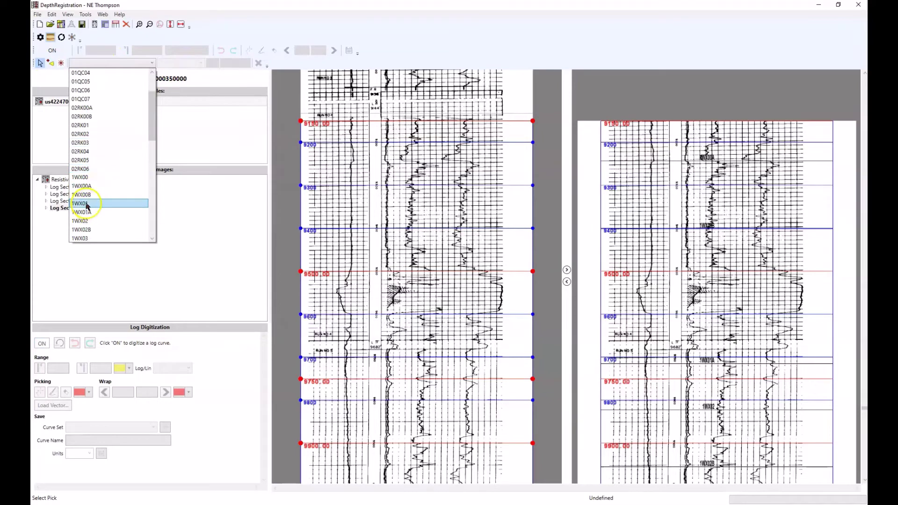
{"action": "left_click", "coordinate": [86, 204]}
{"action": "left_click", "coordinate": [50, 62]}
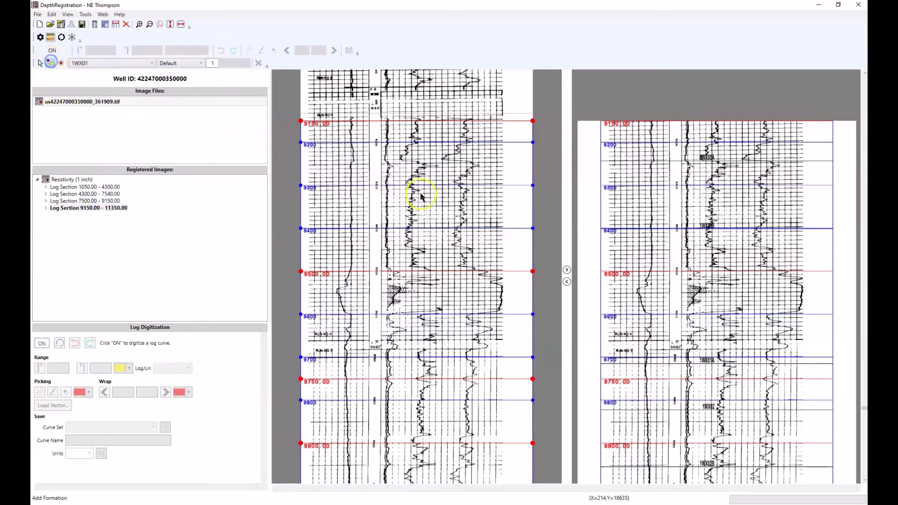
{"action": "left_click", "coordinate": [688, 270]}
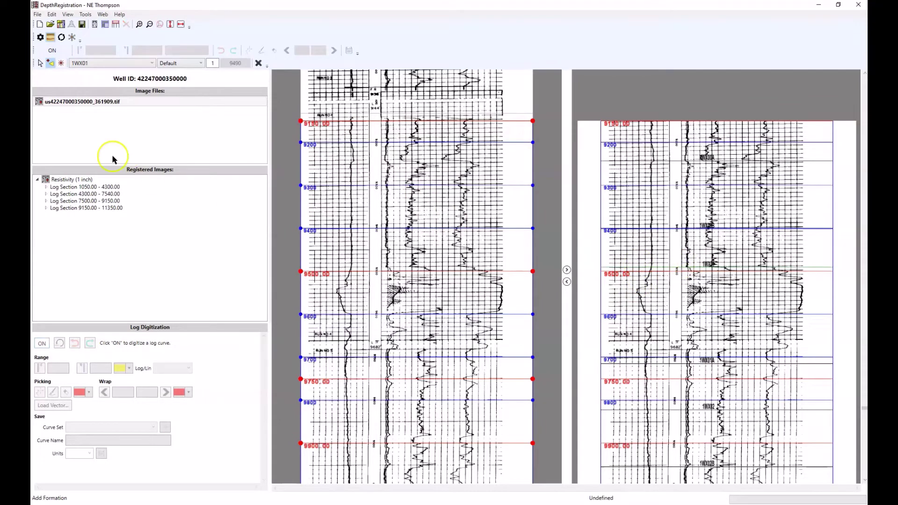
{"action": "left_click", "coordinate": [258, 63]}
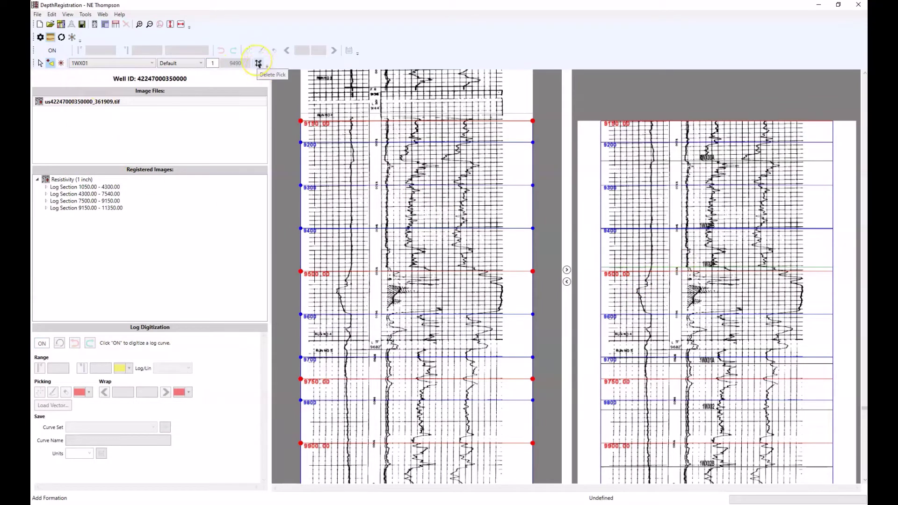
{"action": "left_click", "coordinate": [258, 63]}
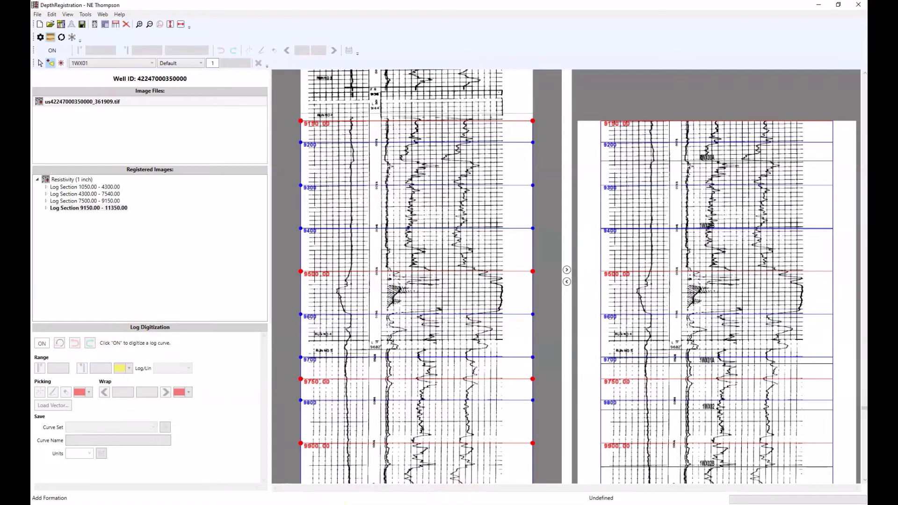
{"action": "left_click", "coordinate": [496, 468]}
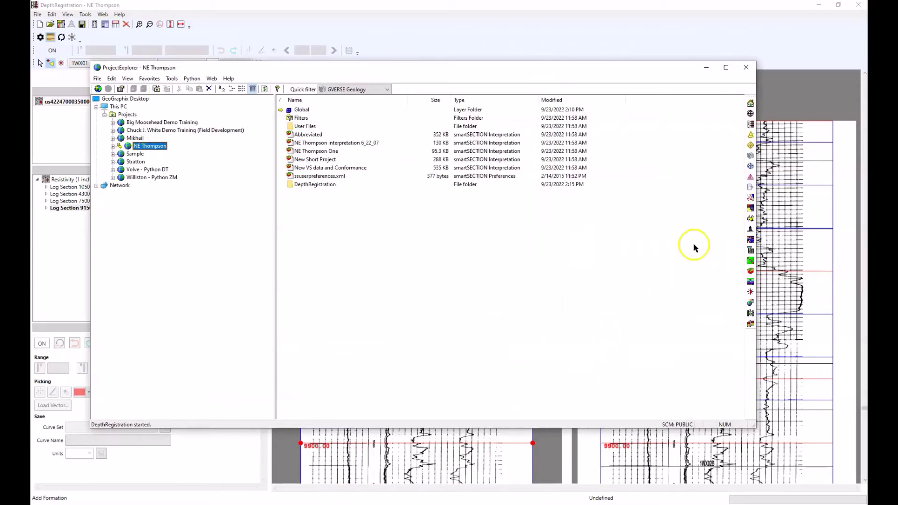
{"action": "left_click", "coordinate": [750, 177]}
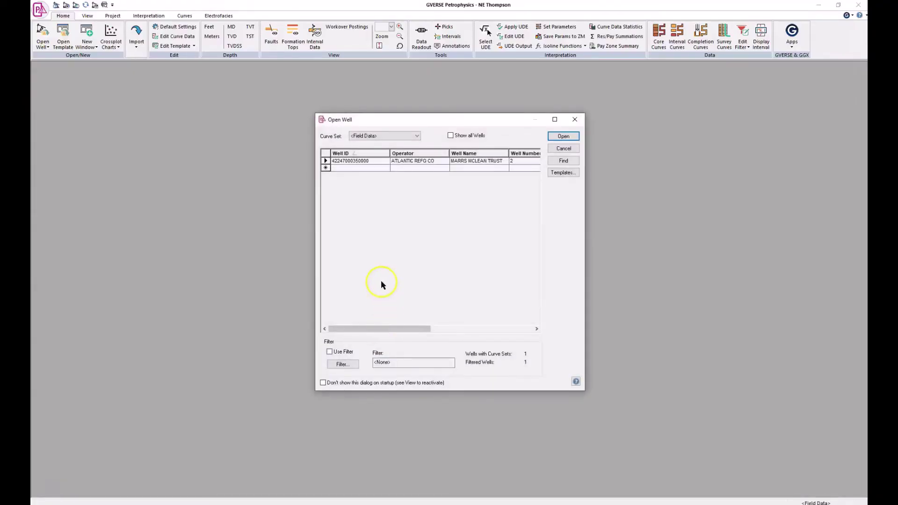
{"action": "left_click", "coordinate": [366, 162]}
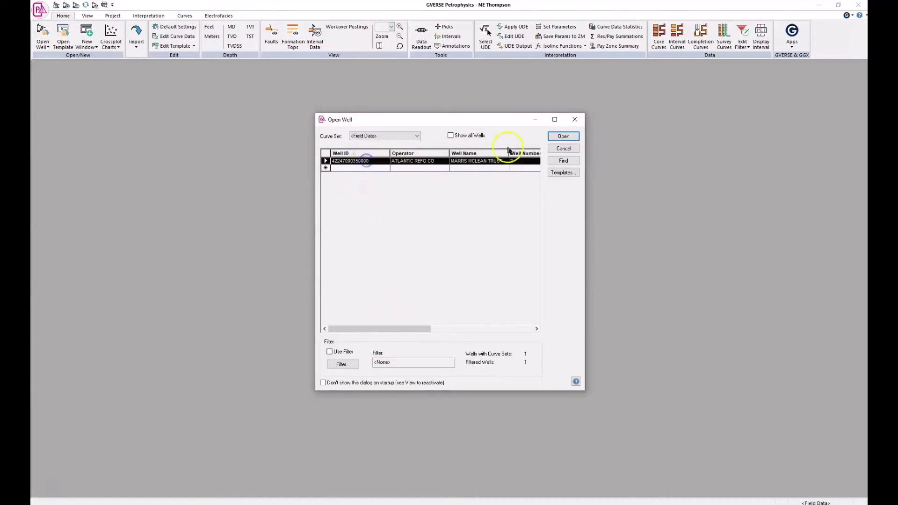
{"action": "left_click", "coordinate": [563, 137]}
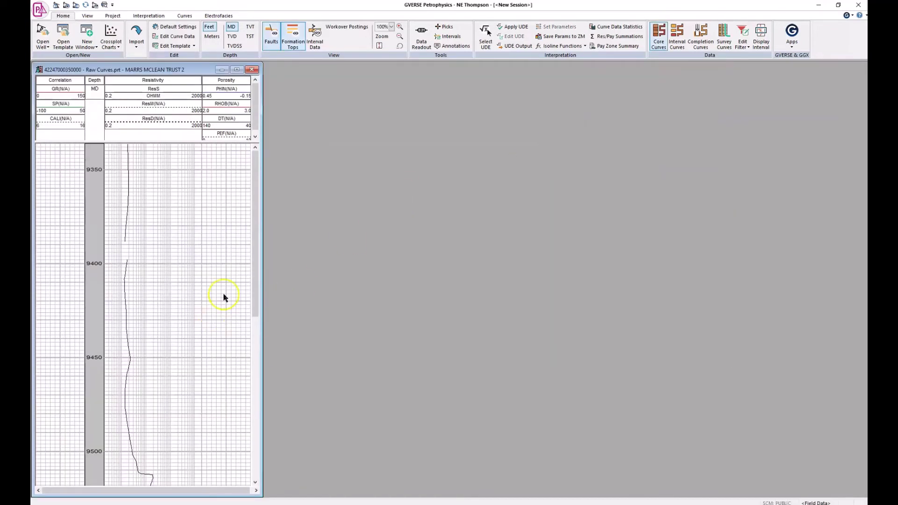
Step: Display all available formation tops on the well's raw curves log
{"action": "left_click", "coordinate": [291, 36]}
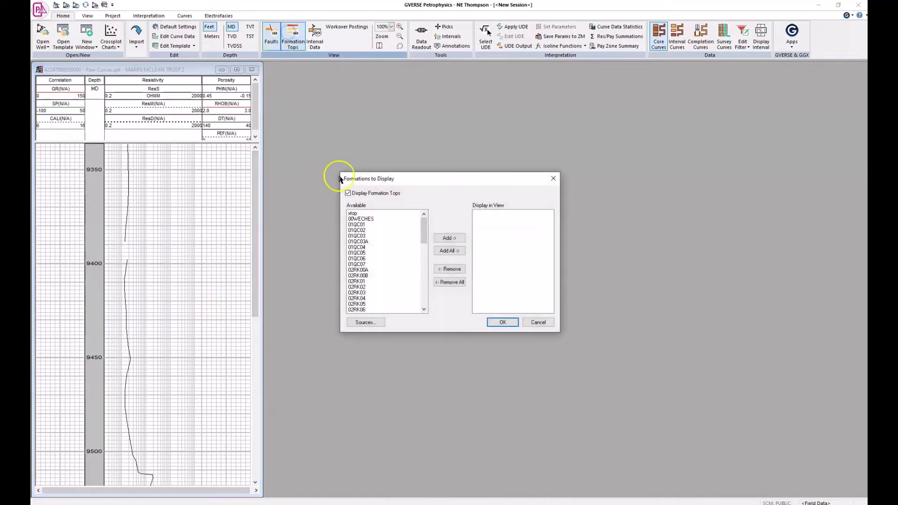
{"action": "left_click", "coordinate": [448, 252]}
{"action": "left_click", "coordinate": [498, 321]}
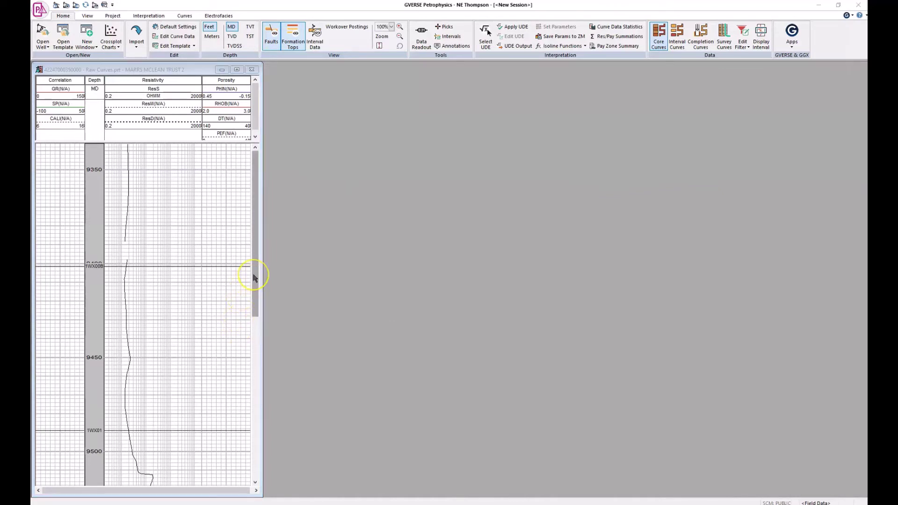
{"action": "left_click_drag", "start_coordinate": [254, 278], "coordinate": [243, 388]}
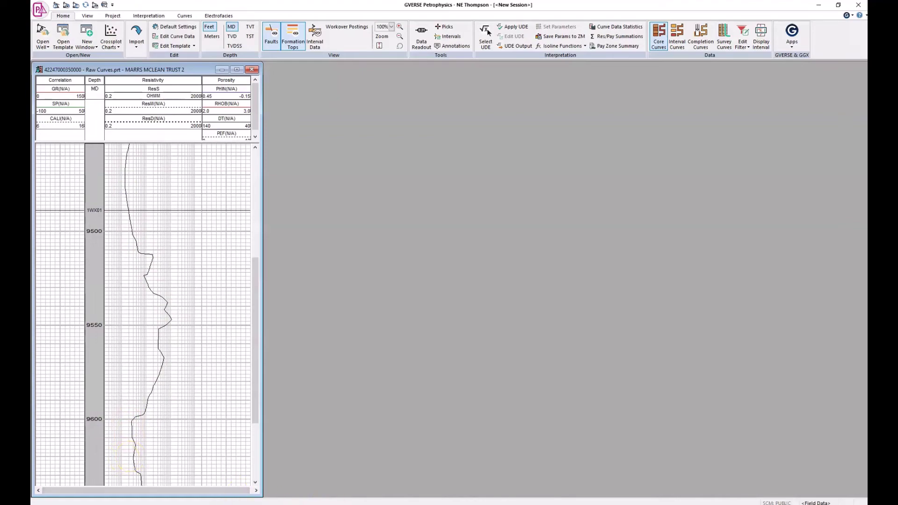
Step: Switch to the PowerPoint slide show at its closing slide
{"action": "left_click", "coordinate": [406, 468]}
{"action": "left_click", "coordinate": [537, 429]}
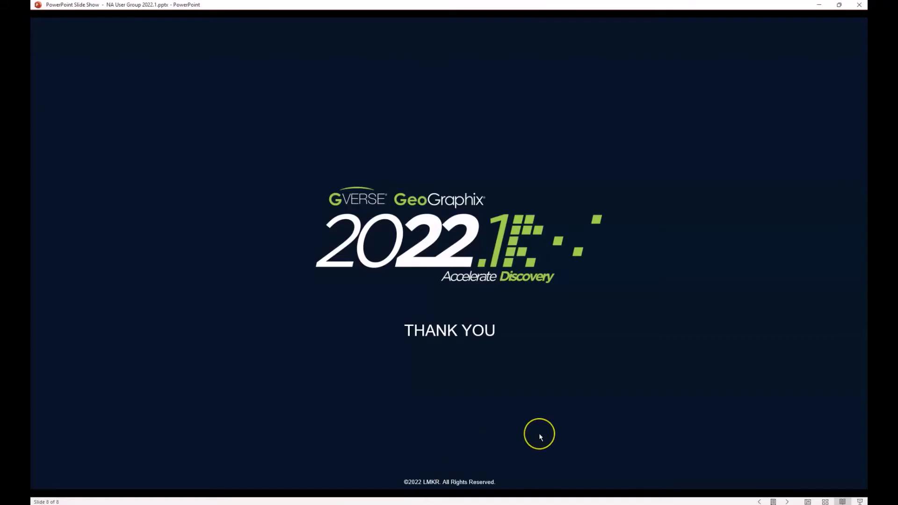
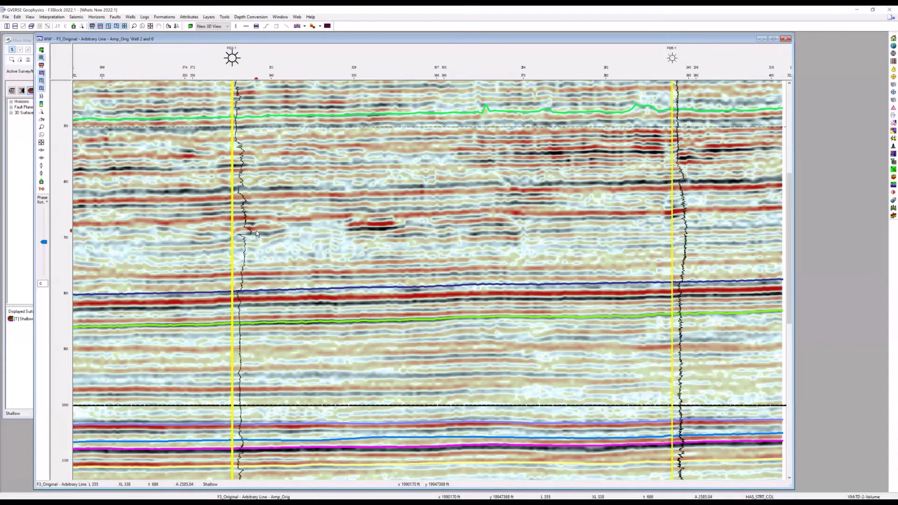
Step: In GVERSE Geophysics, turn on the GRSandShale.prt project log template for well F02-1 on the arbitrary line
{"action": "left_click", "coordinate": [410, 243]}
{"action": "right_click", "coordinate": [234, 60]}
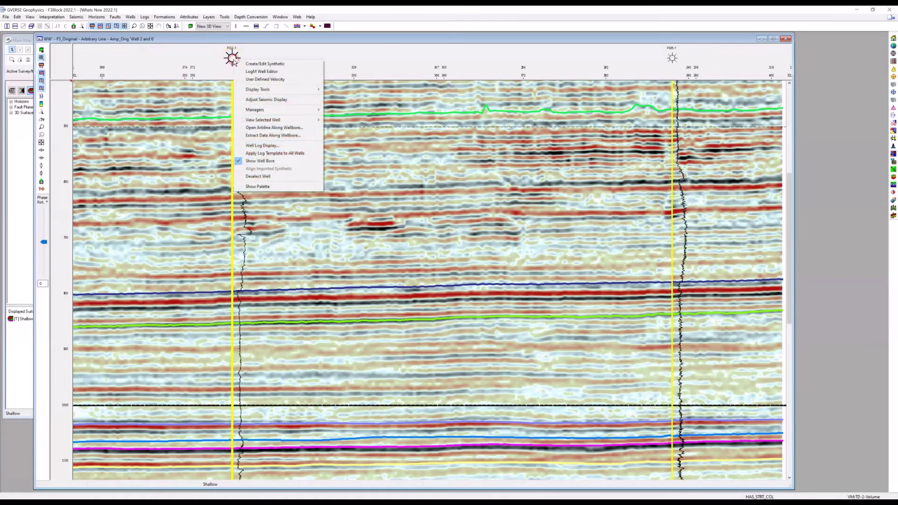
{"action": "left_click", "coordinate": [272, 146]}
{"action": "left_click_drag", "start_coordinate": [270, 88], "coordinate": [376, 102]}
{"action": "left_click", "coordinate": [394, 117]}
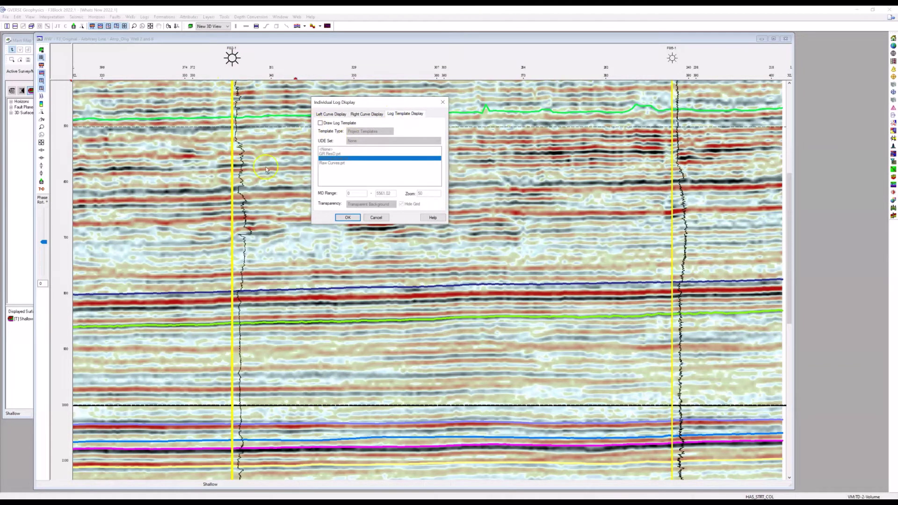
{"action": "left_click", "coordinate": [325, 125]}
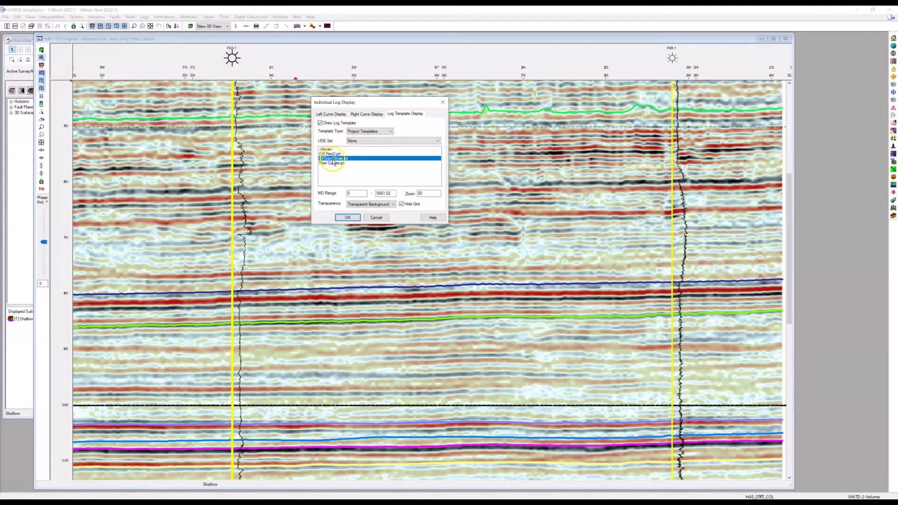
{"action": "left_click", "coordinate": [357, 218]}
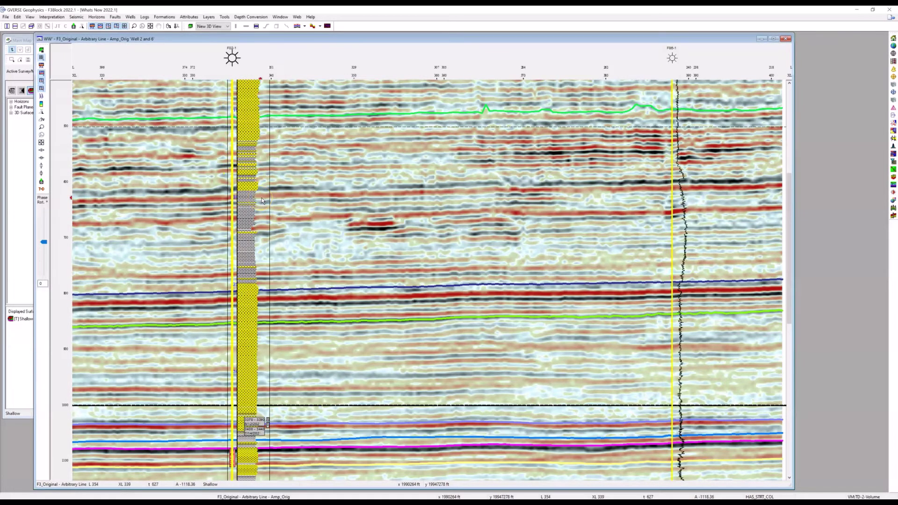
Step: Apply well F02-1's log template to all wells on the seismic section
{"action": "left_click_drag", "start_coordinate": [787, 231], "coordinate": [785, 260]}
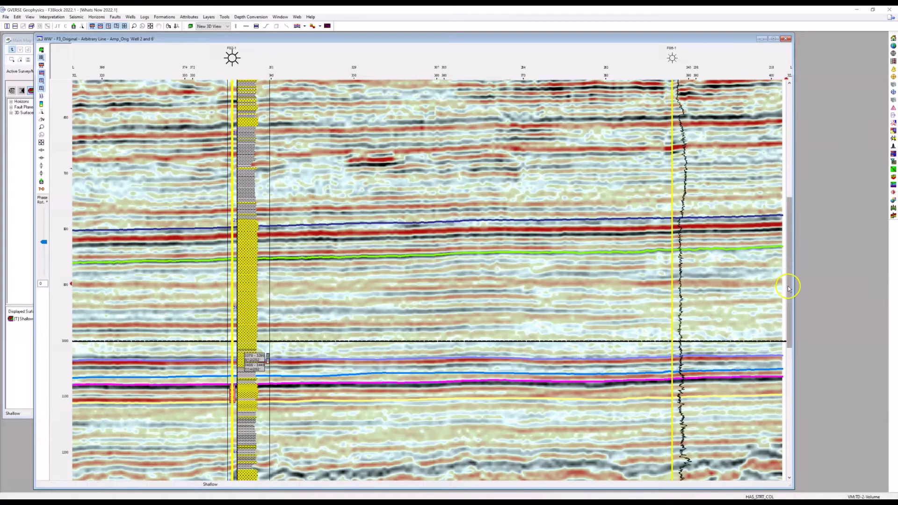
{"action": "mouse_move", "coordinate": [791, 282]}
{"action": "left_mouse_down"}
{"action": "mouse_move", "coordinate": [781, 255]}
{"action": "mouse_move", "coordinate": [785, 307]}
{"action": "mouse_move", "coordinate": [784, 273]}
{"action": "left_mouse_up"}
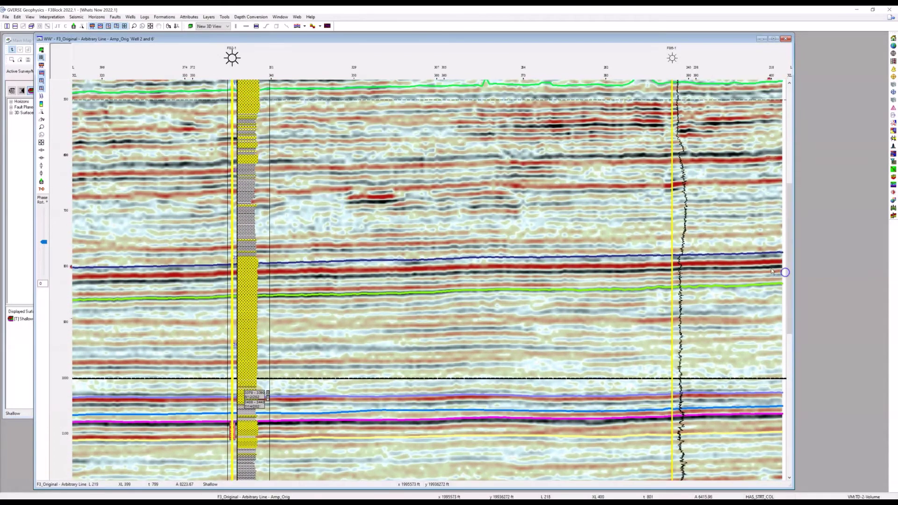
{"action": "right_click", "coordinate": [232, 60]}
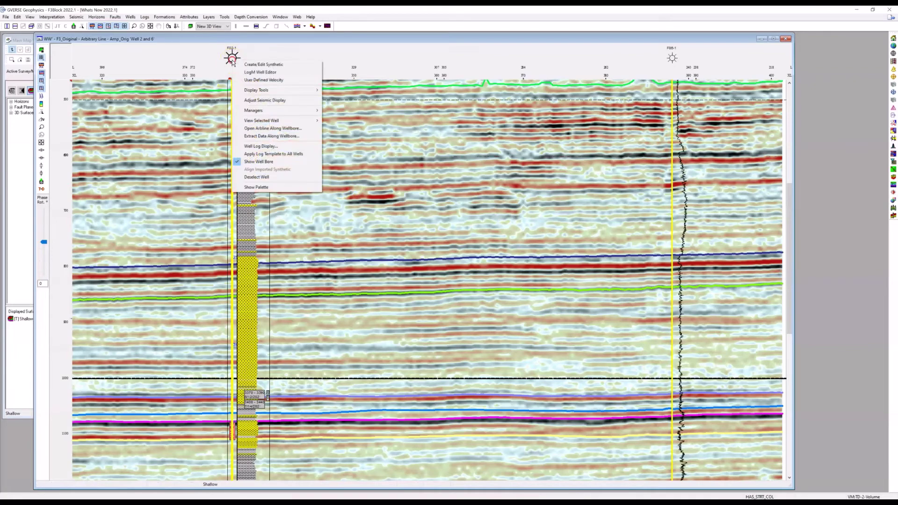
{"action": "left_click", "coordinate": [276, 154]}
{"action": "left_click", "coordinate": [472, 282]}
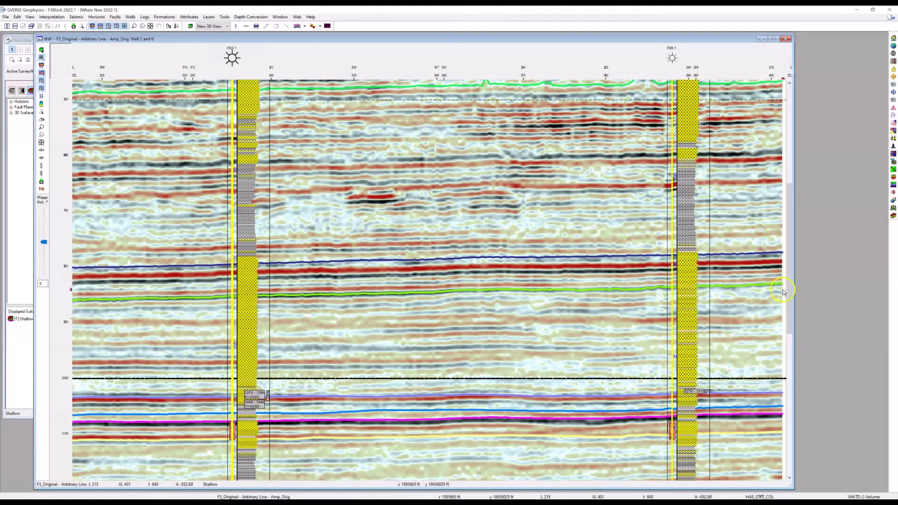
{"action": "mouse_move", "coordinate": [788, 294]}
{"action": "left_mouse_down"}
{"action": "mouse_move", "coordinate": [787, 264]}
{"action": "mouse_move", "coordinate": [788, 290]}
{"action": "left_mouse_up"}
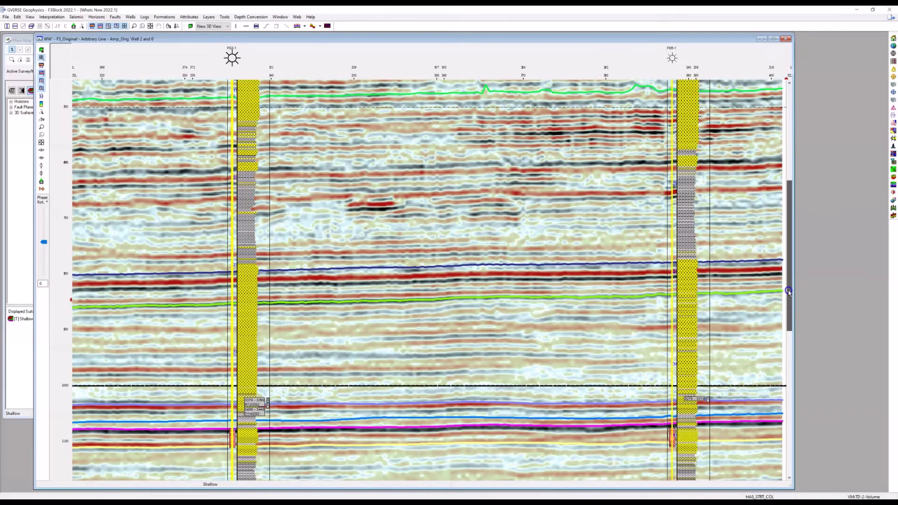
{"action": "left_click_drag", "start_coordinate": [788, 290], "coordinate": [789, 311]}
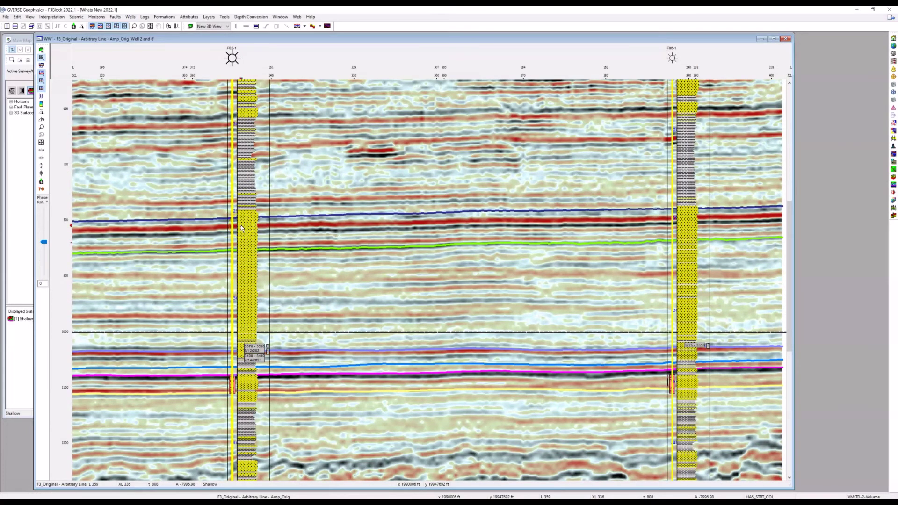
Step: Set the log template transparency for well F02-1 to 50 %
{"action": "right_click", "coordinate": [230, 59]}
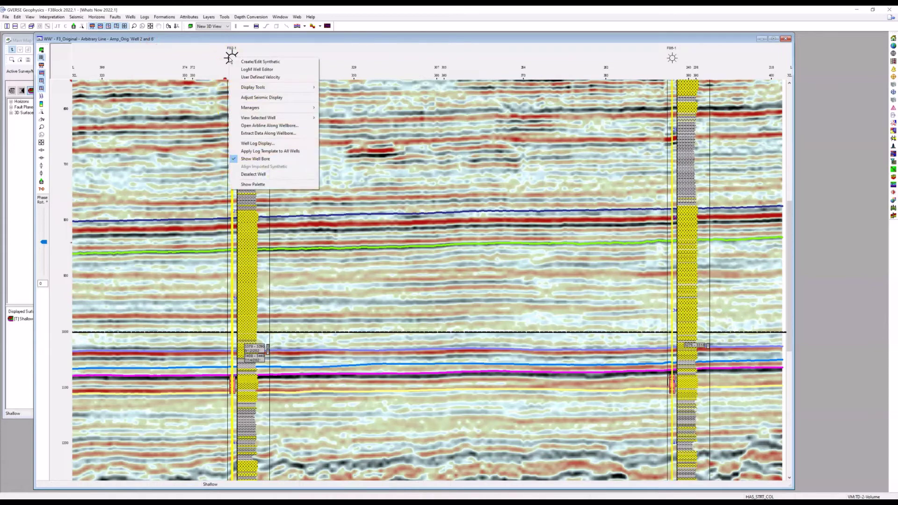
{"action": "left_click", "coordinate": [269, 143]}
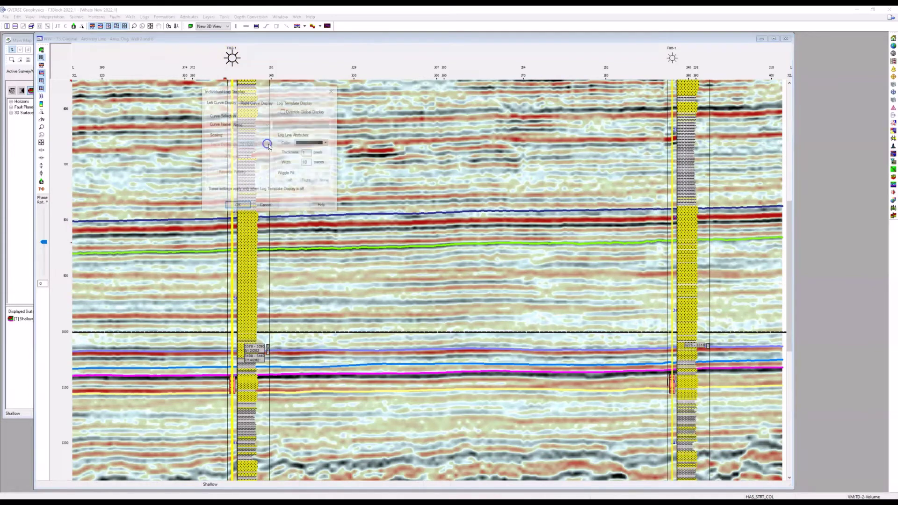
{"action": "left_click_drag", "start_coordinate": [267, 94], "coordinate": [402, 103]}
{"action": "left_click", "coordinate": [429, 112]}
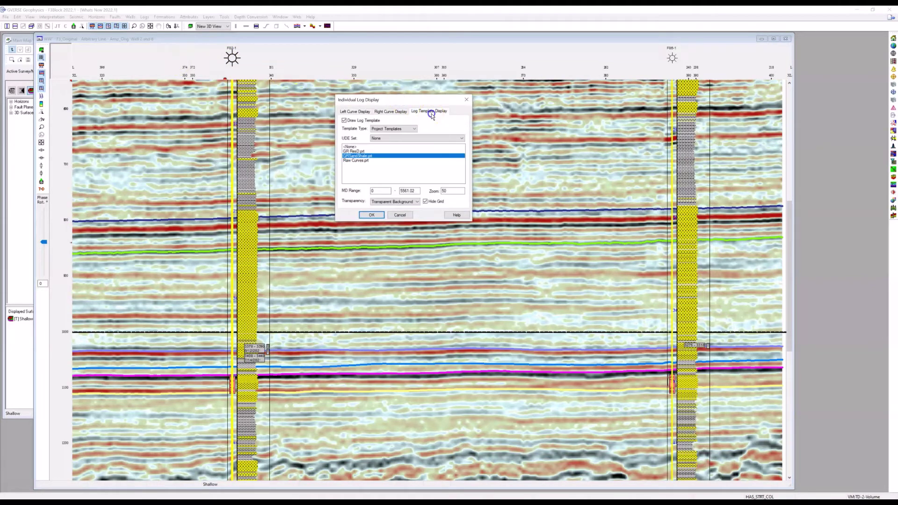
{"action": "left_click", "coordinate": [406, 204]}
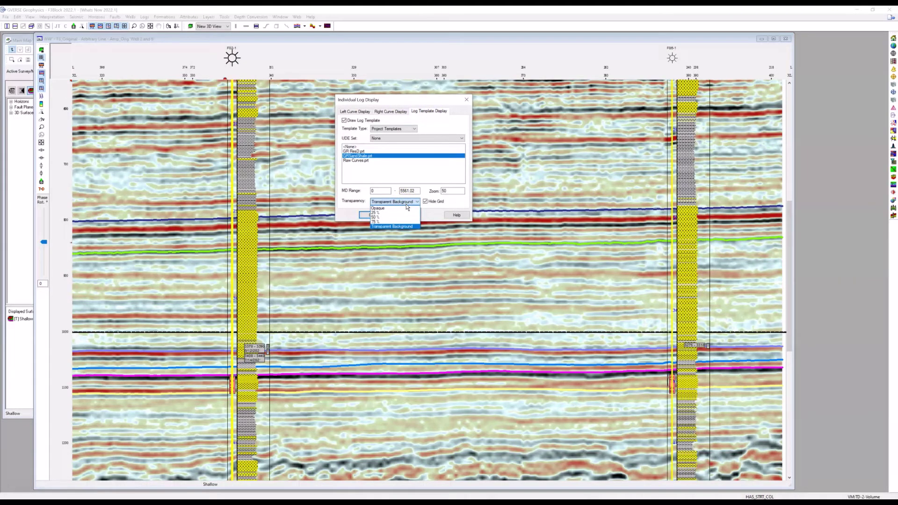
{"action": "left_click", "coordinate": [404, 217]}
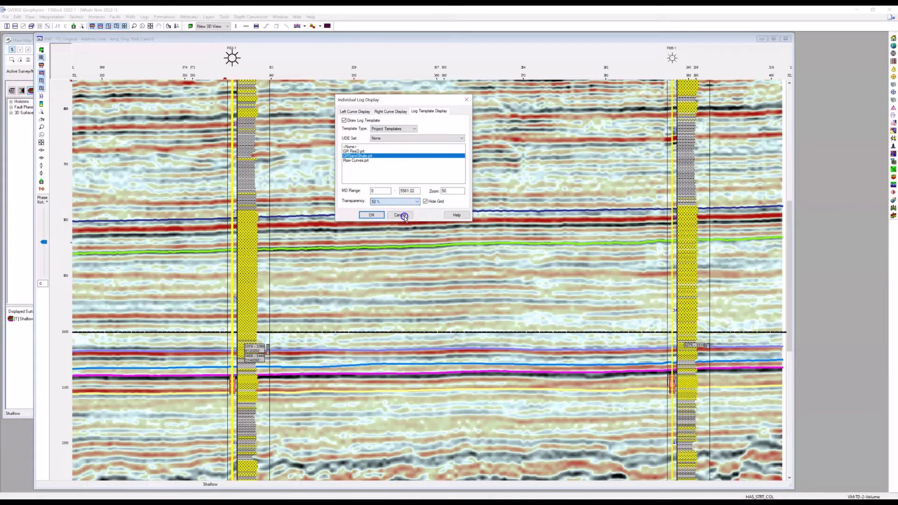
{"action": "left_click", "coordinate": [372, 215]}
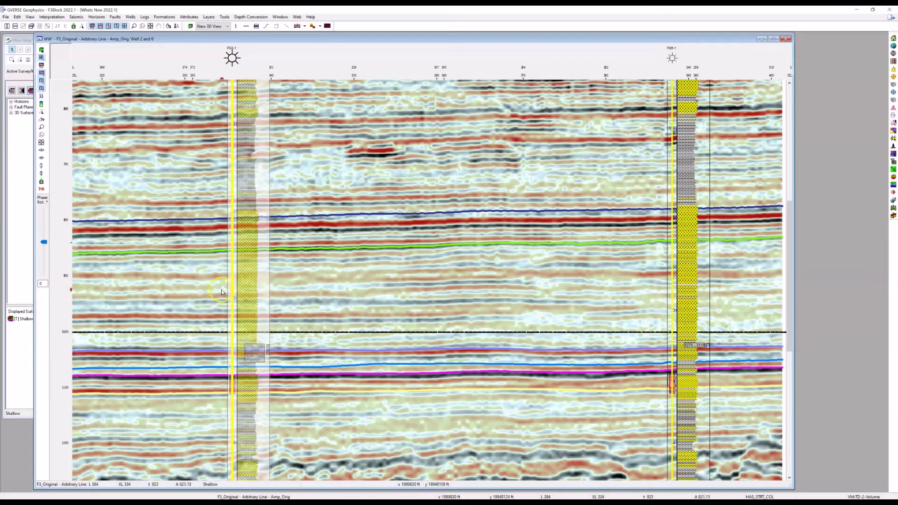
{"action": "left_click", "coordinate": [238, 252]}
{"action": "left_click", "coordinate": [249, 291]}
Step: Review the UDE set options in well F02-1's log template display and close the settings without applying anything
{"action": "right_click", "coordinate": [232, 60]}
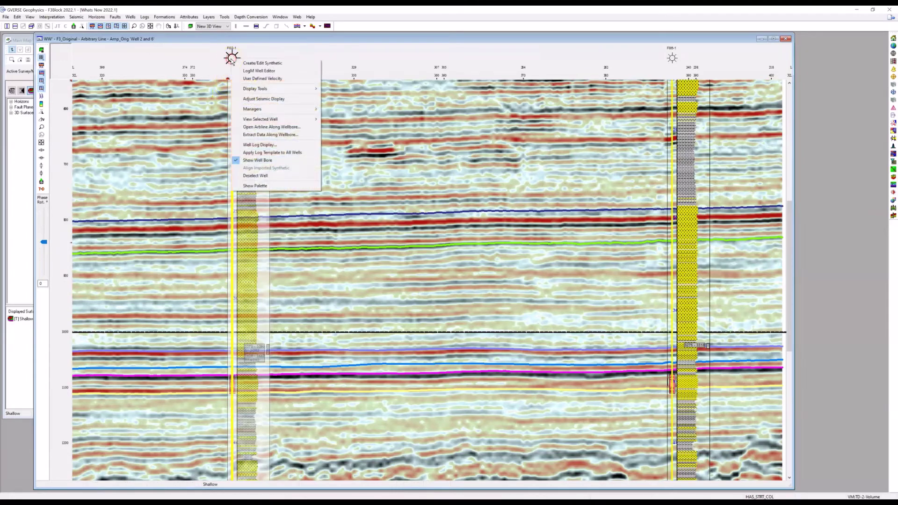
{"action": "left_click", "coordinate": [251, 145]}
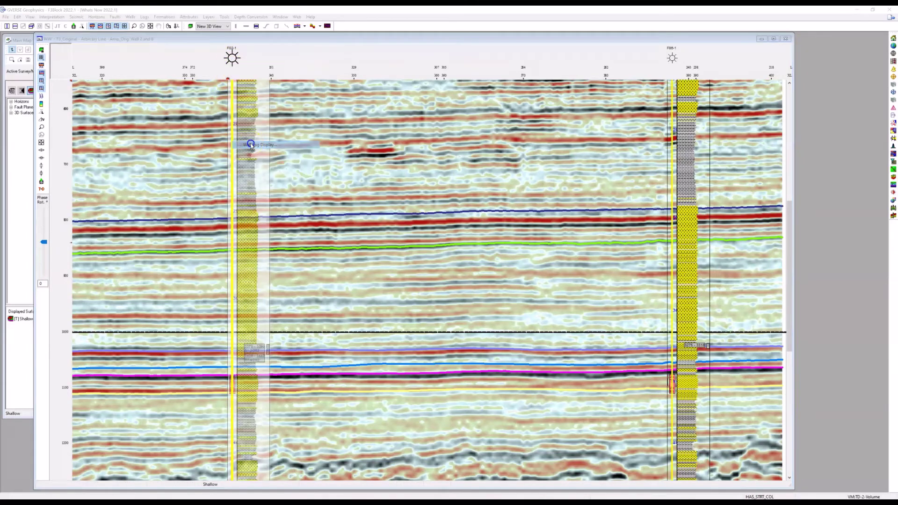
{"action": "left_click_drag", "start_coordinate": [267, 93], "coordinate": [354, 102]}
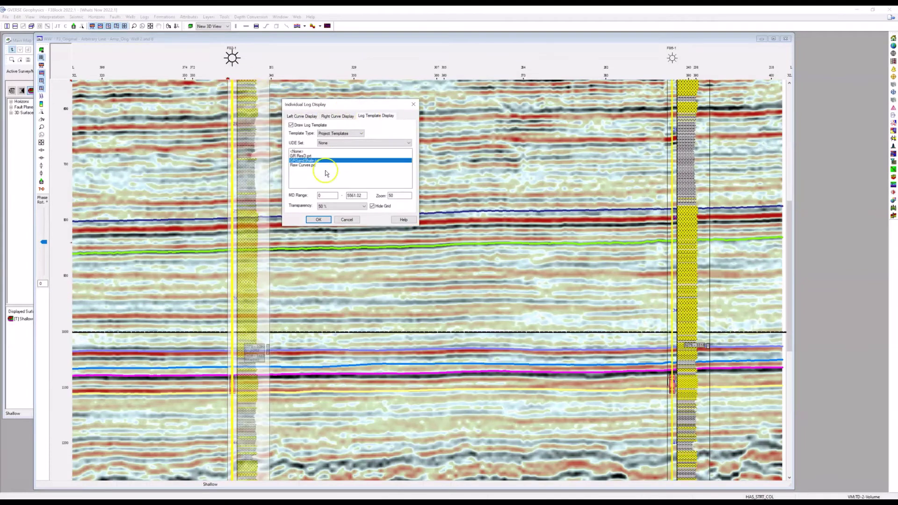
{"action": "left_click", "coordinate": [337, 144]}
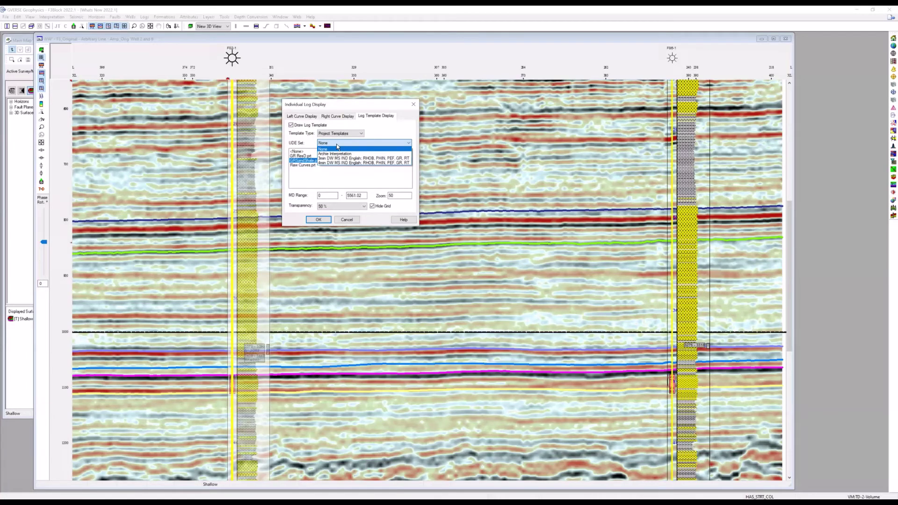
{"action": "left_click", "coordinate": [337, 145]}
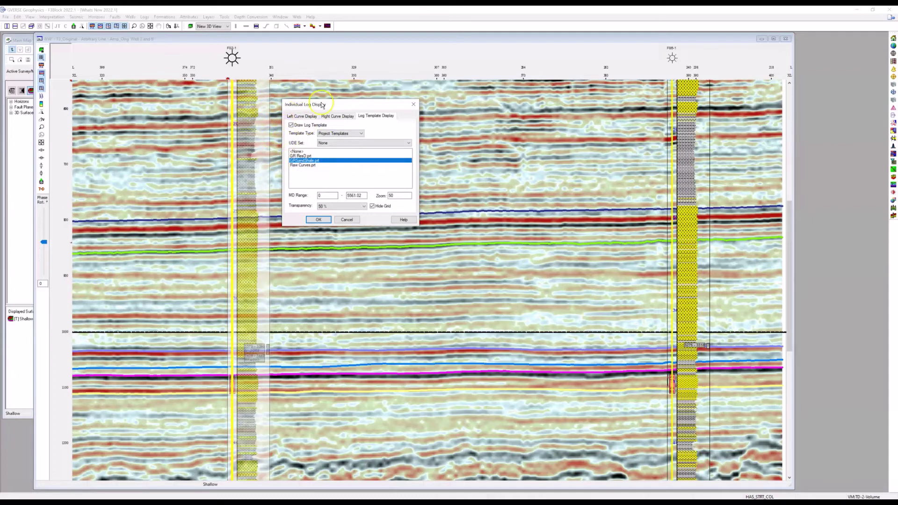
{"action": "left_click", "coordinate": [353, 222]}
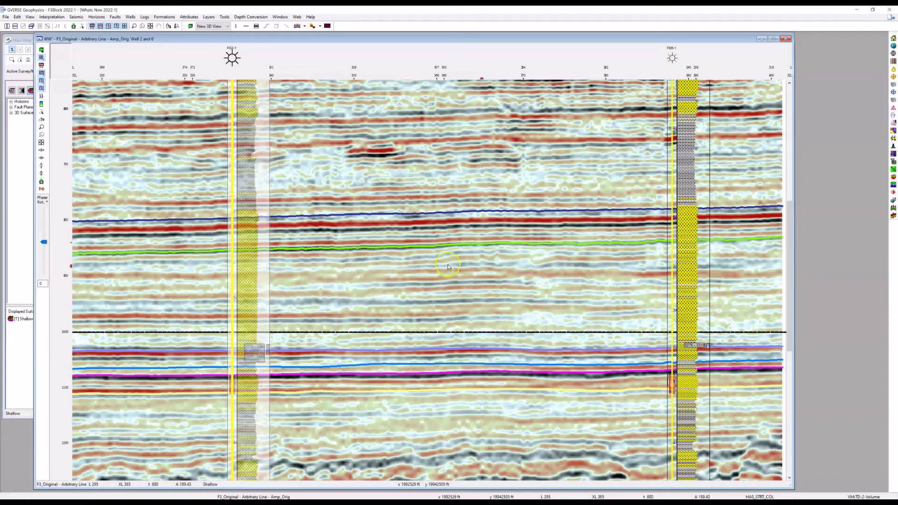
{"action": "left_click", "coordinate": [506, 277]}
{"action": "left_click", "coordinate": [407, 270]}
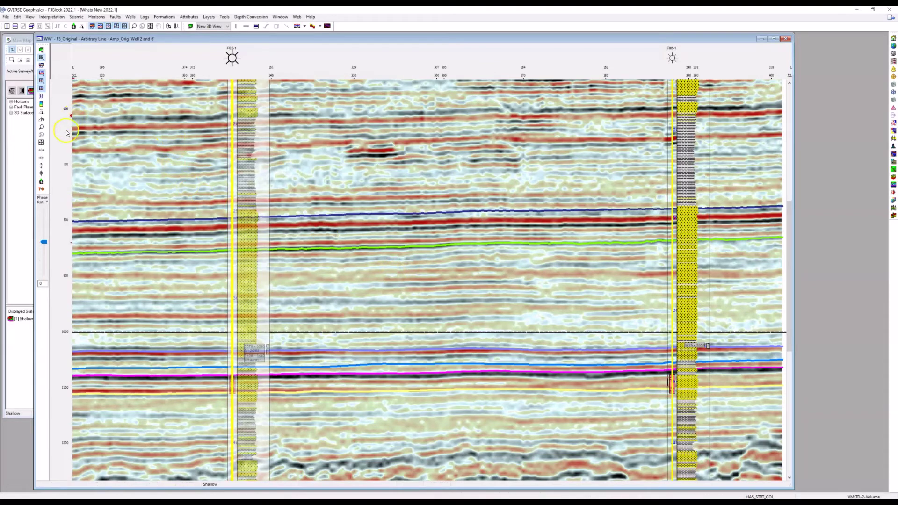
Step: Switch the arbitrary line seismic section with its log templates to Time to Depth mode
{"action": "right_click", "coordinate": [481, 141]}
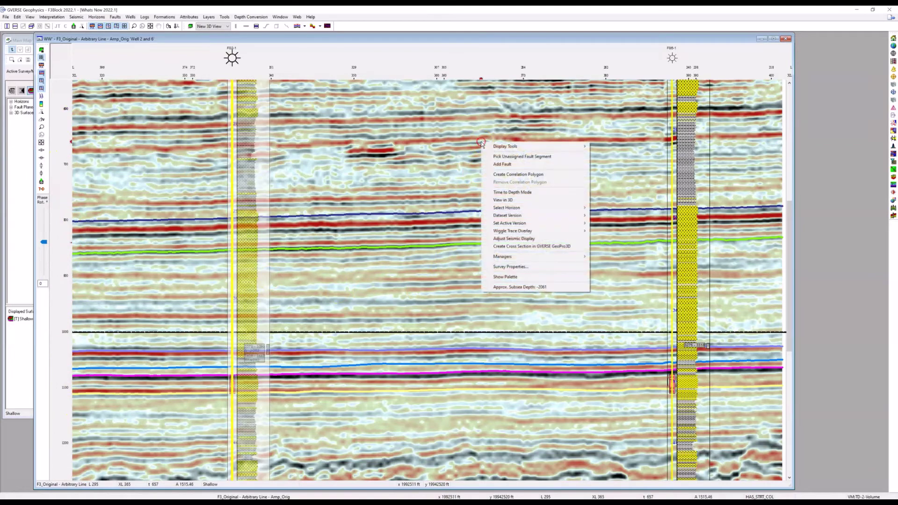
{"action": "left_click", "coordinate": [545, 196]}
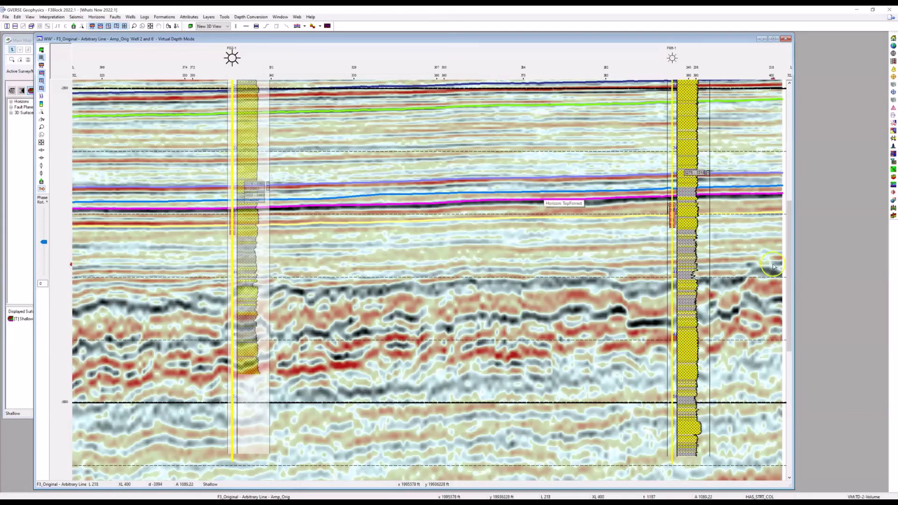
{"action": "left_click_drag", "start_coordinate": [790, 282], "coordinate": [782, 241]}
{"action": "scroll", "coordinate": [781, 217], "scroll_direction": "up", "scroll_amount": 3}
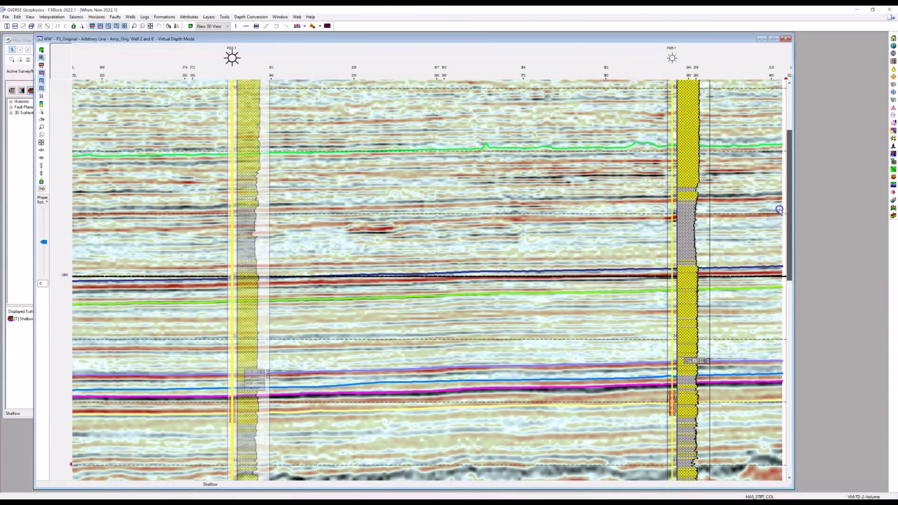
Step: Show the formation top markers on both wells of the arbitrary line seismic section in depth mode
{"action": "scroll", "coordinate": [780, 210], "scroll_direction": "down", "scroll_amount": 5}
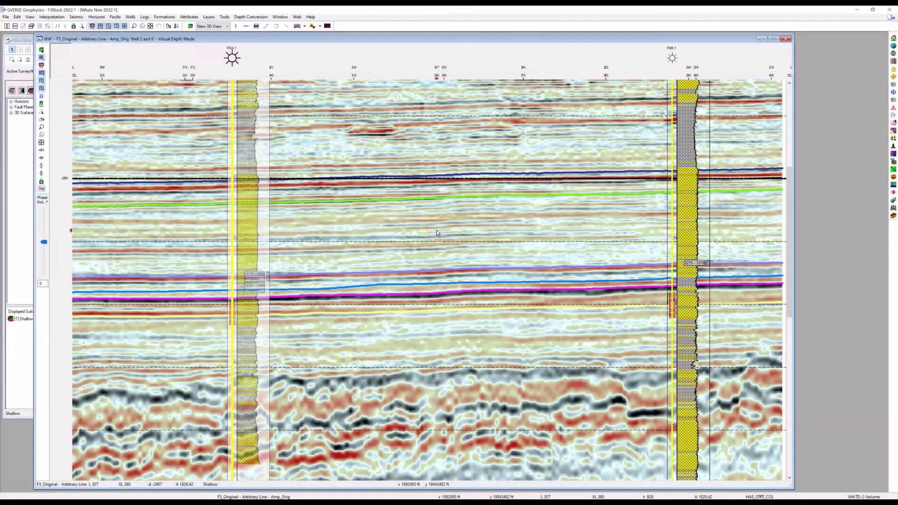
{"action": "mouse_move", "coordinate": [794, 244]}
{"action": "left_mouse_down"}
{"action": "mouse_move", "coordinate": [789, 226]}
{"action": "mouse_move", "coordinate": [782, 273]}
{"action": "mouse_move", "coordinate": [782, 258]}
{"action": "left_mouse_up"}
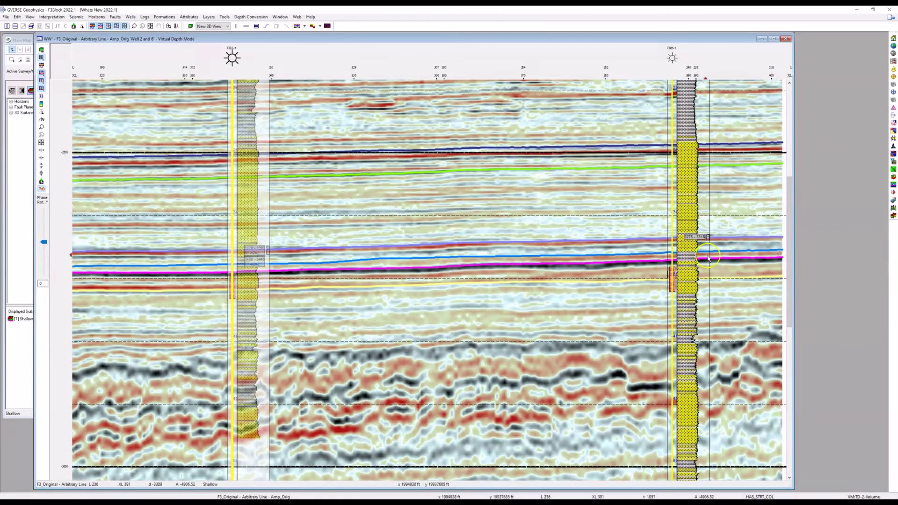
{"action": "left_click_drag", "start_coordinate": [791, 299], "coordinate": [787, 275]}
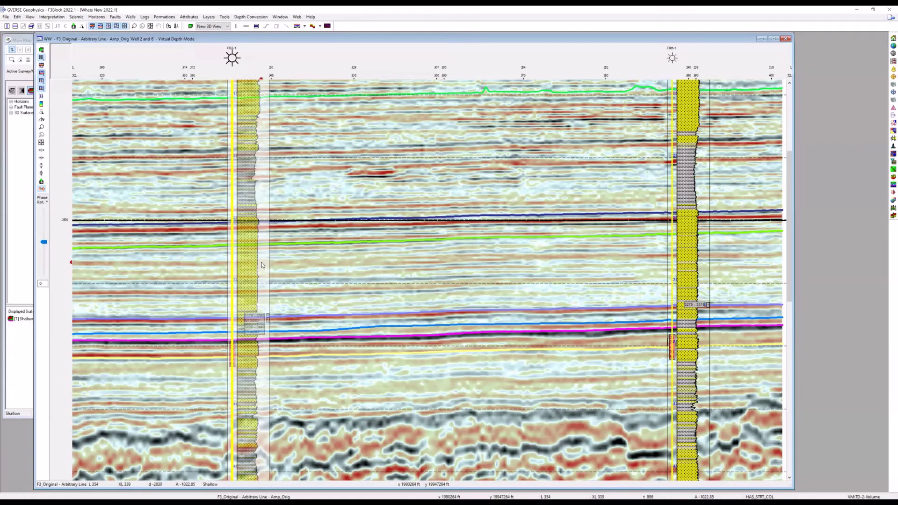
{"action": "left_click", "coordinate": [249, 180]}
{"action": "mouse_move", "coordinate": [787, 265]}
{"action": "left_mouse_down"}
{"action": "mouse_move", "coordinate": [787, 302]}
{"action": "mouse_move", "coordinate": [787, 250]}
{"action": "left_mouse_up"}
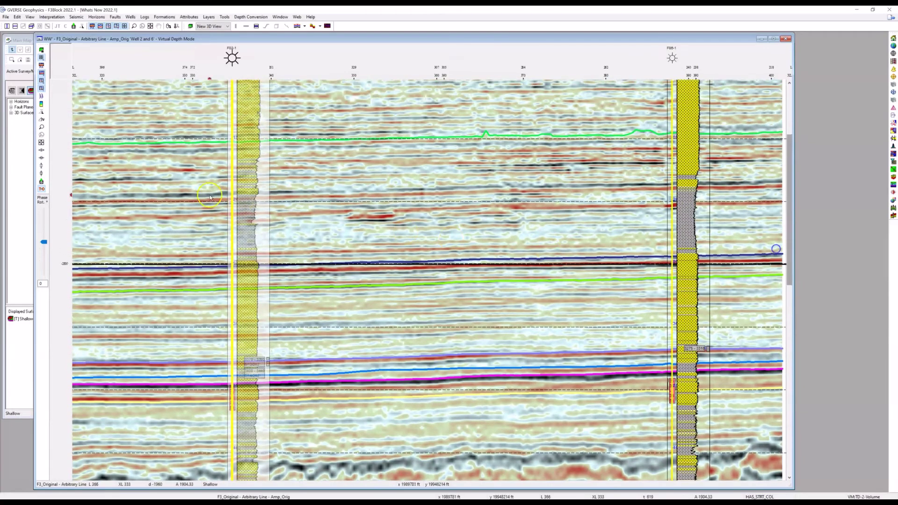
{"action": "left_click", "coordinate": [41, 69]}
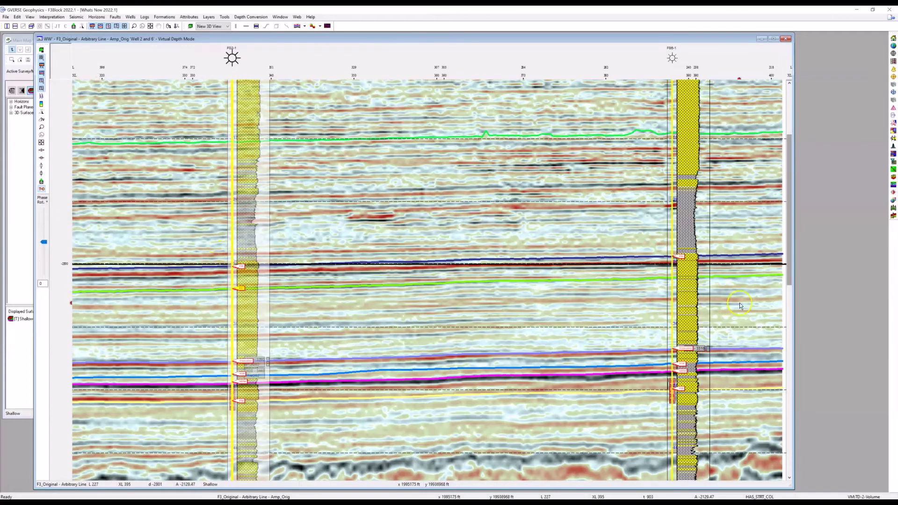
{"action": "mouse_move", "coordinate": [789, 279]}
{"action": "left_mouse_down"}
{"action": "mouse_move", "coordinate": [792, 316]}
{"action": "mouse_move", "coordinate": [790, 265]}
{"action": "left_mouse_up"}
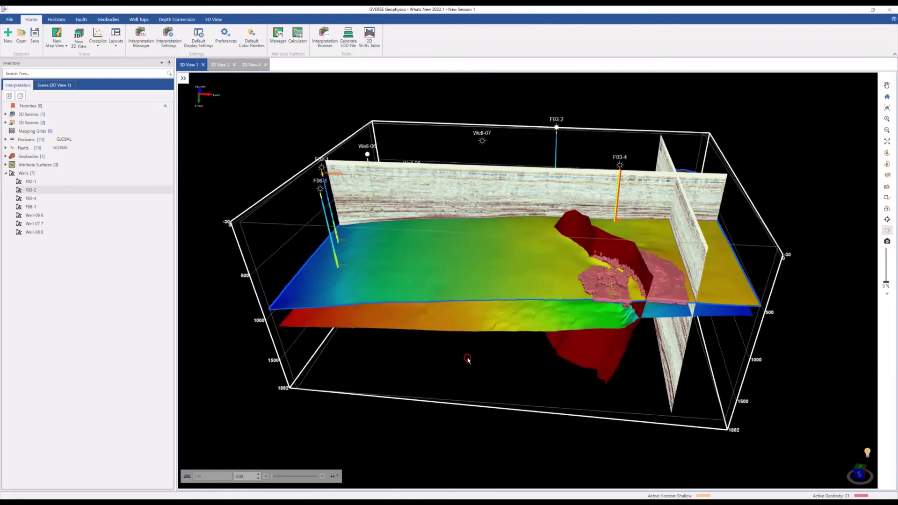
Step: In the 3D session, switch 3D View 1 to Depth Mode without changing the horizon, fault and geobody display, and inspect the scene
{"action": "left_click", "coordinate": [214, 19]}
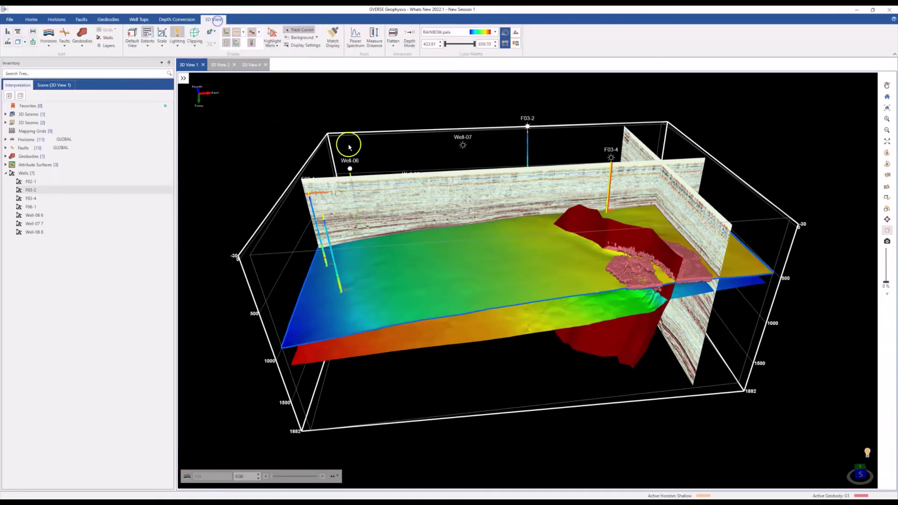
{"action": "left_click", "coordinate": [410, 47]}
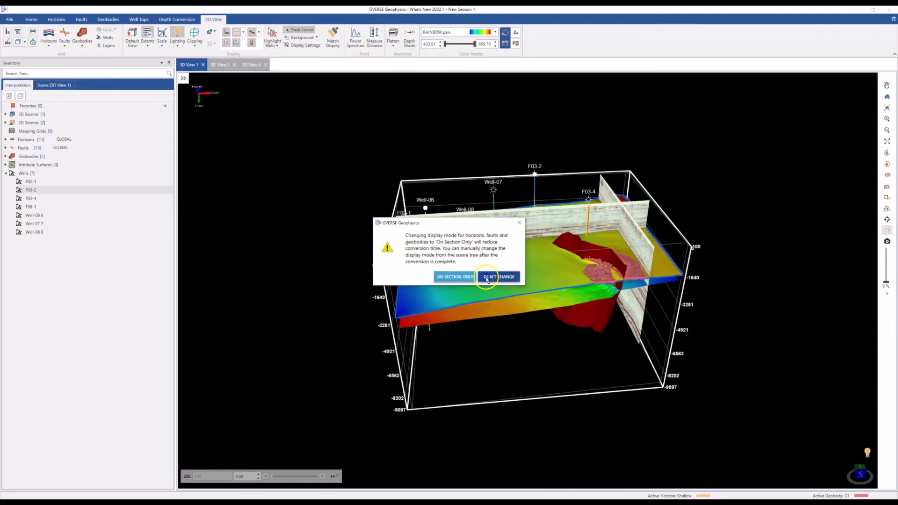
{"action": "left_click", "coordinate": [494, 275]}
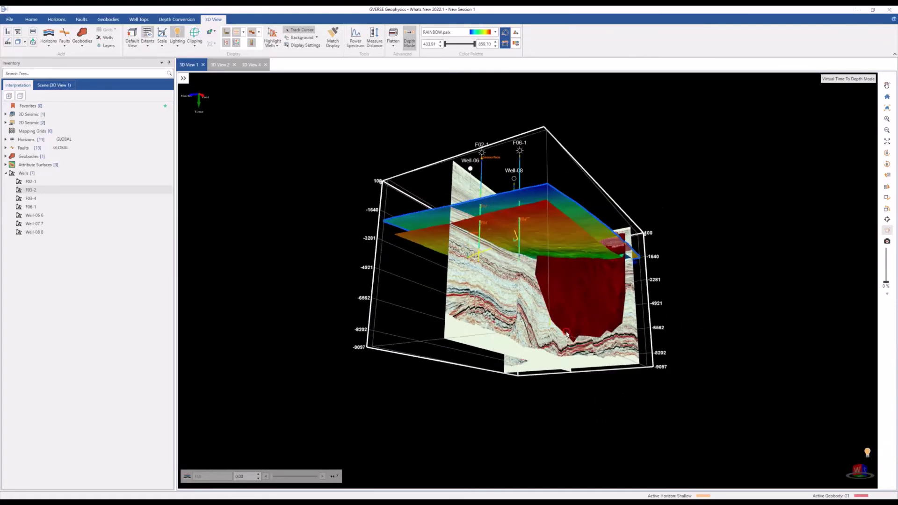
{"action": "double_click", "coordinate": [581, 307]}
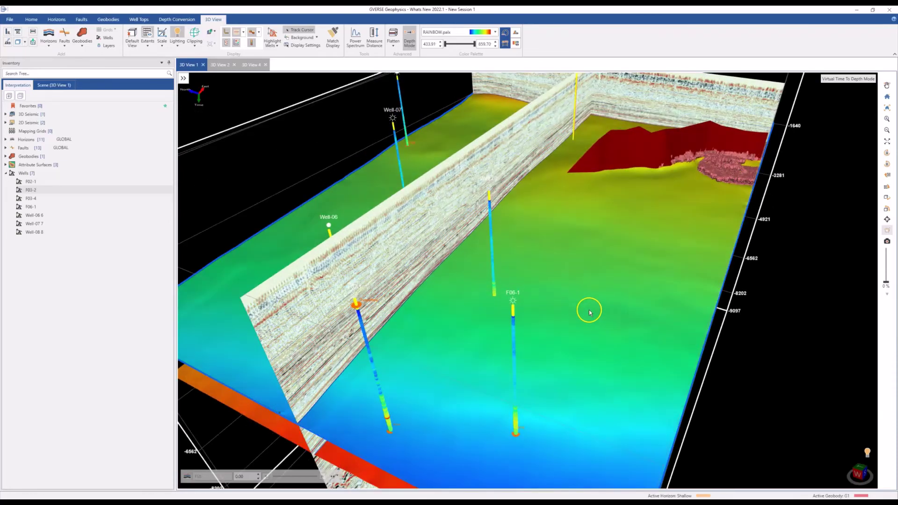
{"action": "double_click", "coordinate": [606, 305]}
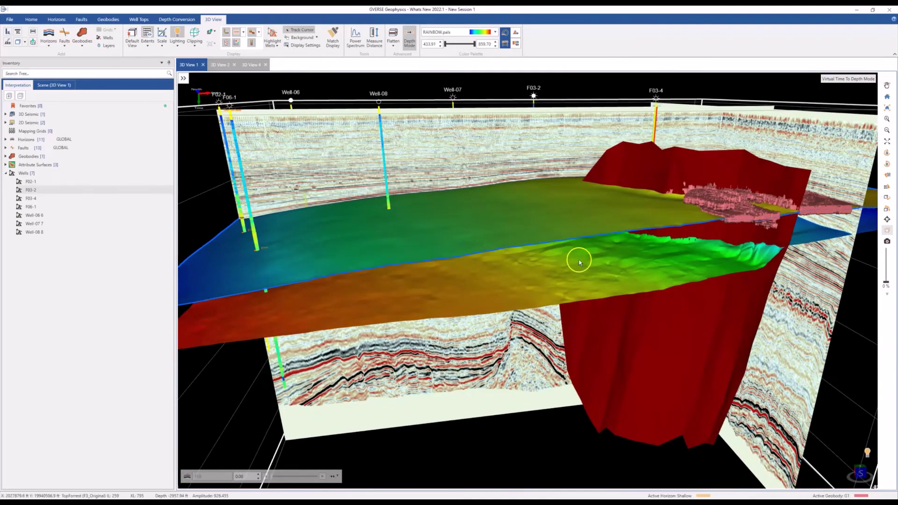
{"action": "scroll", "coordinate": [607, 317], "scroll_direction": "down", "scroll_amount": 3}
{"action": "left_click_drag", "start_coordinate": [607, 317], "coordinate": [493, 307]}
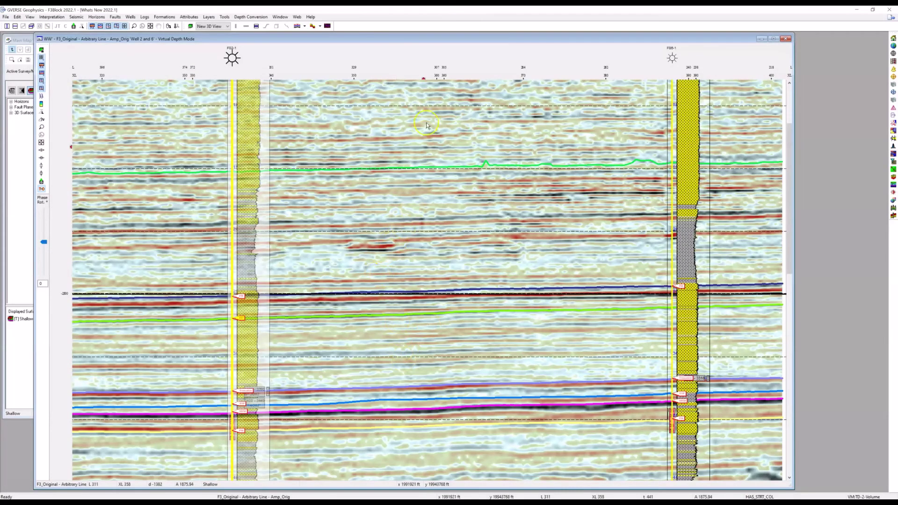
Step: Return to the arbitrary line seismic section and turn off its Time to Depth Mode
{"action": "right_click", "coordinate": [428, 111]}
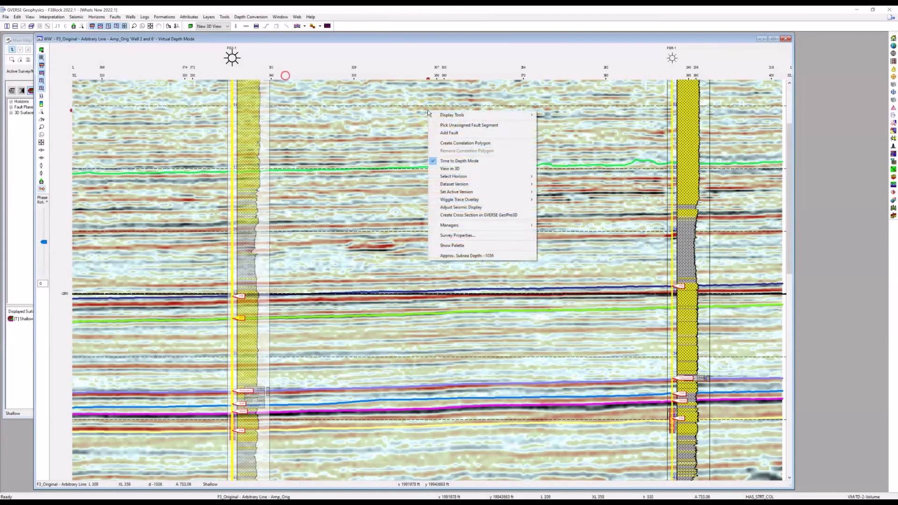
{"action": "left_click", "coordinate": [457, 161]}
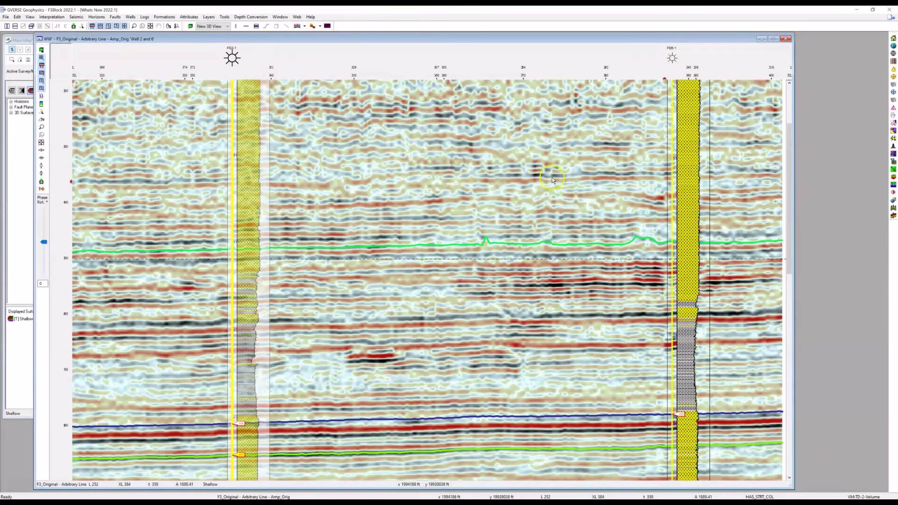
{"action": "left_click_drag", "start_coordinate": [792, 210], "coordinate": [792, 280]}
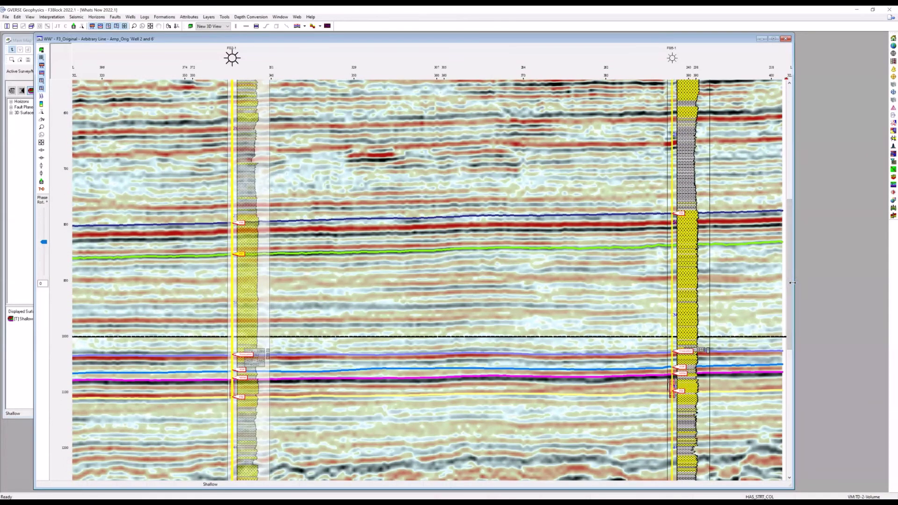
Step: Display the Active Velocity Model dataset version behind the log templates on the arbitrary line section
{"action": "right_click", "coordinate": [423, 107]}
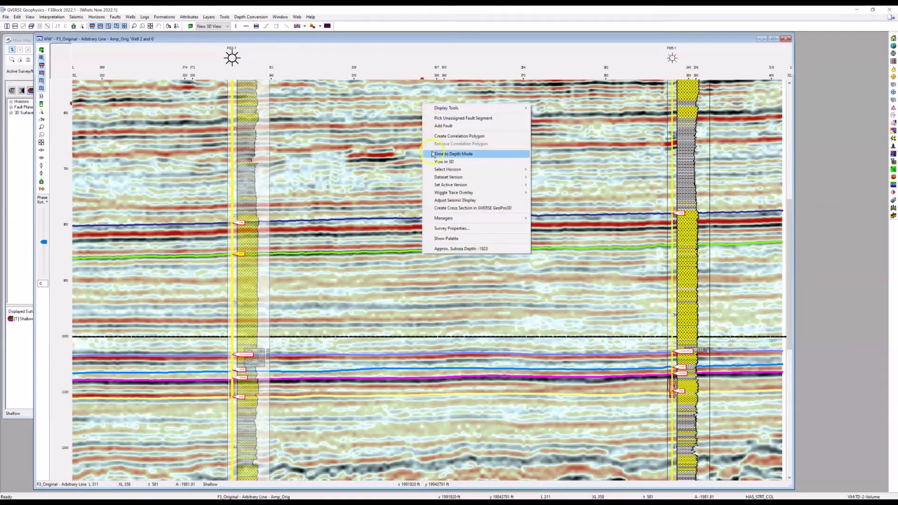
{"action": "mouse_move", "coordinate": [434, 177]}
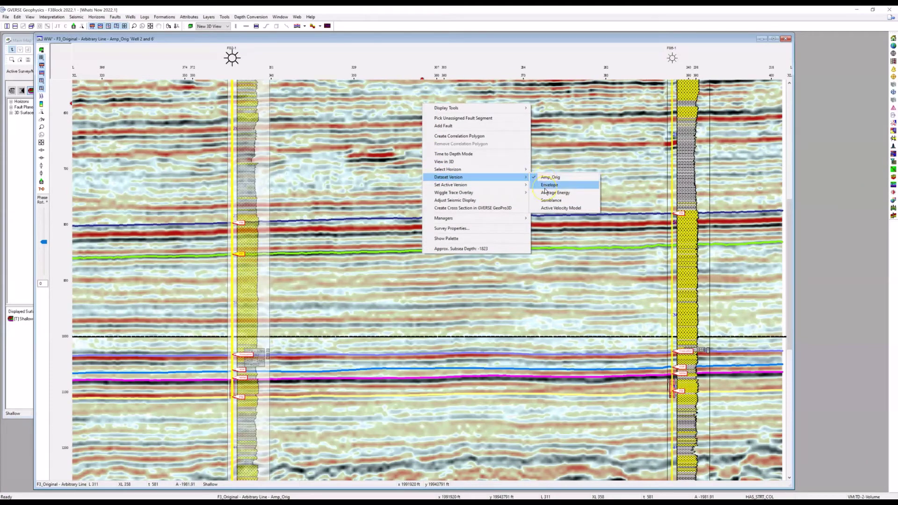
{"action": "left_click", "coordinate": [563, 209]}
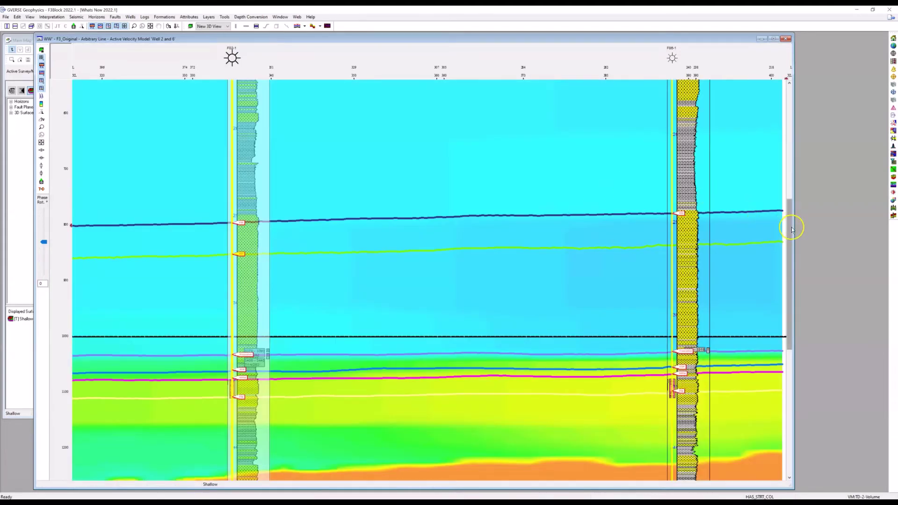
{"action": "left_click_drag", "start_coordinate": [792, 229], "coordinate": [789, 252]}
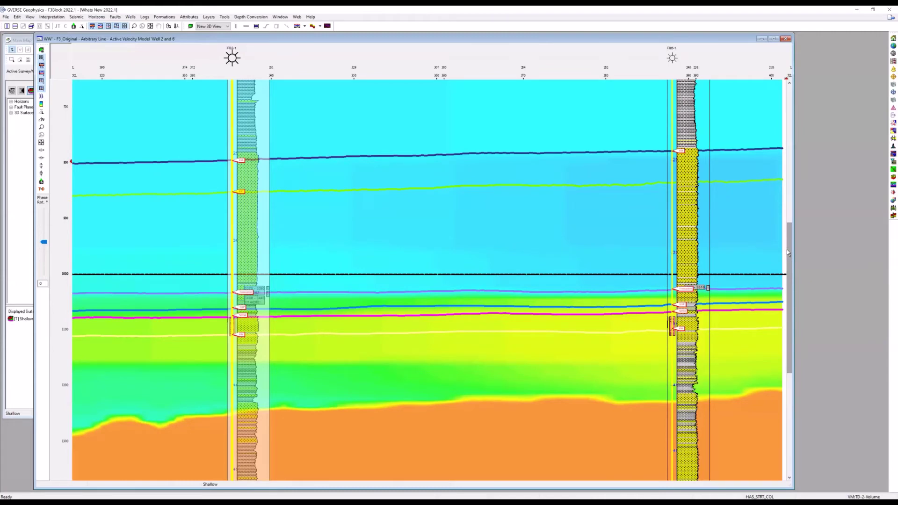
{"action": "left_click_drag", "start_coordinate": [787, 253], "coordinate": [790, 236]}
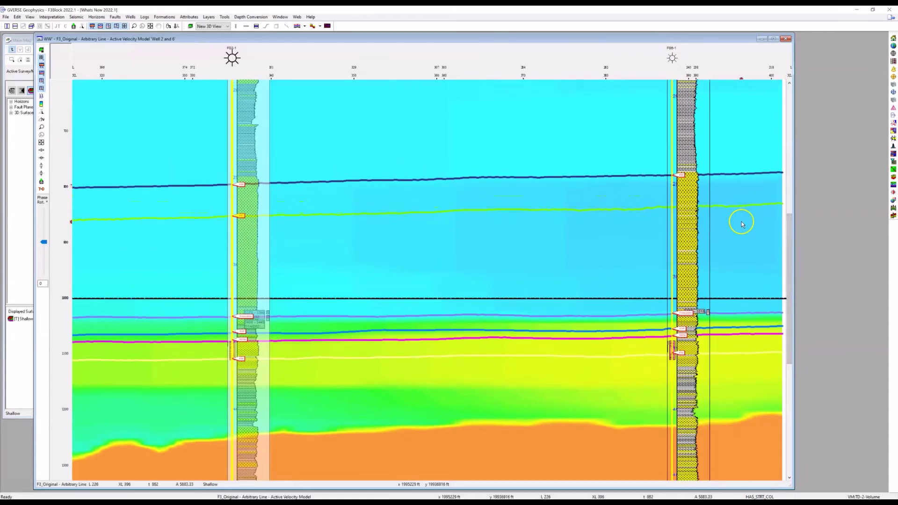
Step: Set the arbitrary line section's dataset version back to Amp_Orig
{"action": "right_click", "coordinate": [472, 142]}
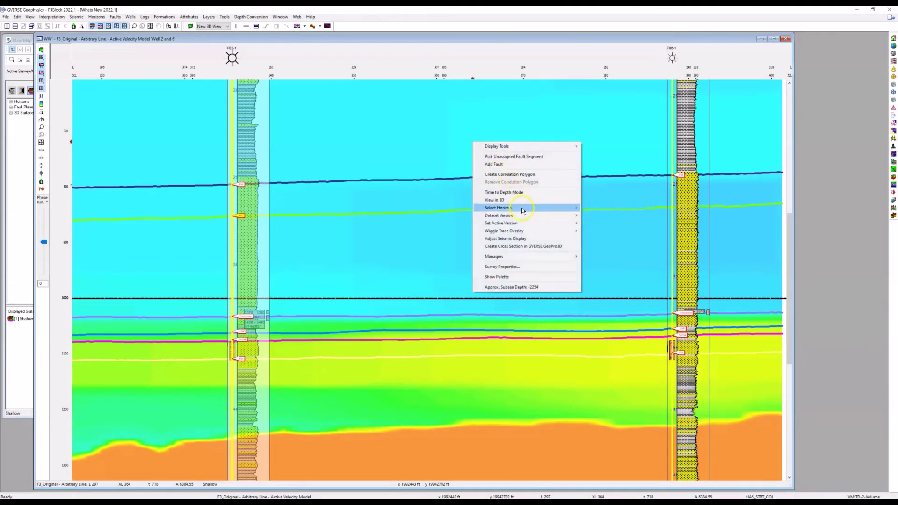
{"action": "left_click", "coordinate": [584, 216]}
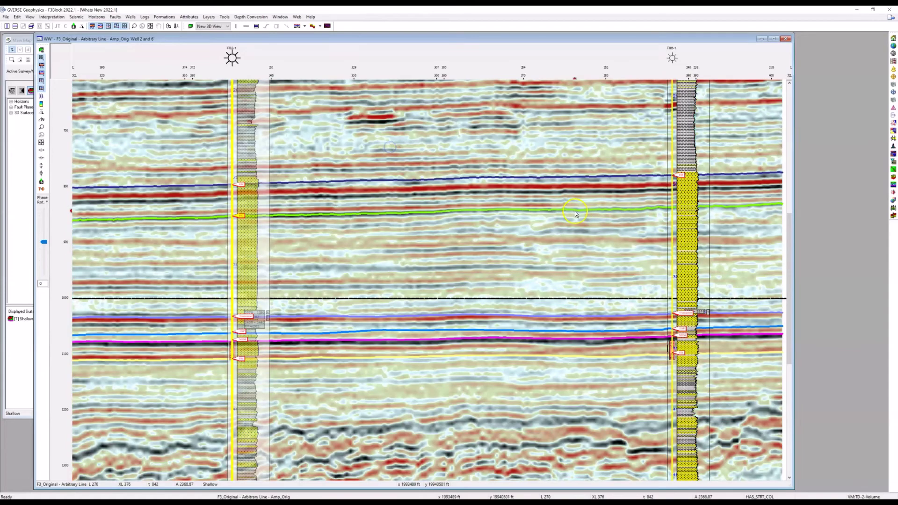
{"action": "left_click_drag", "start_coordinate": [787, 255], "coordinate": [782, 243]}
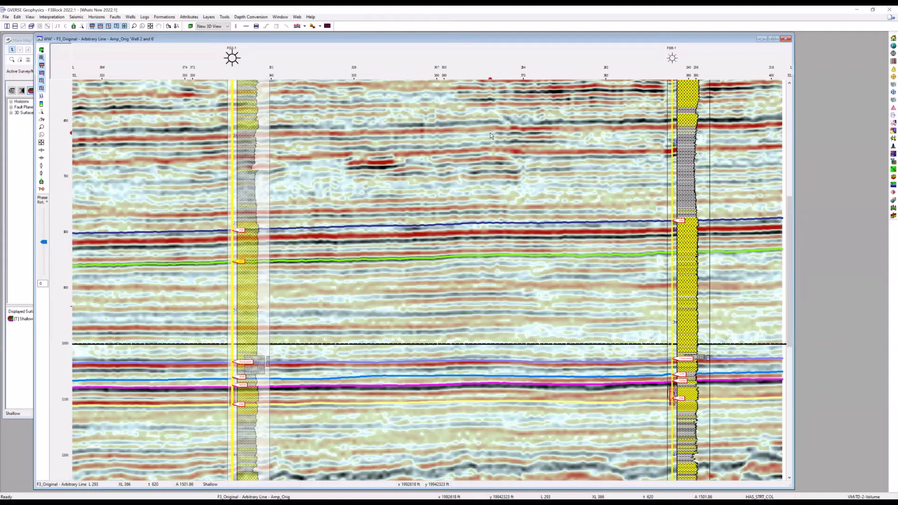
Step: Create a cross section in GVERSE XSection from the arbitrary line through the two wells
{"action": "left_click_drag", "start_coordinate": [411, 39], "coordinate": [605, 38]}
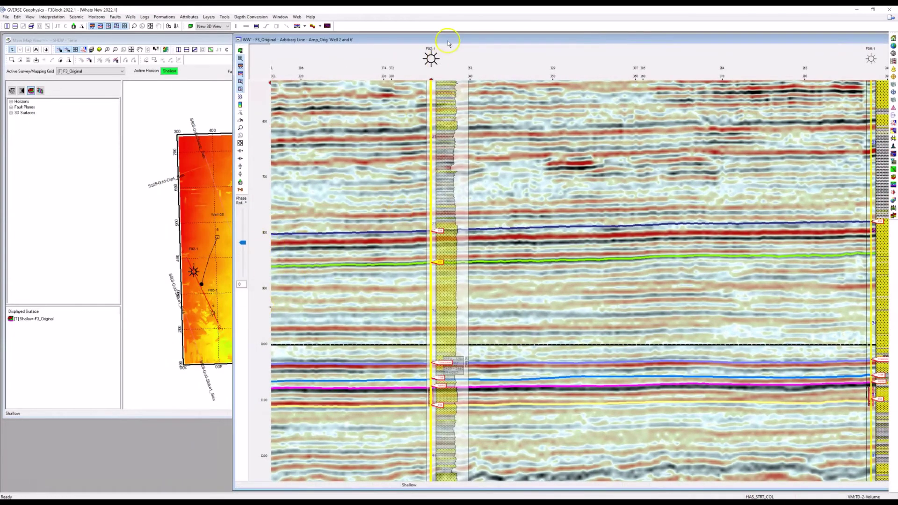
{"action": "left_click_drag", "start_coordinate": [448, 40], "coordinate": [330, 43]}
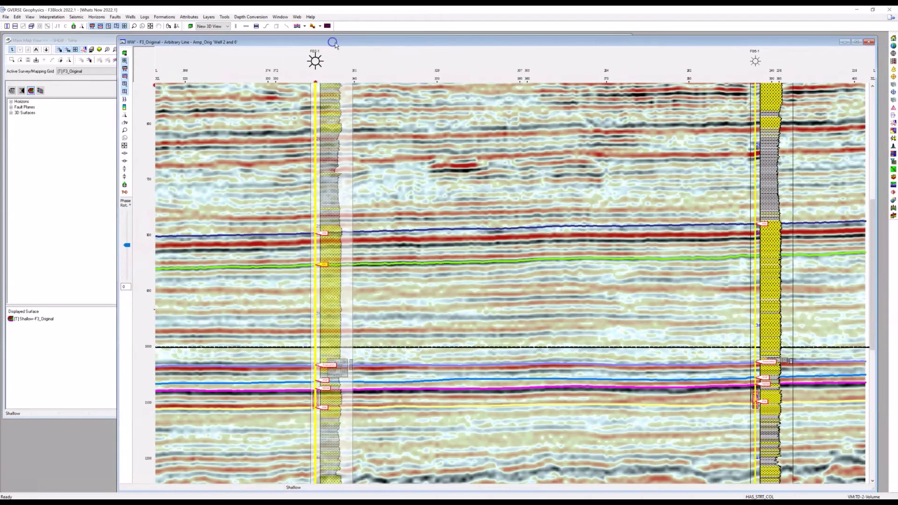
{"action": "right_click", "coordinate": [395, 62]}
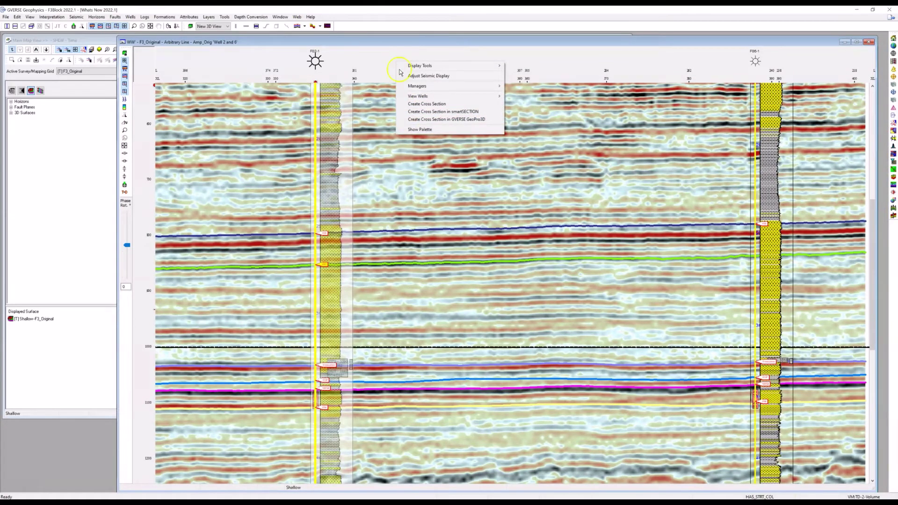
{"action": "left_click", "coordinate": [429, 120]}
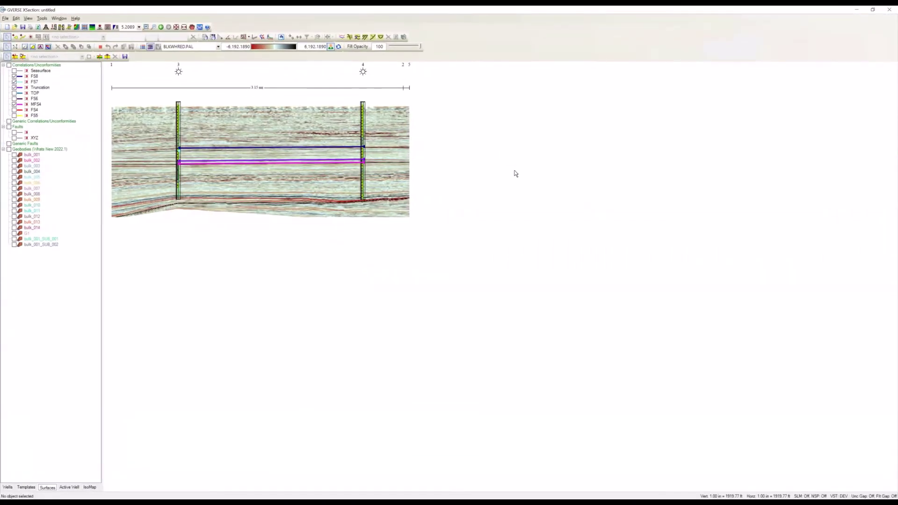
Step: Examine the log template on the first well and the seismic backdrop with correlations in the new cross section
{"action": "left_click", "coordinate": [509, 201]}
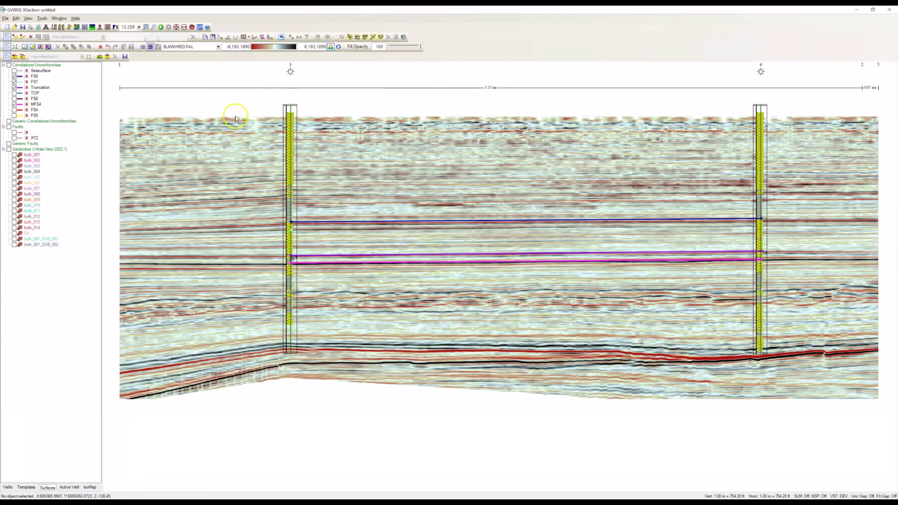
{"action": "left_click", "coordinate": [150, 104]}
{"action": "left_click", "coordinate": [148, 27]}
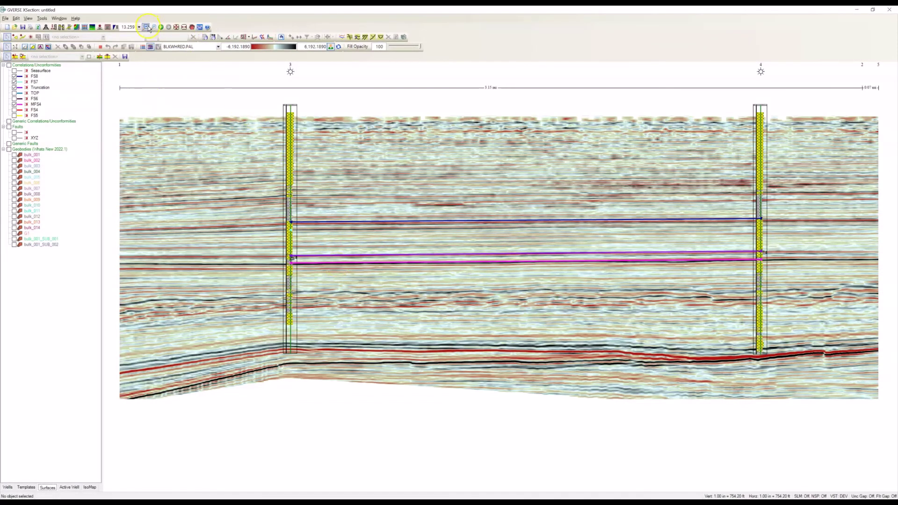
{"action": "left_click", "coordinate": [343, 296]}
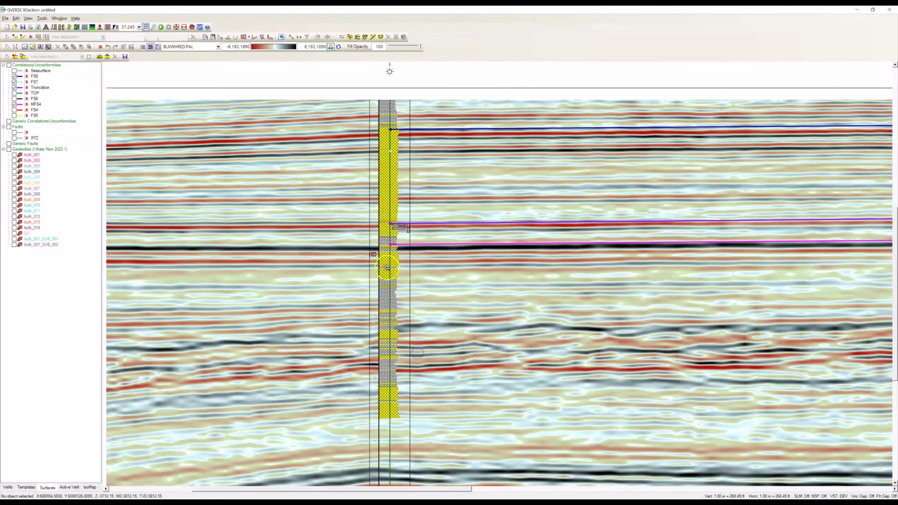
{"action": "scroll", "coordinate": [457, 367], "scroll_direction": "up", "scroll_amount": 3}
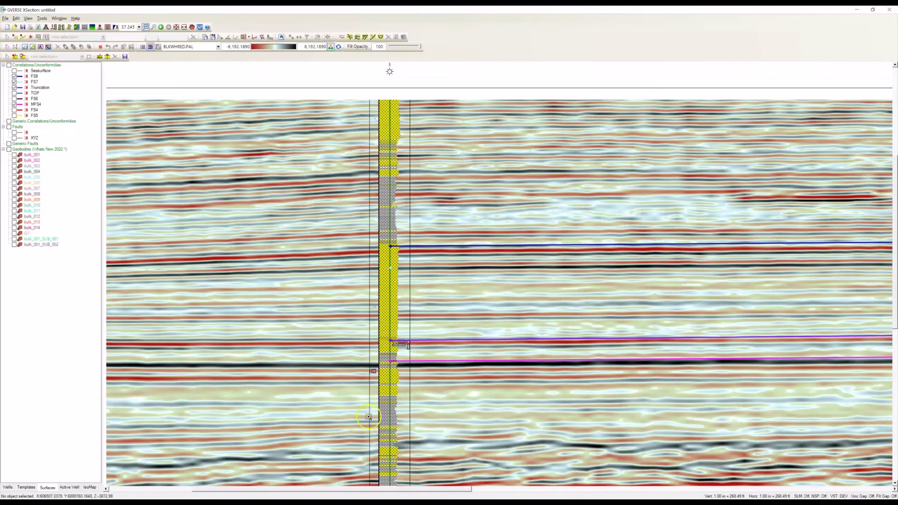
{"action": "left_click_drag", "start_coordinate": [691, 297], "coordinate": [438, 292]}
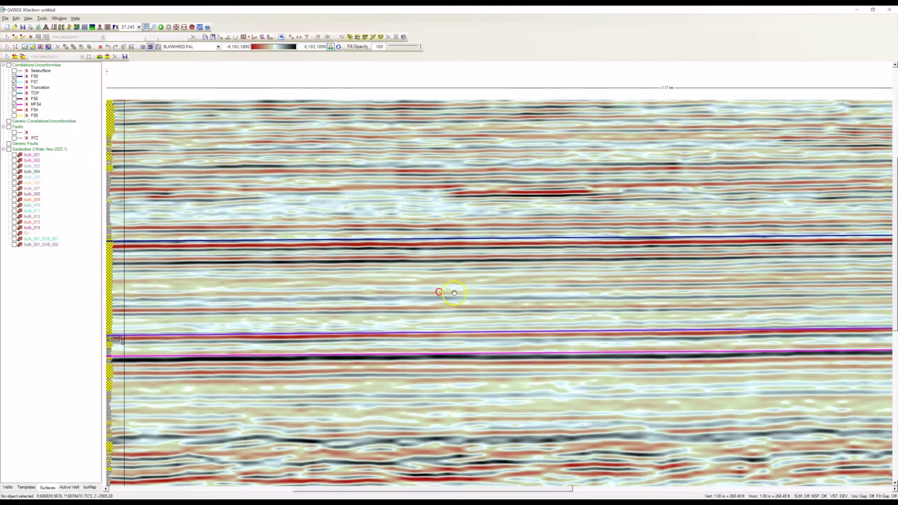
{"action": "left_click_drag", "start_coordinate": [570, 298], "coordinate": [592, 287]}
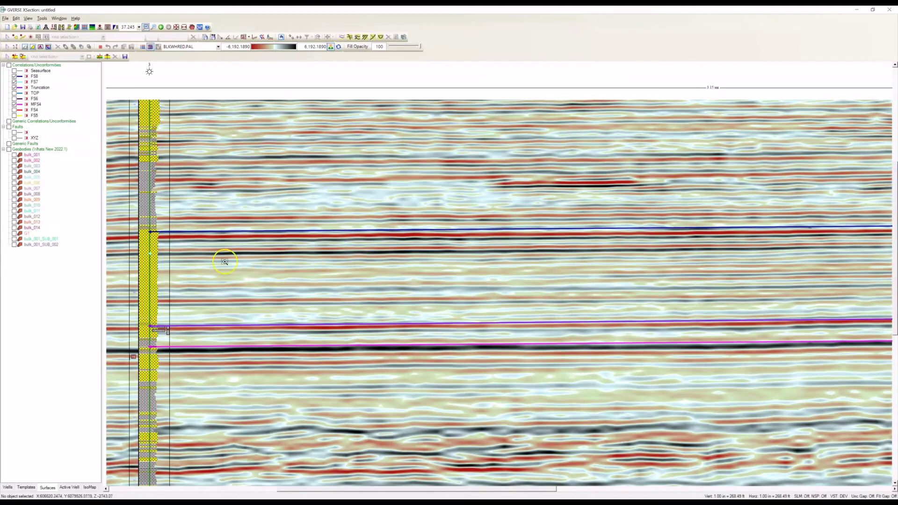
Step: Turn on the FS7 horizon in the cross section's seismic options and apply it
{"action": "right_click", "coordinate": [297, 183]}
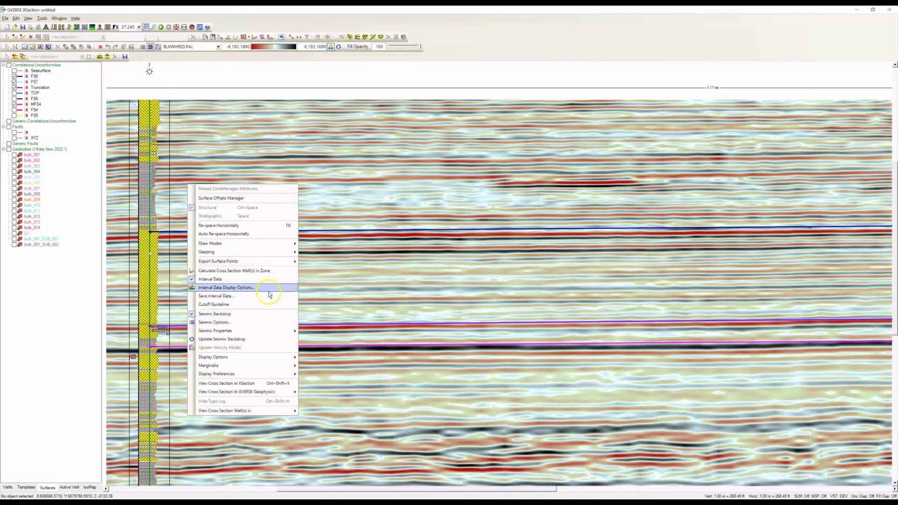
{"action": "left_click", "coordinate": [267, 322]}
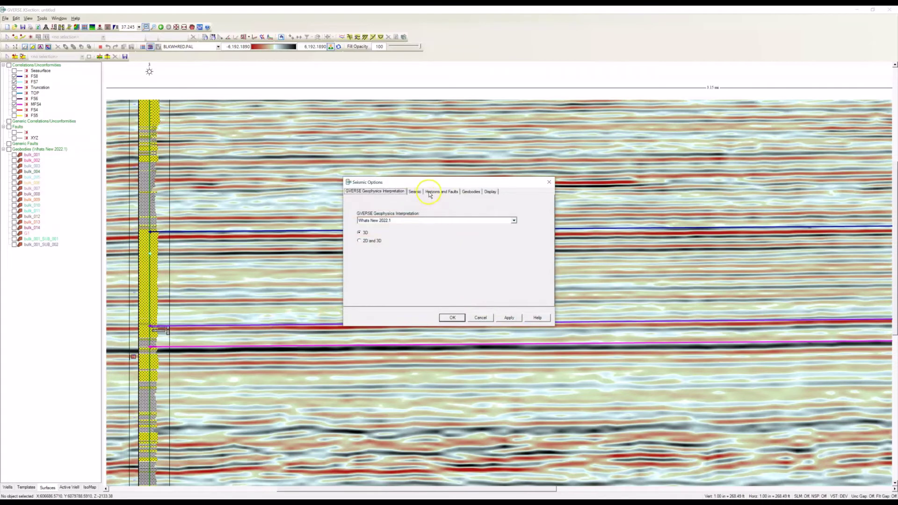
{"action": "left_click", "coordinate": [430, 193]}
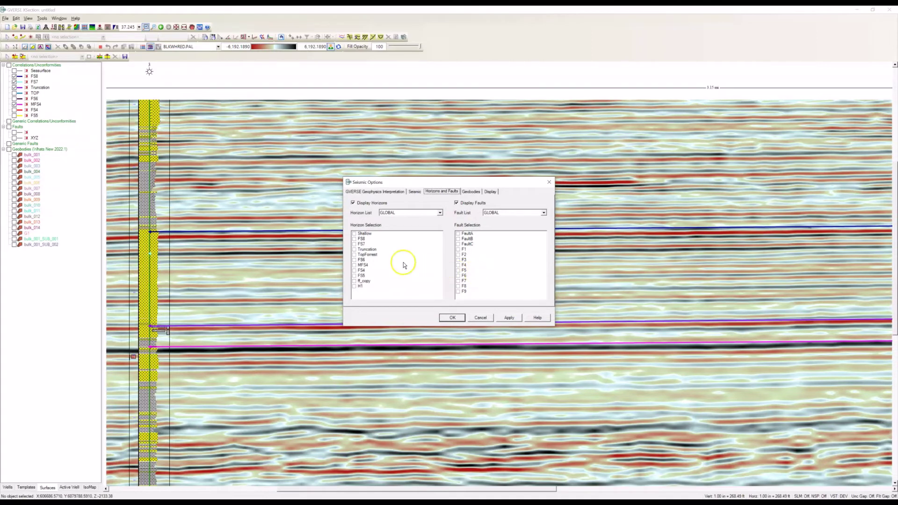
{"action": "left_click", "coordinate": [355, 244]}
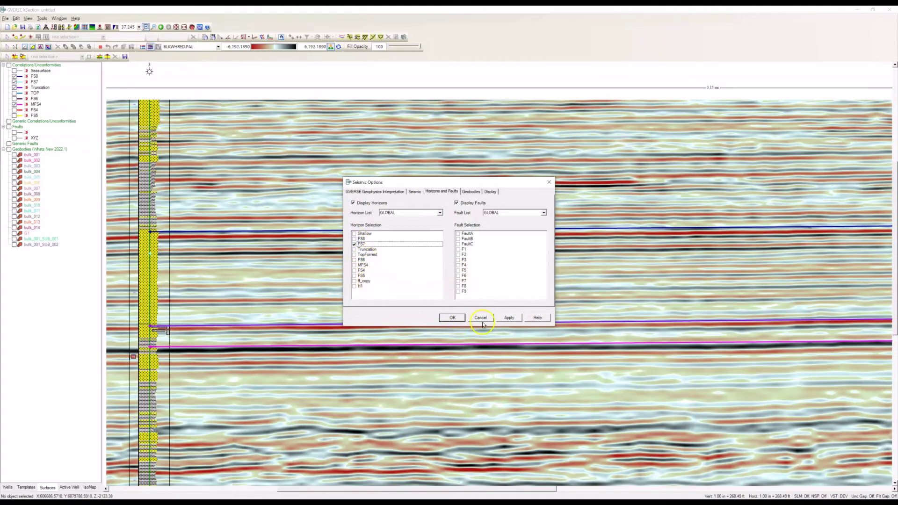
{"action": "left_click", "coordinate": [455, 318]}
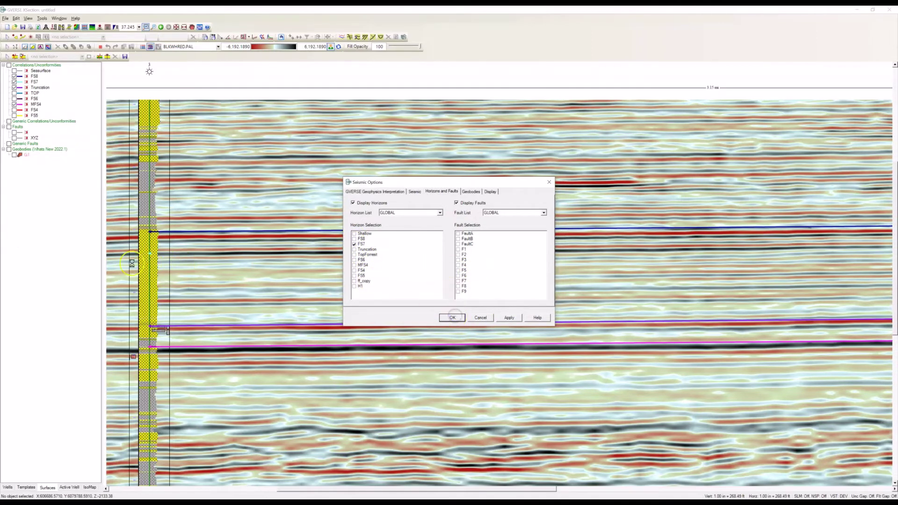
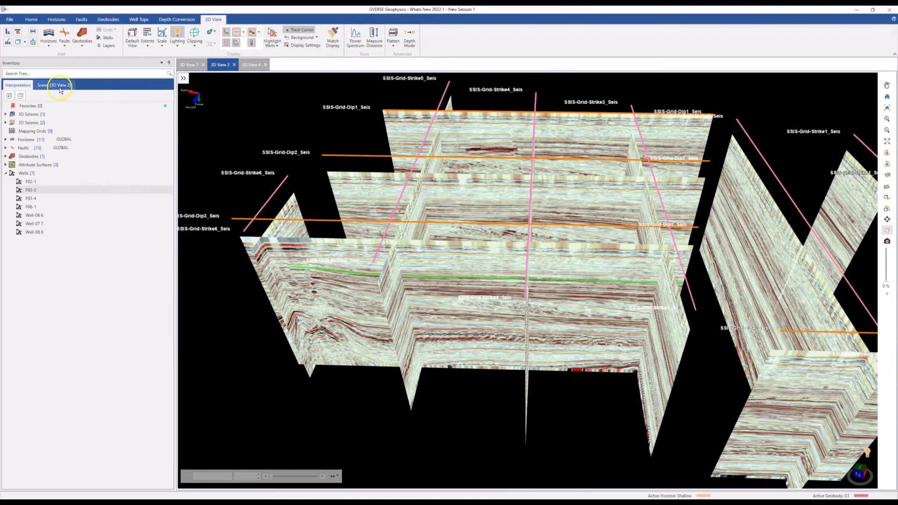
Step: Switch to GVERSE Geophysics and set the H1 horizon in the 3D View 2 scene as the active horizon
{"action": "left_click", "coordinate": [34, 225]}
{"action": "left_click", "coordinate": [33, 226]}
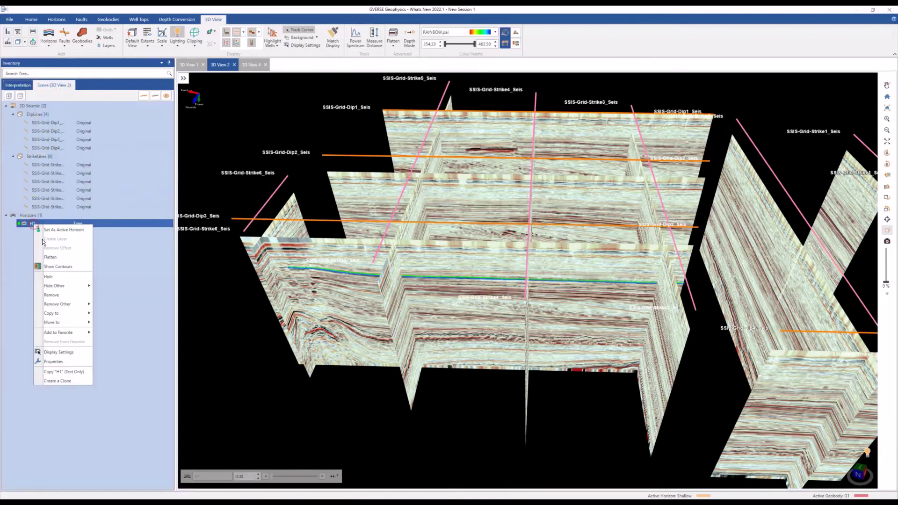
{"action": "left_click", "coordinate": [60, 234]}
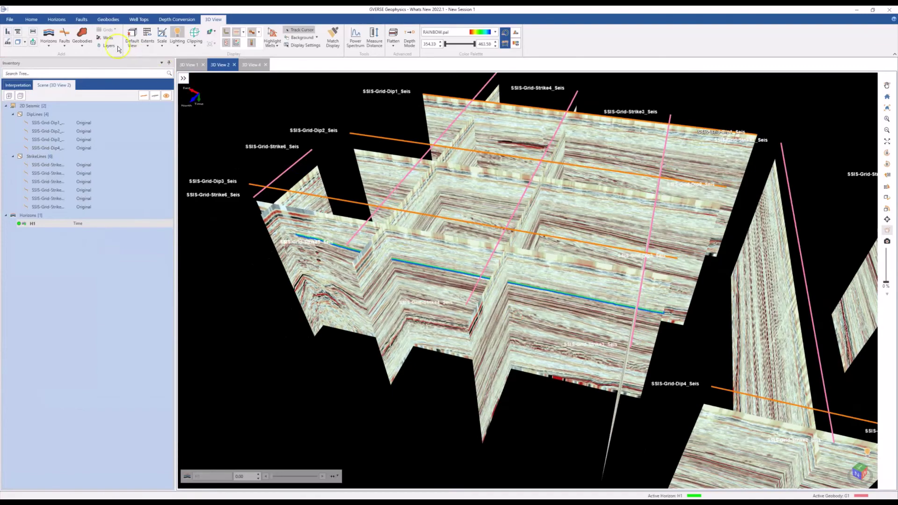
Step: Auto track the H1 horizon on all four dip lines and all six strike lines with Track on 2D Lines
{"action": "left_click", "coordinate": [57, 19]}
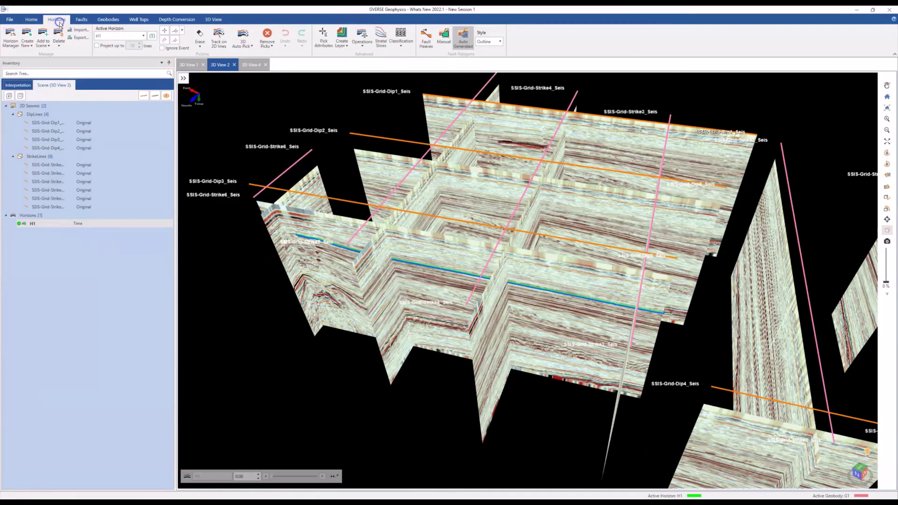
{"action": "left_click", "coordinate": [218, 47]}
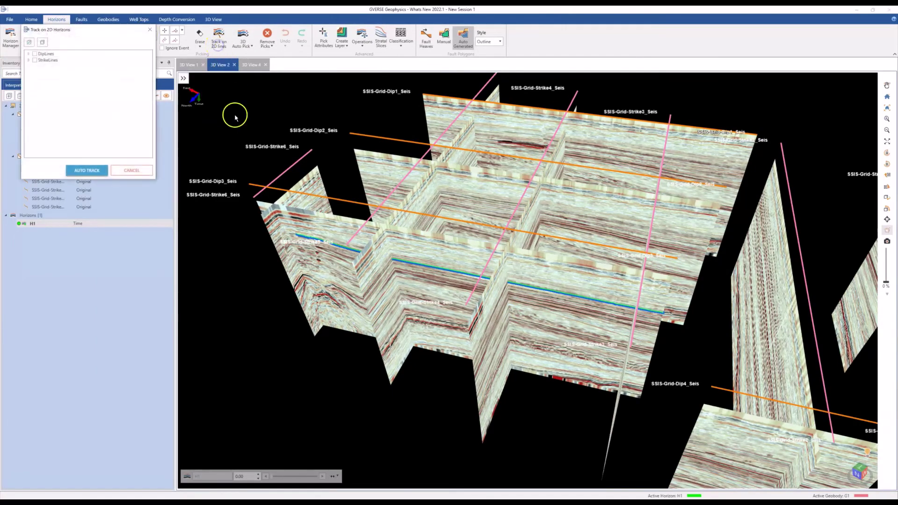
{"action": "left_click", "coordinate": [29, 54]}
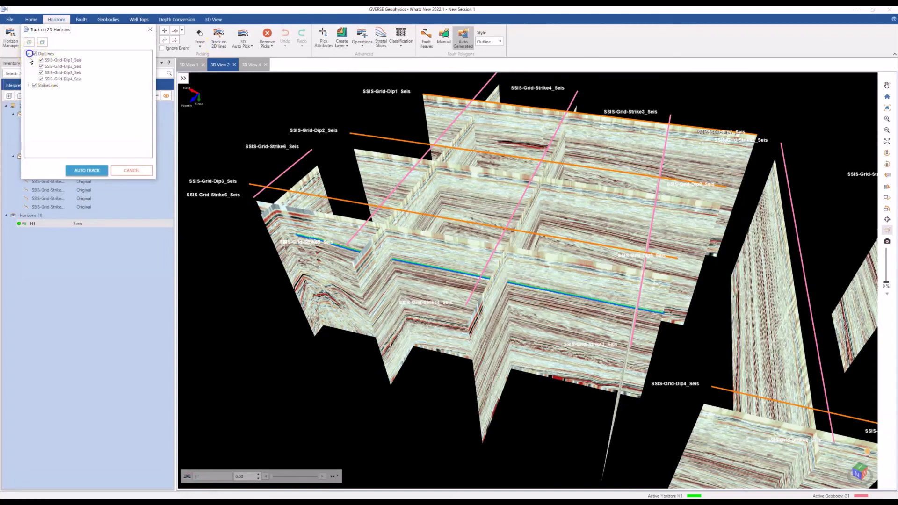
{"action": "left_click", "coordinate": [28, 85]}
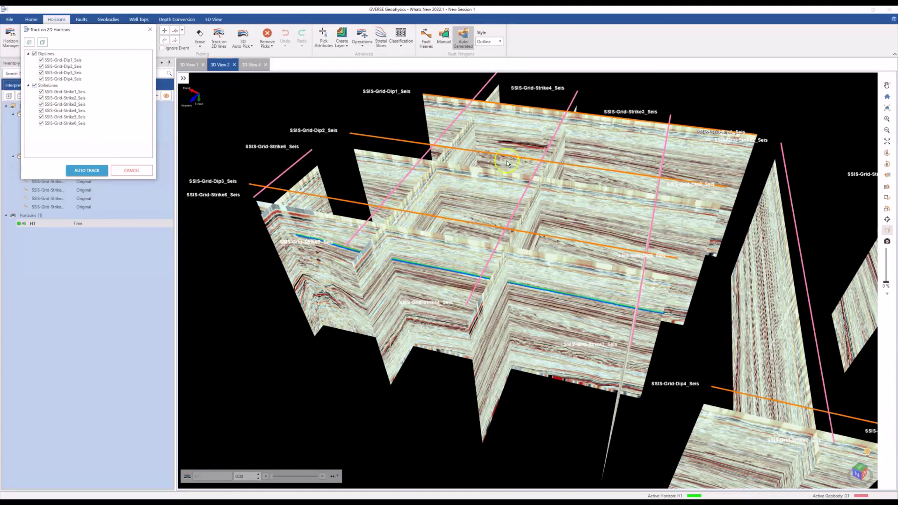
{"action": "left_click", "coordinate": [86, 170]}
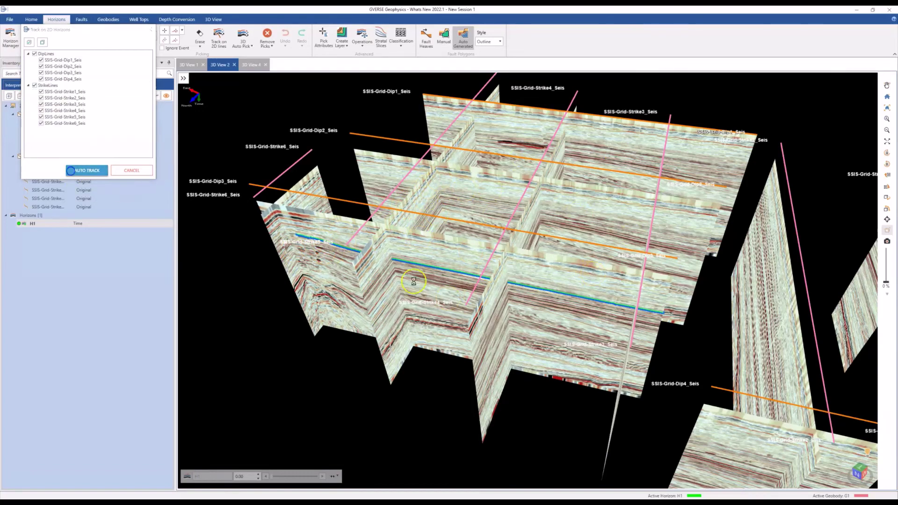
{"action": "left_click_drag", "start_coordinate": [412, 291], "coordinate": [428, 272]}
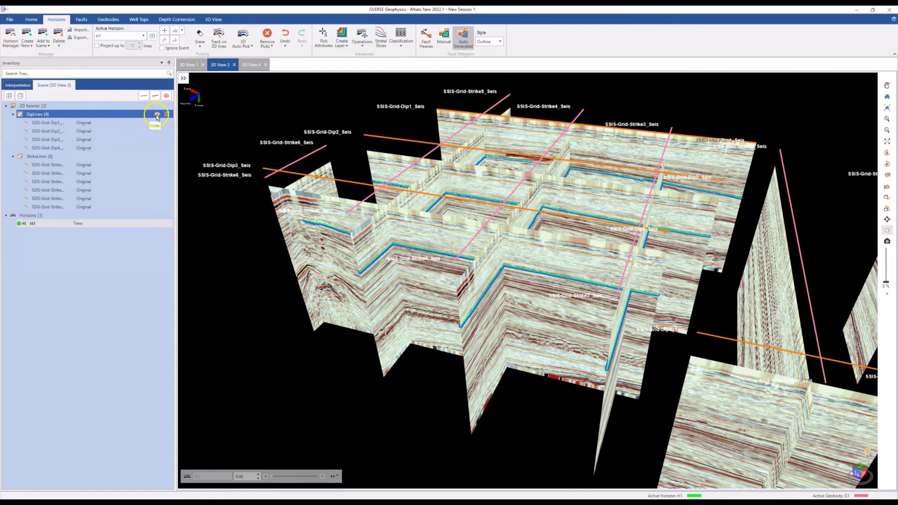
Step: Hide the DipLines and StrikeLines seismic groups and inspect the tracked H1 horizon from several angles
{"action": "left_click", "coordinate": [157, 116]}
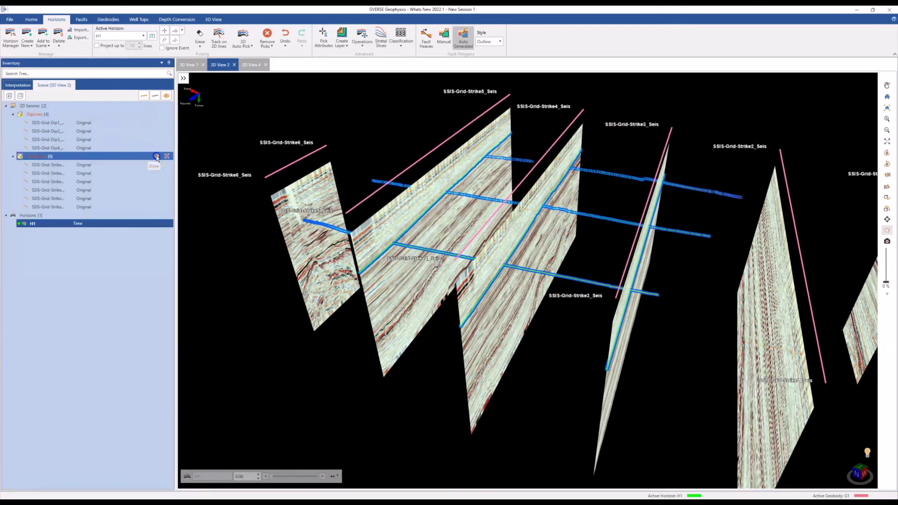
{"action": "left_click", "coordinate": [157, 157]}
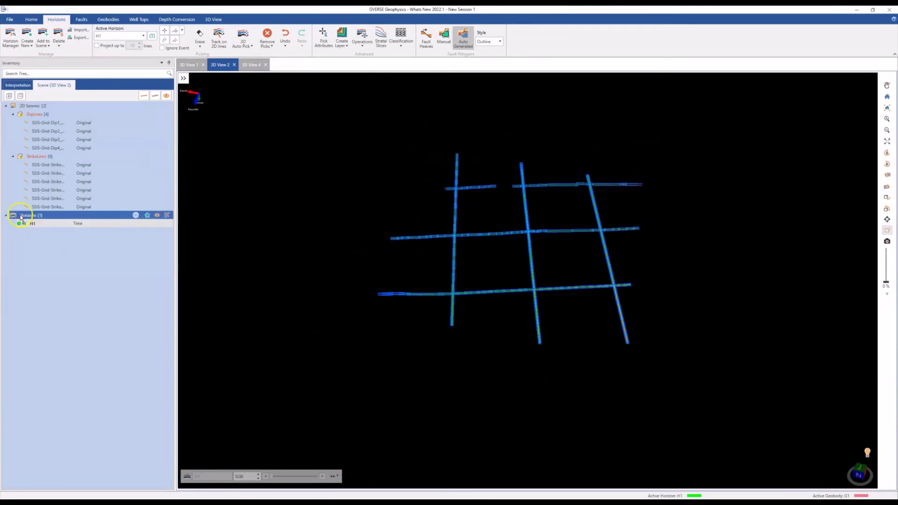
{"action": "left_click_drag", "start_coordinate": [211, 240], "coordinate": [371, 282]}
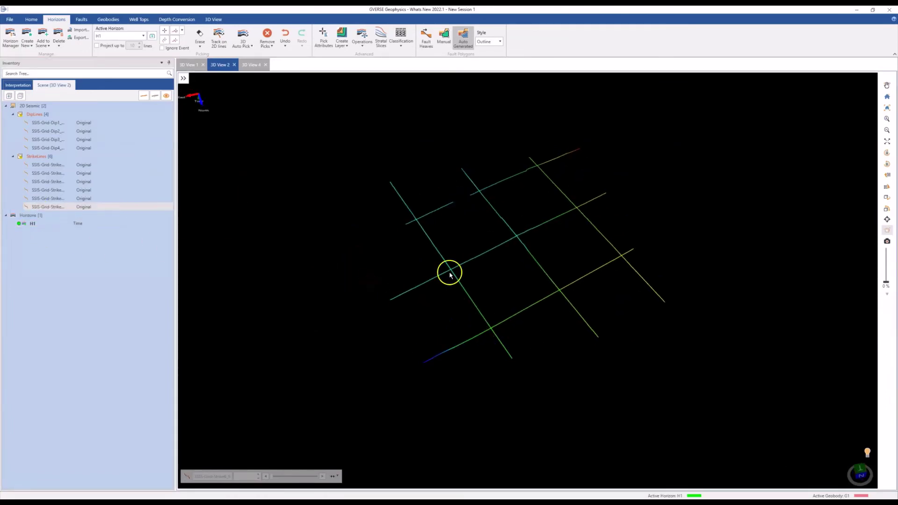
{"action": "left_click_drag", "start_coordinate": [588, 301], "coordinate": [567, 295]}
{"action": "left_click_drag", "start_coordinate": [363, 201], "coordinate": [493, 255]}
{"action": "scroll", "coordinate": [493, 255], "scroll_direction": "up", "scroll_amount": 3}
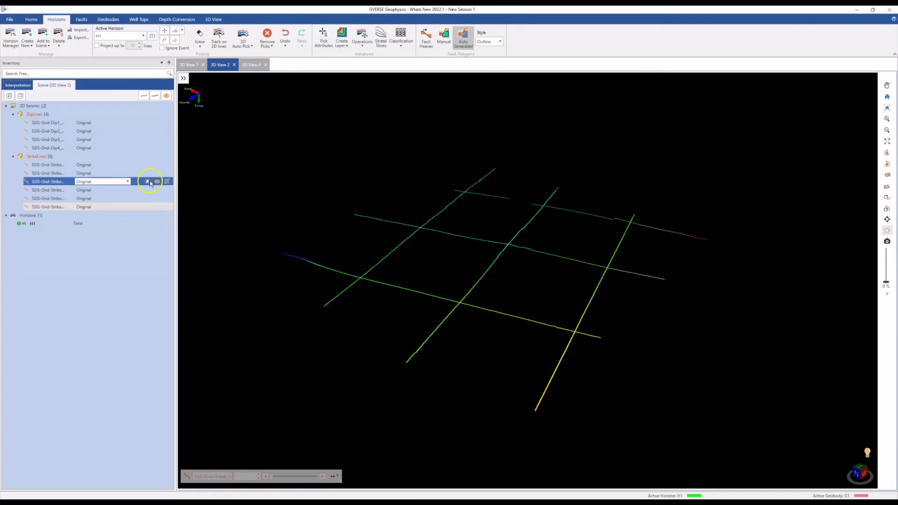
Step: Create a new synthetic for well F03-2 in SynView using DT sonic, RHOB density and the Amp_Orig 3D seismic
{"action": "left_click", "coordinate": [18, 85]}
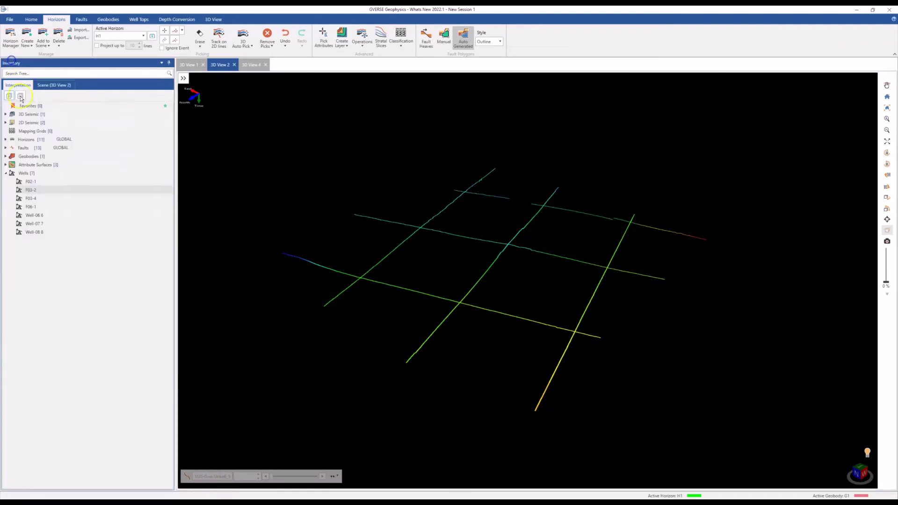
{"action": "right_click", "coordinate": [33, 197]}
{"action": "left_click", "coordinate": [67, 236]}
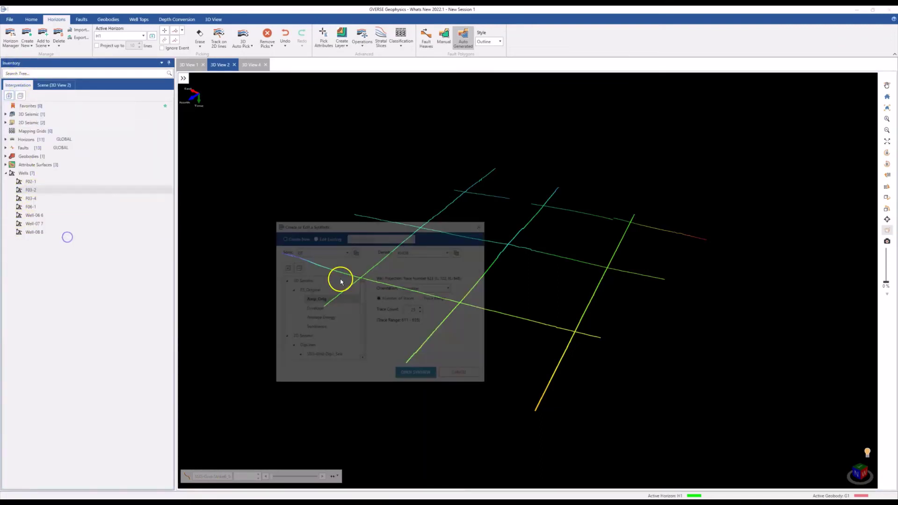
{"action": "left_click", "coordinate": [418, 375]}
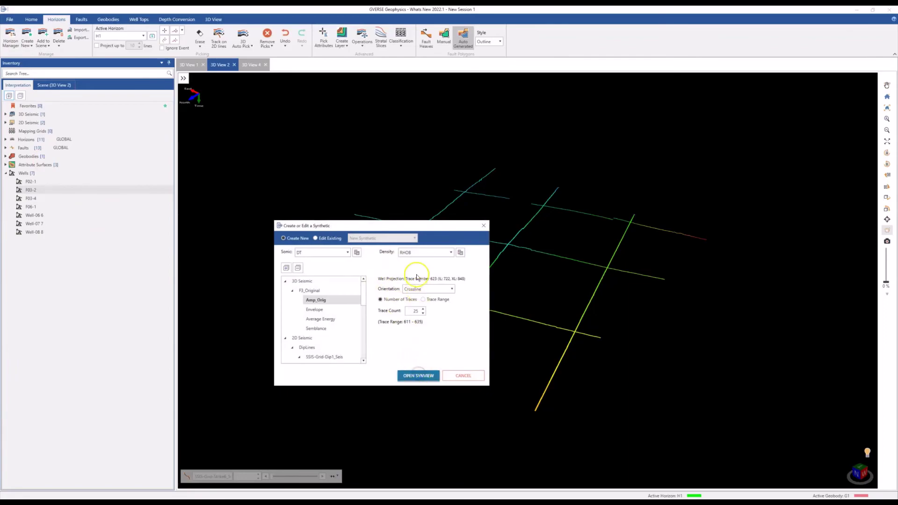
{"action": "scroll", "coordinate": [420, 270], "scroll_direction": "down", "scroll_amount": 5}
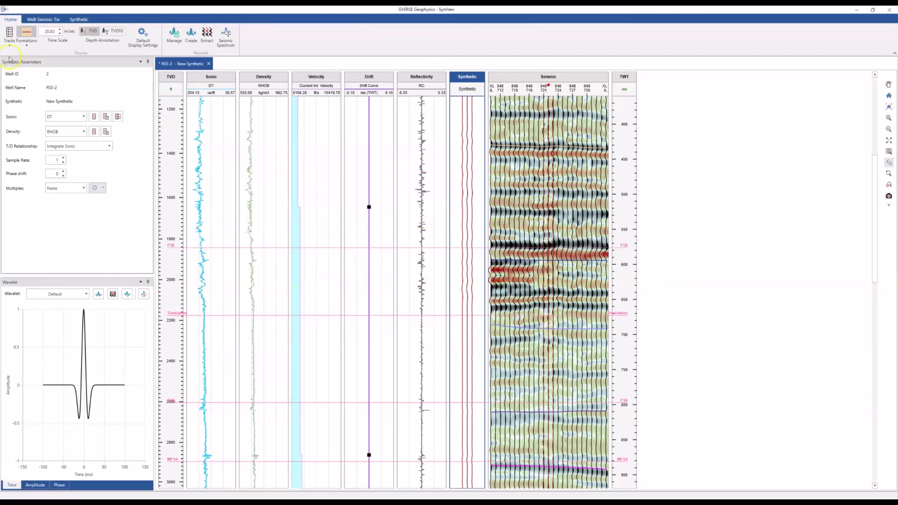
Step: Add the Custom 1 track to the synthetic display and place it between the Density and Velocity tracks
{"action": "left_click", "coordinate": [10, 36]}
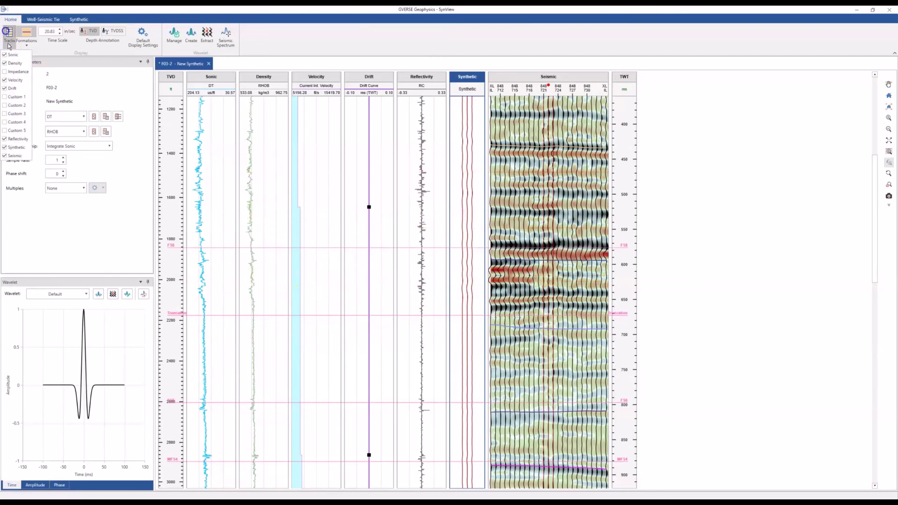
{"action": "left_click", "coordinate": [14, 98]}
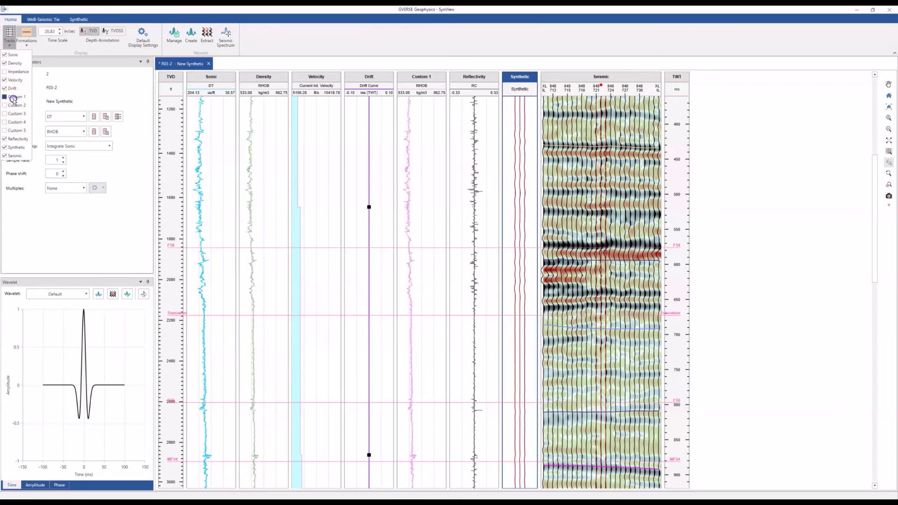
{"action": "left_click_drag", "start_coordinate": [408, 82], "coordinate": [306, 84]}
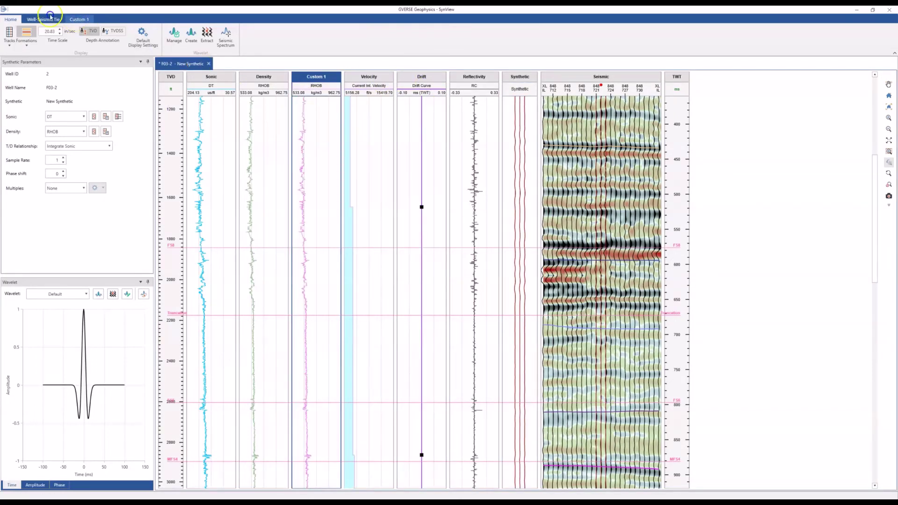
Step: Set the curve of the Custom 1 track to GR and inspect its shallower section
{"action": "left_click", "coordinate": [79, 20]}
{"action": "left_click", "coordinate": [21, 39]}
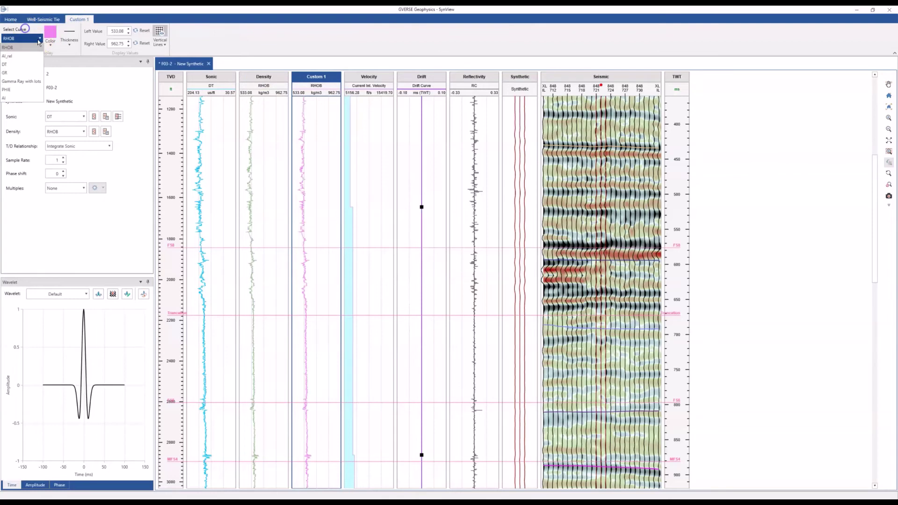
{"action": "left_click", "coordinate": [29, 74]}
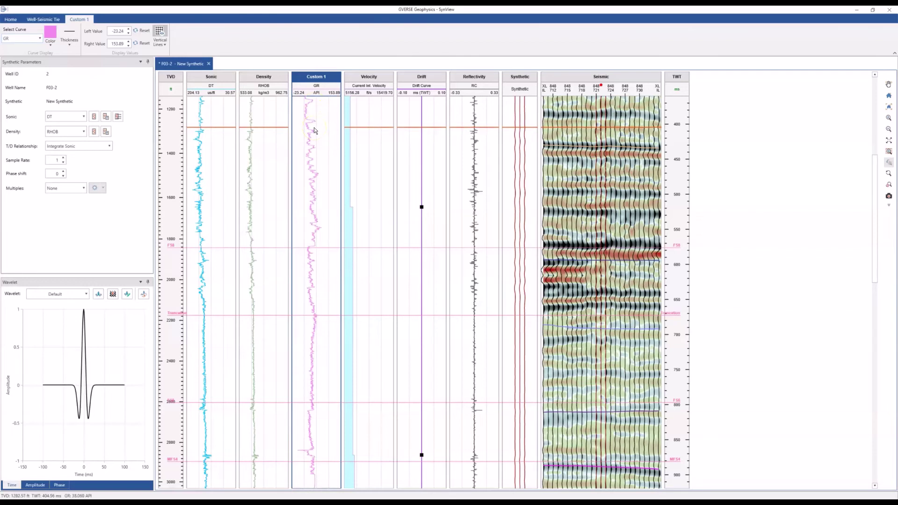
{"action": "scroll", "coordinate": [311, 204], "scroll_direction": "up", "scroll_amount": 5}
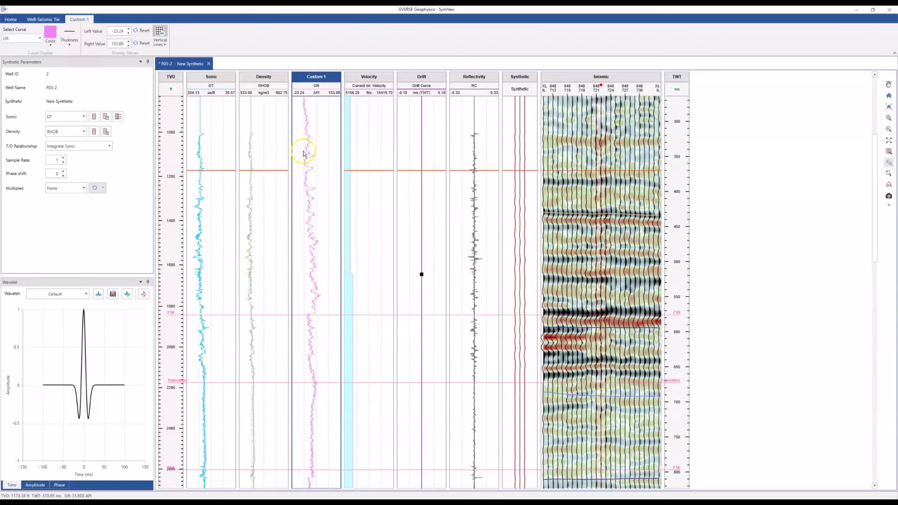
Step: Set the Custom 1 track's left value to 0 and right value to 150, and review its vertical line options
{"action": "left_click", "coordinate": [313, 86]}
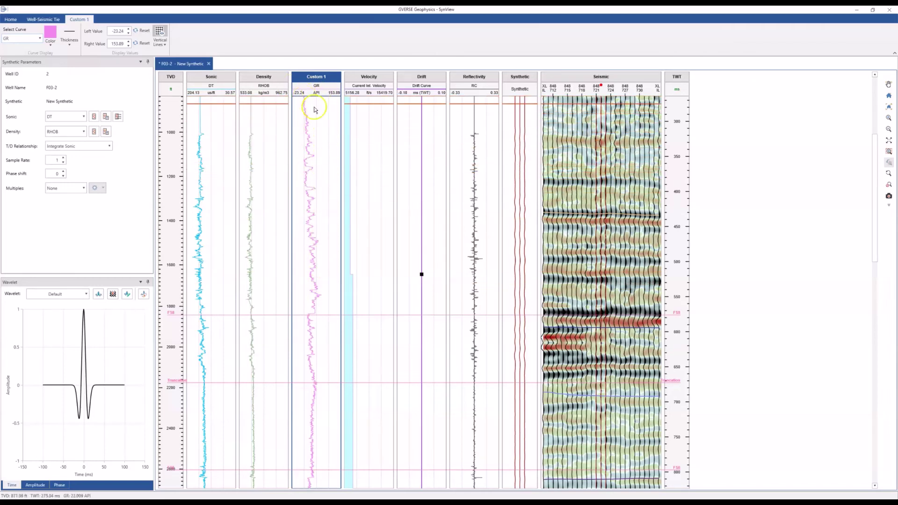
{"action": "left_click", "coordinate": [261, 82]}
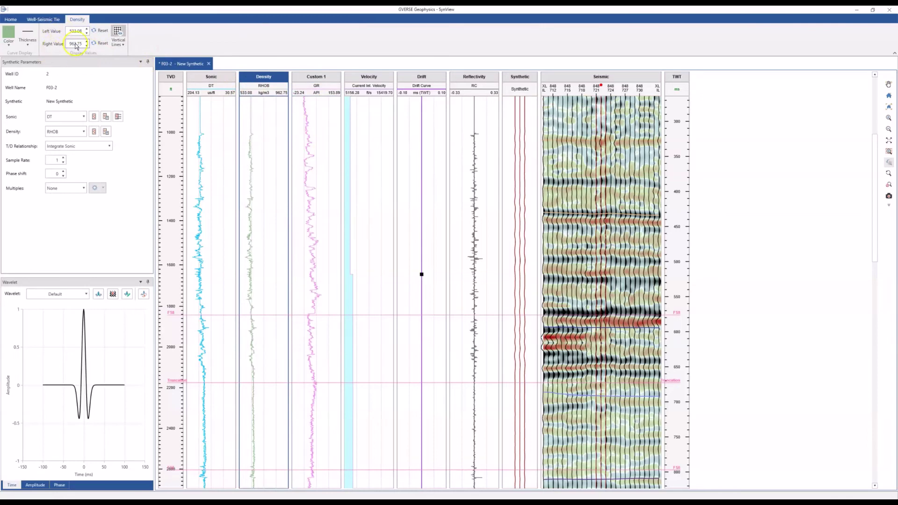
{"action": "left_click", "coordinate": [330, 78]}
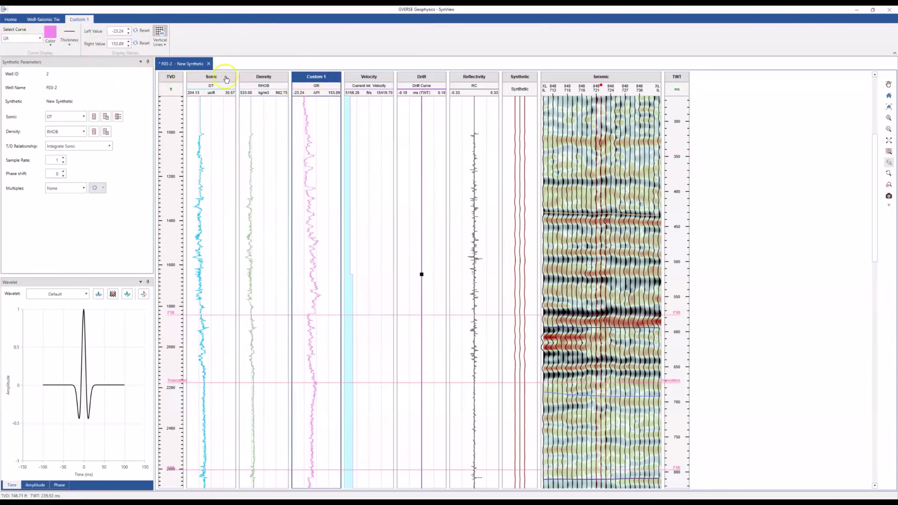
{"action": "left_click", "coordinate": [113, 30]}
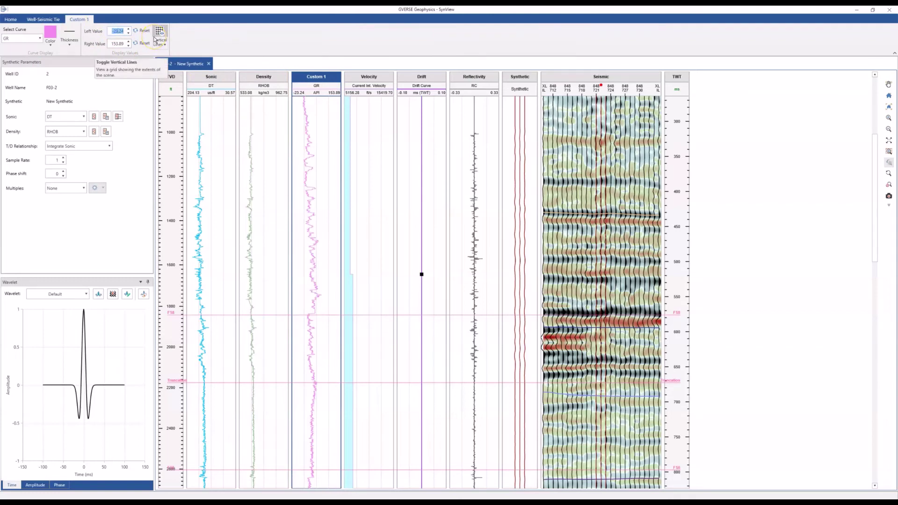
{"action": "left_click", "coordinate": [117, 43]}
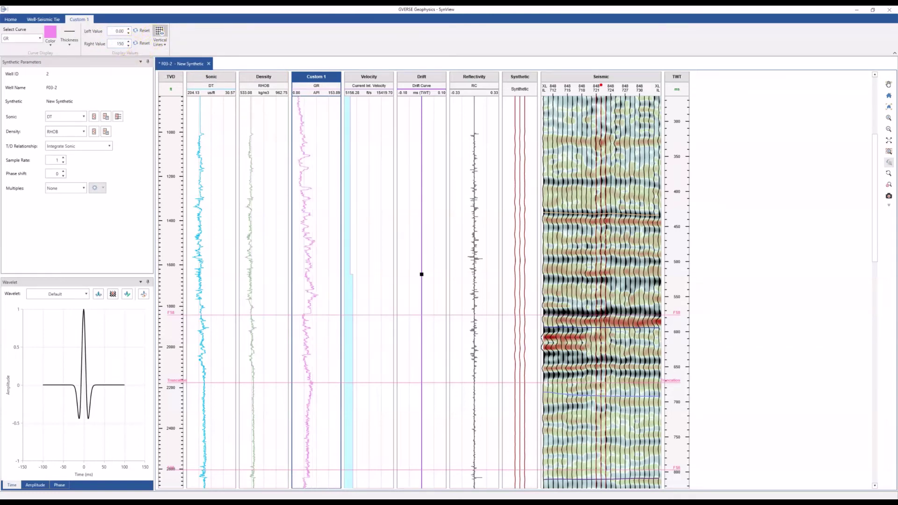
{"action": "left_click", "coordinate": [158, 45]}
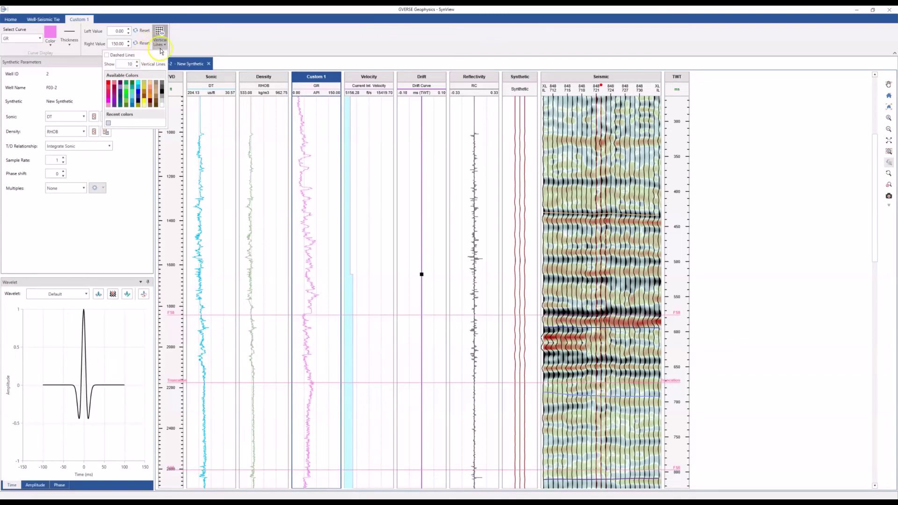
{"action": "left_click", "coordinate": [190, 41]}
{"action": "scroll", "coordinate": [315, 188], "scroll_direction": "down", "scroll_amount": 5}
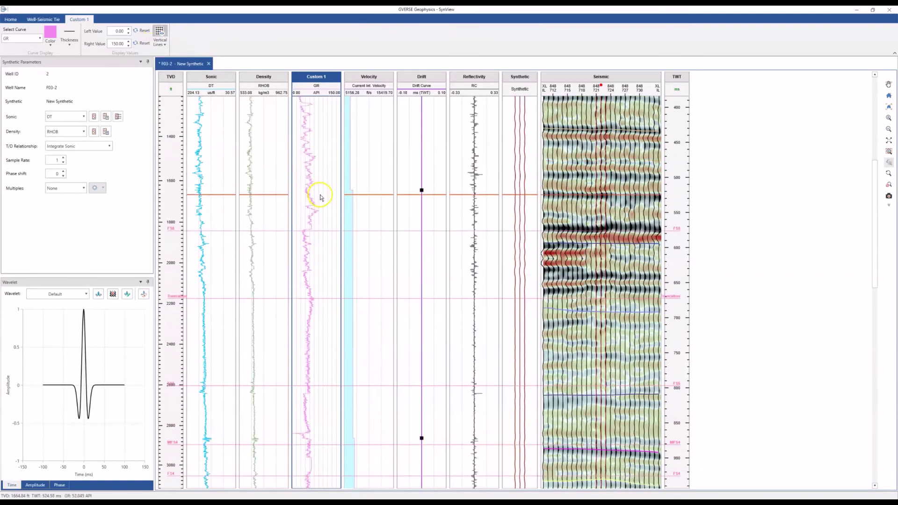
Step: Reverse the Custom 1 track's GR scale by setting its left value to 150 and right value to 0
{"action": "scroll", "coordinate": [317, 244], "scroll_direction": "down", "scroll_amount": 5}
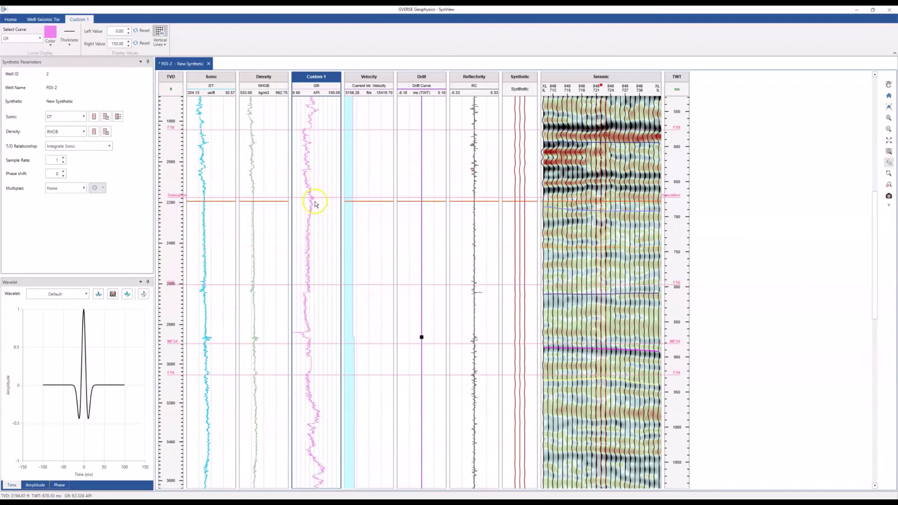
{"action": "scroll", "coordinate": [316, 203], "scroll_direction": "up", "scroll_amount": 4}
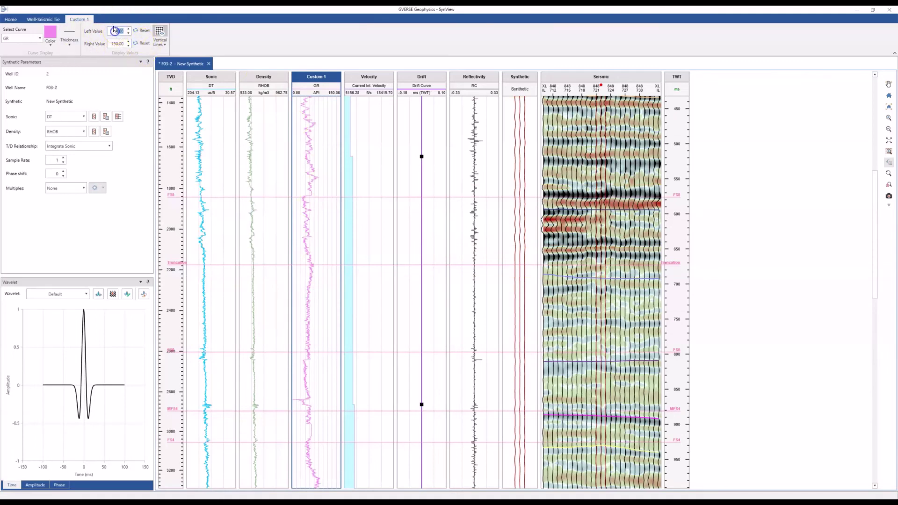
{"action": "left_click", "coordinate": [117, 44]}
{"action": "type", "text": "0"}
{"action": "key", "text": "Return"}
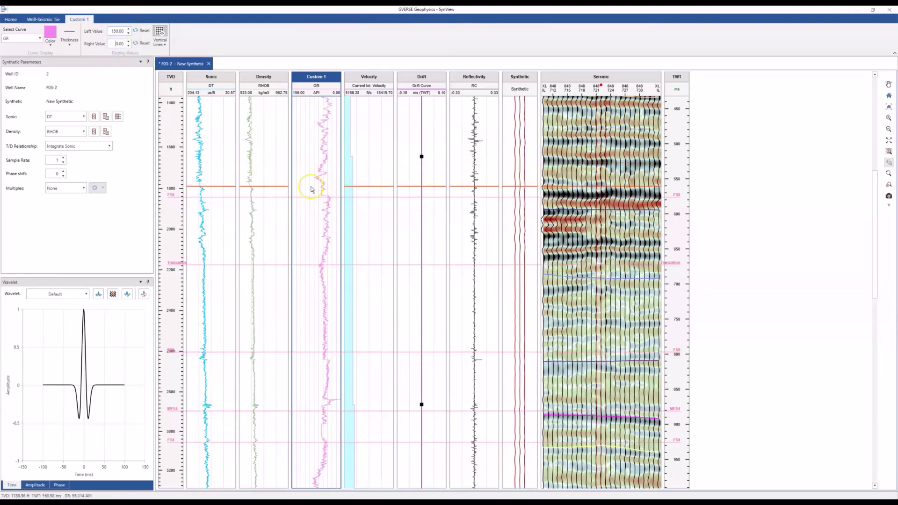
{"action": "scroll", "coordinate": [312, 190], "scroll_direction": "down", "scroll_amount": 3}
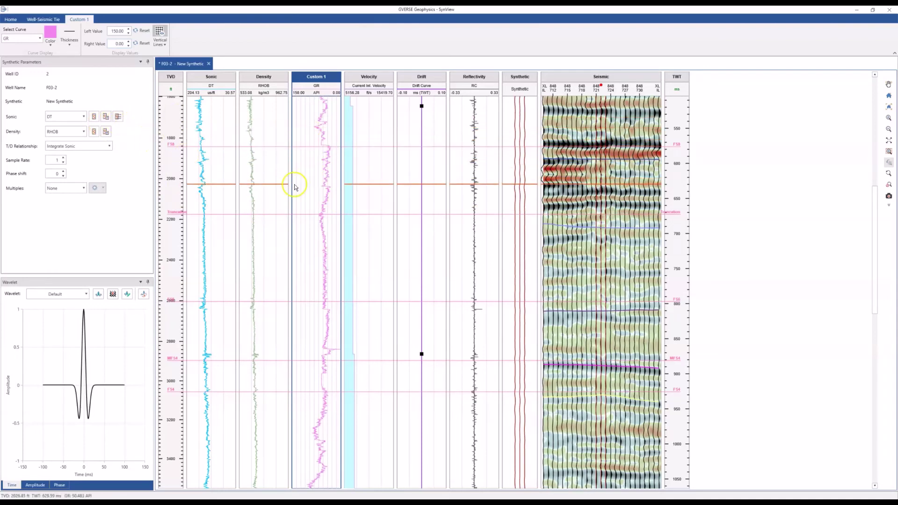
Step: Open log curve processing for the DT sonic curve, enlarge its window, and set the process type to Value Editing
{"action": "left_click", "coordinate": [96, 120]}
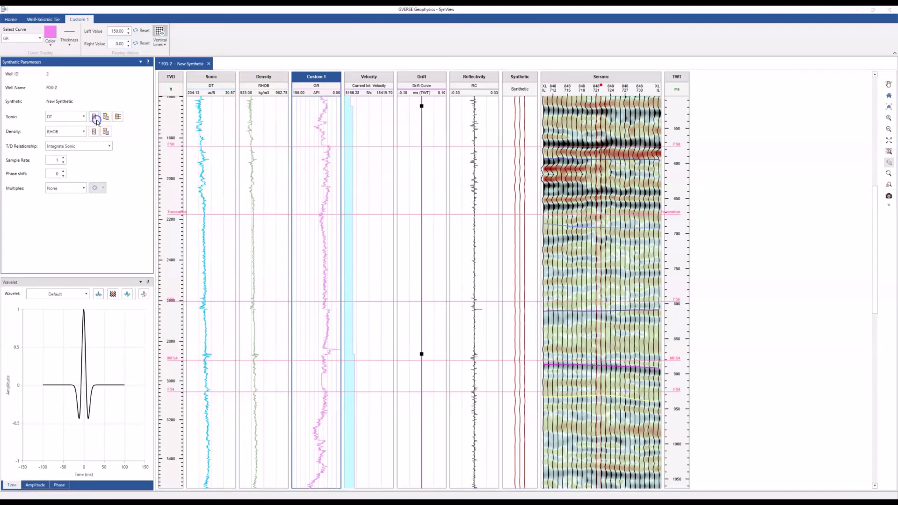
{"action": "left_click_drag", "start_coordinate": [297, 79], "coordinate": [417, 60]}
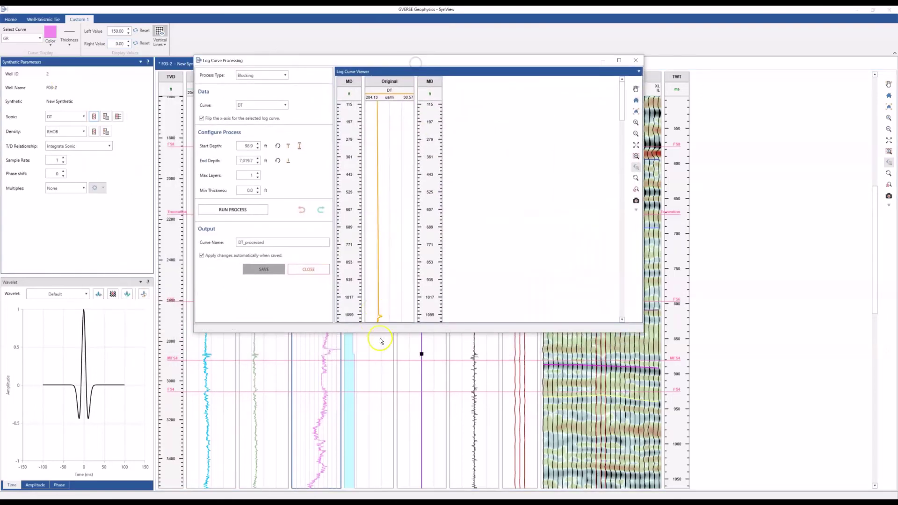
{"action": "left_click_drag", "start_coordinate": [381, 332], "coordinate": [381, 456]}
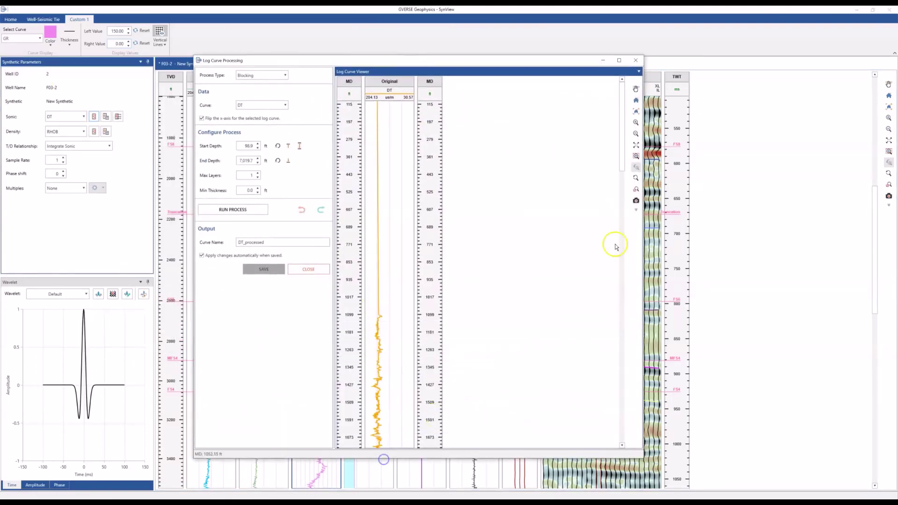
{"action": "left_click_drag", "start_coordinate": [620, 172], "coordinate": [618, 242]}
{"action": "left_click", "coordinate": [262, 76]}
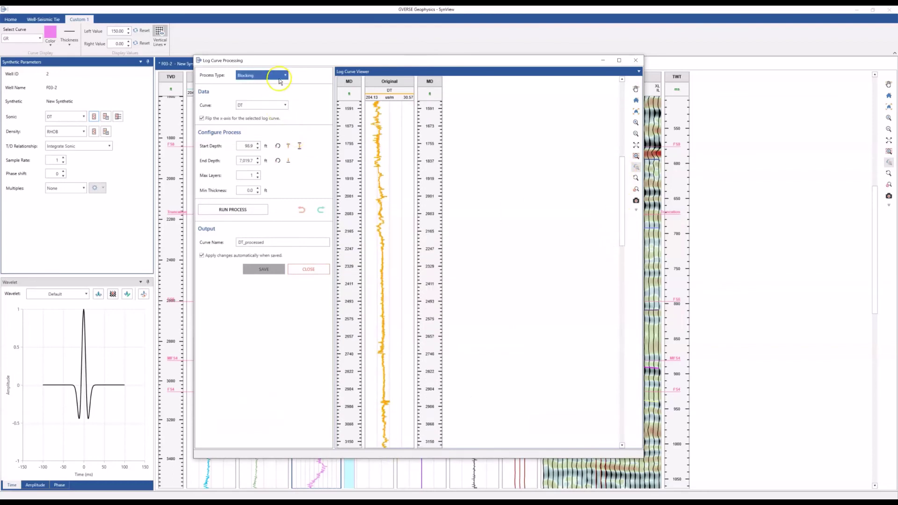
{"action": "left_click", "coordinate": [261, 110]}
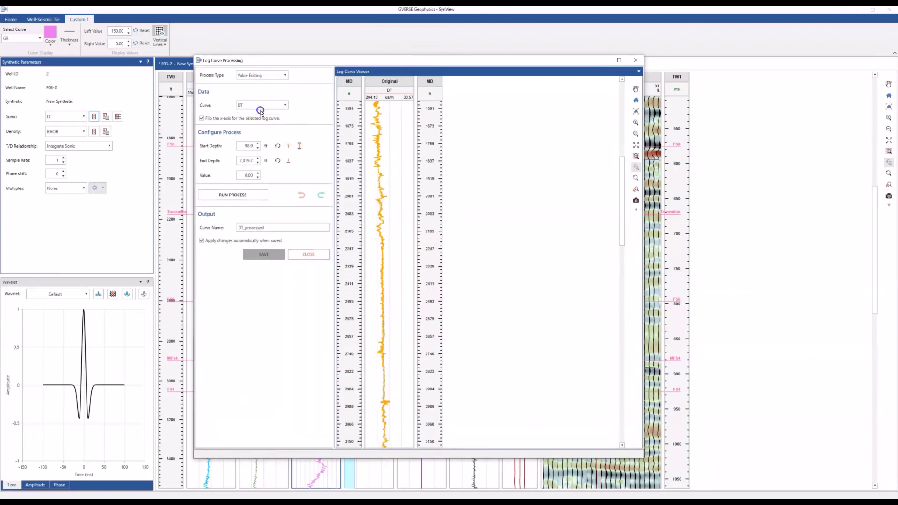
{"action": "left_click_drag", "start_coordinate": [623, 209], "coordinate": [618, 236]}
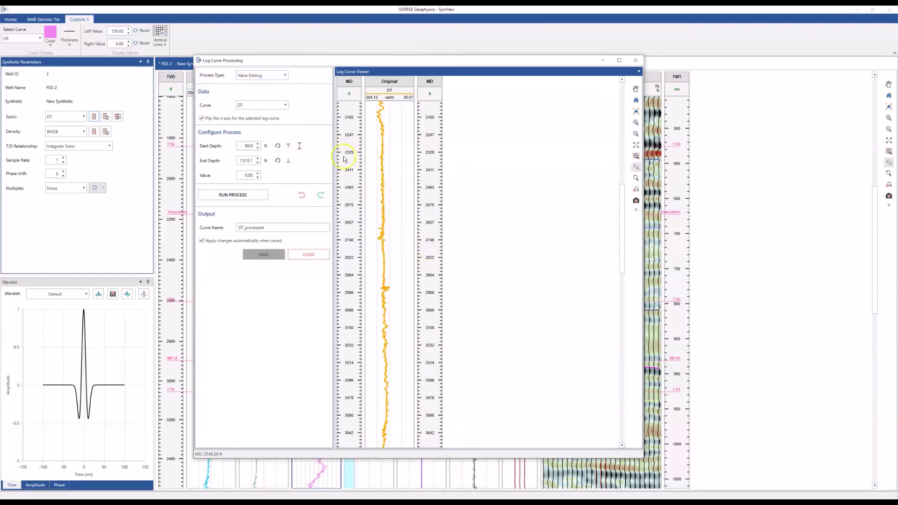
Step: Select the DT interval from about 2,704 to 2,783 ft and run value editing on it with a value of 0
{"action": "left_click", "coordinate": [299, 147]}
{"action": "left_click_drag", "start_coordinate": [394, 233], "coordinate": [394, 249]}
{"action": "left_click", "coordinate": [279, 232]}
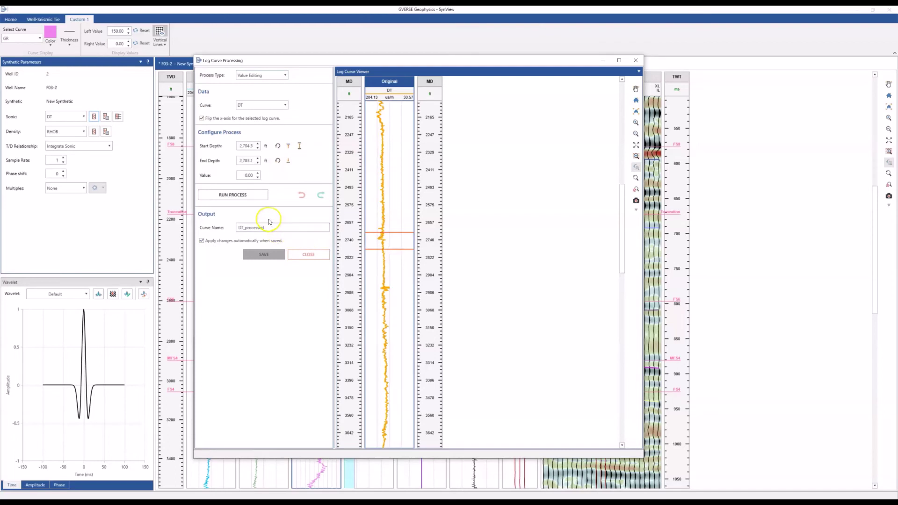
{"action": "left_click", "coordinate": [256, 196]}
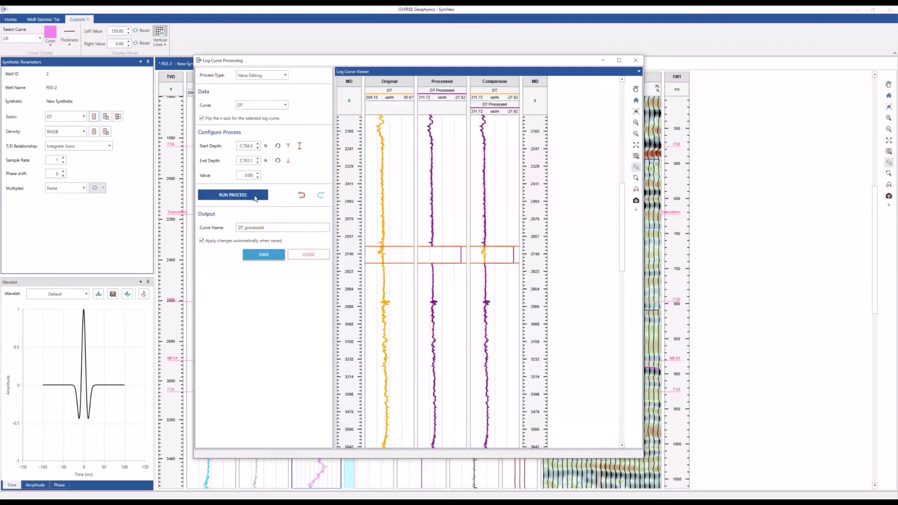
{"action": "left_click", "coordinate": [236, 194]}
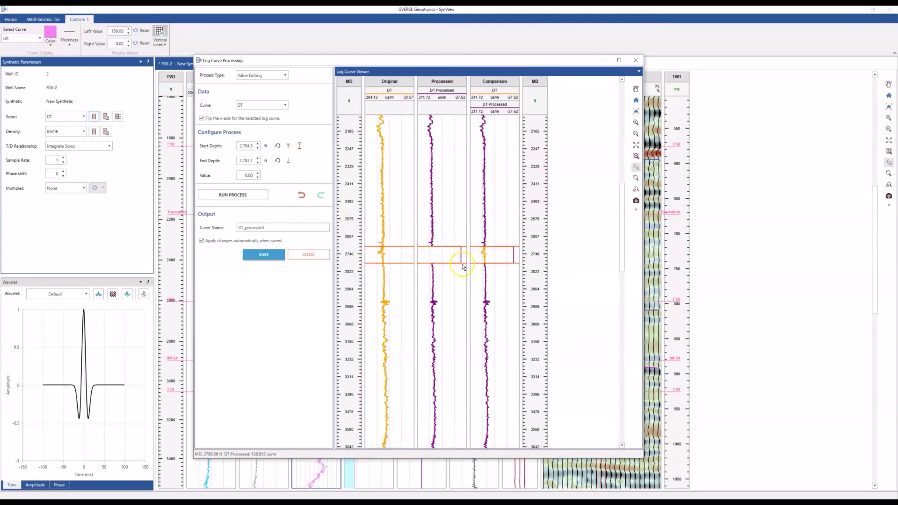
Step: Select the DT interval from about 2,954 to 3,126 ft and run value editing on it with a value of 150
{"action": "left_click_drag", "start_coordinate": [621, 254], "coordinate": [622, 266]}
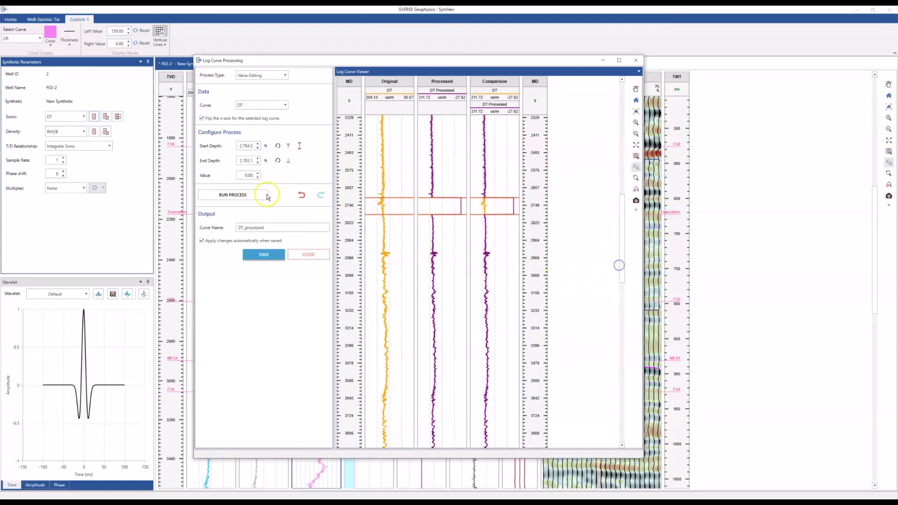
{"action": "left_click", "coordinate": [299, 146]}
{"action": "left_click_drag", "start_coordinate": [395, 251], "coordinate": [395, 288]}
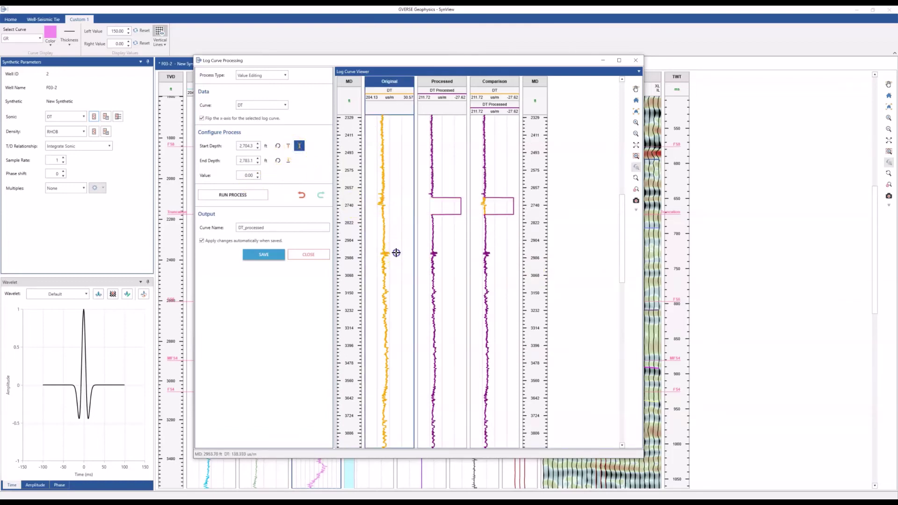
{"action": "double_click", "coordinate": [249, 176]}
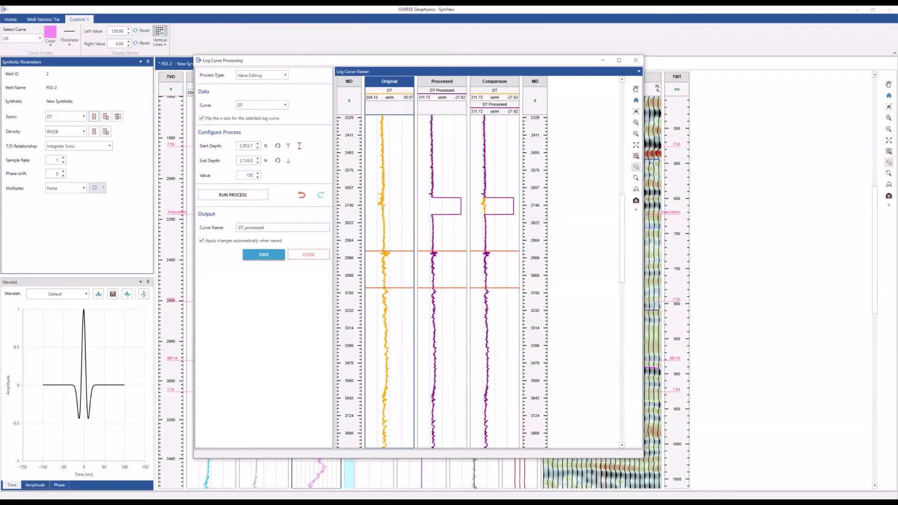
{"action": "left_click", "coordinate": [214, 201]}
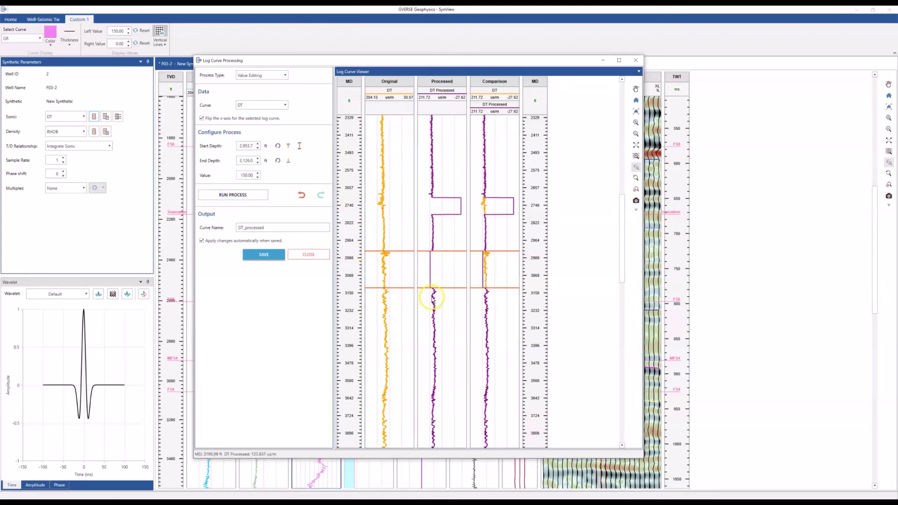
Step: Select the DT interval from about 3,366 to 3,512 ft and run value editing on it with a value of 100
{"action": "scroll", "coordinate": [436, 300], "scroll_direction": "down", "scroll_amount": 2}
{"action": "left_click", "coordinate": [299, 146]}
{"action": "left_click_drag", "start_coordinate": [487, 306], "coordinate": [486, 336]}
{"action": "left_click", "coordinate": [246, 176]}
{"action": "double_click", "coordinate": [243, 175]}
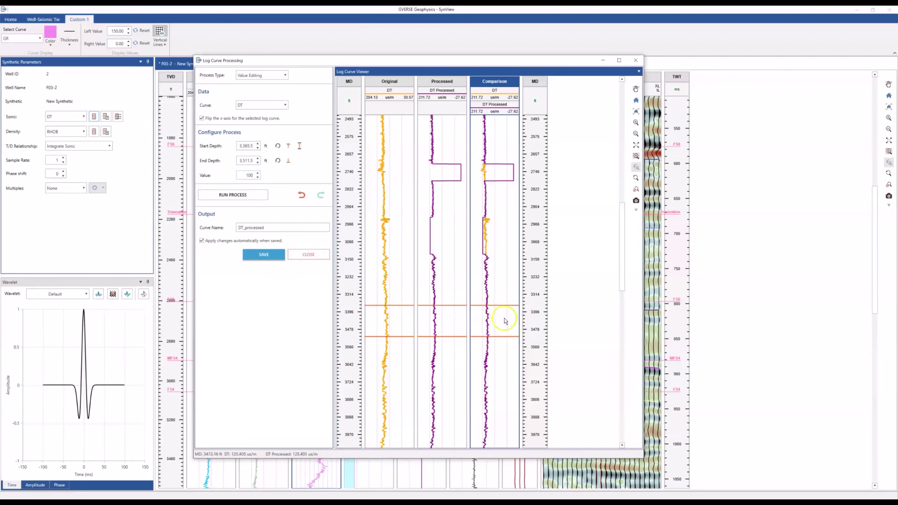
{"action": "left_click", "coordinate": [241, 194]}
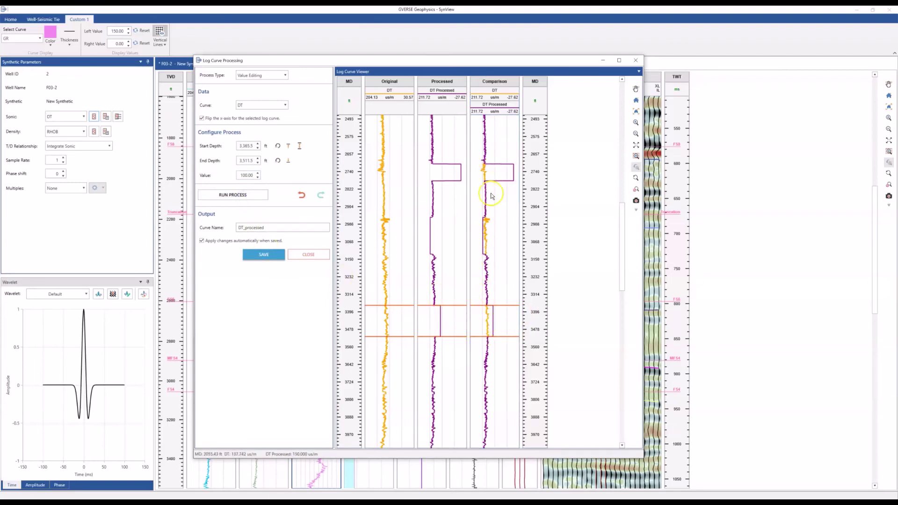
Step: Compare the processed DT curve with the original, then close log curve processing and discard the changes
{"action": "scroll", "coordinate": [498, 331], "scroll_direction": "down", "scroll_amount": 1}
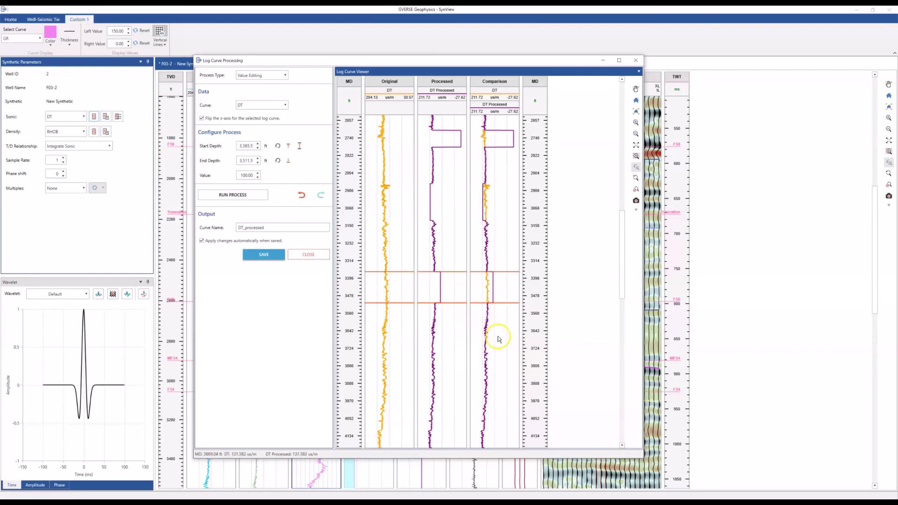
{"action": "scroll", "coordinate": [496, 272], "scroll_direction": "up", "scroll_amount": 1}
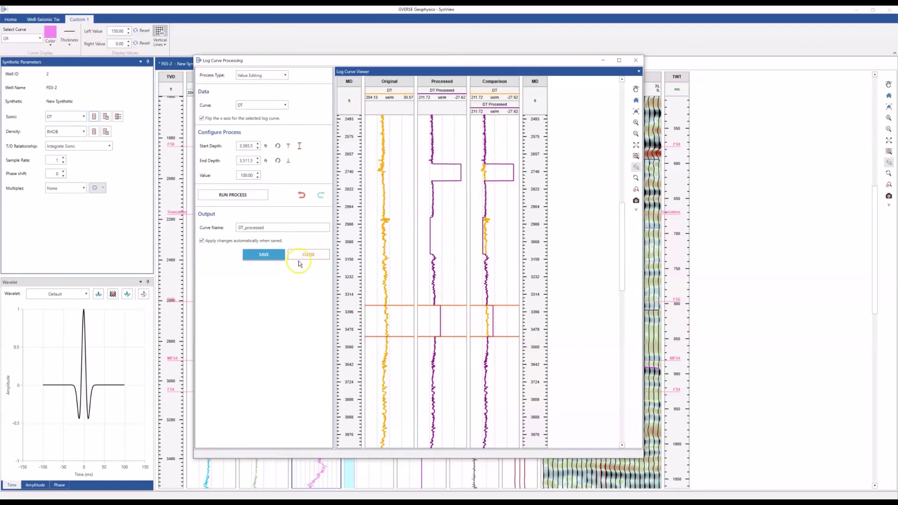
{"action": "left_click", "coordinate": [269, 258]}
{"action": "left_click", "coordinate": [635, 61]}
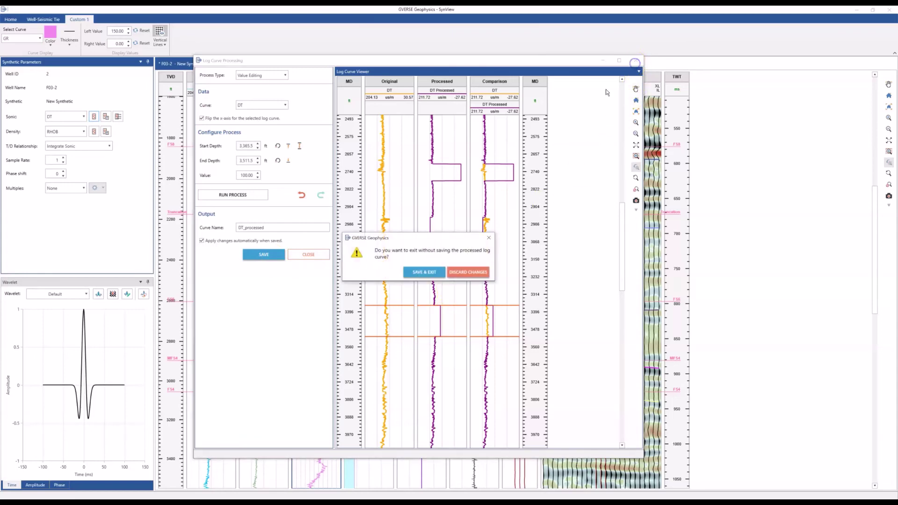
{"action": "left_click", "coordinate": [471, 272]}
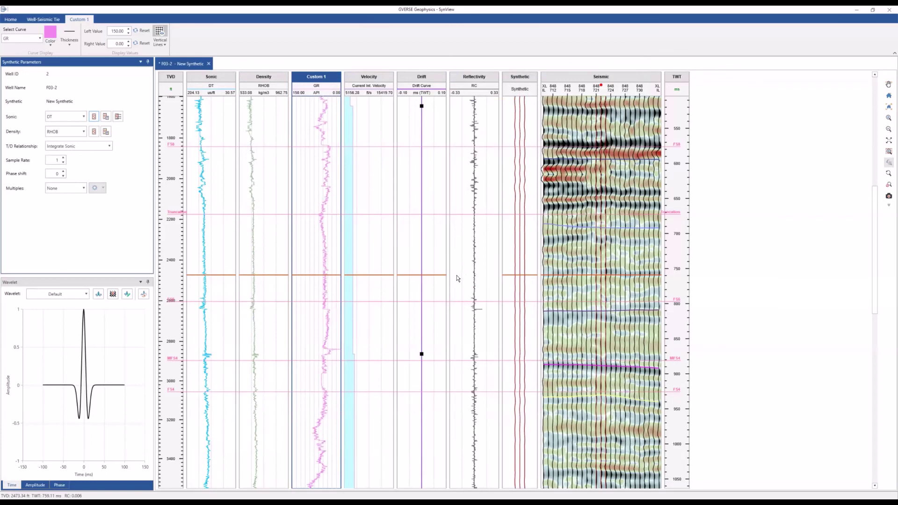